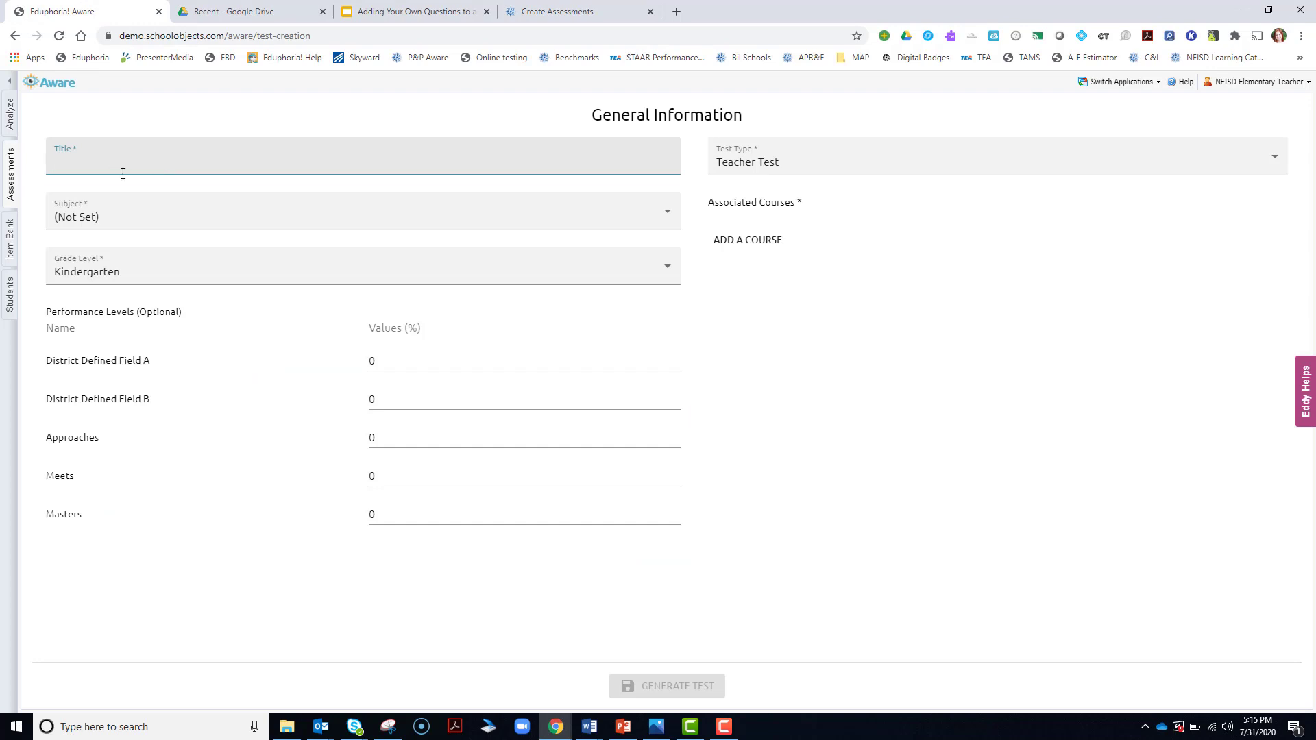
Step: Title the test "Wilshire Kinder Math Capacity Sept 2020" and set its subject to Mathematics and grade level to Kindergarten
type("ilshire Kinder Math Capacity Sept")
type("20202")
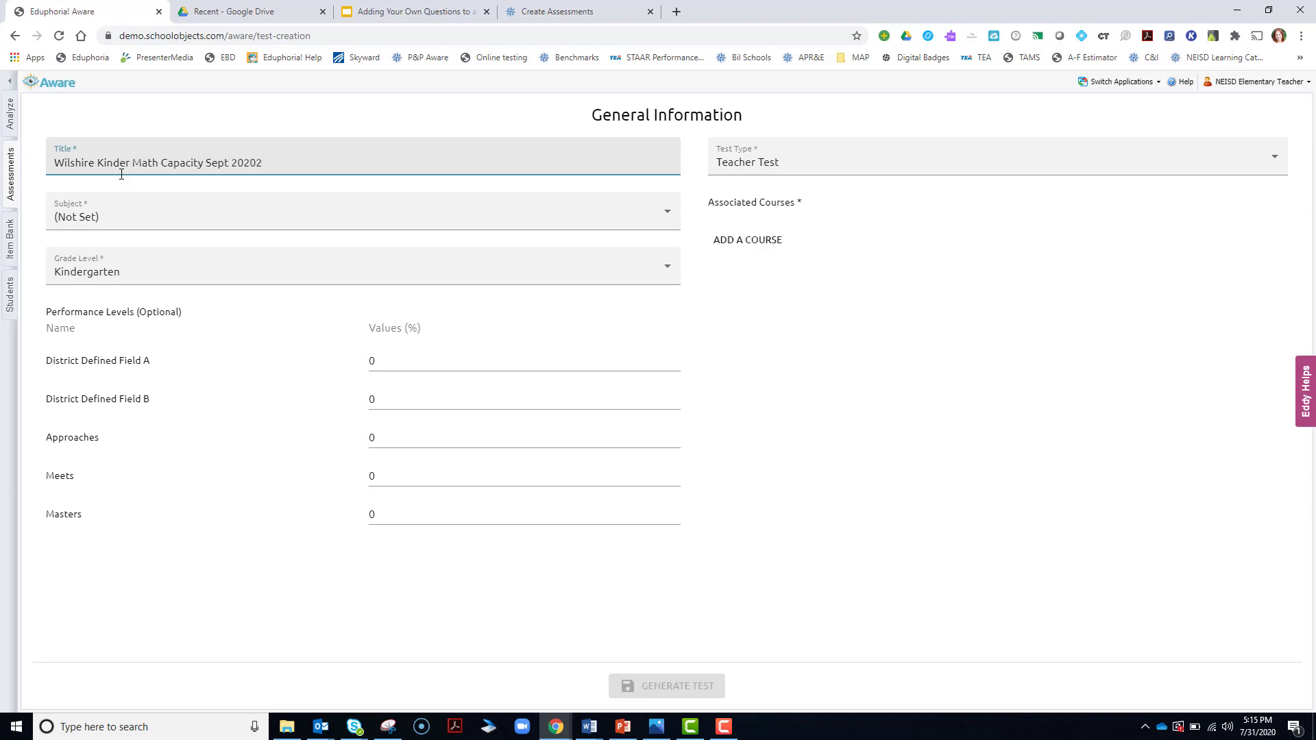
left_click(128, 220)
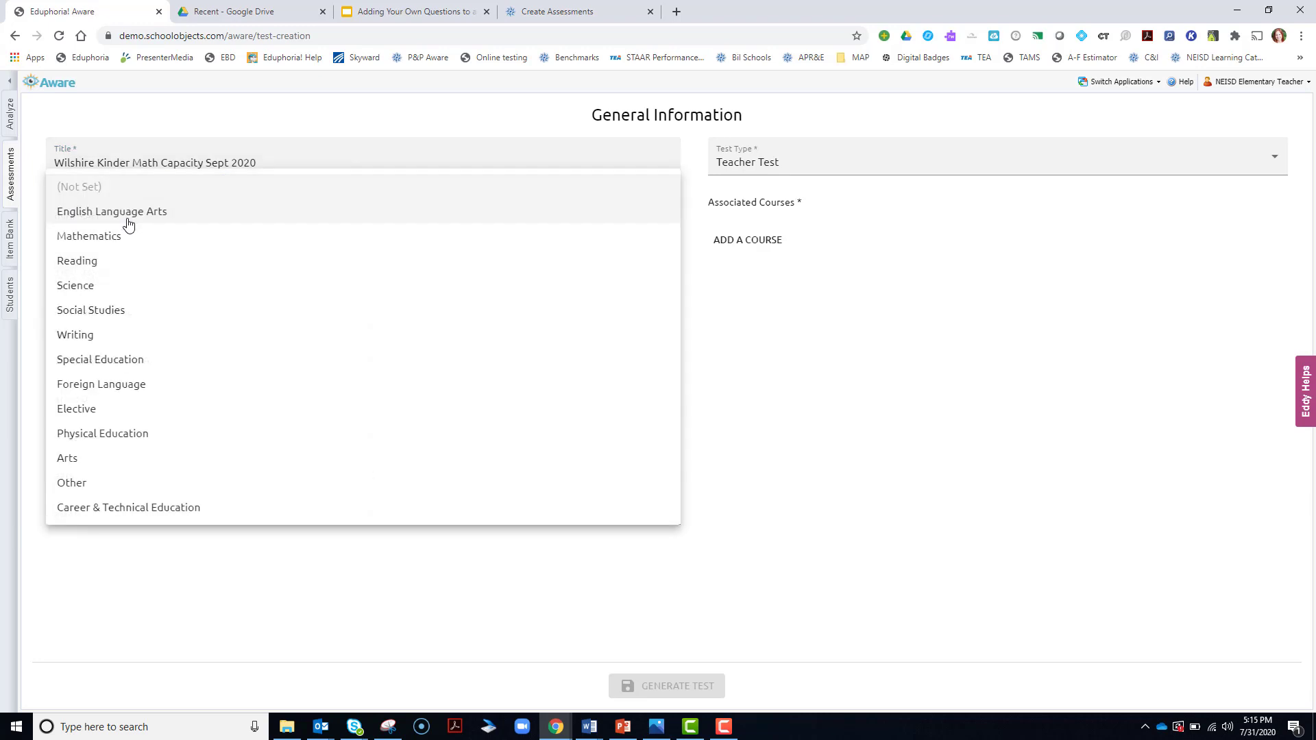
left_click(101, 235)
left_click(109, 275)
left_click(118, 241)
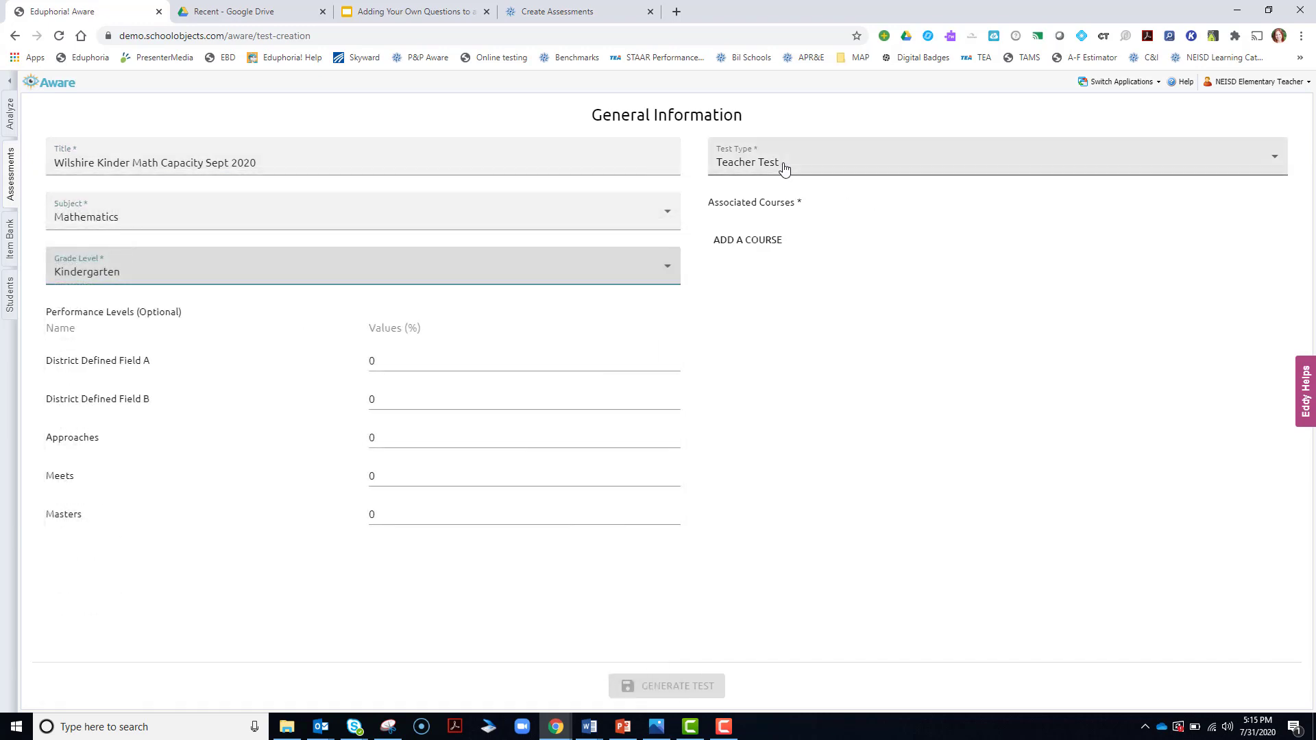
Step: Associate the elementary course "Mathematics, Kindergarten" with the test and generate the test
left_click(756, 241)
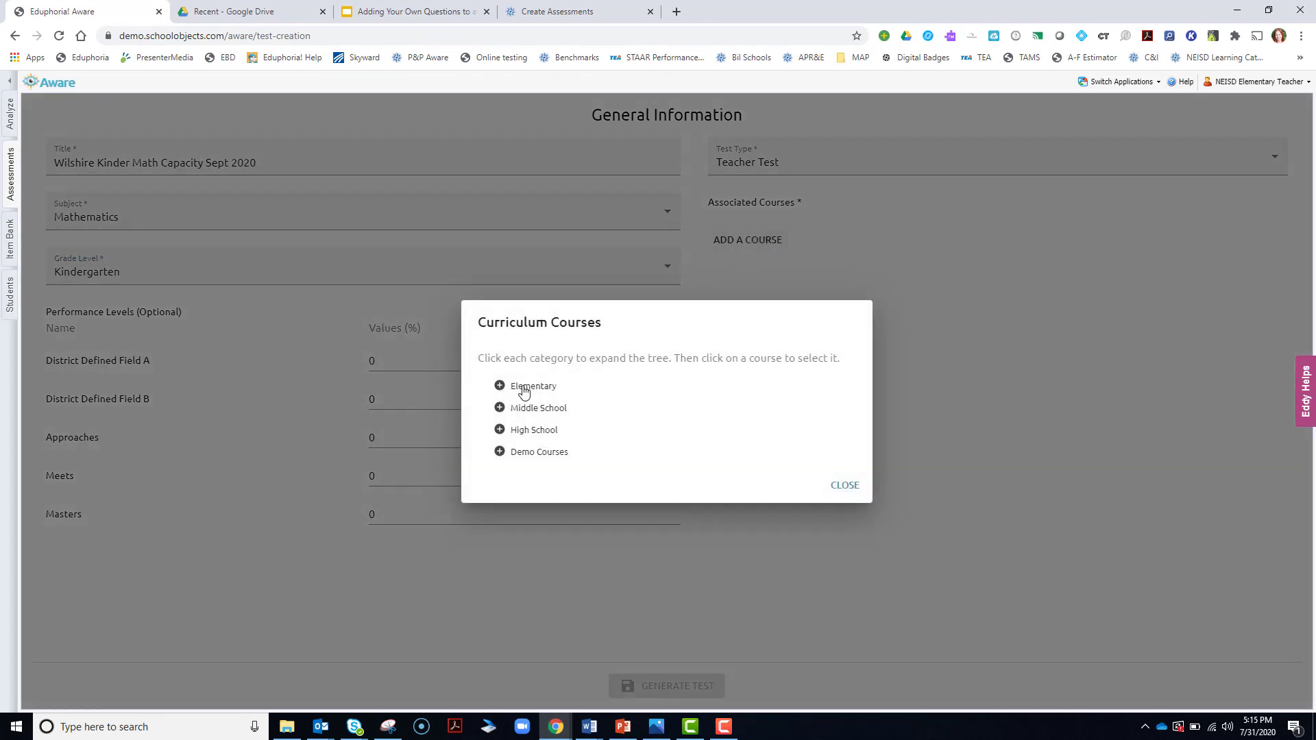
left_click(524, 386)
left_click(542, 356)
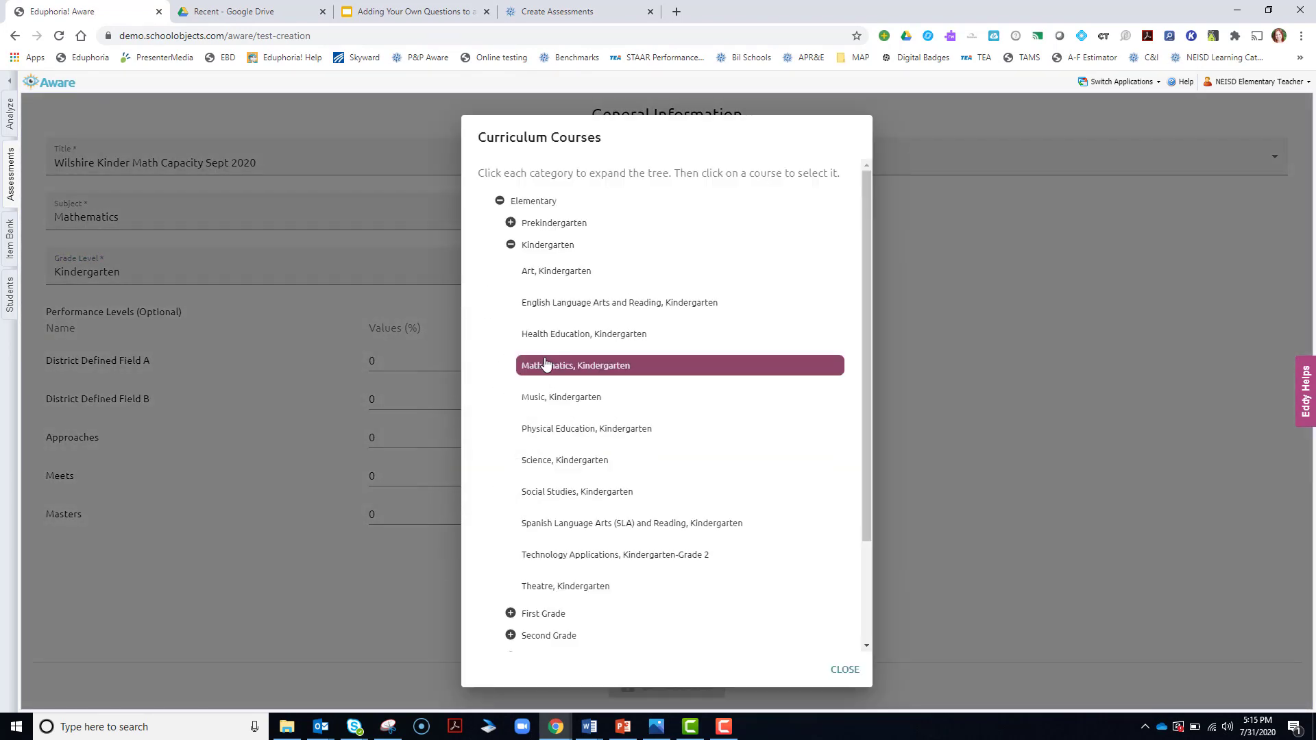
left_click(551, 368)
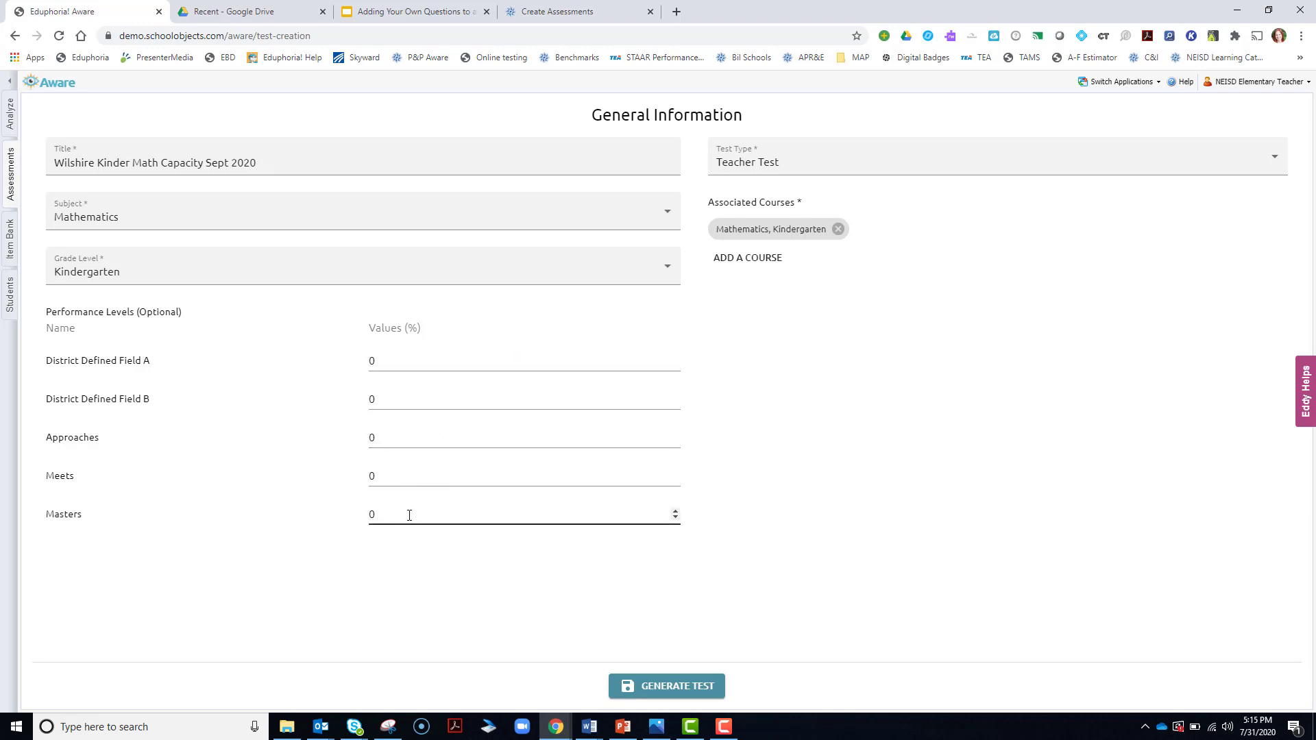
left_click(666, 687)
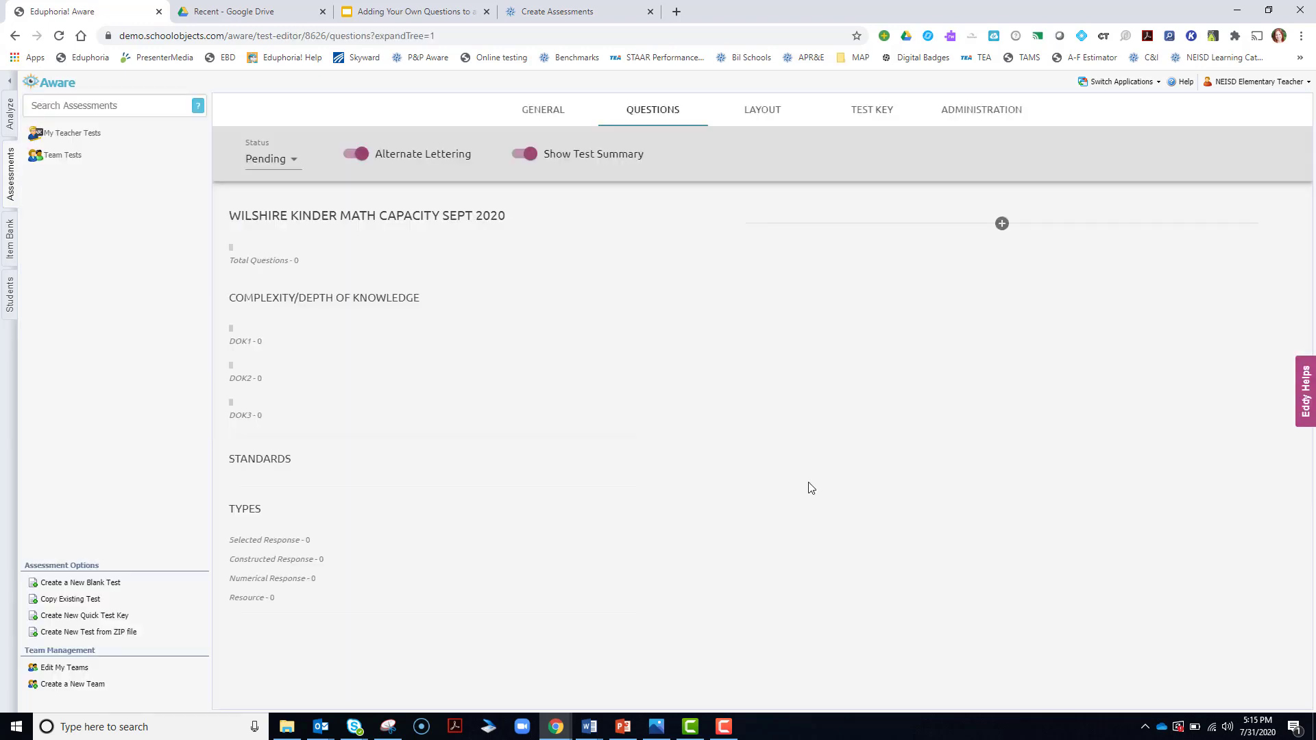
Step: Add a new item to the test with Selected Response as its question type, checking the Capacity Assessment document in Word
left_click(1001, 224)
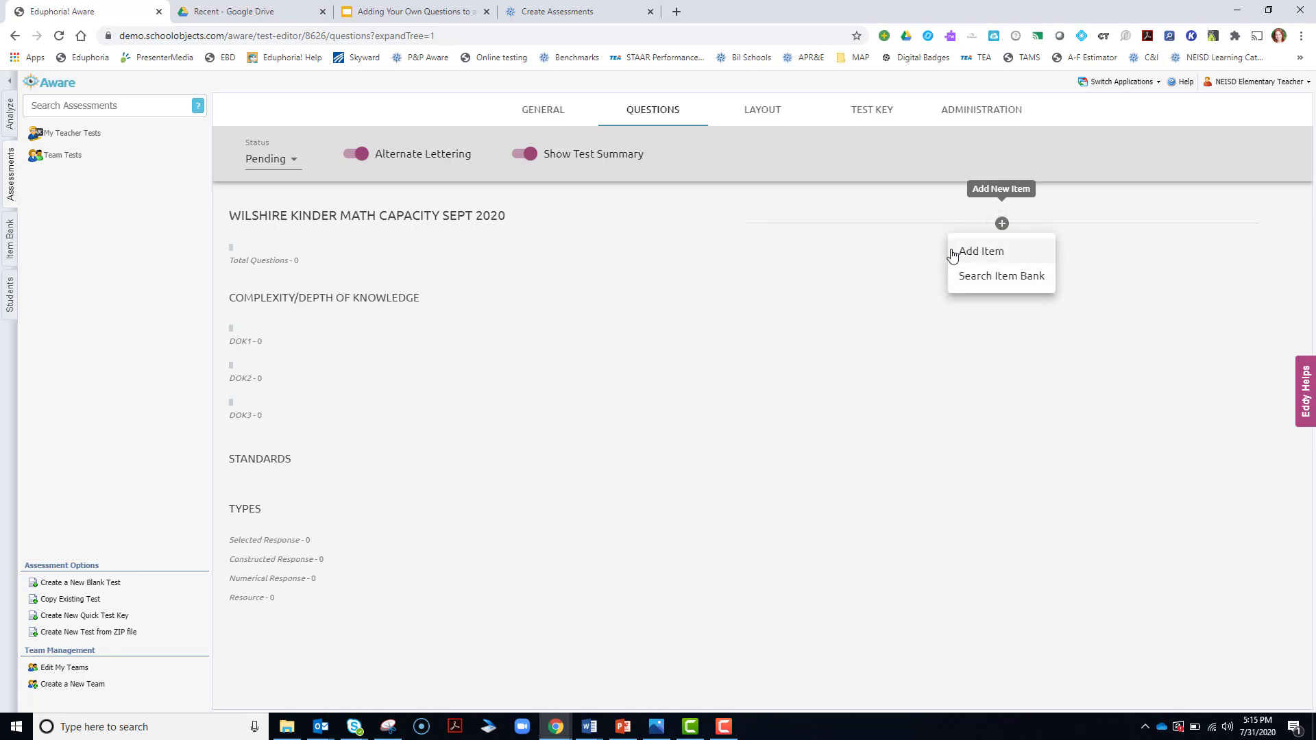
left_click(986, 252)
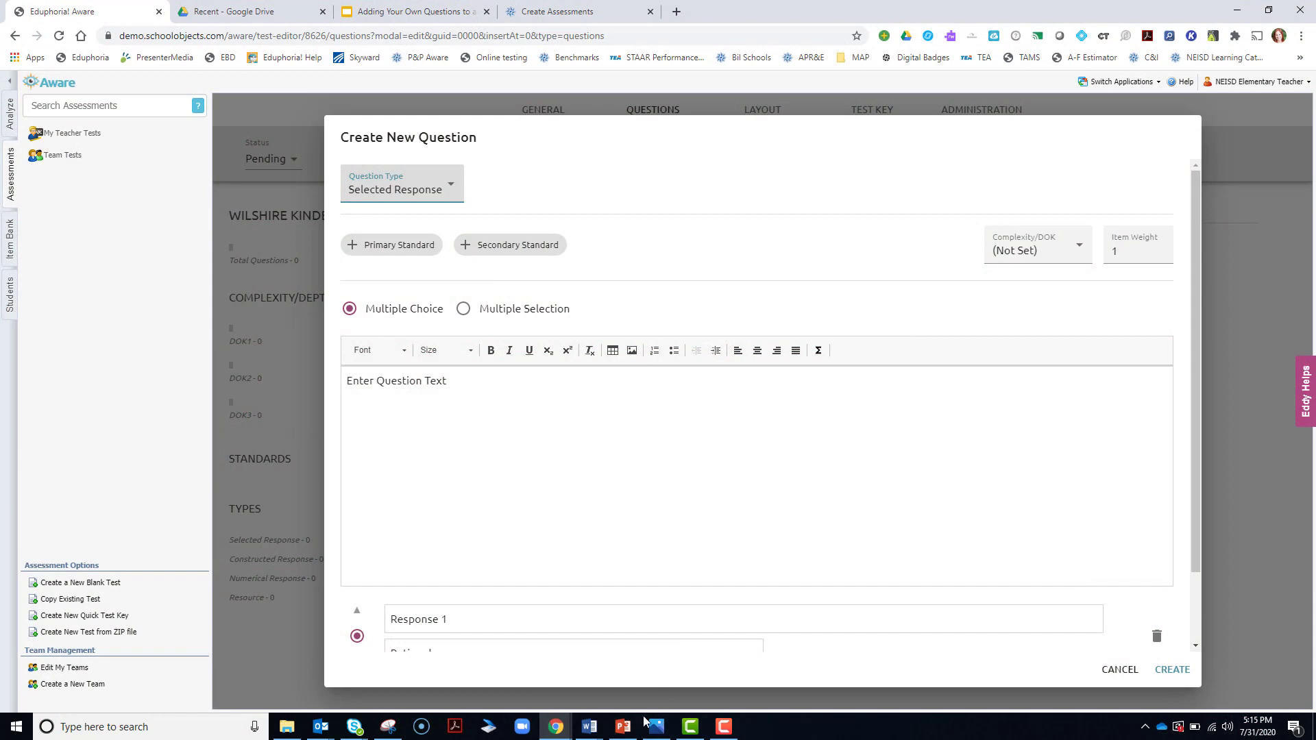
mouse_move(589, 727)
left_click(658, 668)
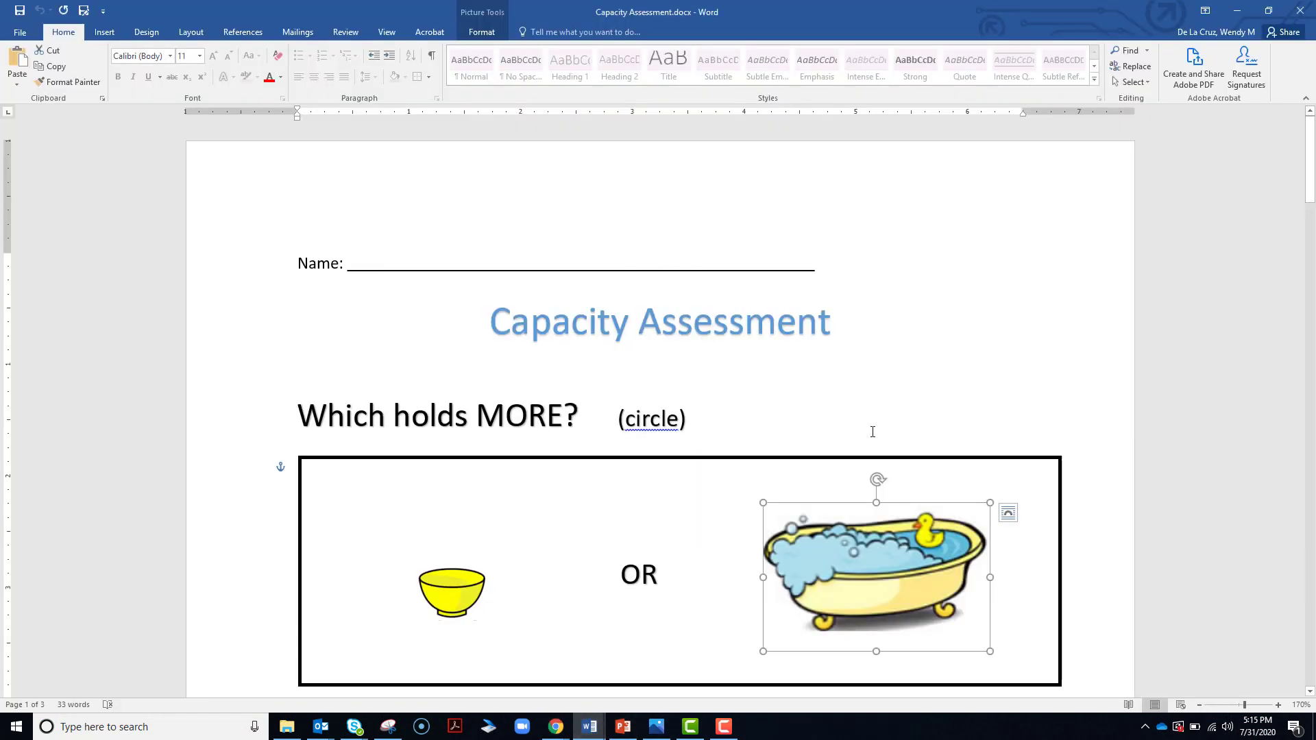
left_click(1237, 10)
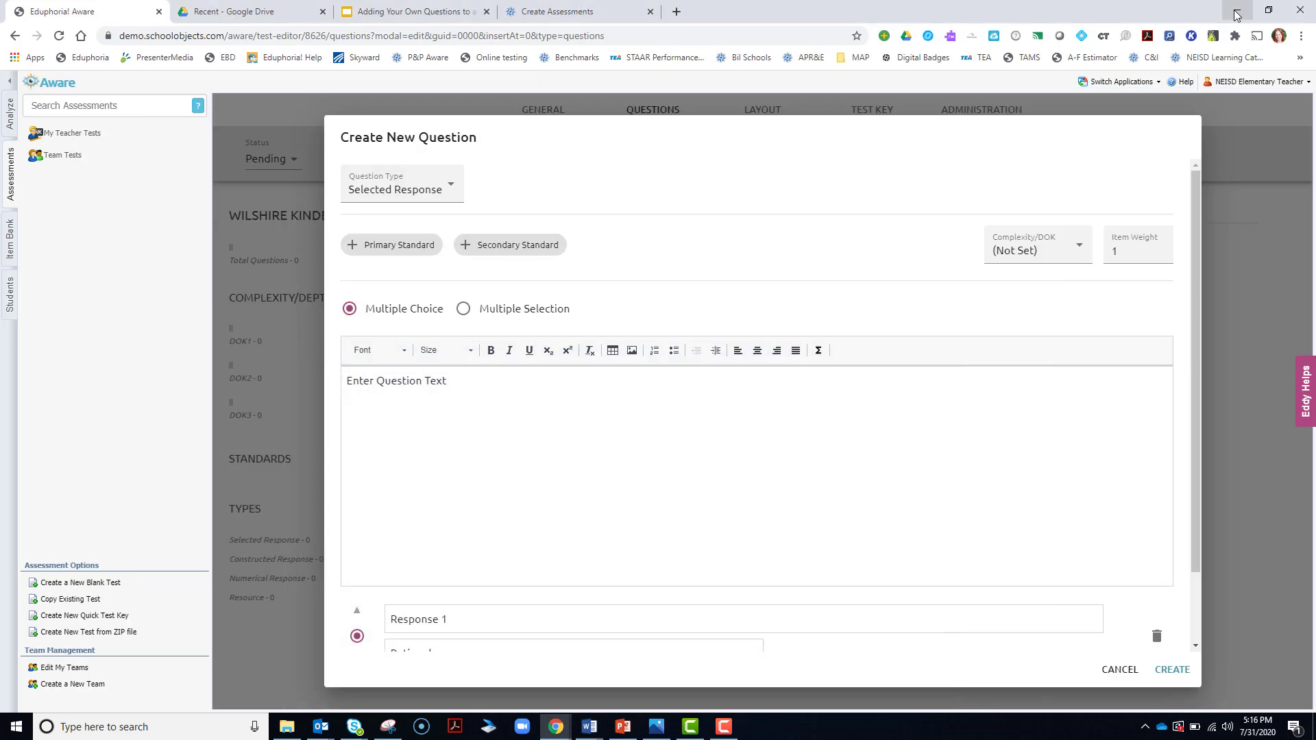
left_click(421, 193)
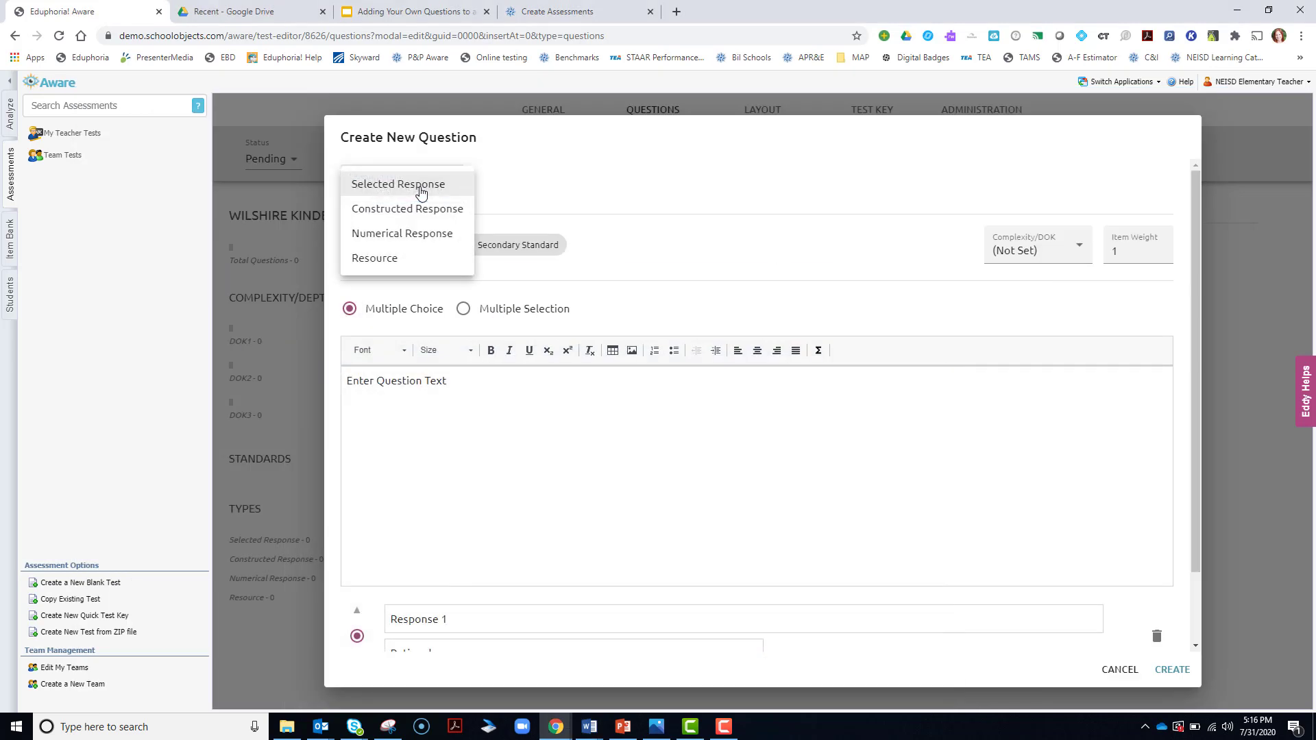
left_click(381, 186)
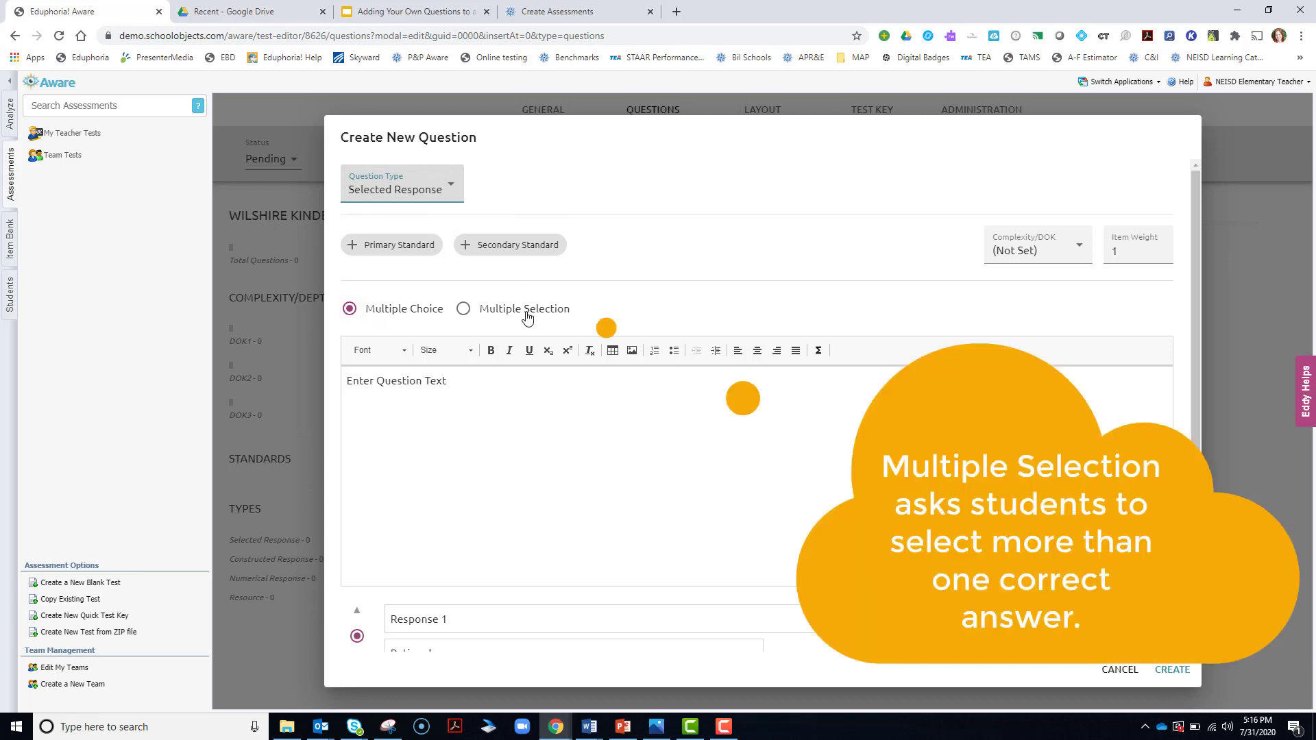
Step: Filter the standards by "capac" and assign K.7(A) as the question's primary standard
left_click(405, 247)
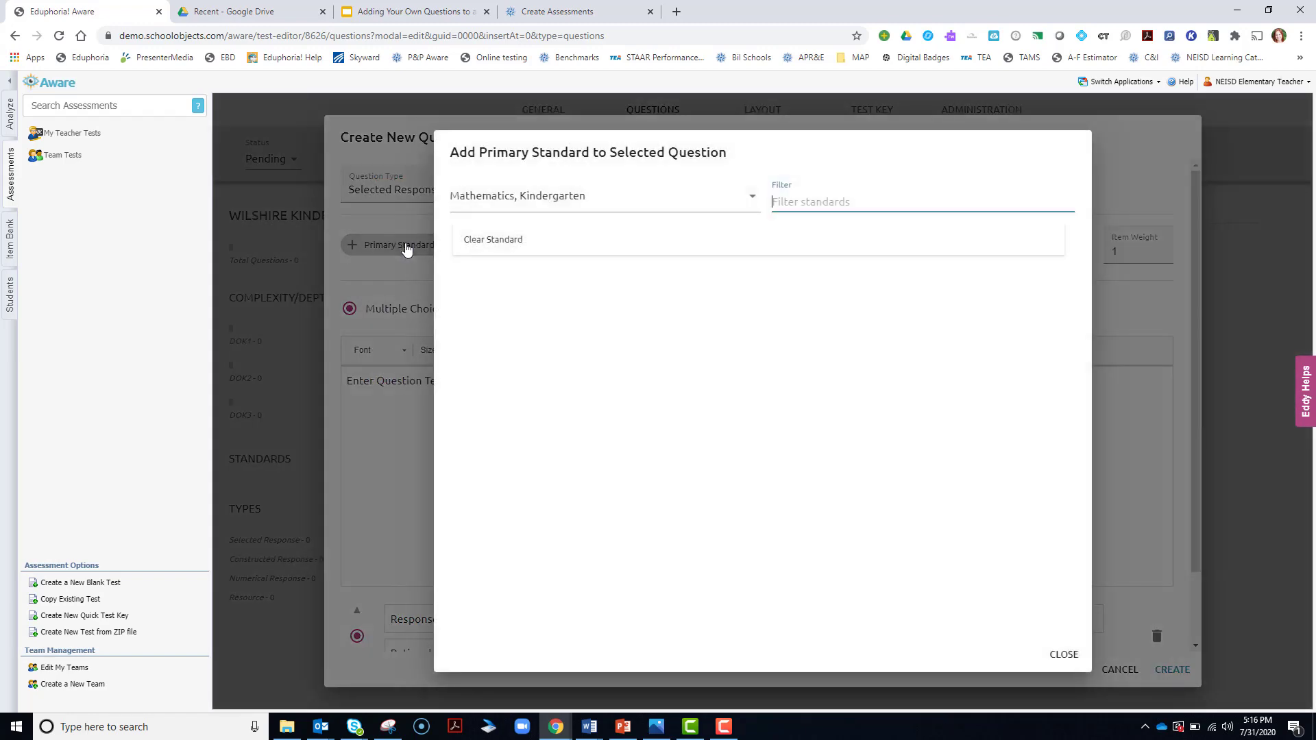
type("capac")
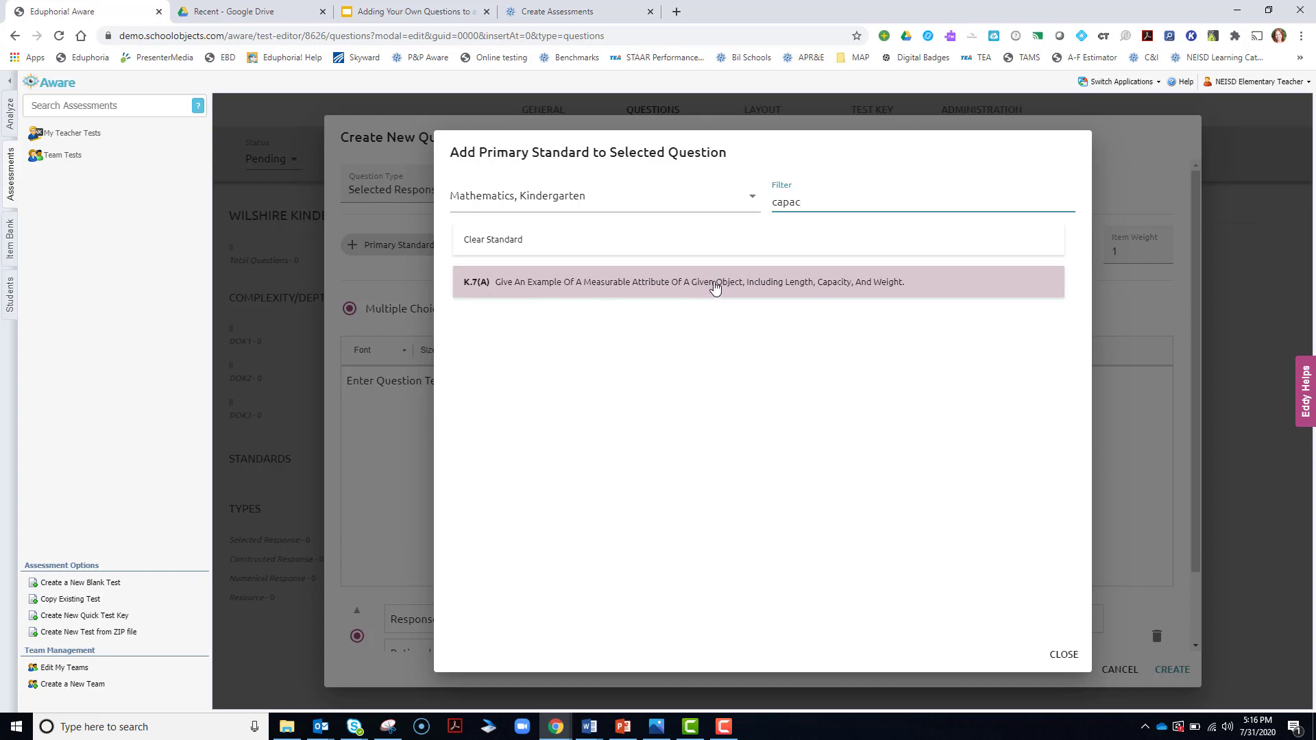
left_click(488, 287)
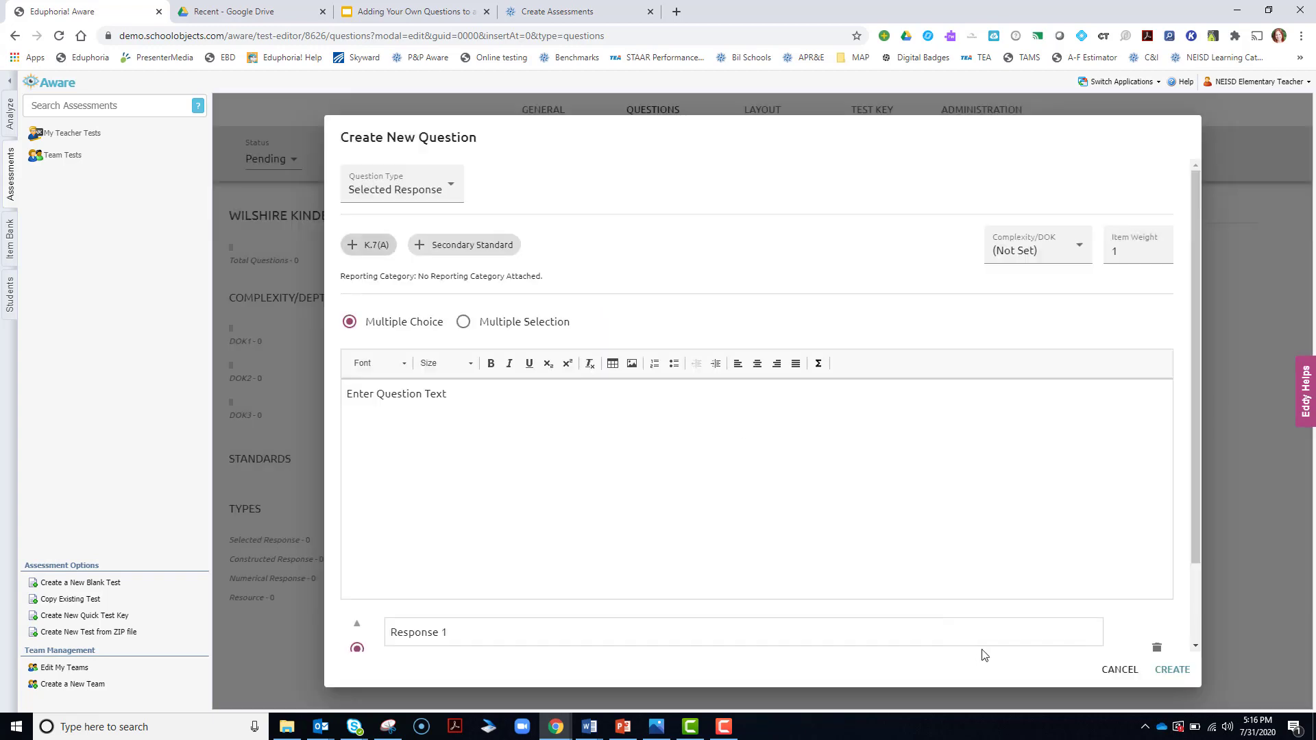
Step: Switch to Capacity Assessment.docx in Word and copy the question text "Which holds MORE?"
left_click(394, 410)
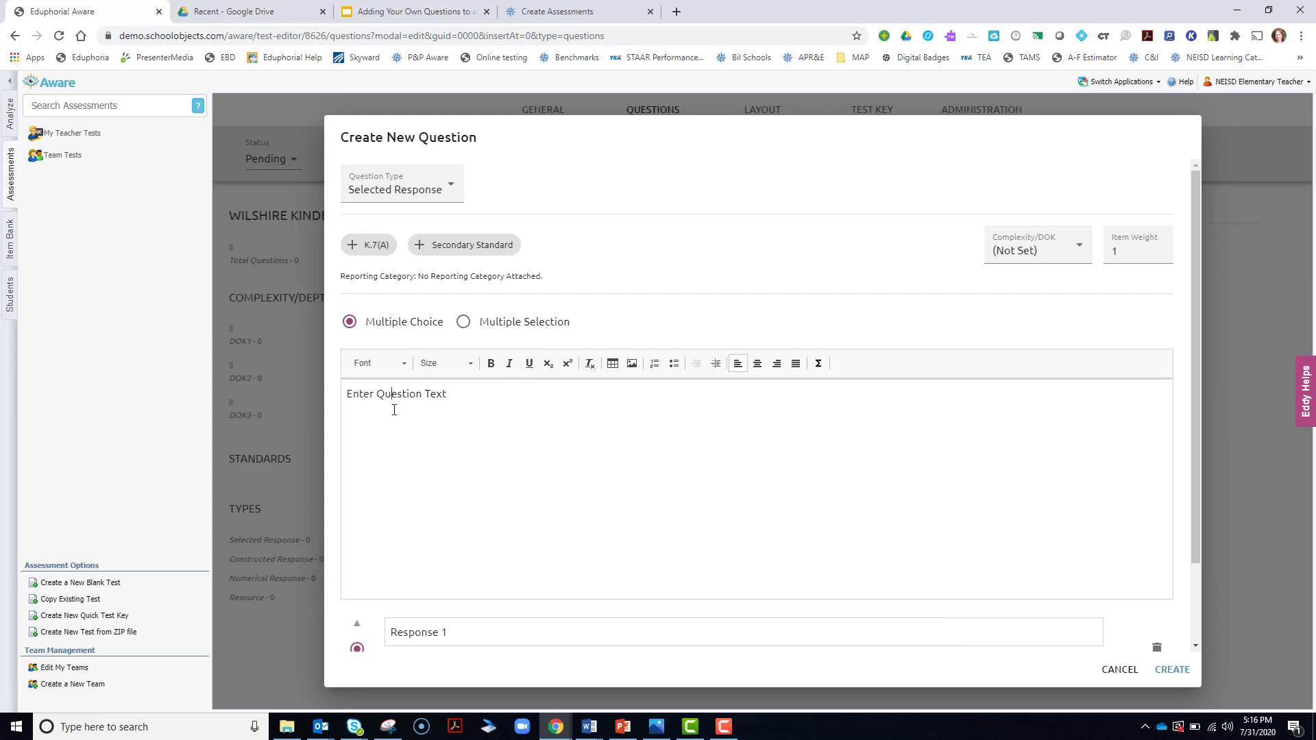
left_click(589, 725)
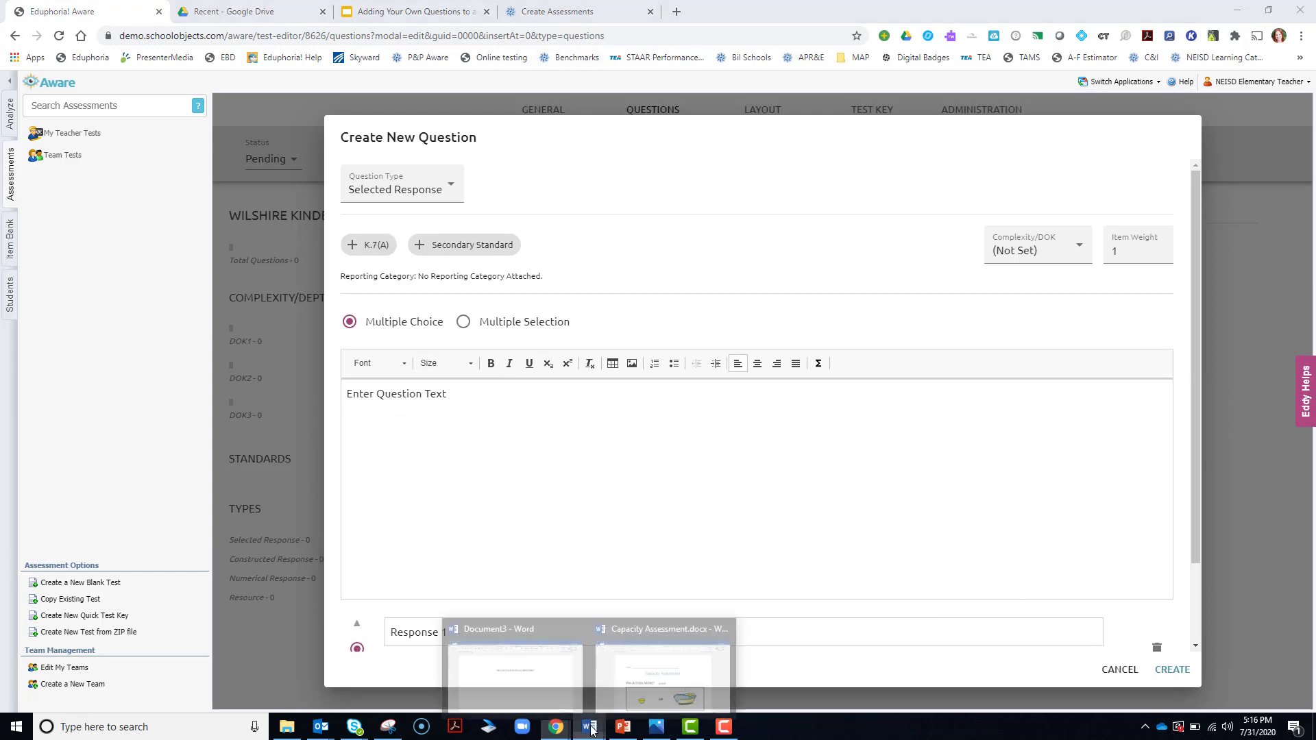
left_click(666, 690)
mouse_move(577, 418)
left_mouse_down()
mouse_move(305, 417)
mouse_move(617, 416)
mouse_move(579, 418)
left_mouse_up()
left_click(299, 416)
key("ctrl+c")
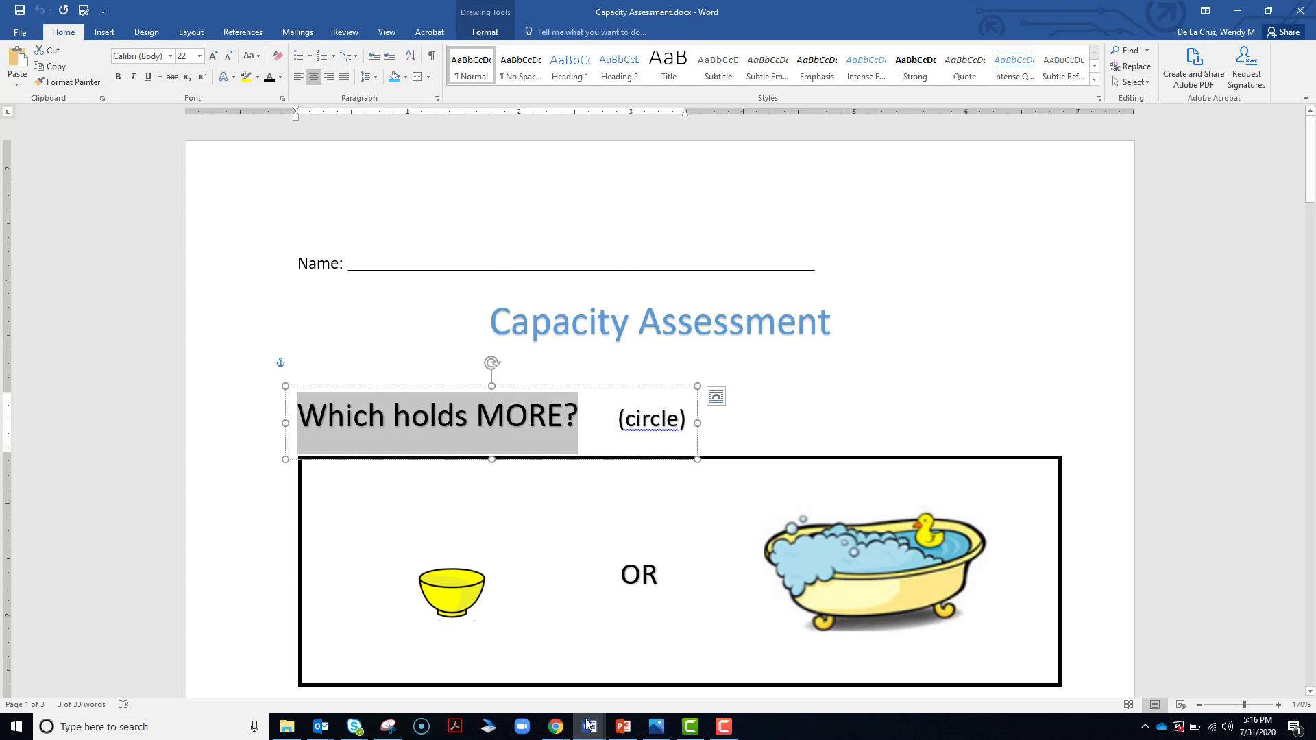
Step: Switch back to Aware in Chrome and replace the placeholder question text with the copied "Which holds MORE?"
left_click(557, 726)
left_click(677, 689)
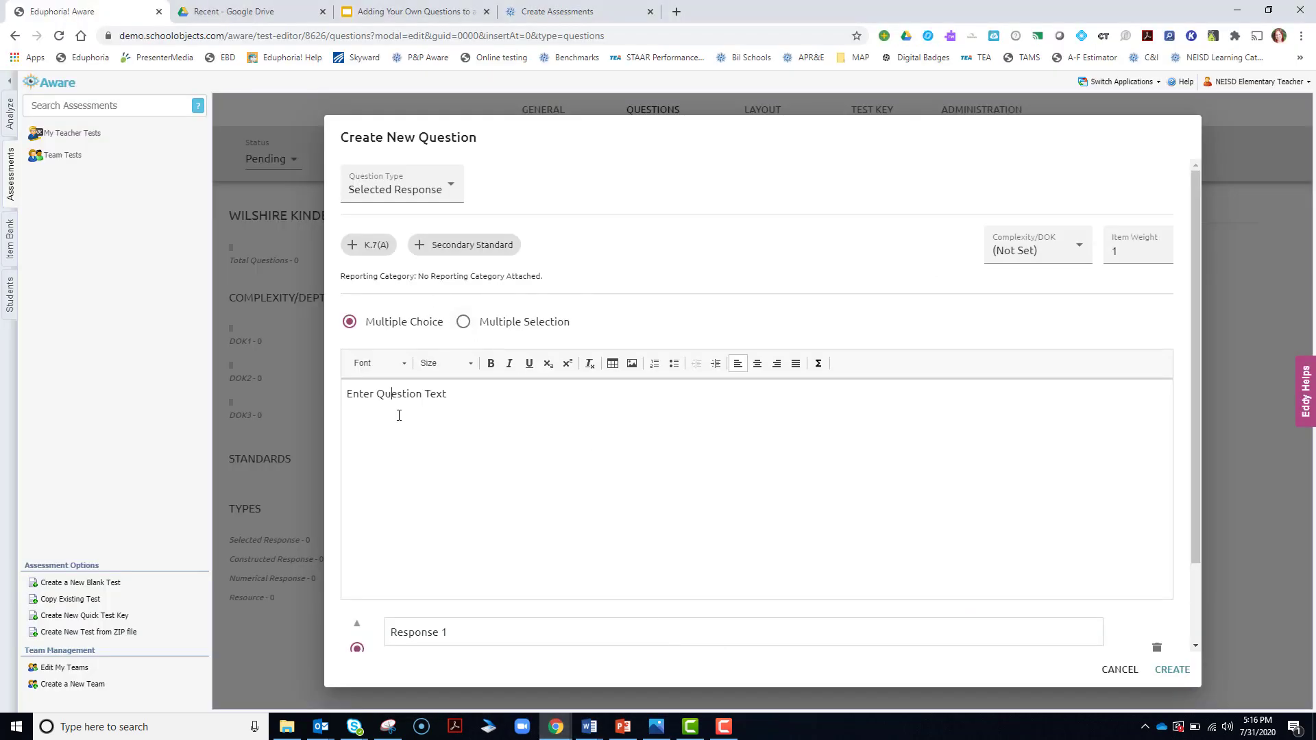
left_click_drag(448, 395, 346, 395)
key("ctrl+v")
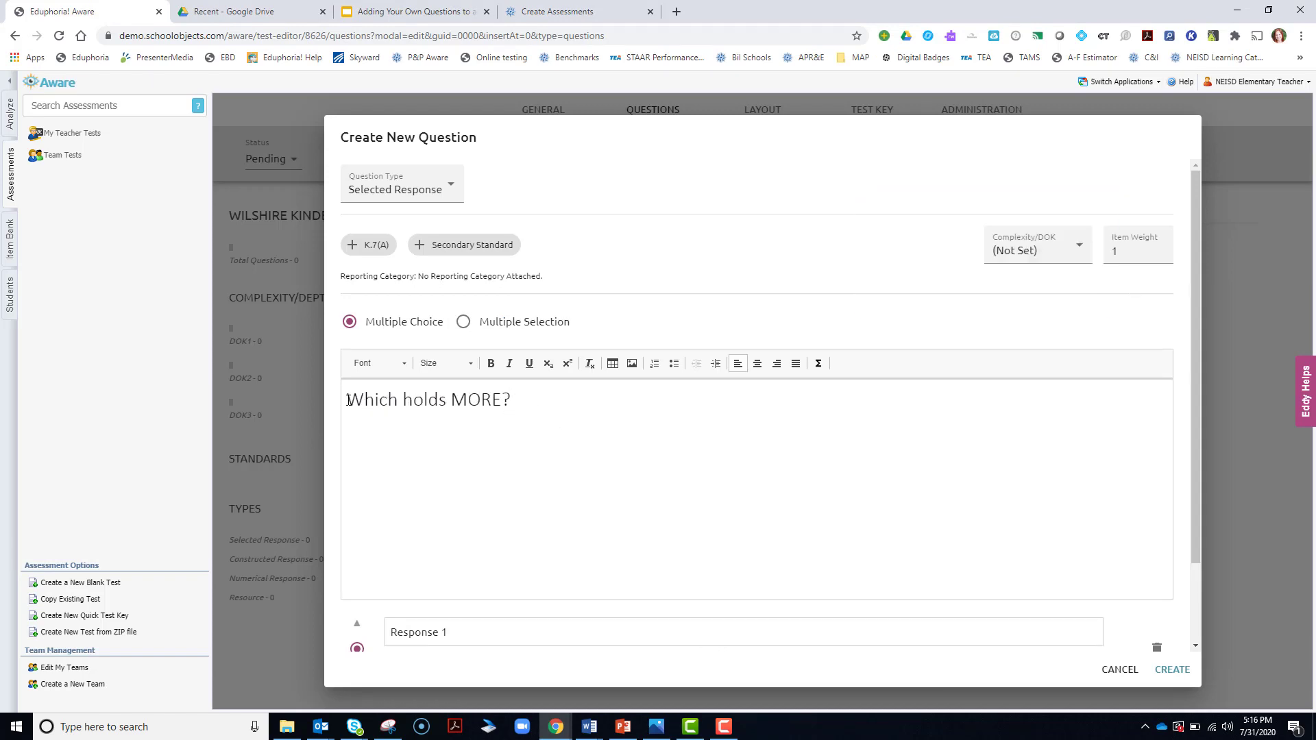
type("EKFWkfjh")
key("BackSpace")
key("BackSpace")
key("BackSpace")
key("BackSpace")
key("BackSpace")
key("BackSpace")
key("BackSpace")
key("BackSpace")
Step: Make the word MORE bold in the question text
left_click_drag(511, 400, 364, 400)
left_click(506, 400)
left_click_drag(502, 400, 451, 399)
left_click(492, 369)
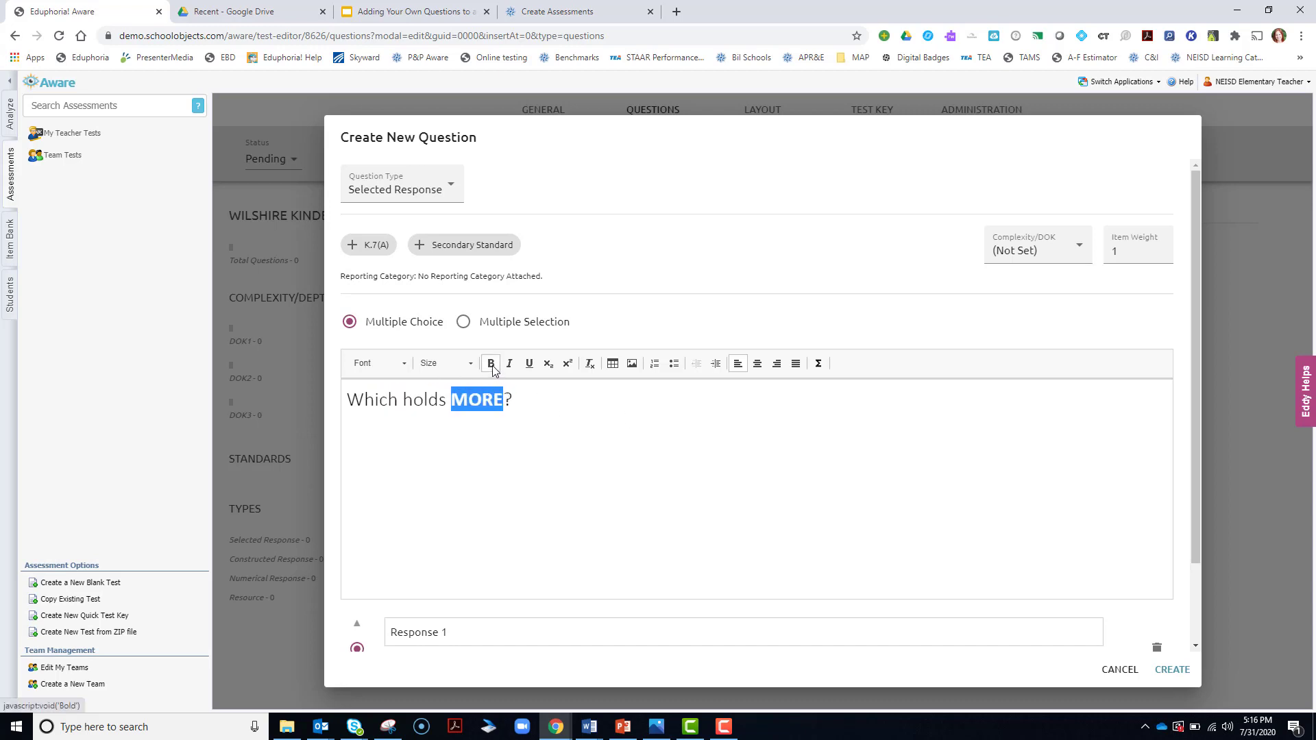
left_click(558, 409)
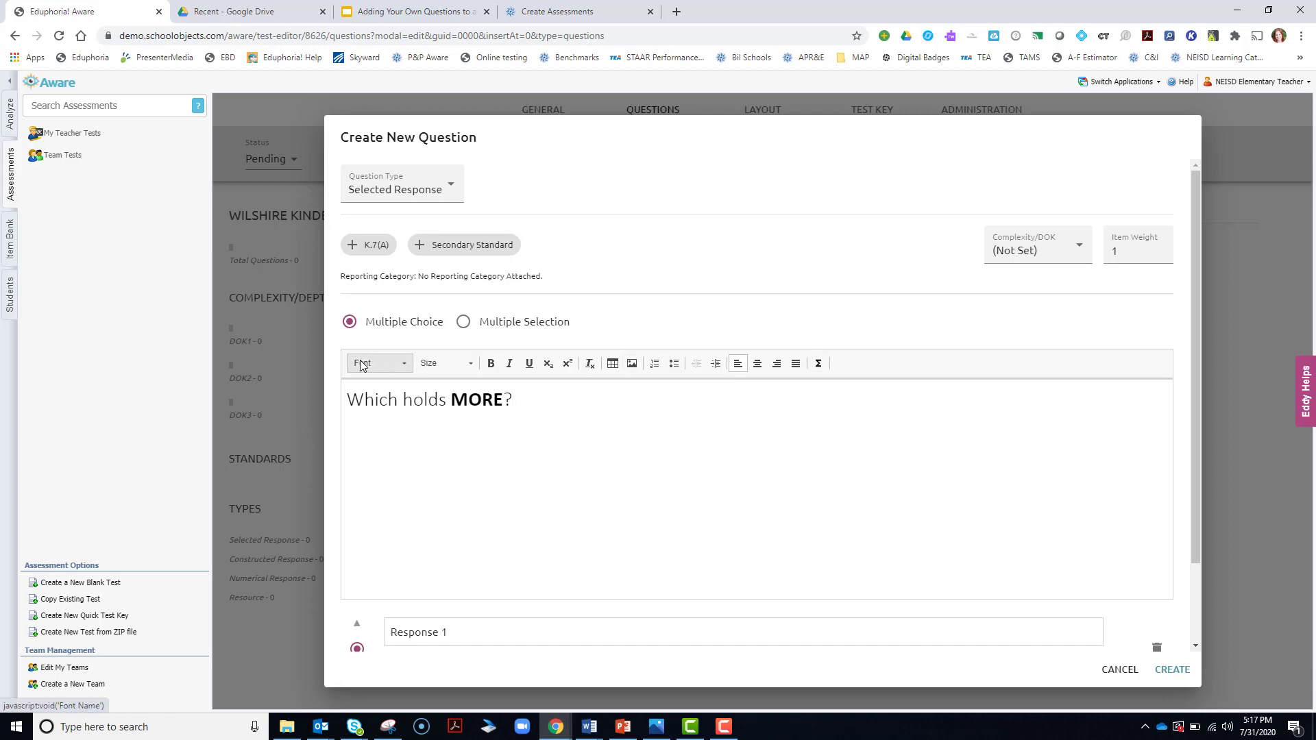
Step: Clear the placeholder text of the first response, along with the trial text entered in its place
left_click_drag(1202, 410, 1199, 522)
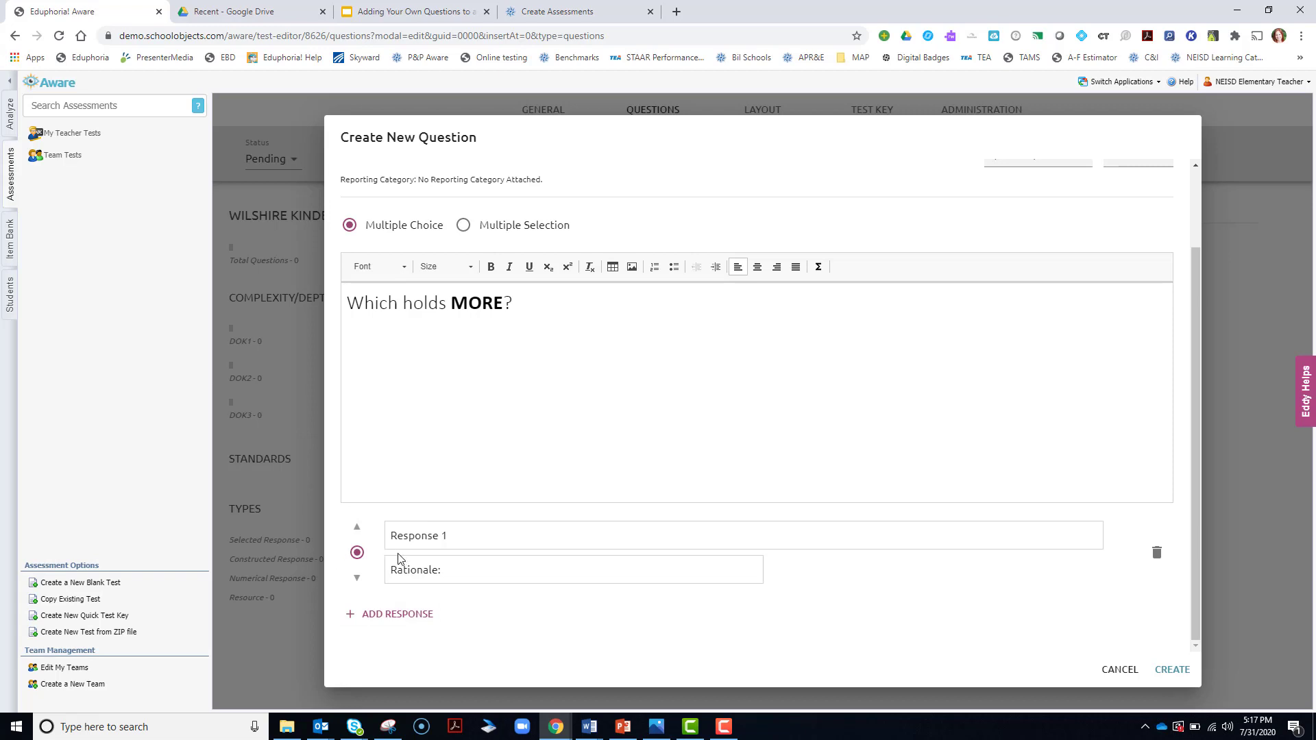
left_click_drag(449, 536, 370, 530)
type("DKFJAKSFJ")
key("BackSpace")
key("BackSpace")
key("BackSpace")
key("BackSpace")
key("BackSpace")
key("BackSpace")
key("BackSpace")
key("BackSpace")
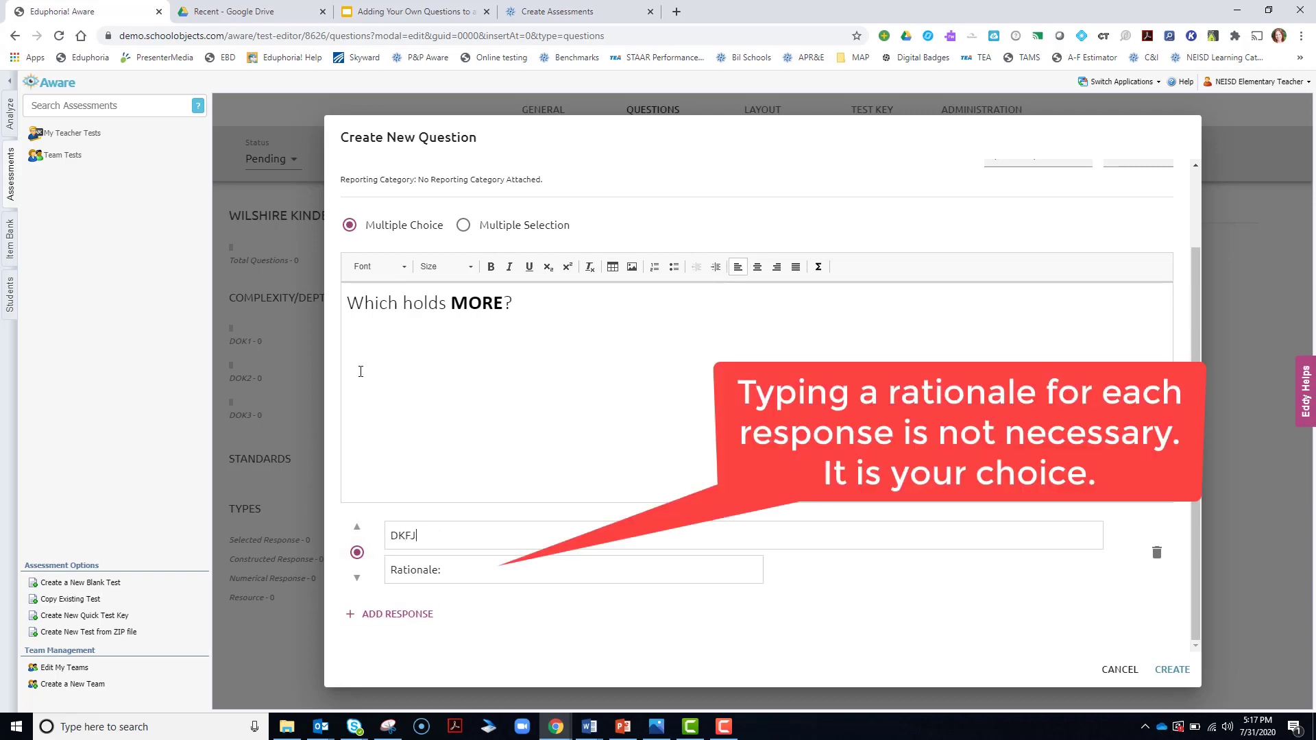
Step: Switch to Capacity Assessment.docx in Word and copy the yellow bowl picture from the first question
mouse_move(589, 725)
left_click(657, 678)
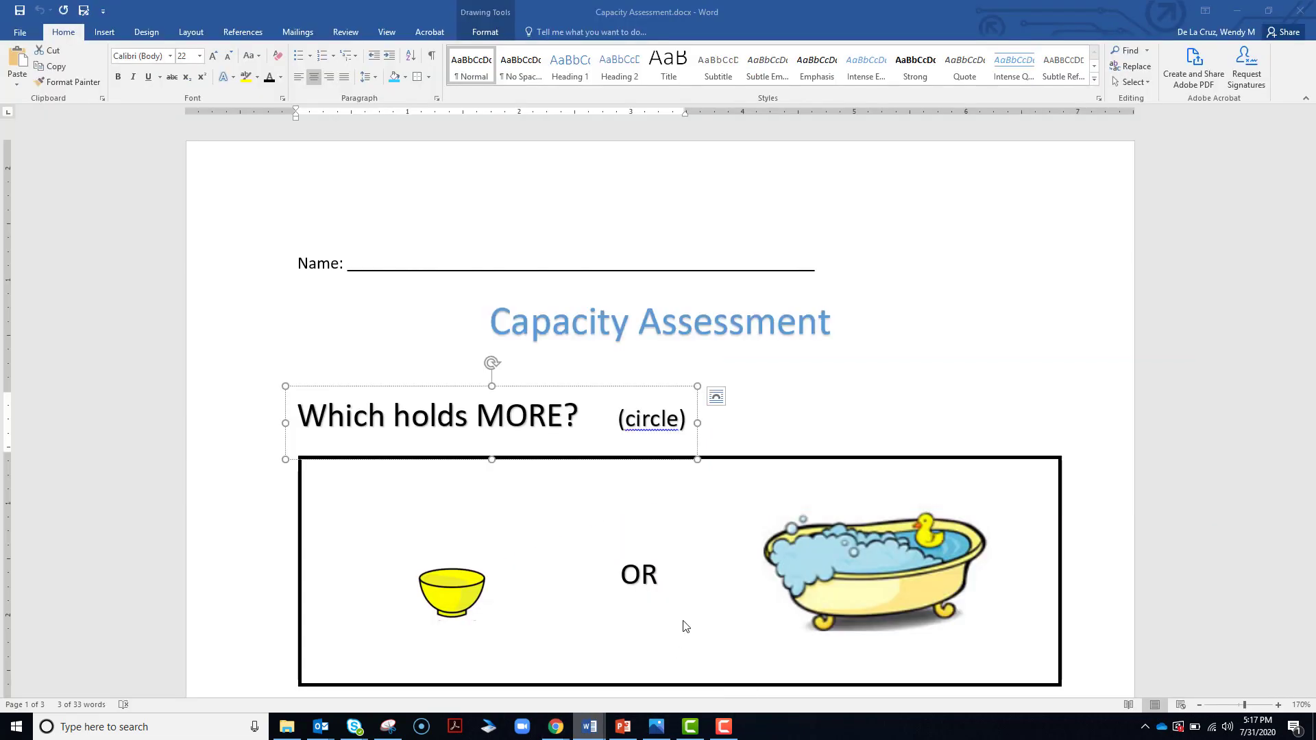
left_click(470, 588)
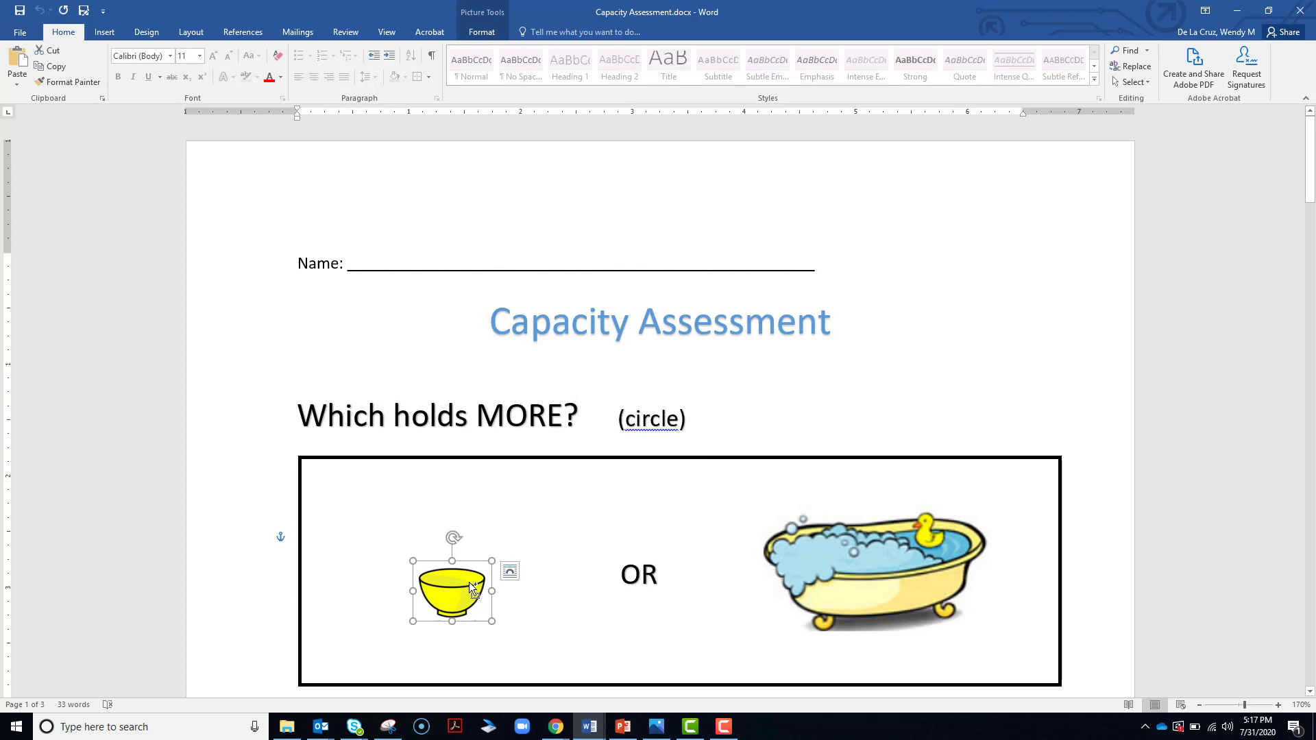
right_click(451, 580)
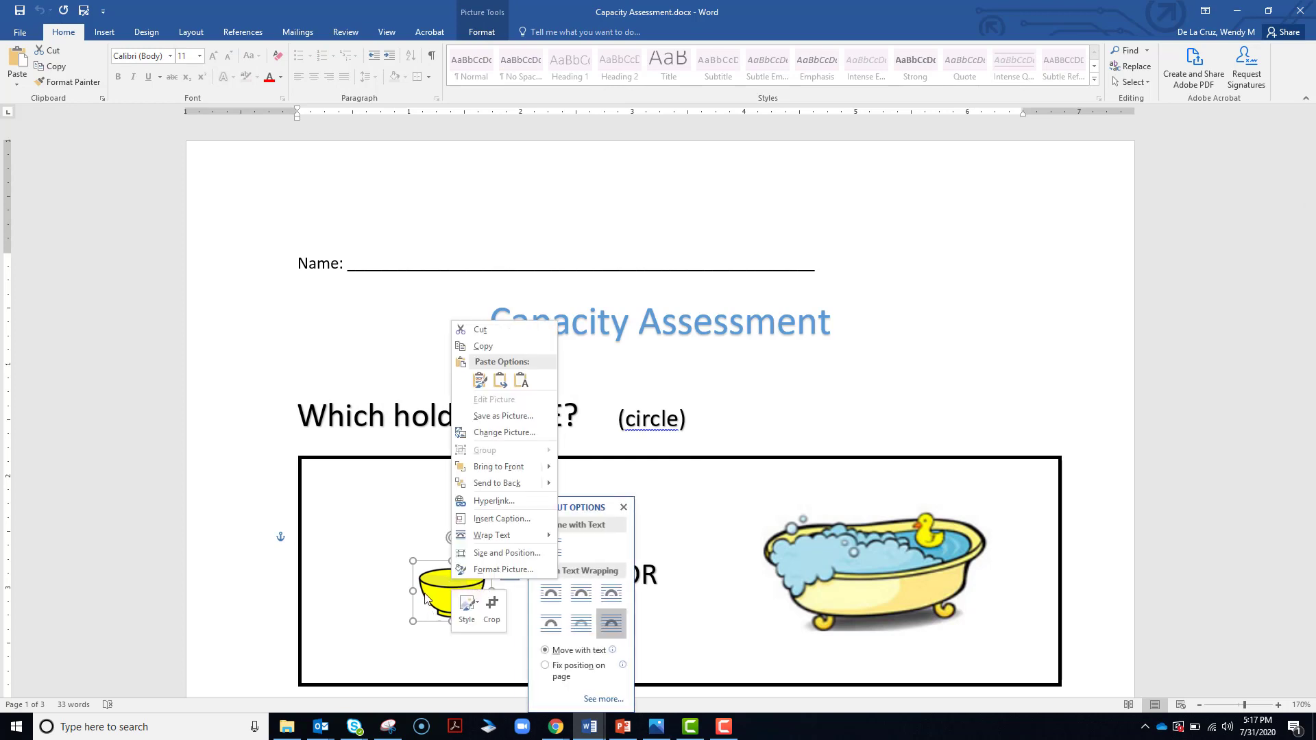
left_click(442, 596)
right_click(446, 594)
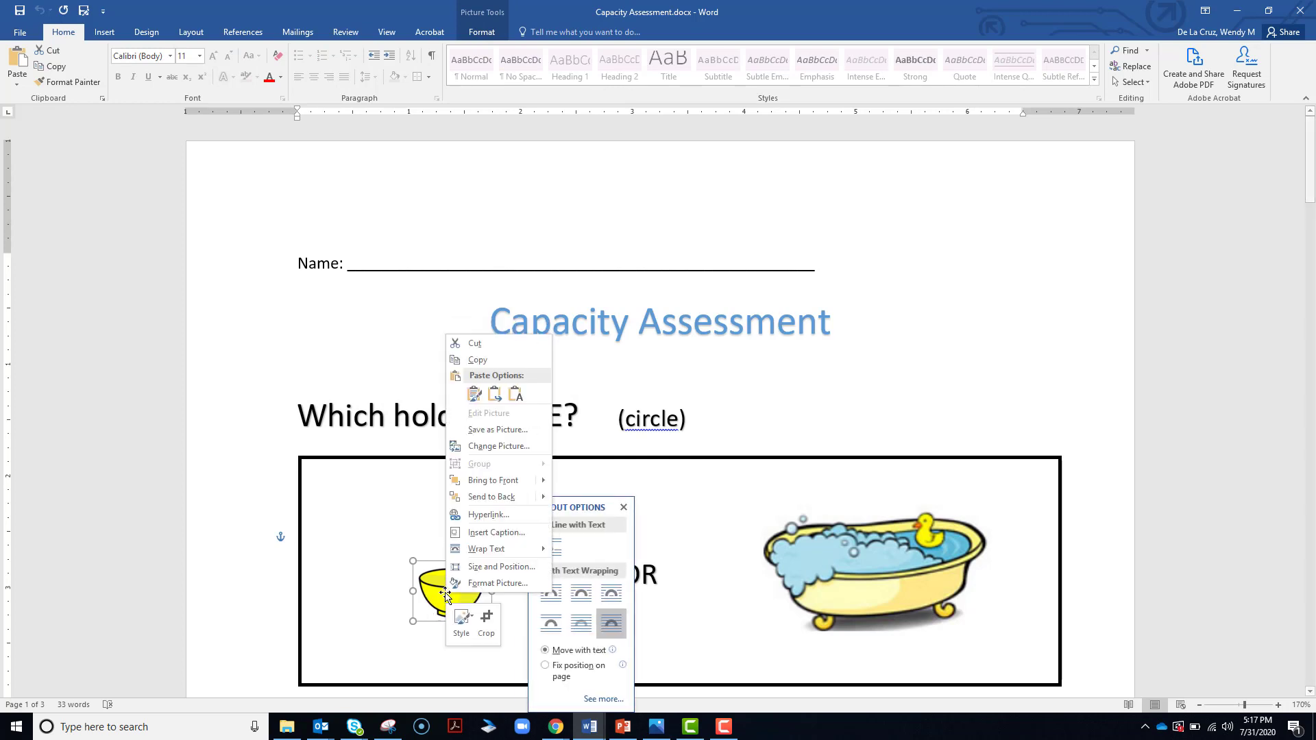
left_click(478, 359)
Step: Switch back to Aware in Chrome, paste the bowl picture into the first response and dismiss the notifications
left_click(555, 727)
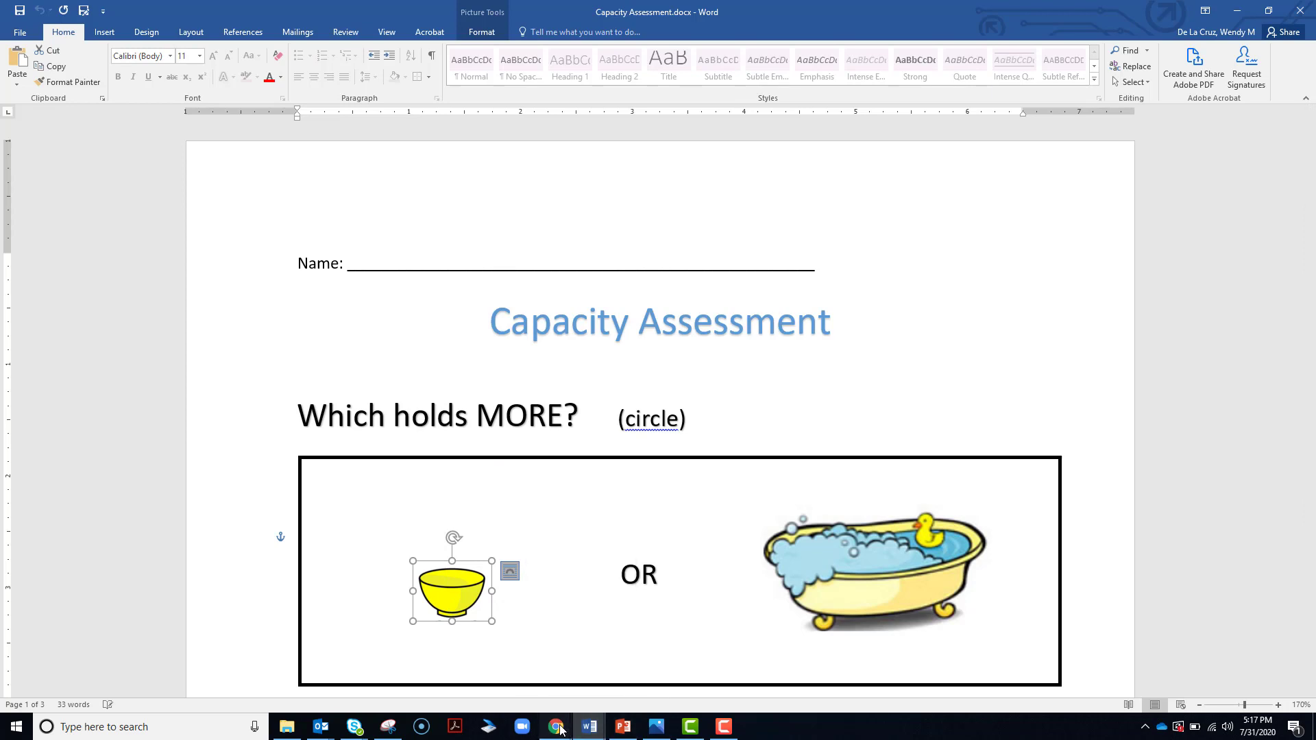
left_click(565, 676)
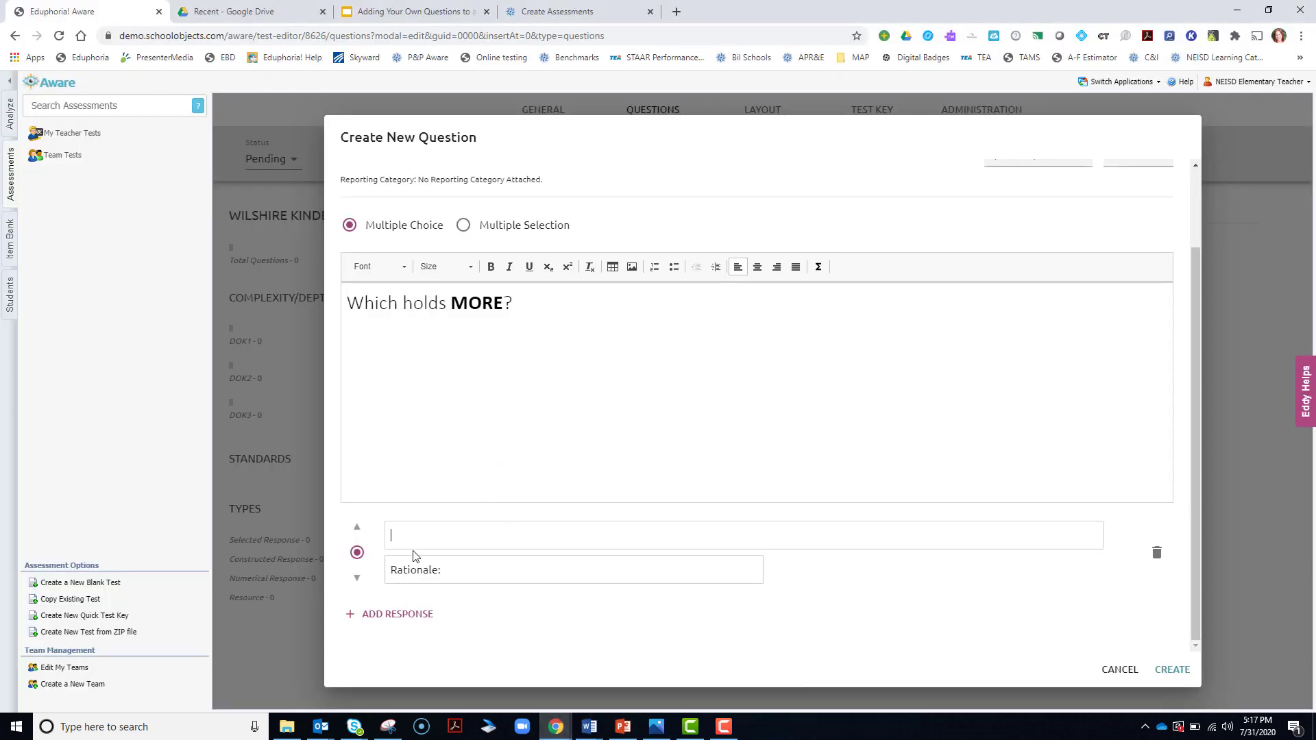
right_click(405, 536)
left_click(431, 546)
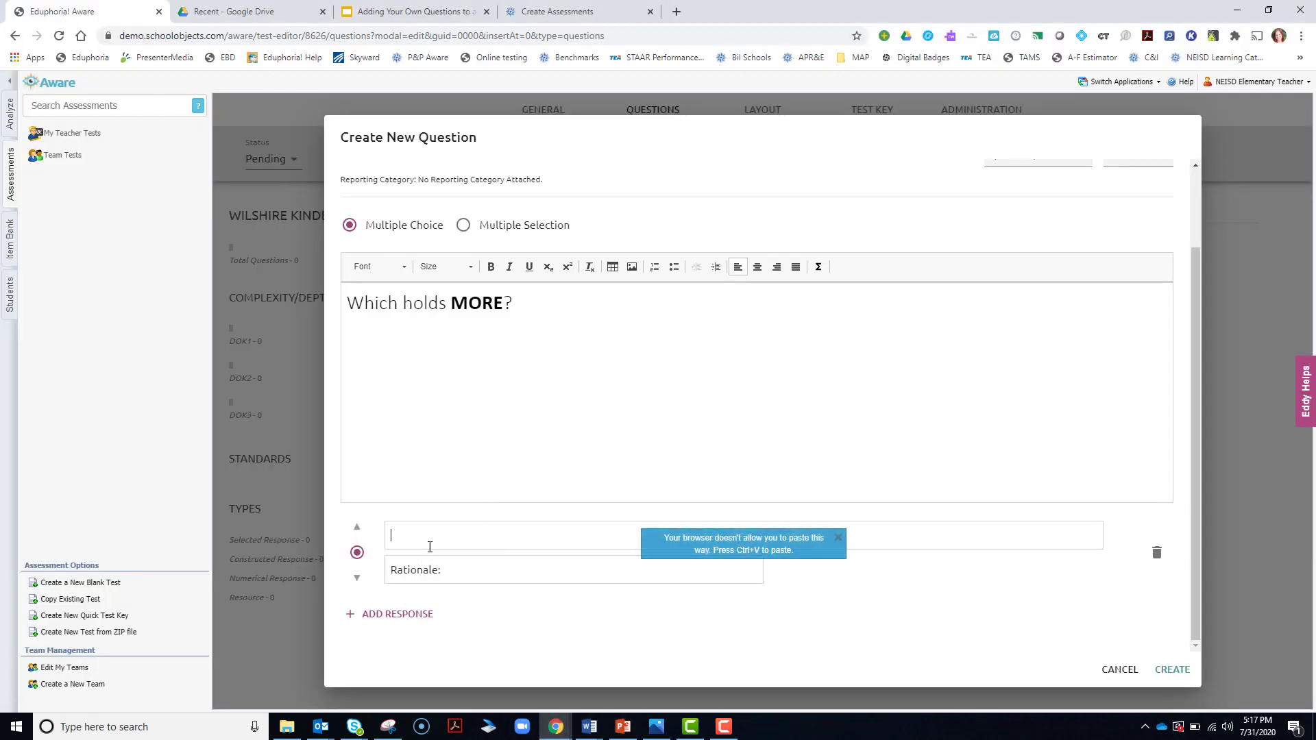
key("ctrl+v")
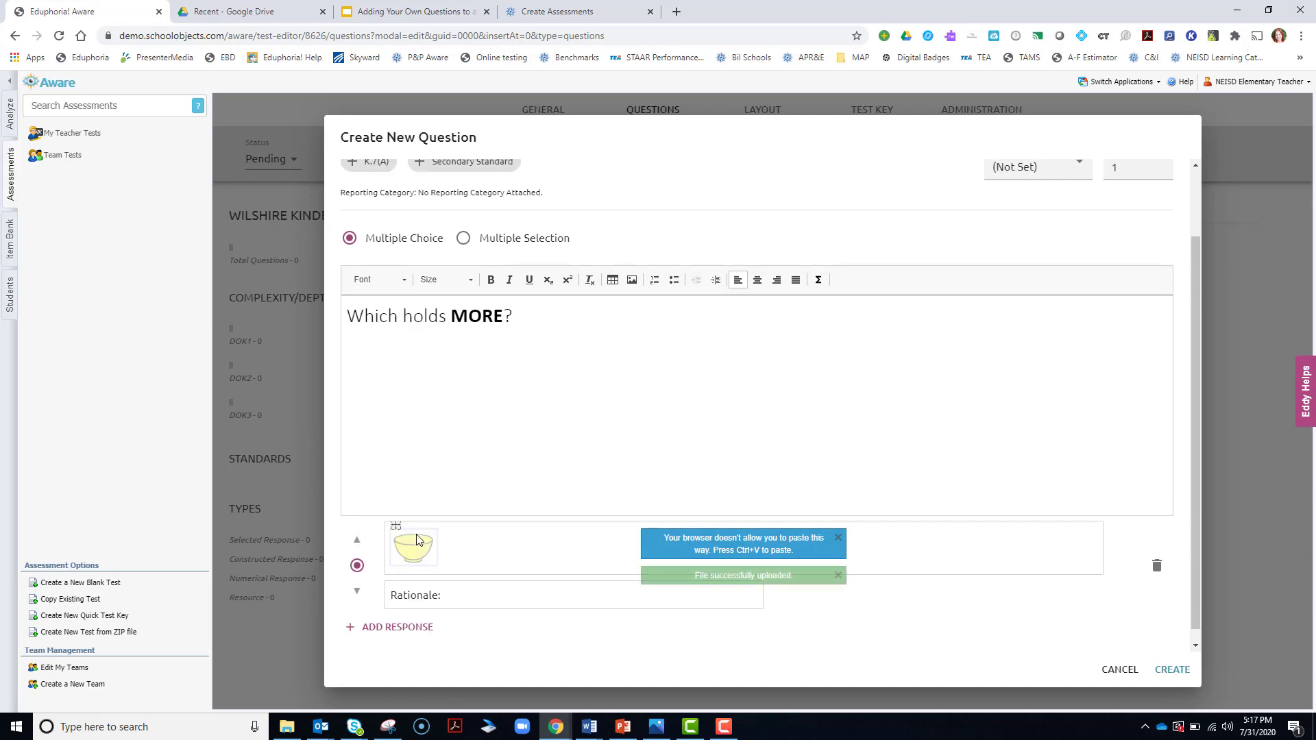
left_click(838, 576)
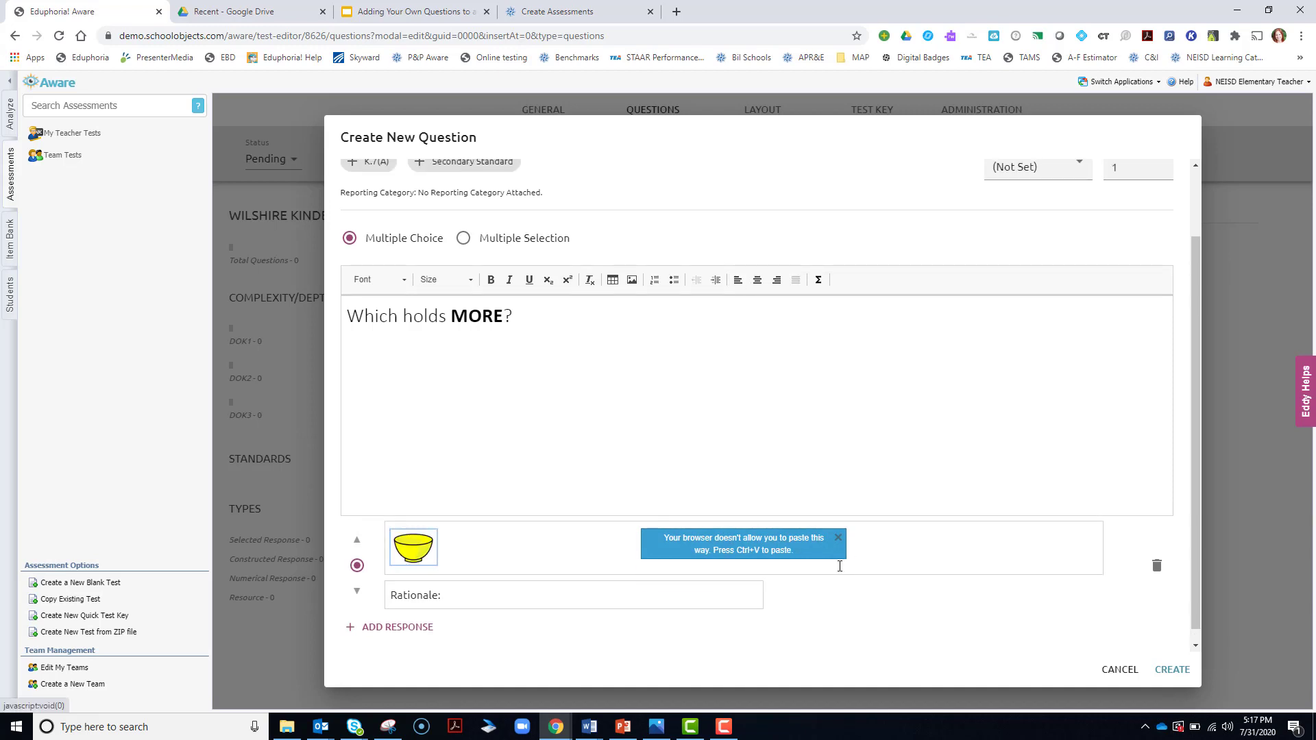
left_click(837, 538)
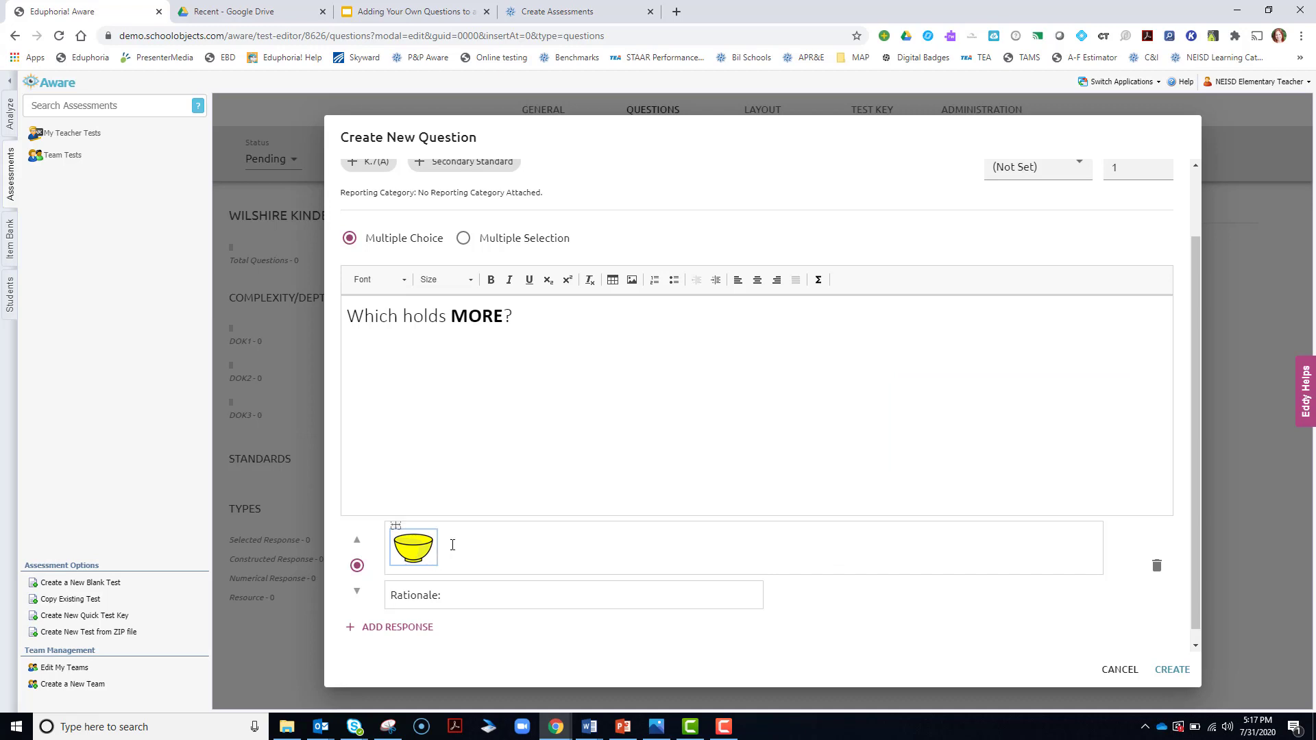
Step: Set the bowl picture's width to 150 and its alternative text to "bowl" in the image properties
double_click(416, 548)
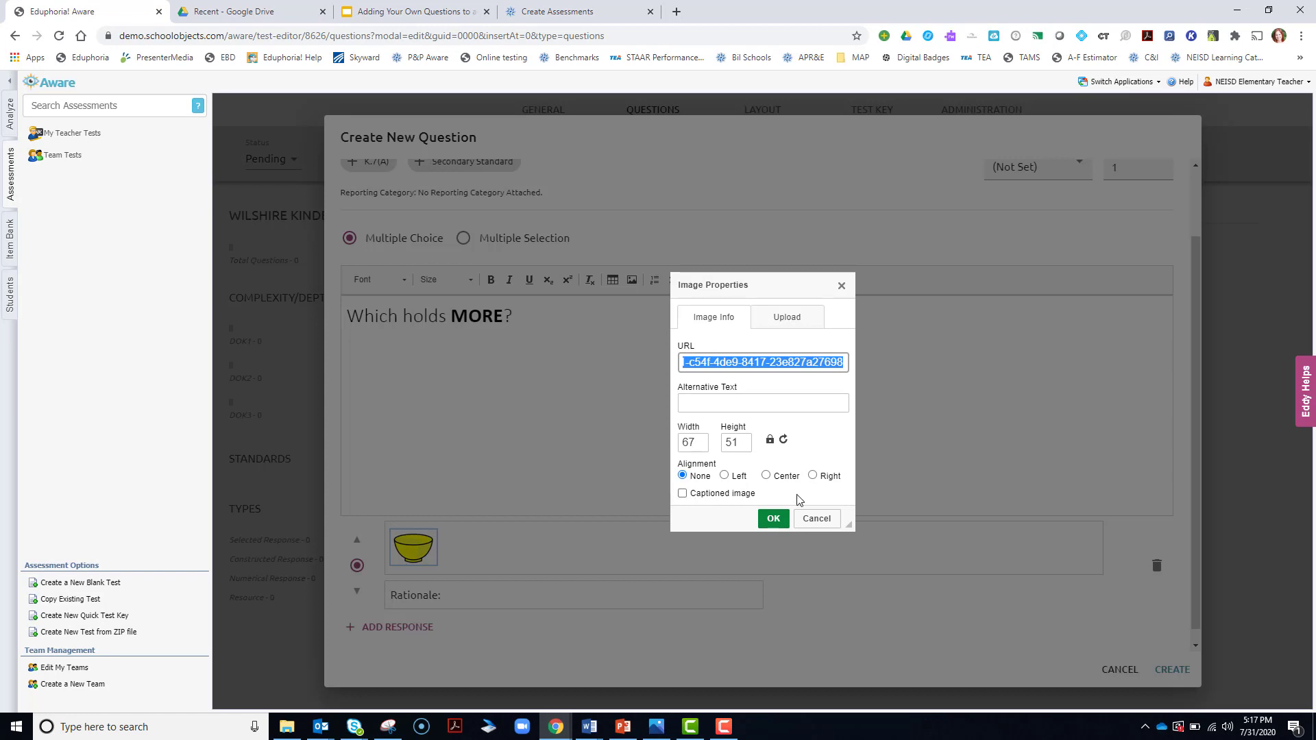
double_click(698, 442)
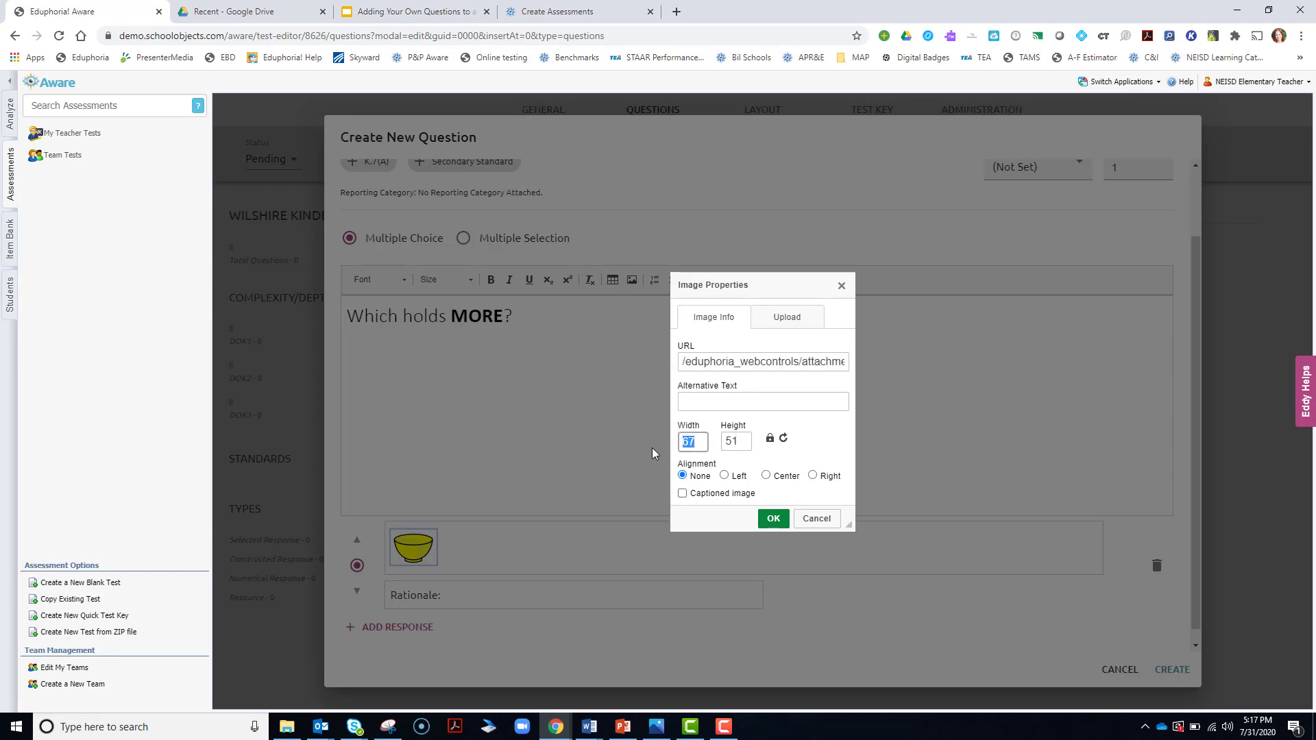
type("150")
left_click(712, 400)
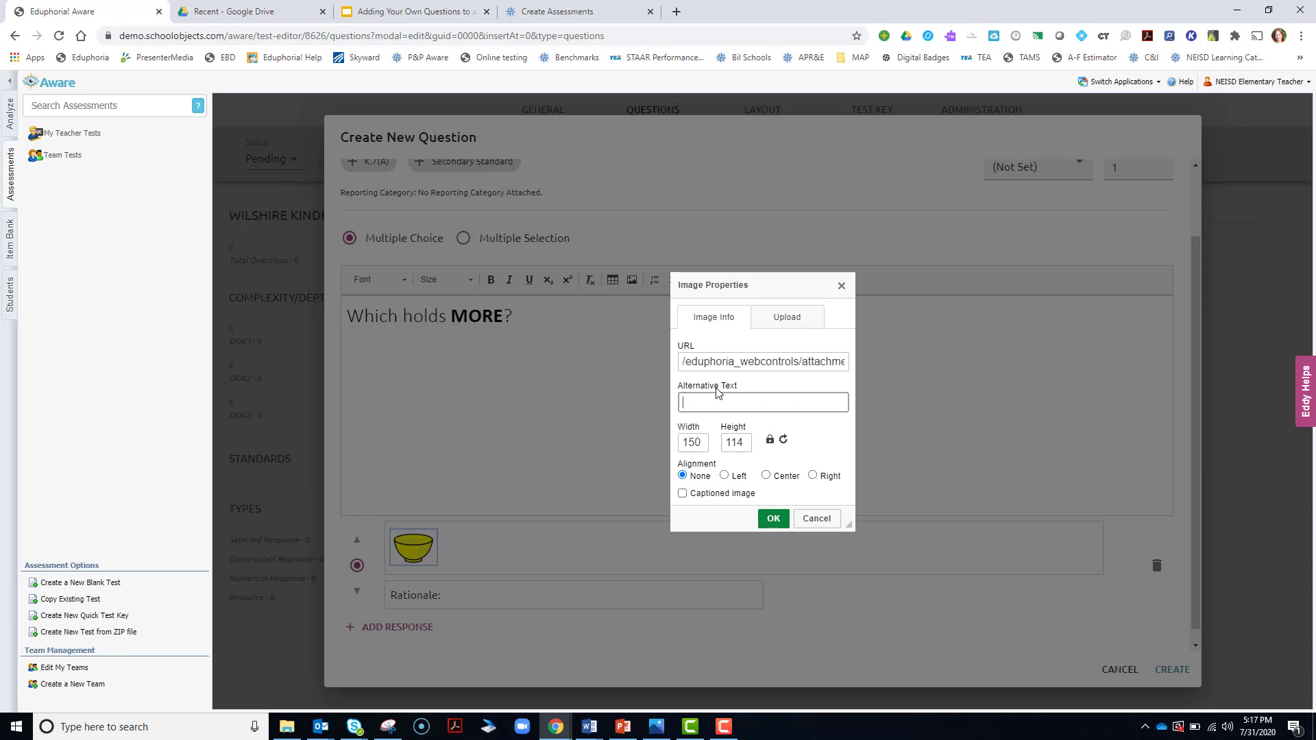
type("BOWL")
key("BackSpace")
key("BackSpace")
key("BackSpace")
type("bowl")
left_click(772, 519)
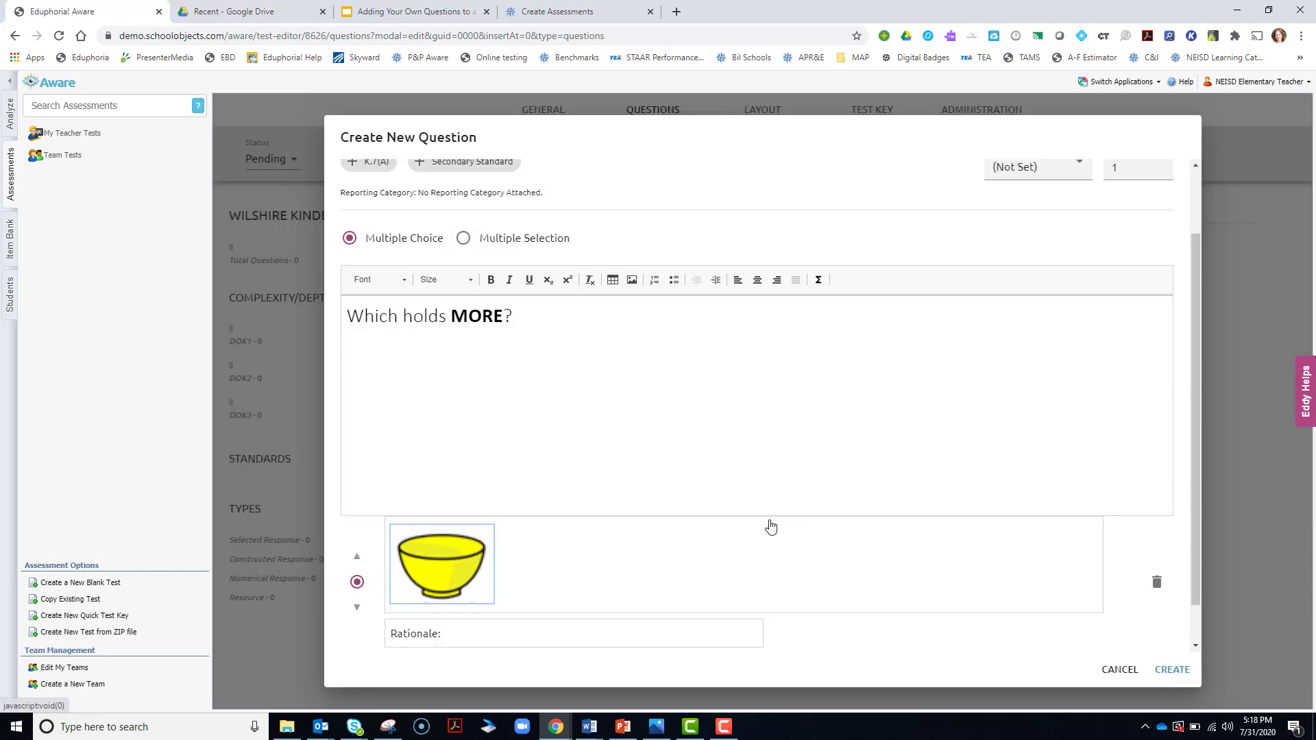
Step: Shrink the bowl picture in the first response very slightly by its corner handle
mouse_move(482, 560)
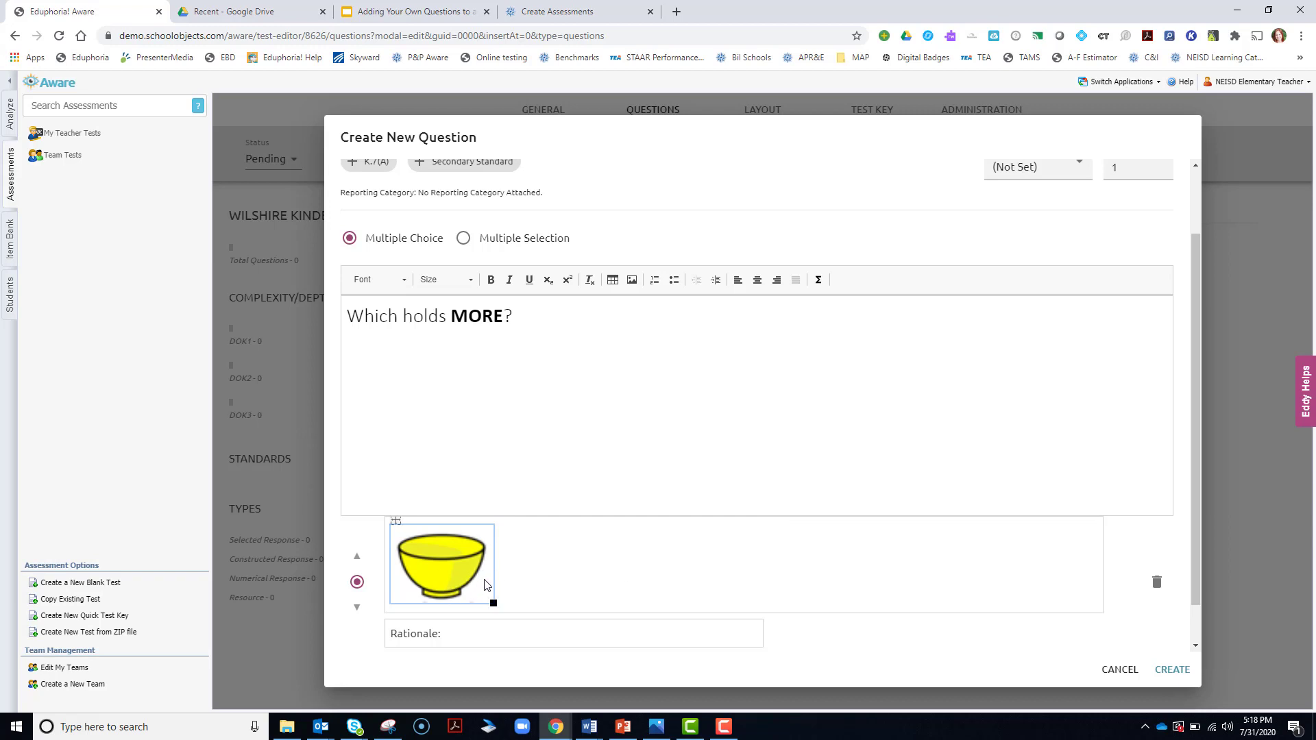
mouse_move(492, 599)
mouse_move(491, 600)
left_mouse_down()
mouse_move(517, 623)
mouse_move(484, 594)
mouse_move(499, 608)
mouse_move(490, 602)
left_mouse_up()
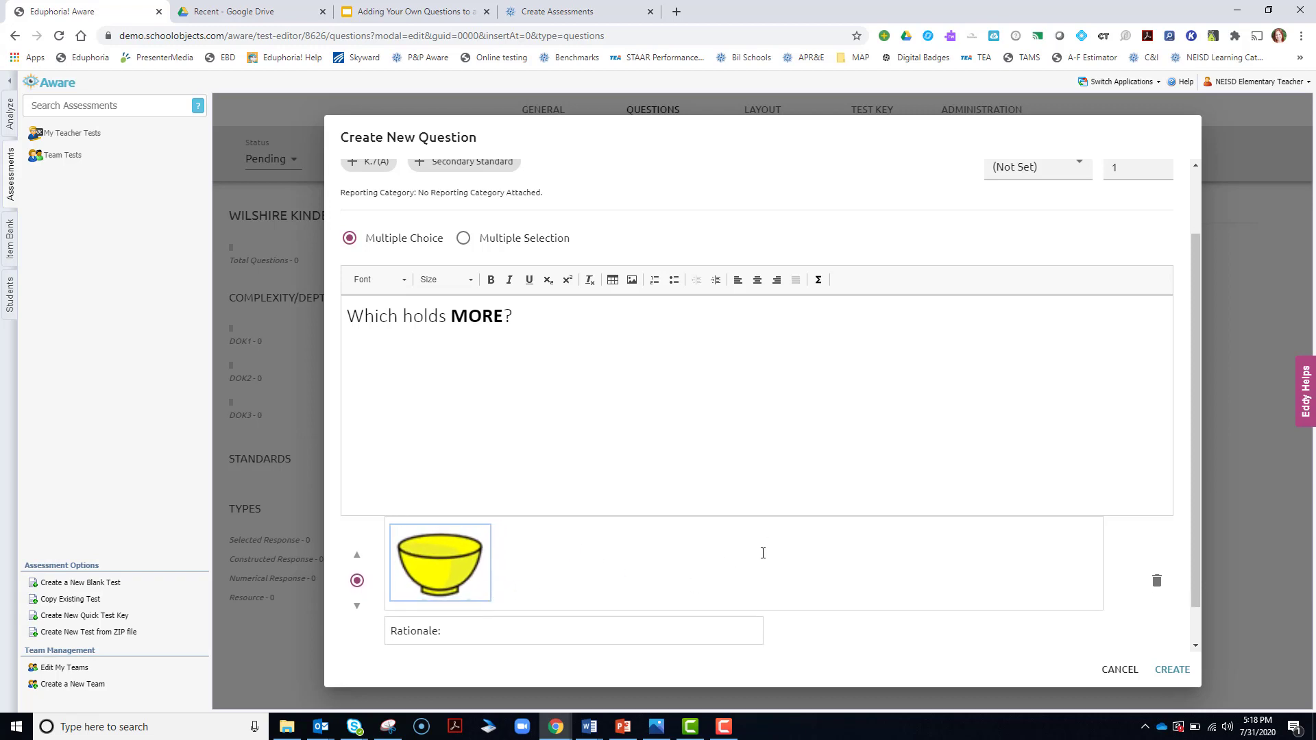
Step: Switch to Capacity Assessment.docx in Word and copy the bathtub picture from the first question
left_click(589, 727)
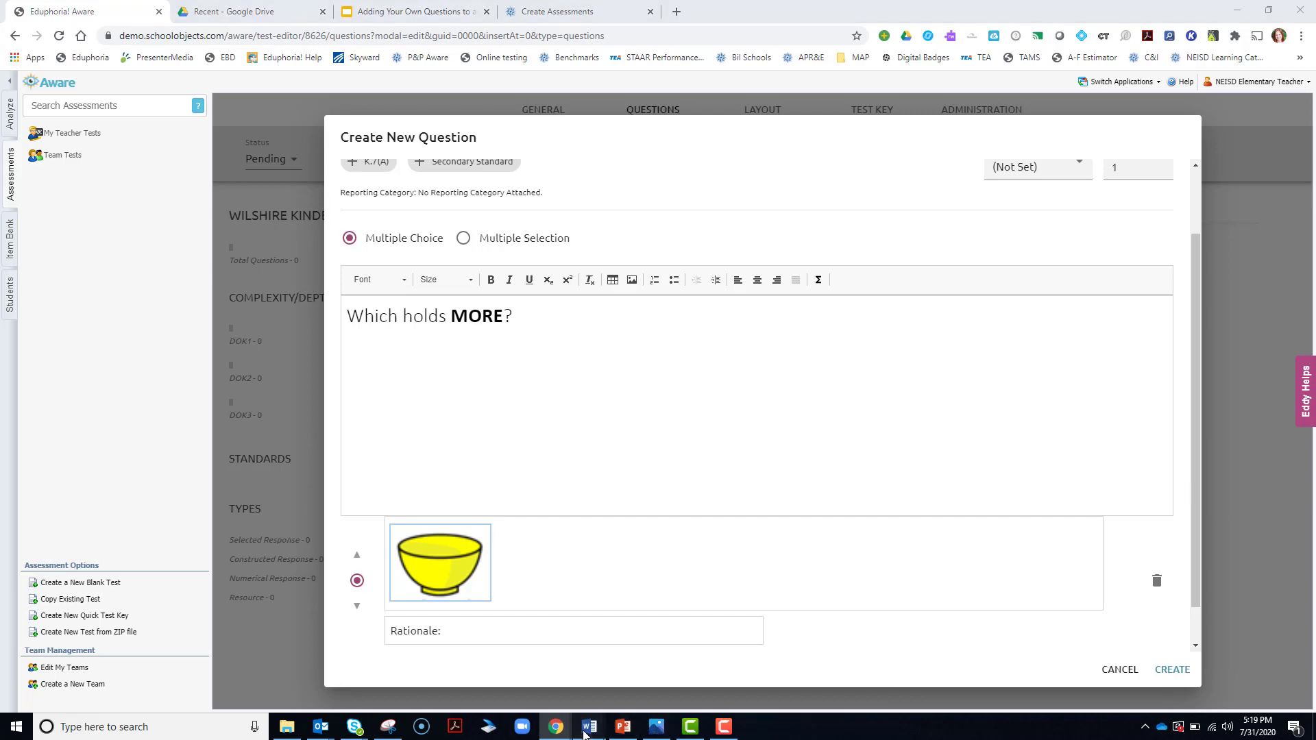
left_click(639, 685)
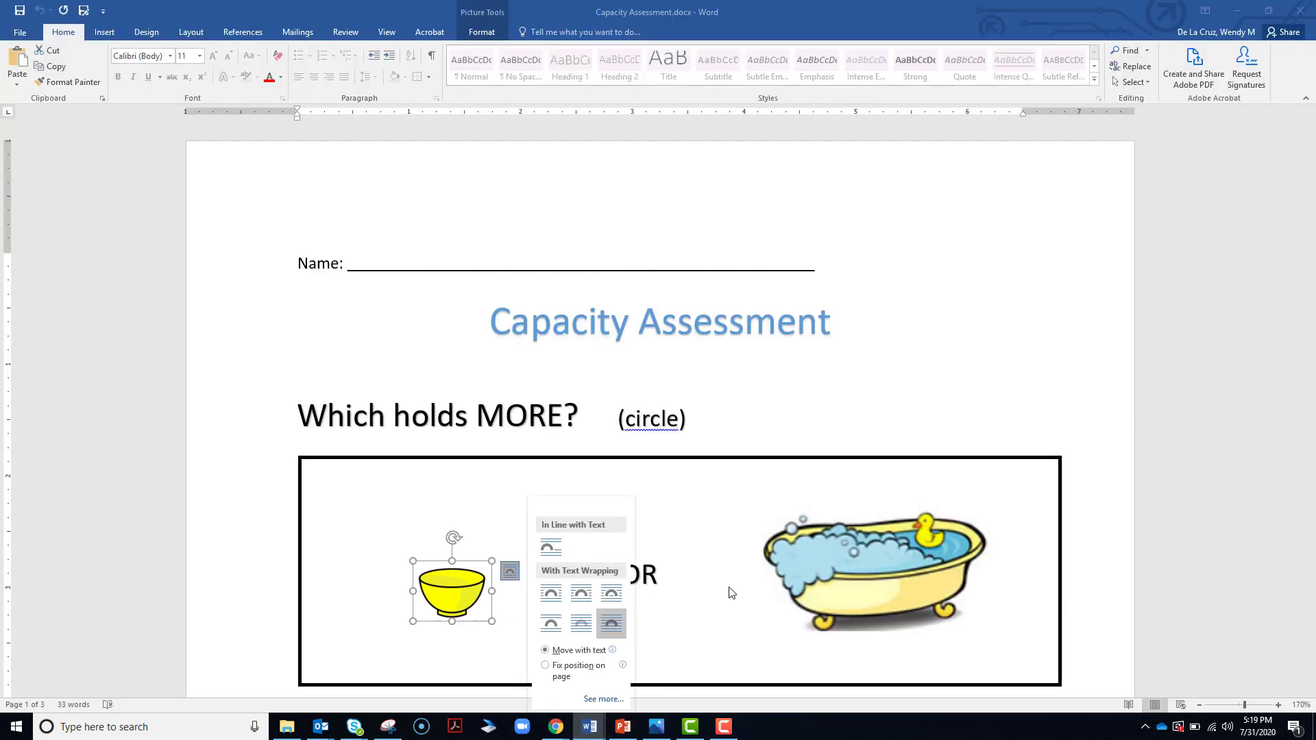
left_click(1108, 523)
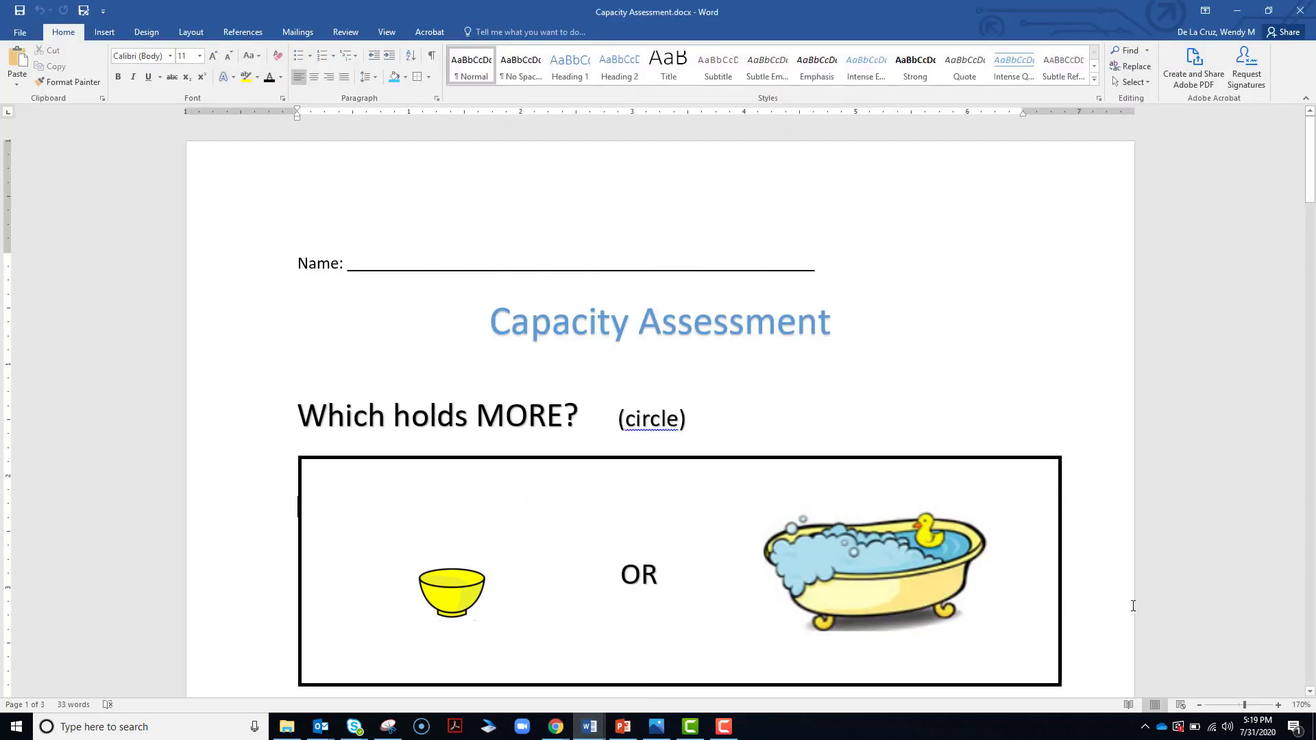
left_click(848, 564)
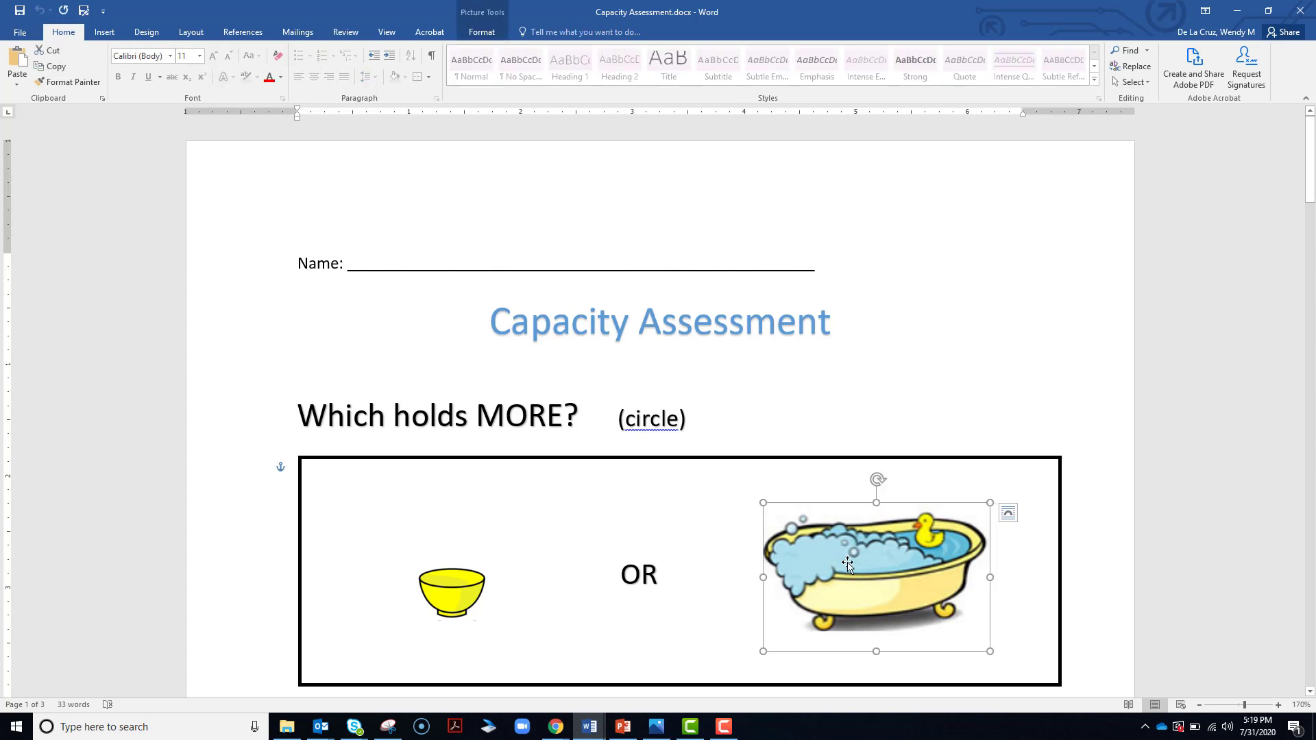
key("ctrl+c")
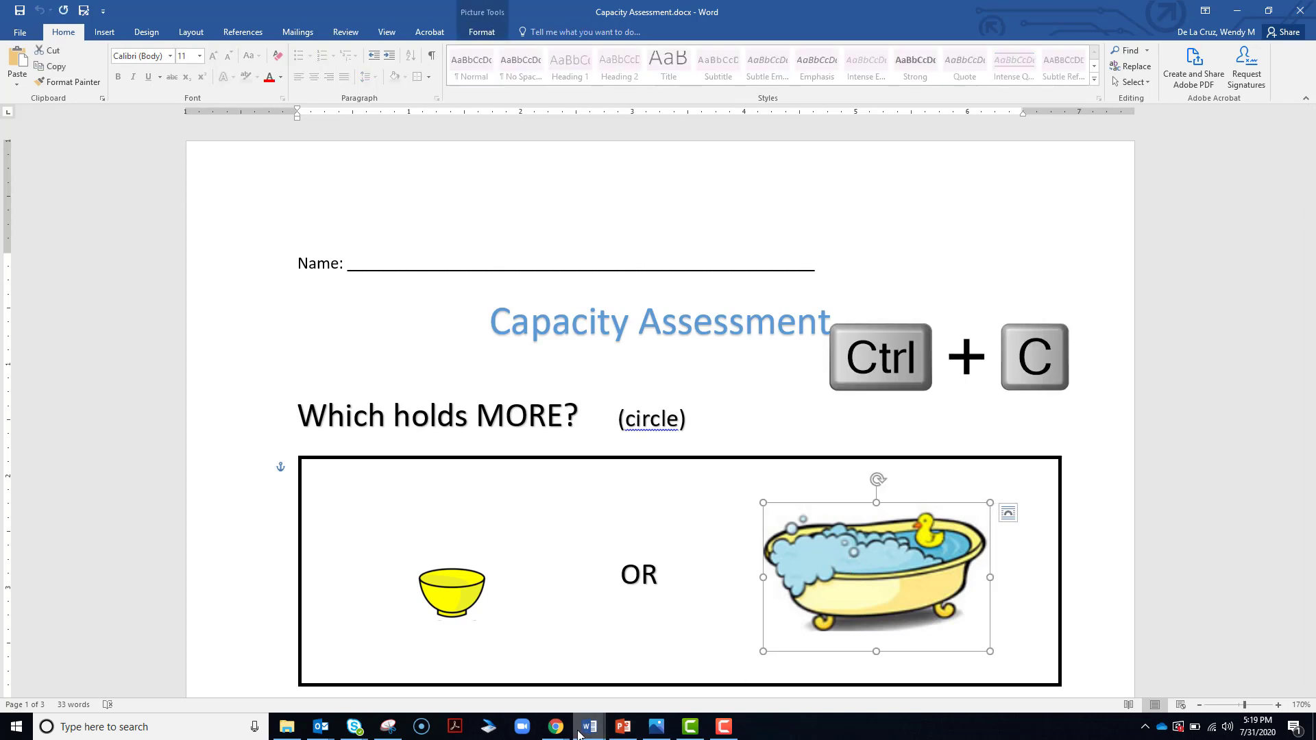
Step: Switch back to Aware in Chrome, add a second response holding the pasted bathtub picture, and enlarge it to about 275 by 181
mouse_move(556, 726)
left_click(718, 684)
scroll(1025, 594, "down", 1)
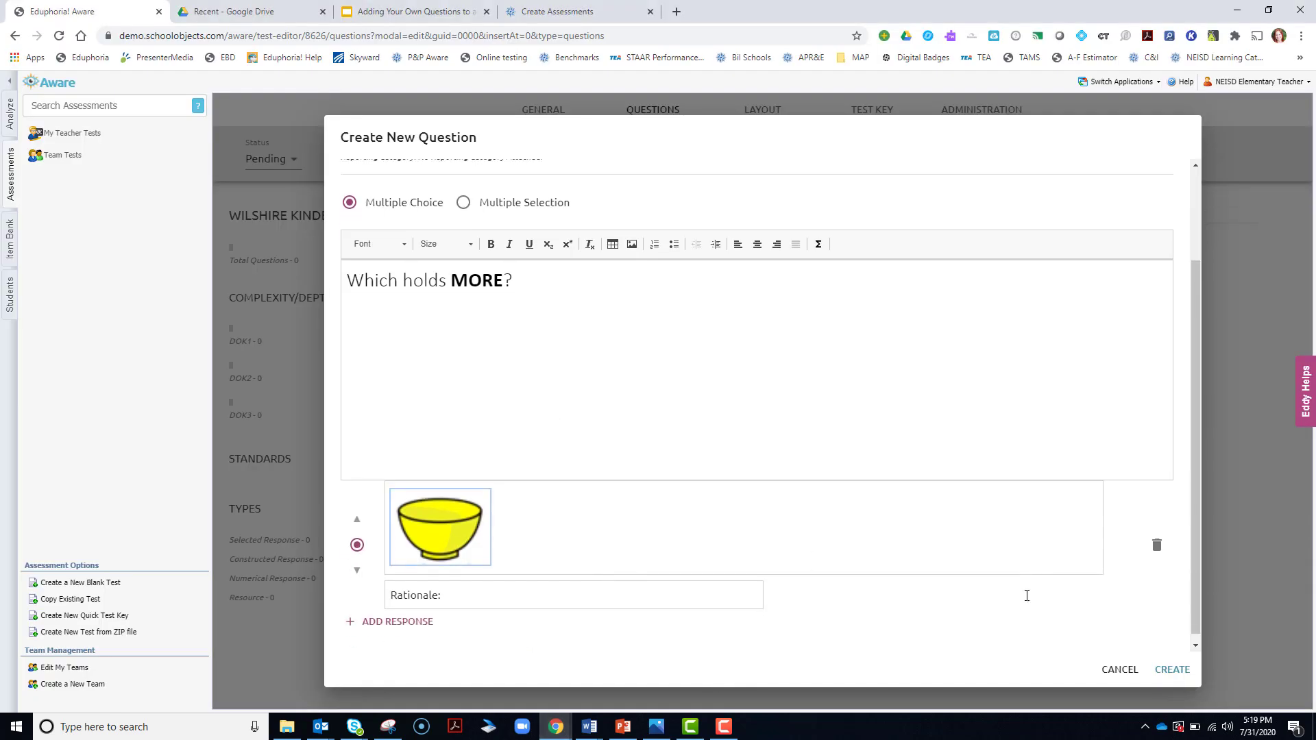
left_click(430, 612)
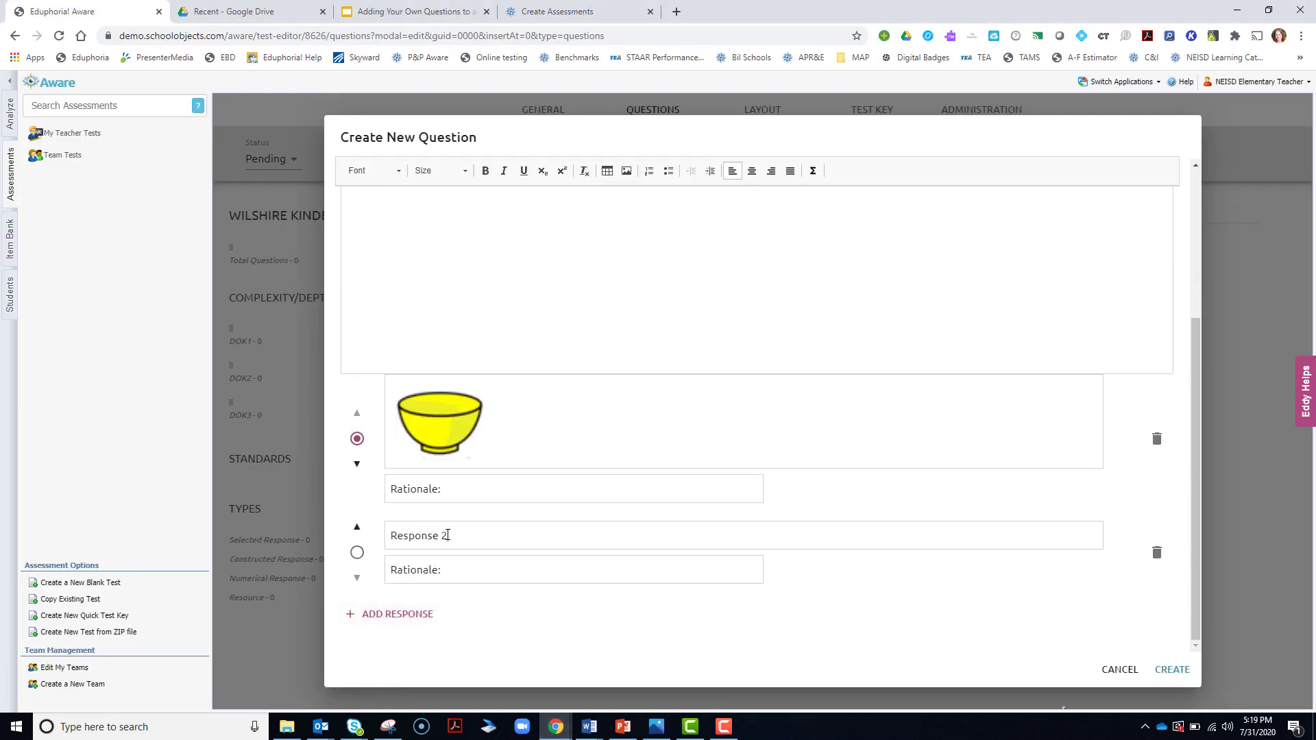
triple_click(404, 533)
key("BackSpace")
key("ctrl+v")
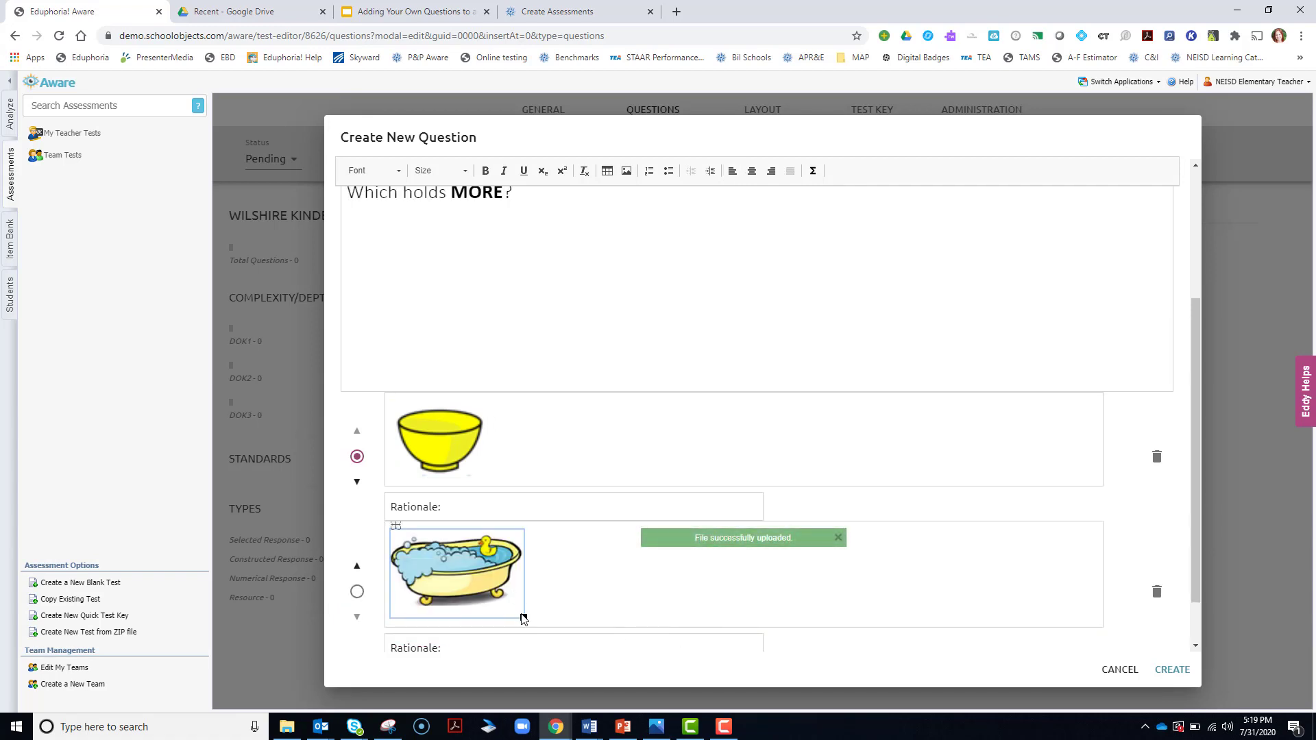
left_click_drag(522, 617, 579, 661)
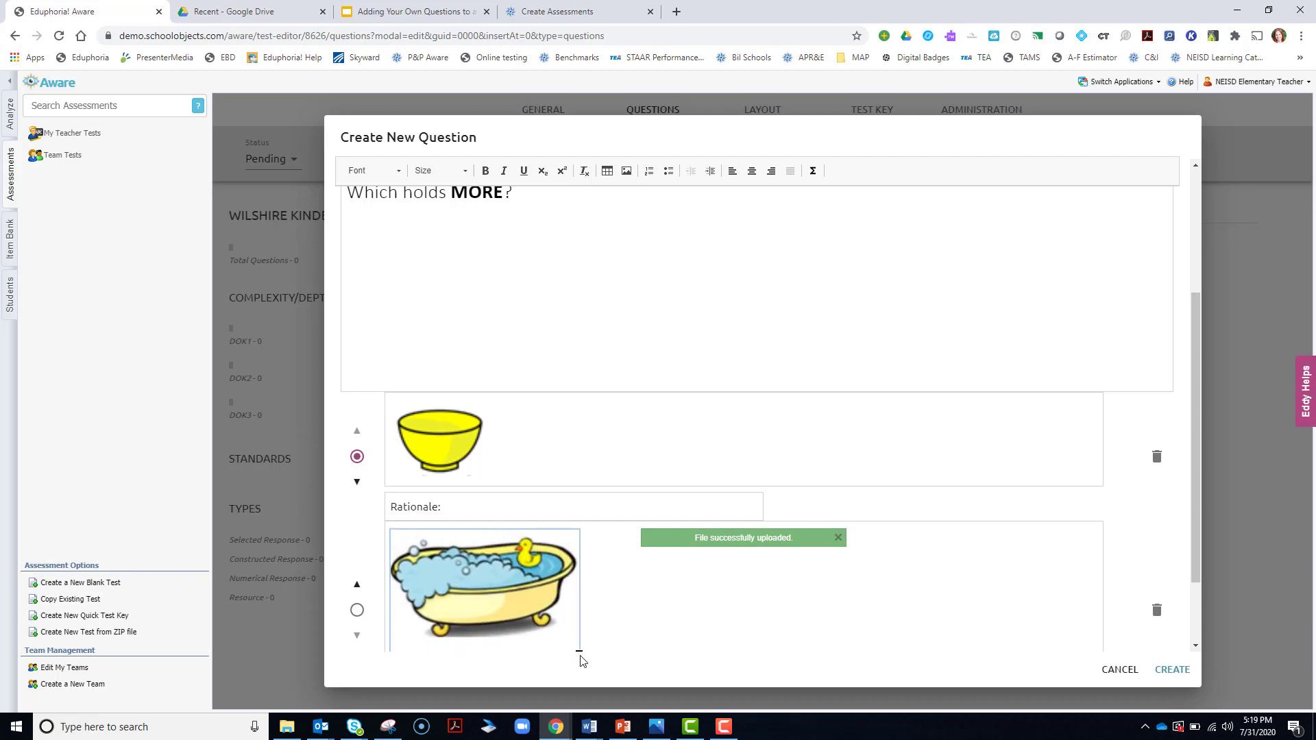
mouse_move(589, 725)
left_click(665, 678)
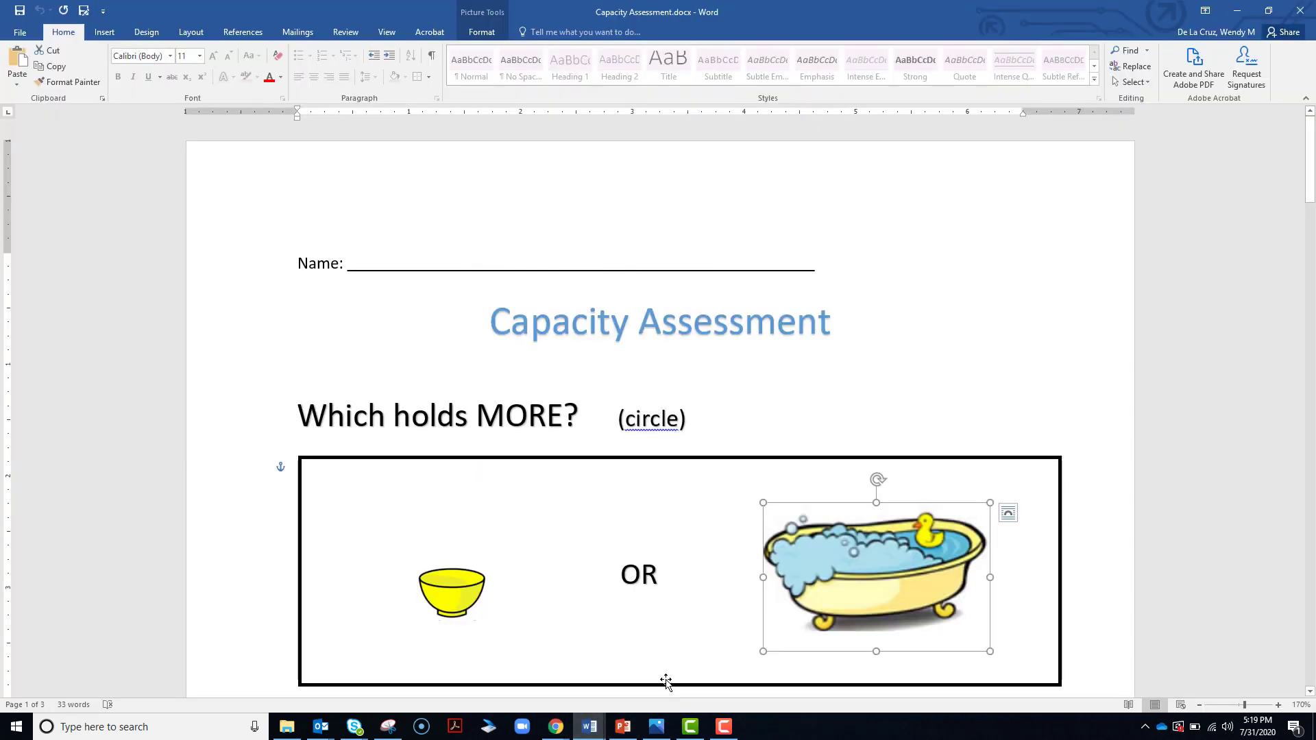
left_click(1237, 10)
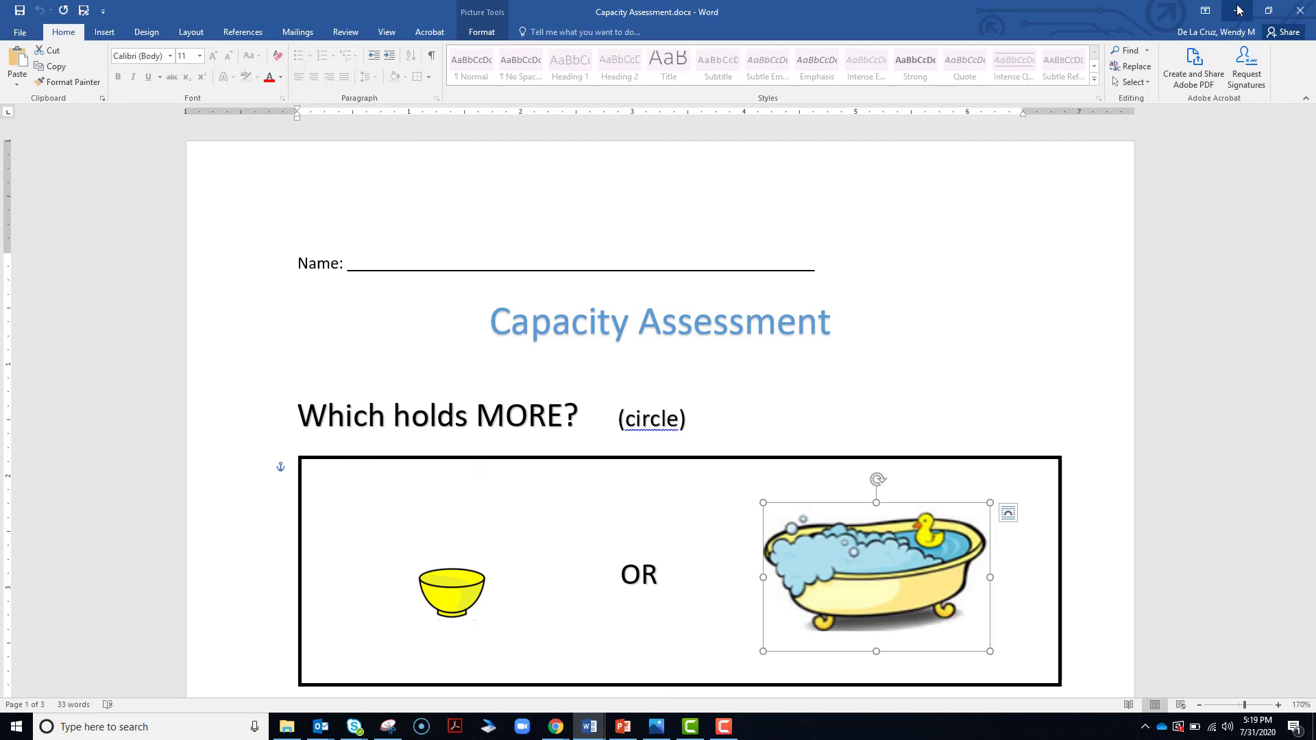
Step: Give the bathtub picture in the second response the alternative text "bath tub"
left_click(500, 595)
scroll(567, 581, "down", 3)
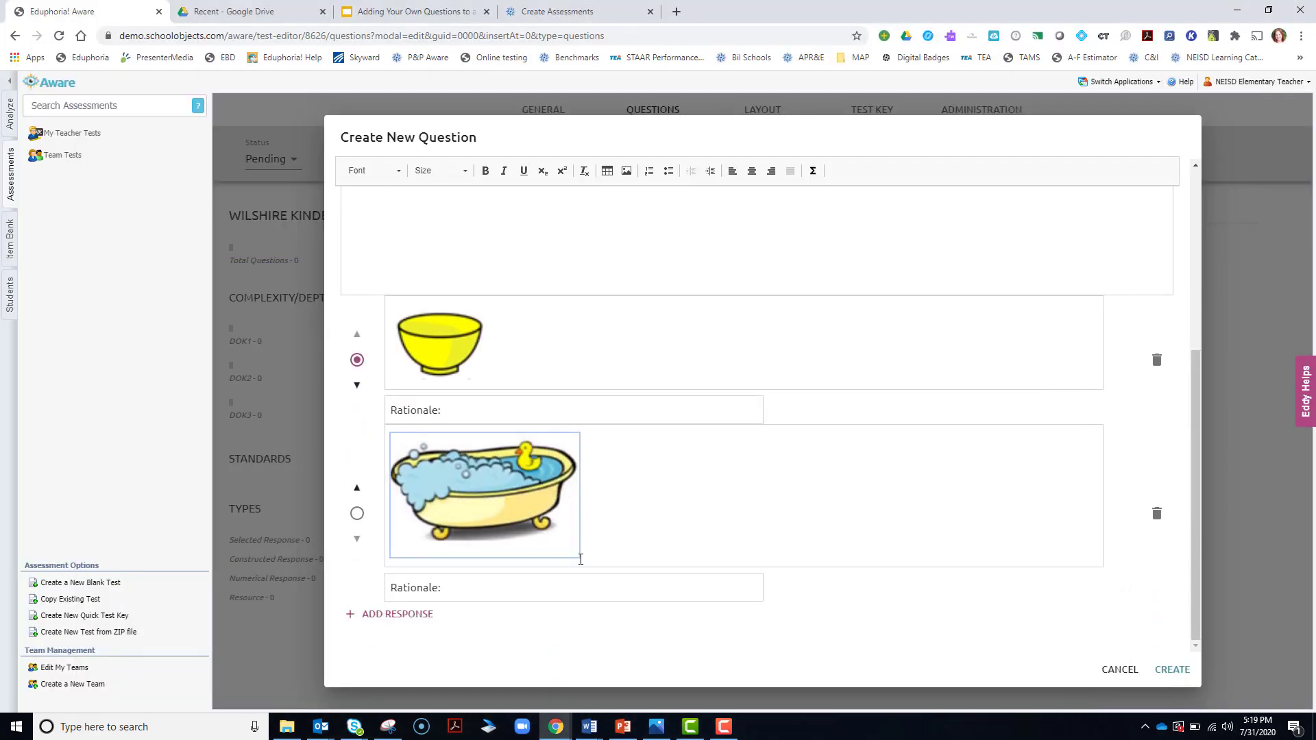
double_click(521, 492)
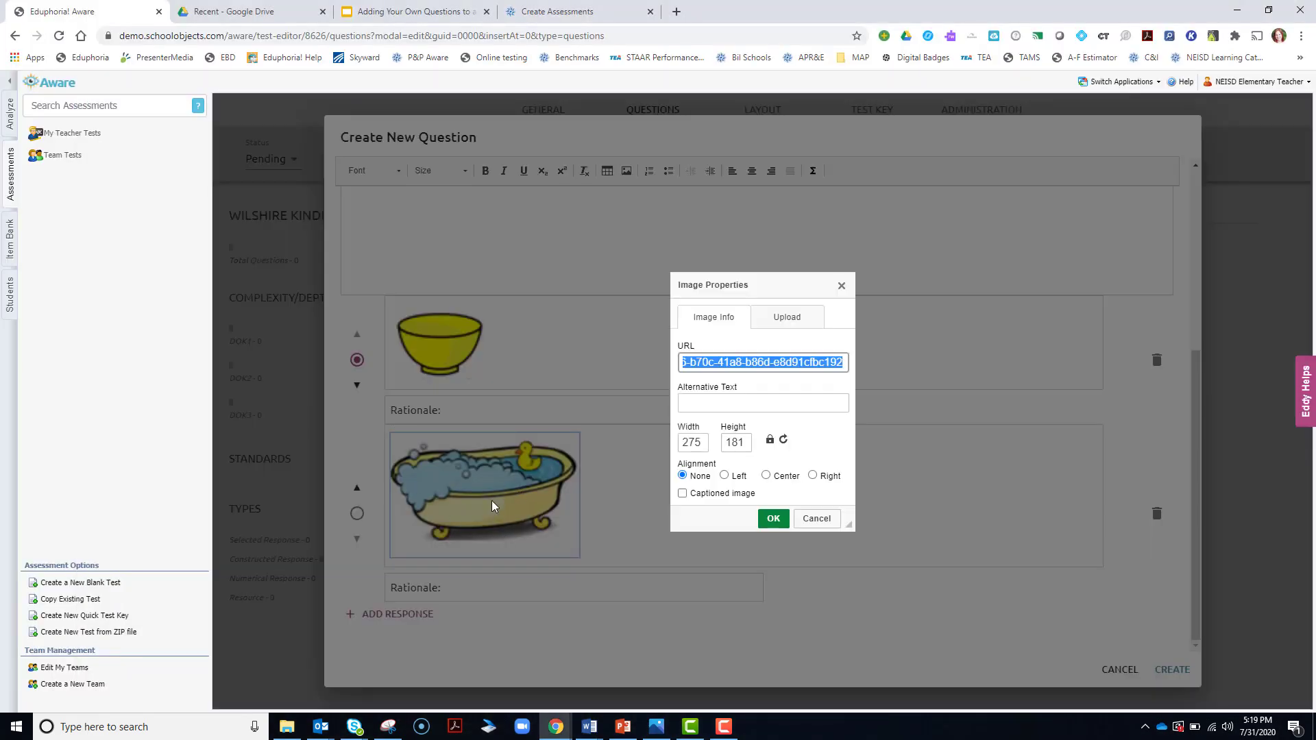
left_click(716, 403)
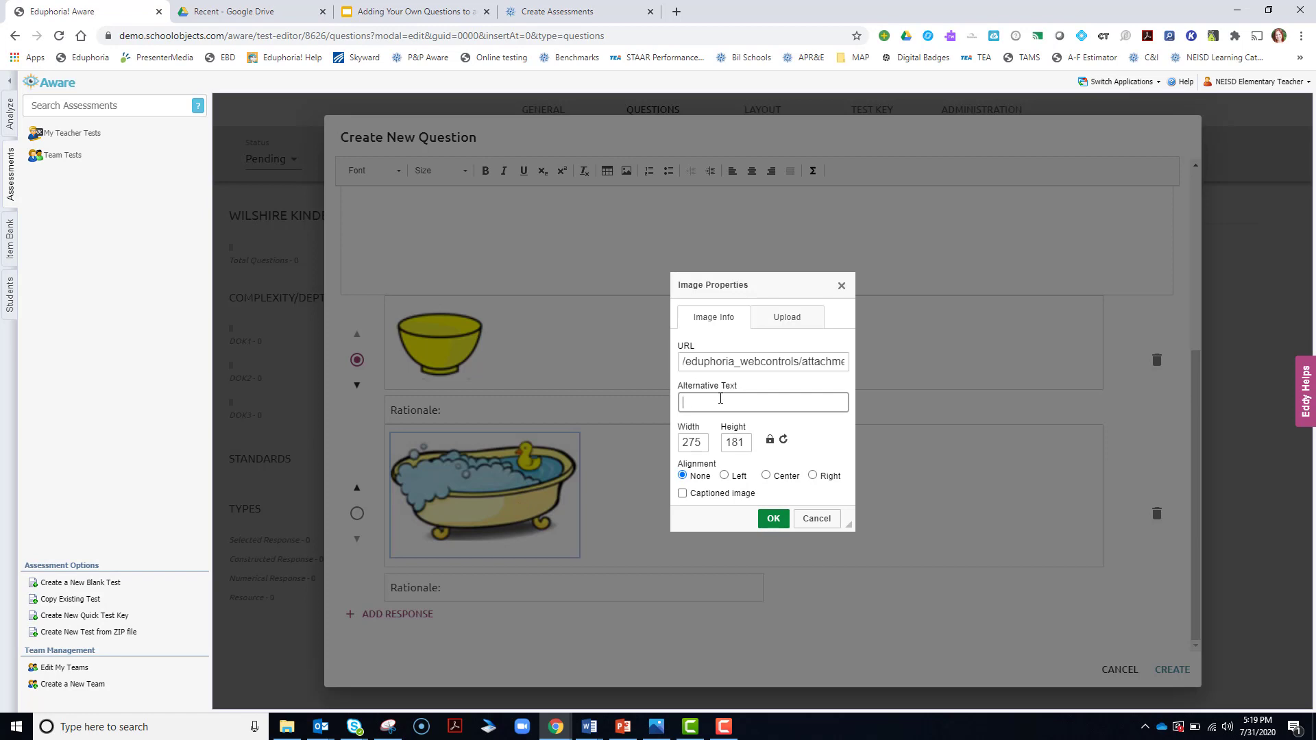
type("bath tub")
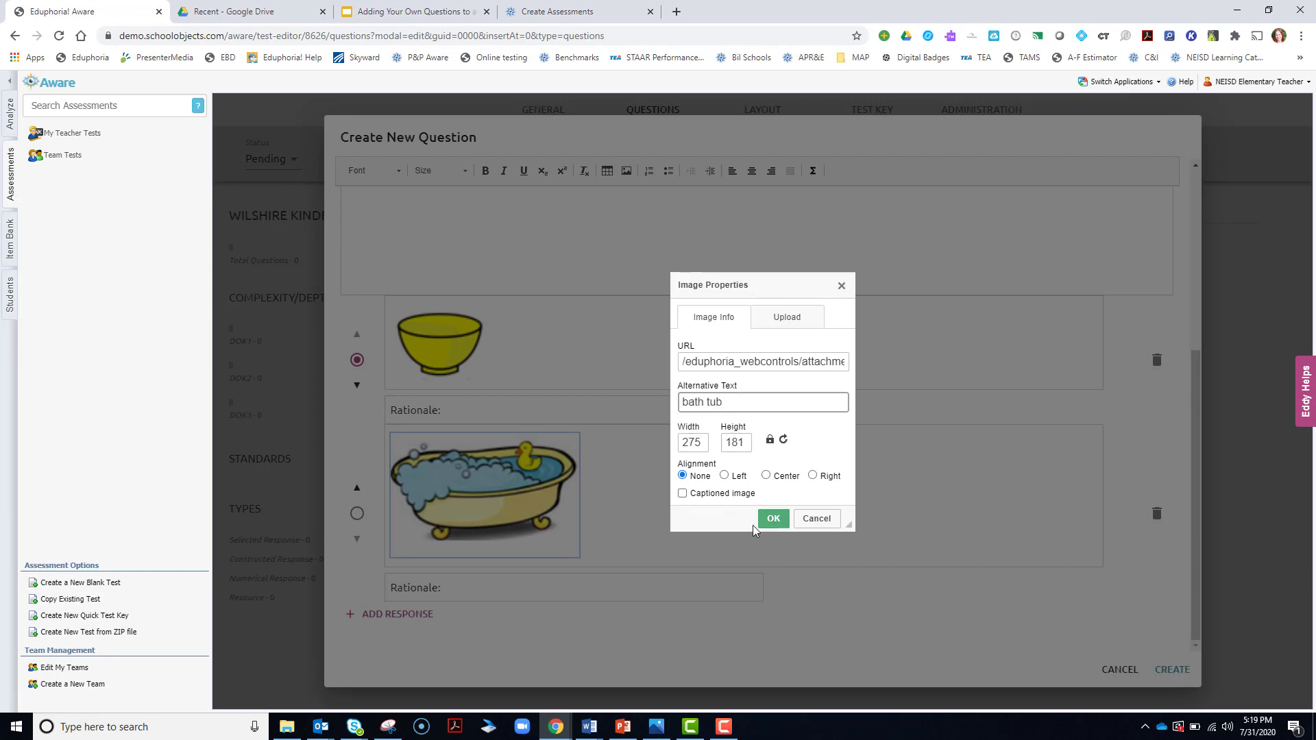
left_click(774, 520)
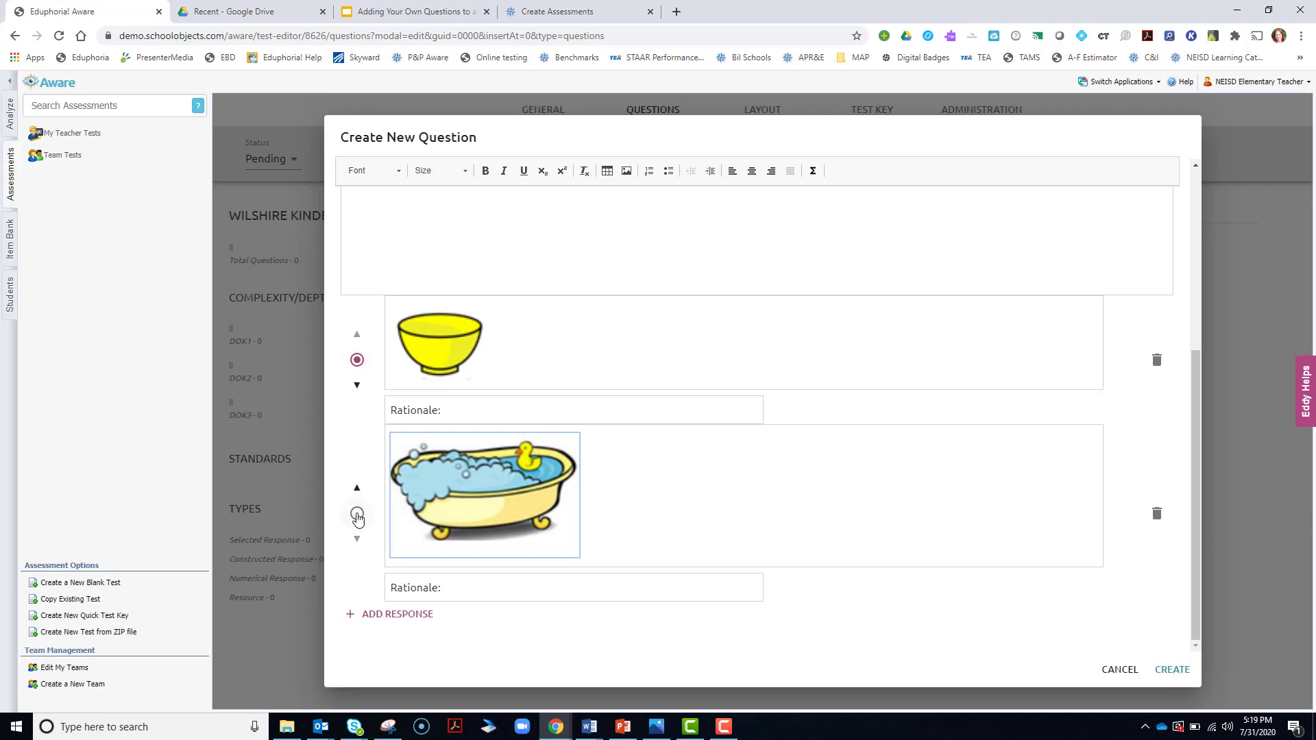
Step: Mark the bathtub response as the correct answer and create the question
left_click(357, 516)
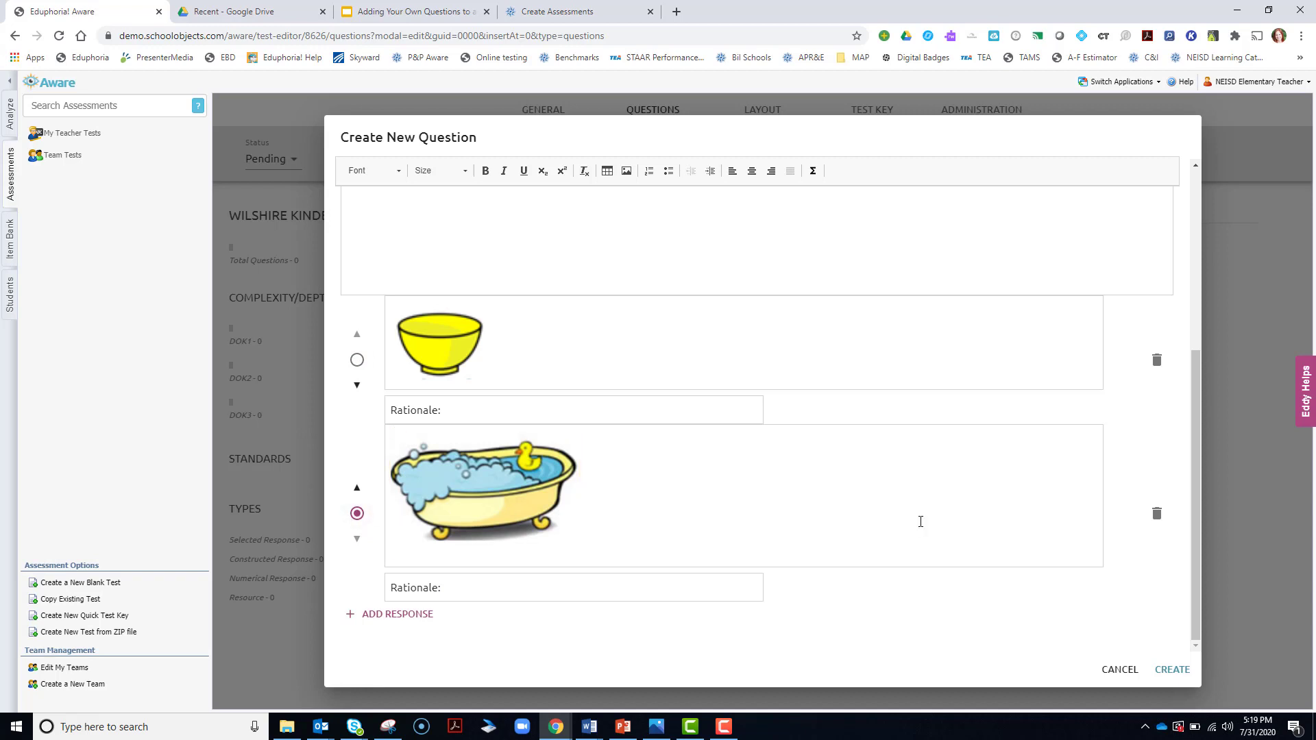
scroll(916, 519, "up", 7)
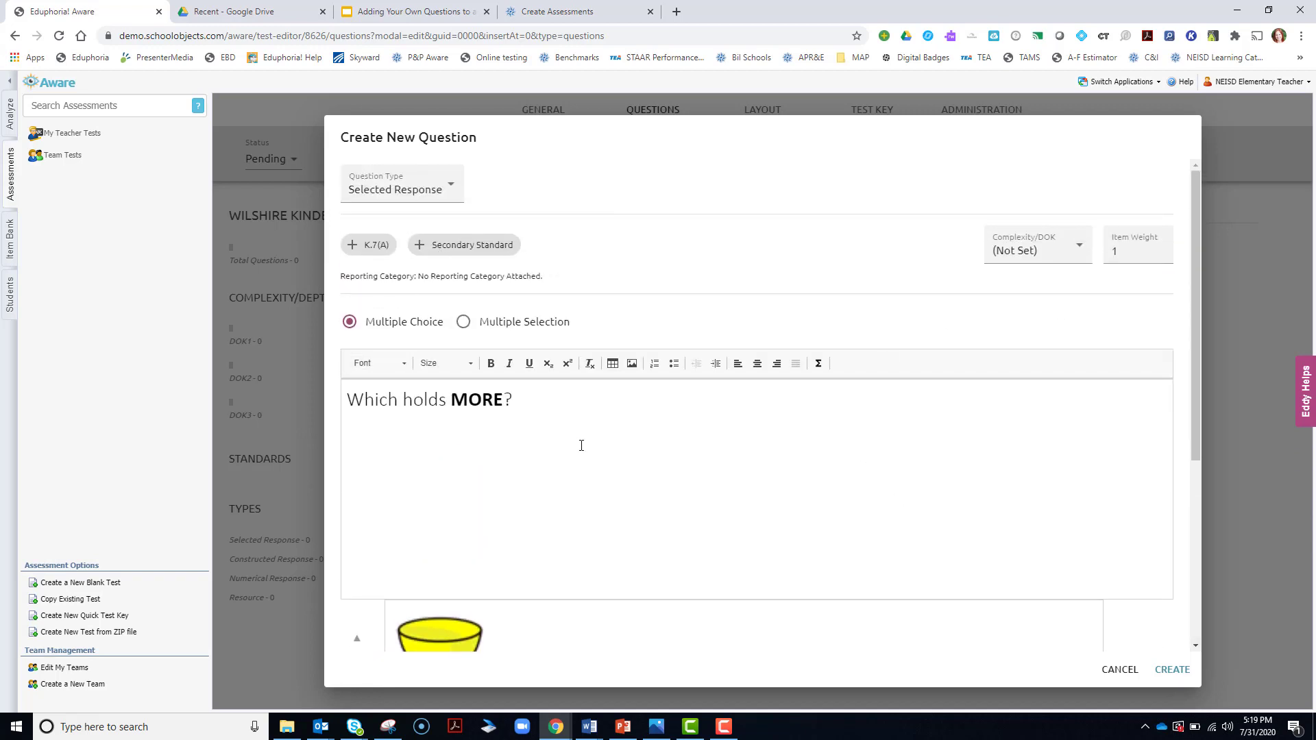
scroll(581, 446, "down", 5)
left_click(1172, 670)
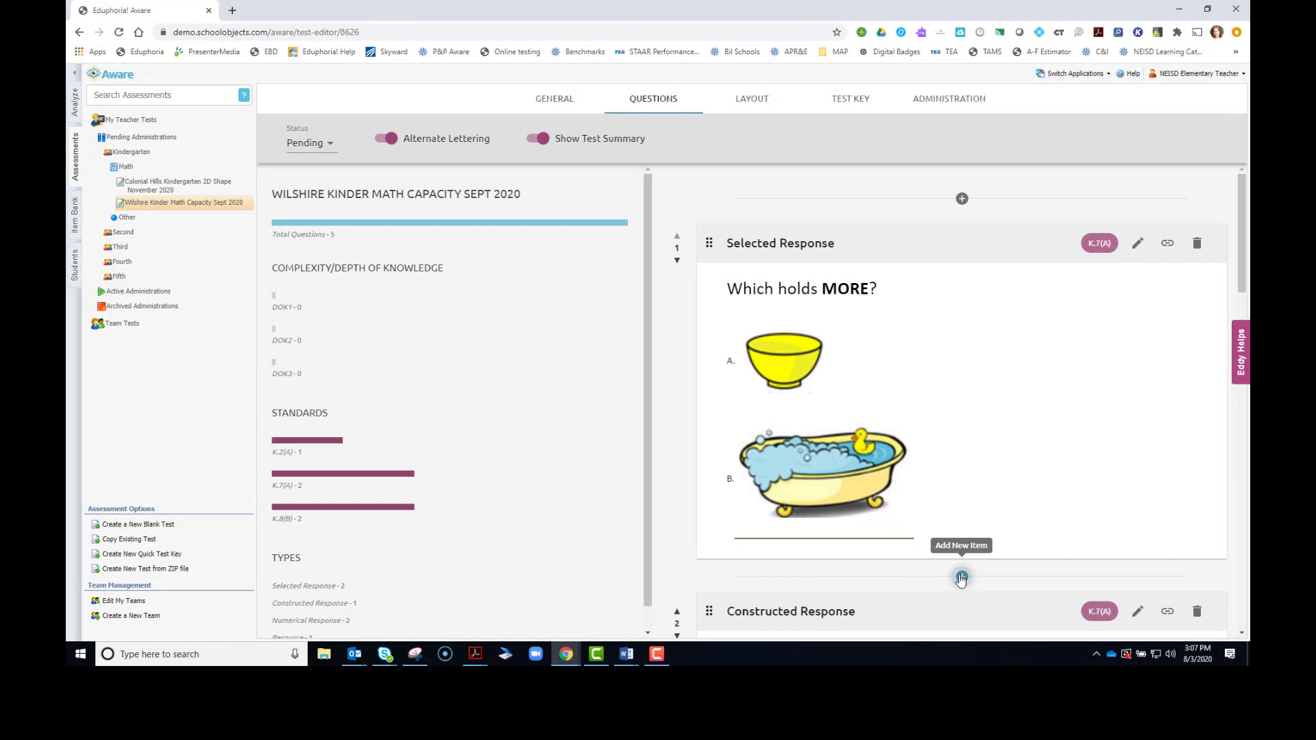
Step: Add a new question after the first one, with the type Selected Response and the Multiple Selection format
left_click(961, 577)
left_click(957, 607)
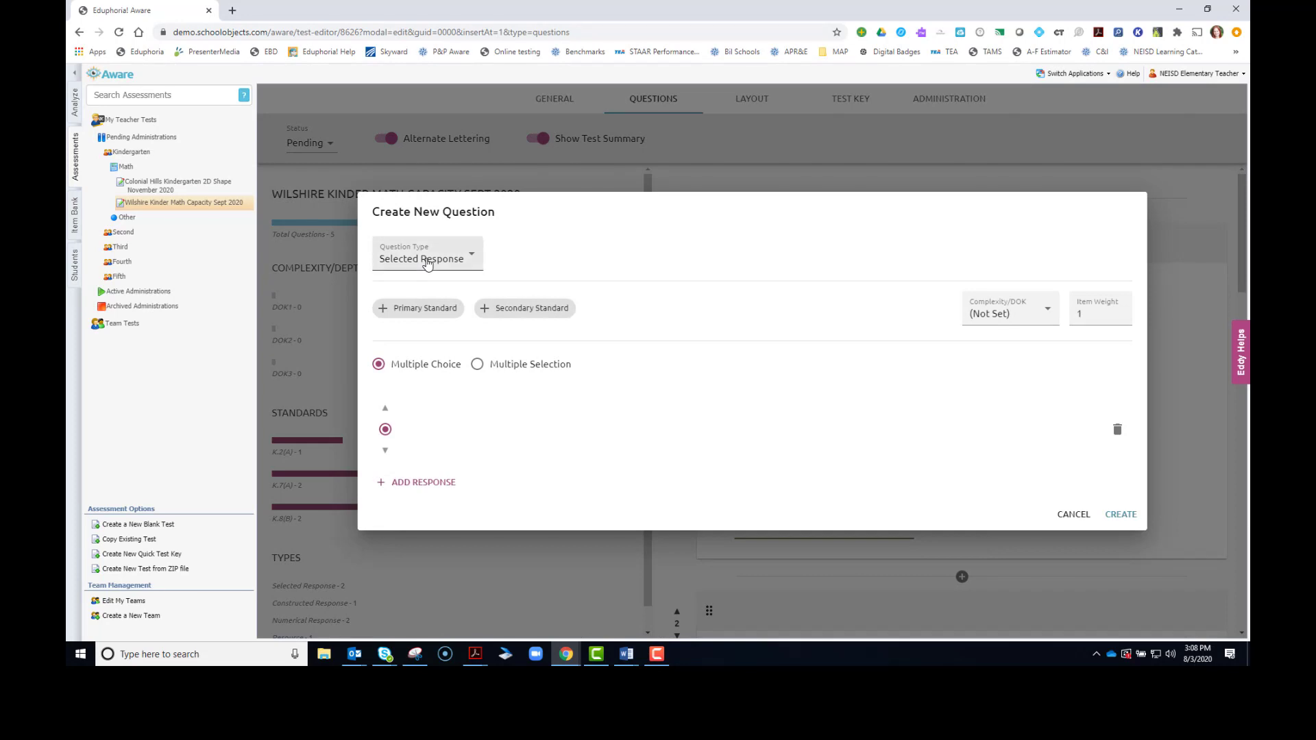
left_click(432, 177)
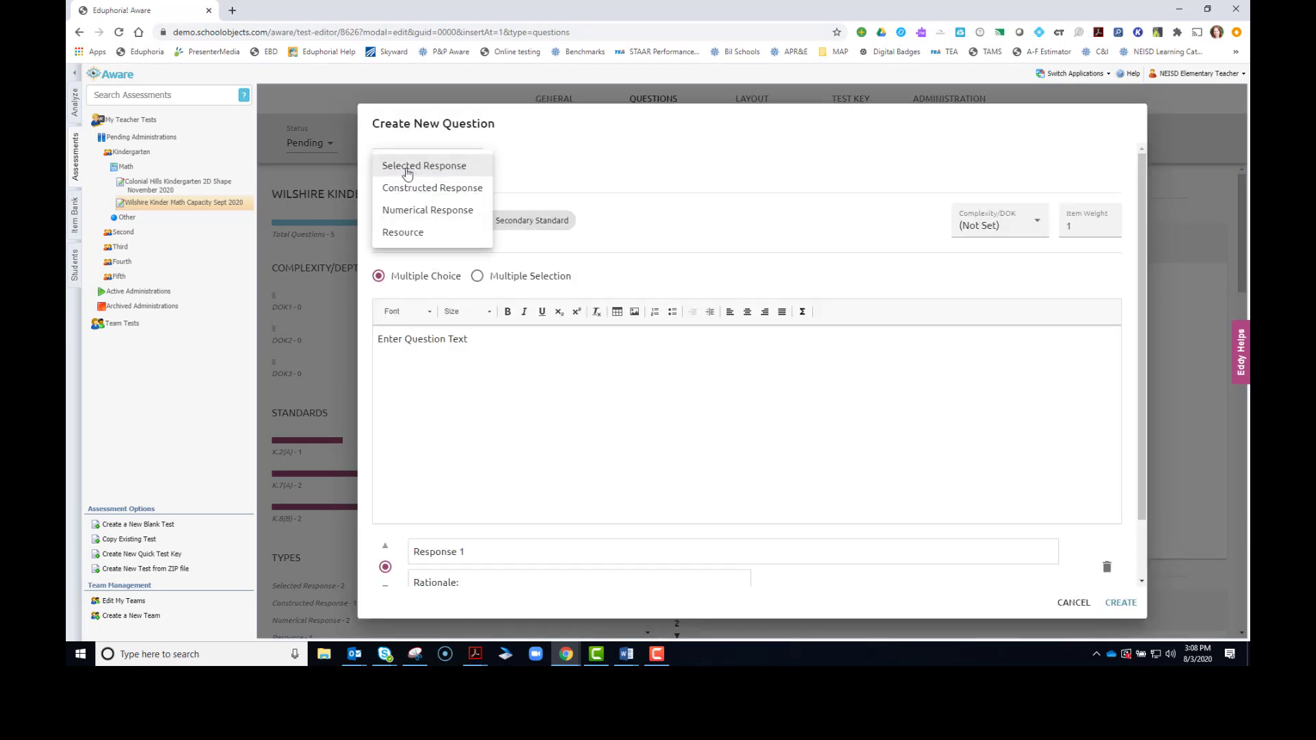
left_click(444, 167)
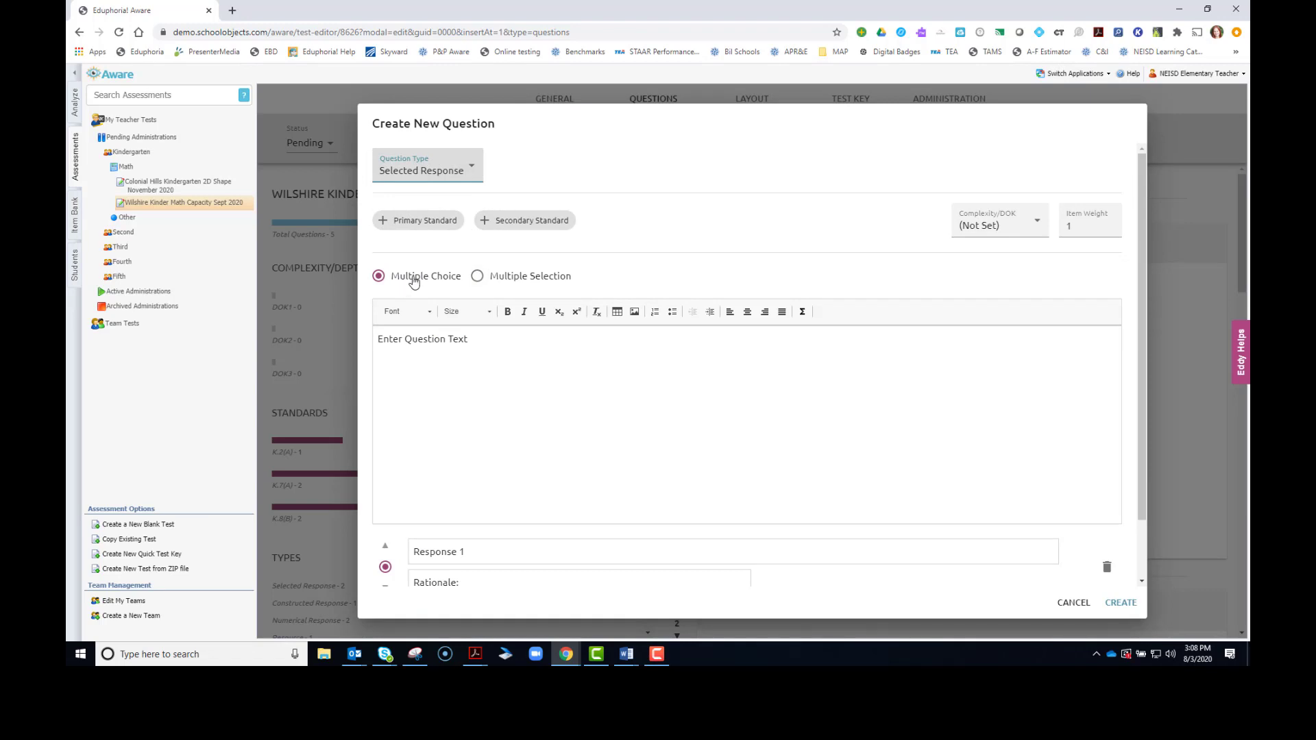
left_click(477, 281)
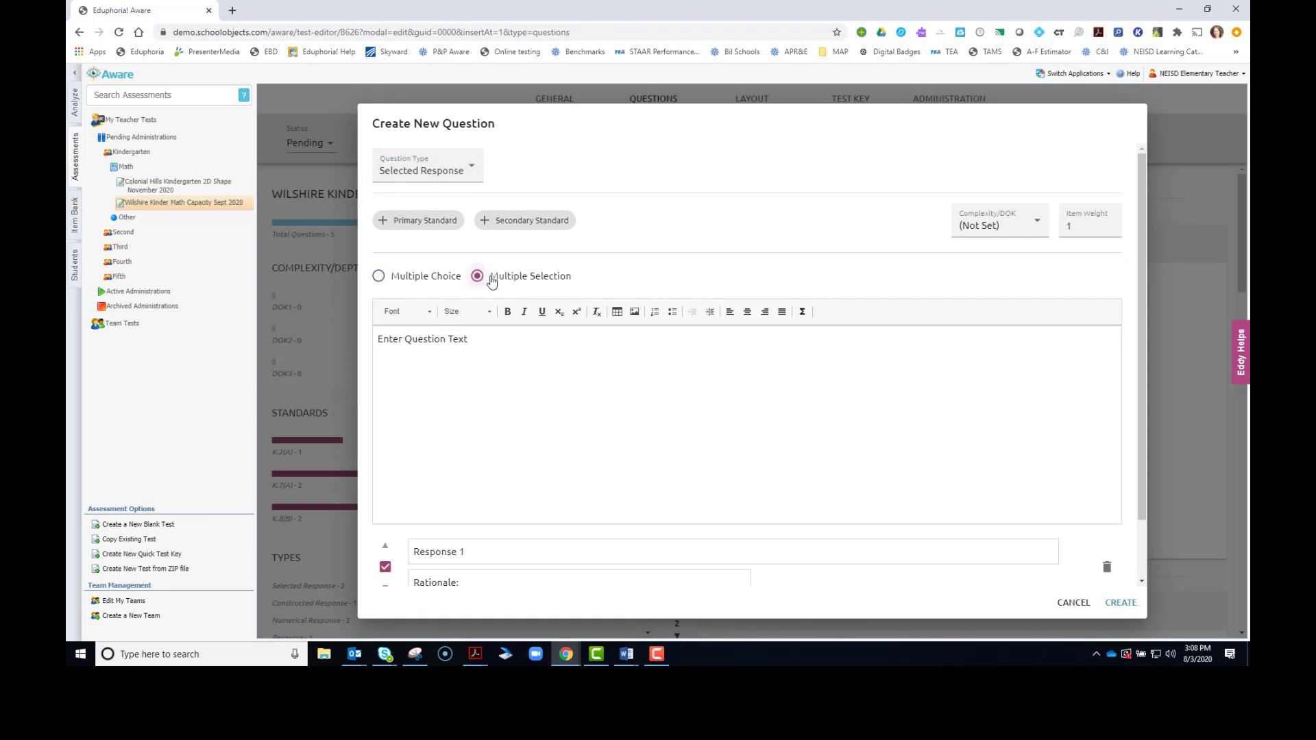
Step: Switch to Capacity Assessment.docx in Word and copy the red dump truck picture
mouse_move(626, 654)
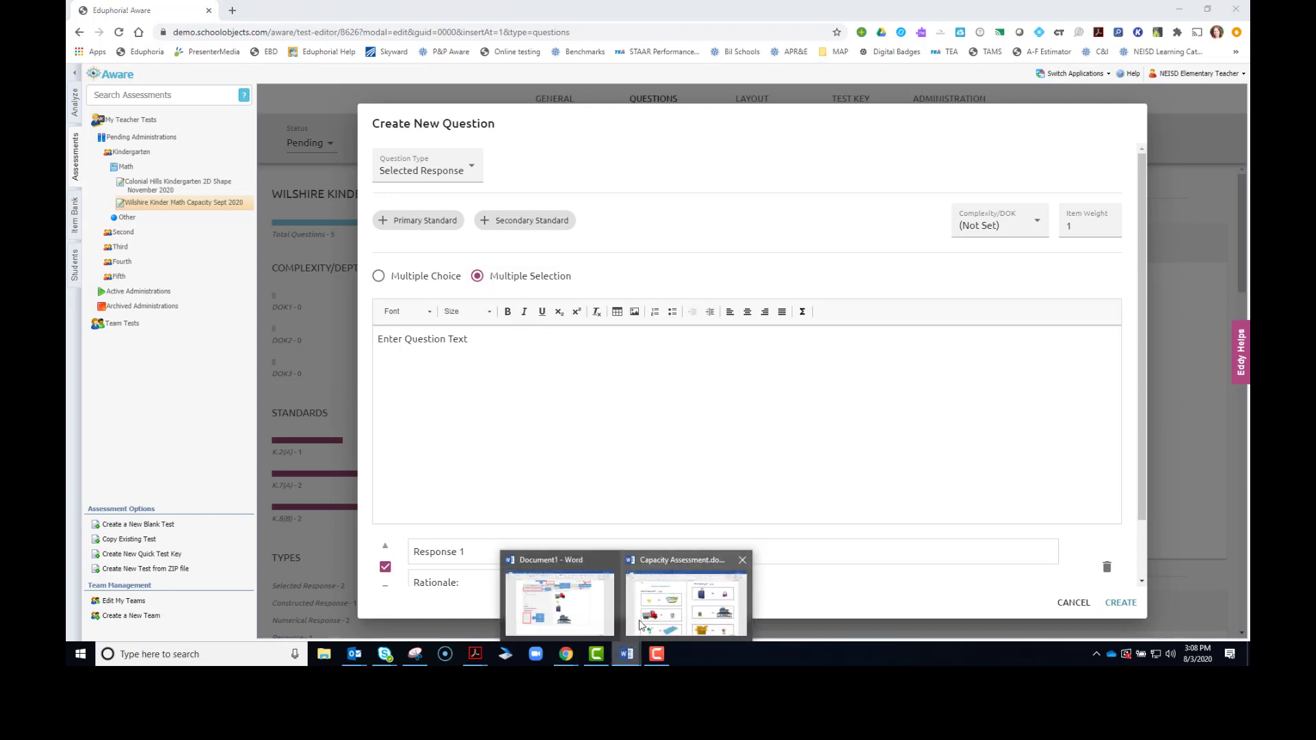
left_click(662, 604)
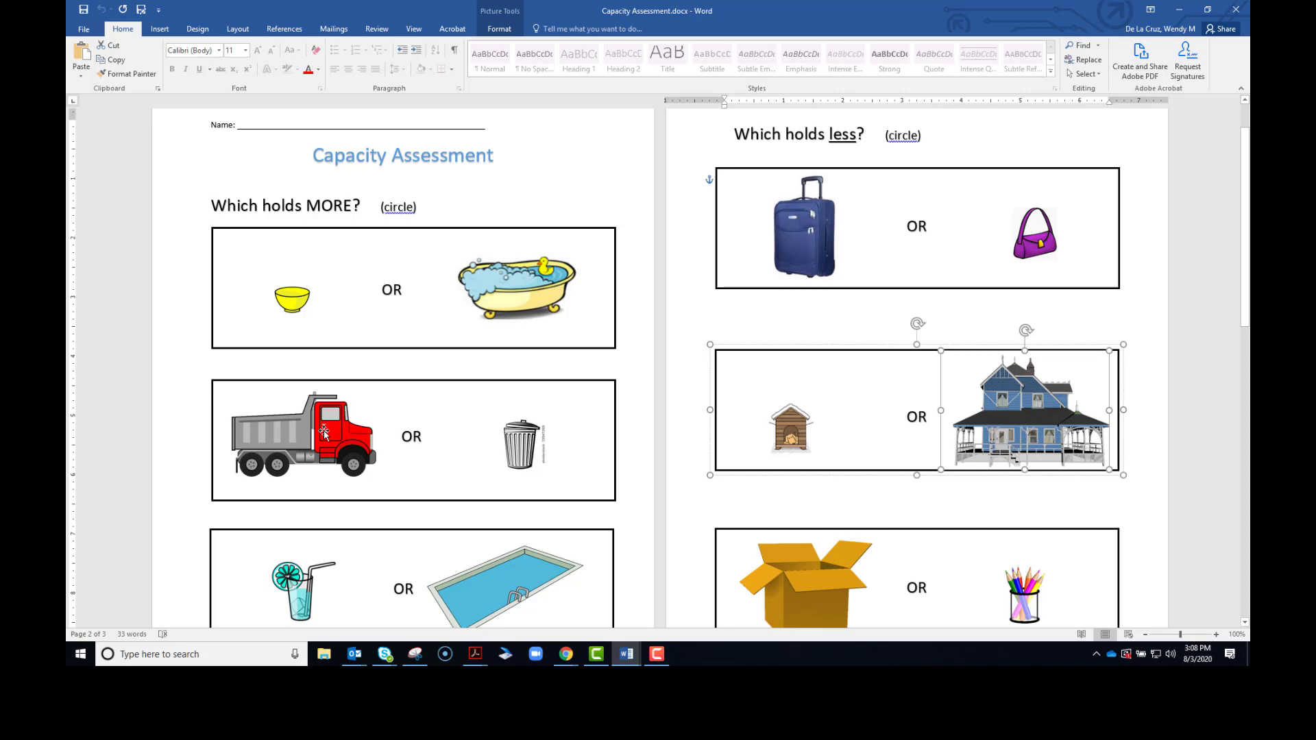
left_click(322, 422)
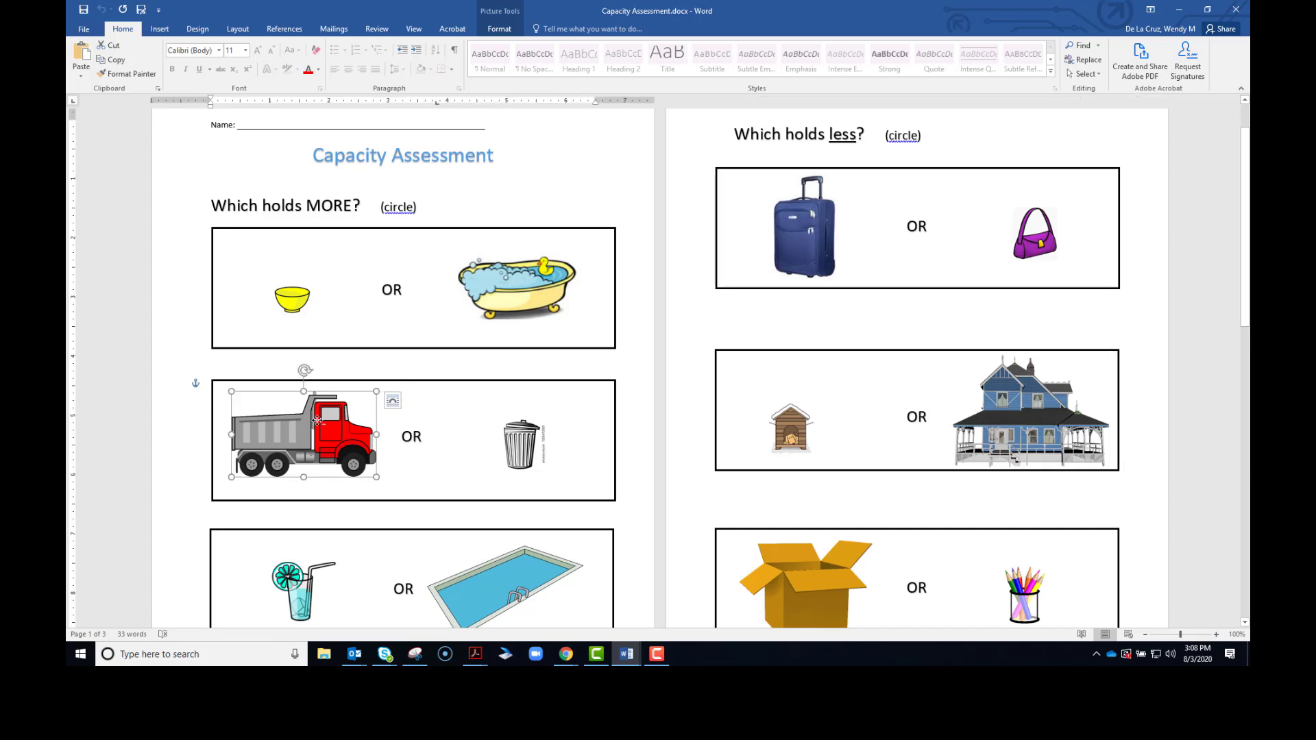
Step: Back in Aware in Chrome, enter the question "Which of the following holds LESS than a dump truck?" and paste the truck picture below it
key("alt+Tab")
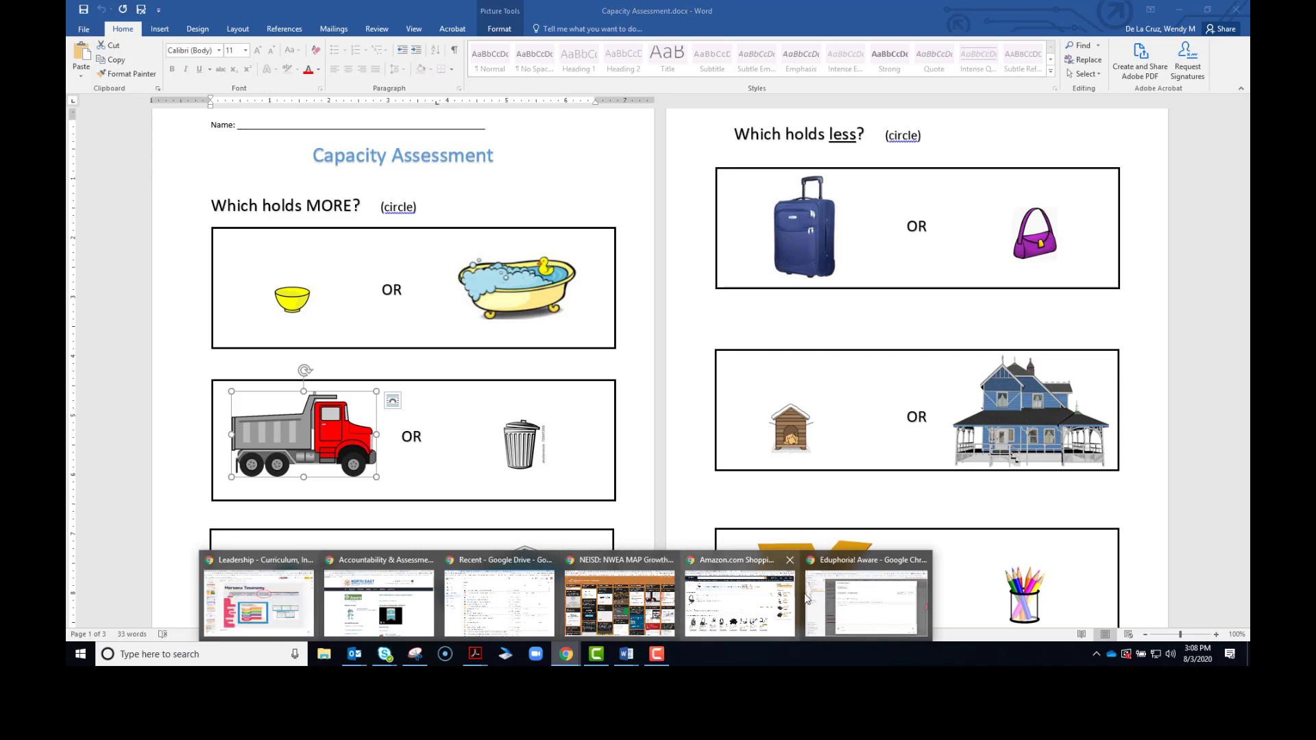
type("Whick of the following holds ")
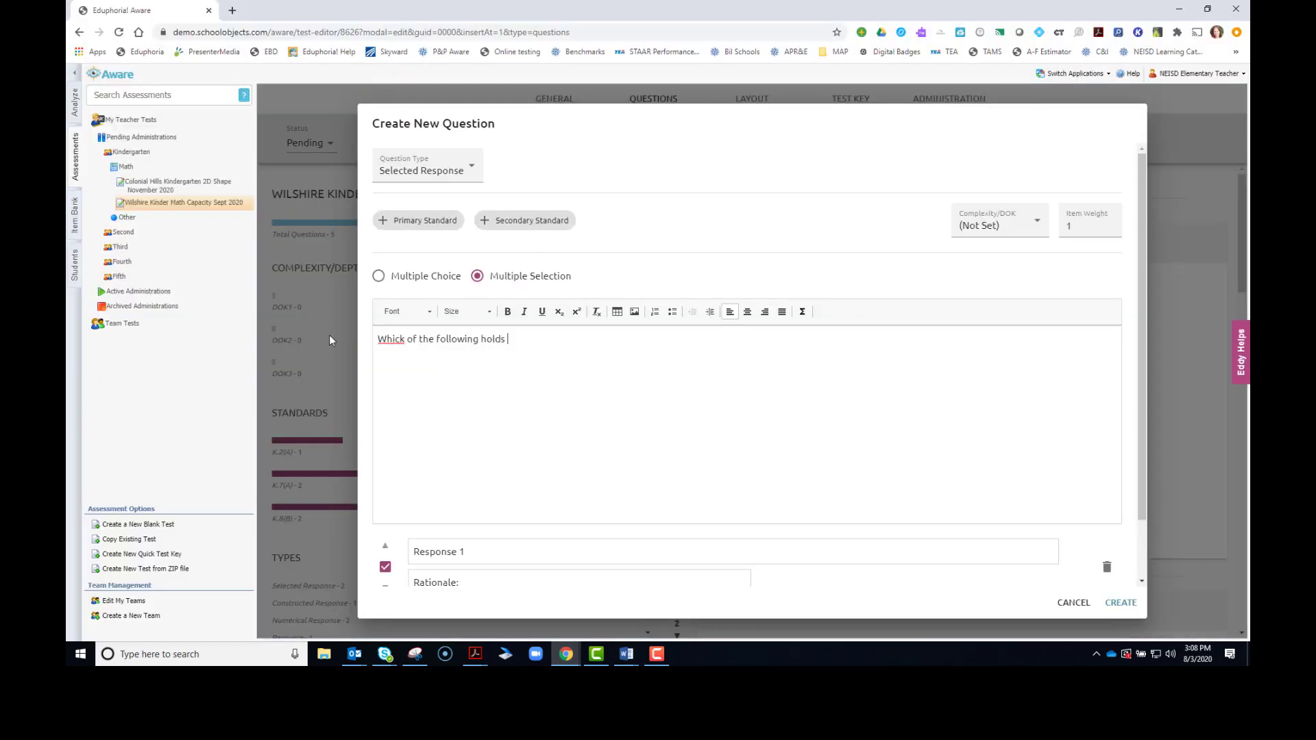
type("LESS than a dump truck?")
left_click_drag(399, 340, 407, 340)
type("h")
key("ctrl+v")
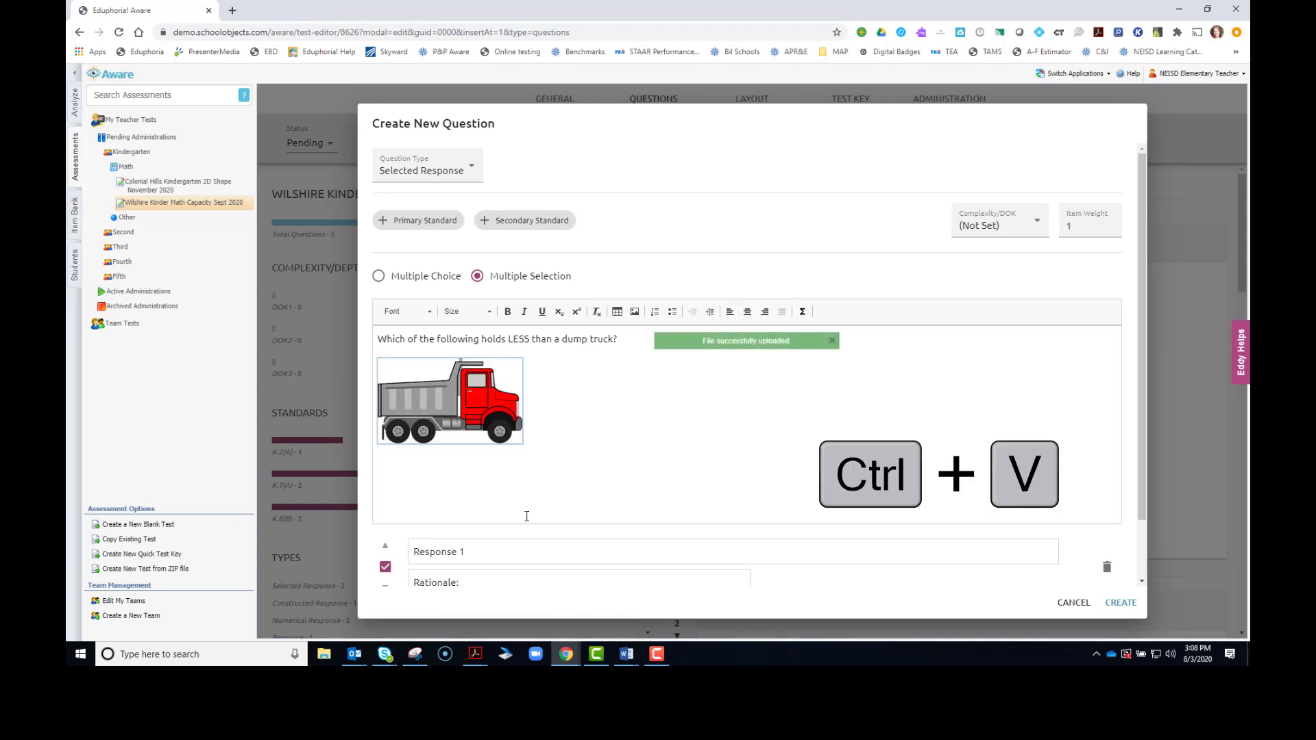
Step: Replace the Response 1 text with the yellow bowl picture copied from Capacity Assessment.docx in Word
scroll(537, 507, "down", 1)
left_click_drag(466, 484, 382, 494)
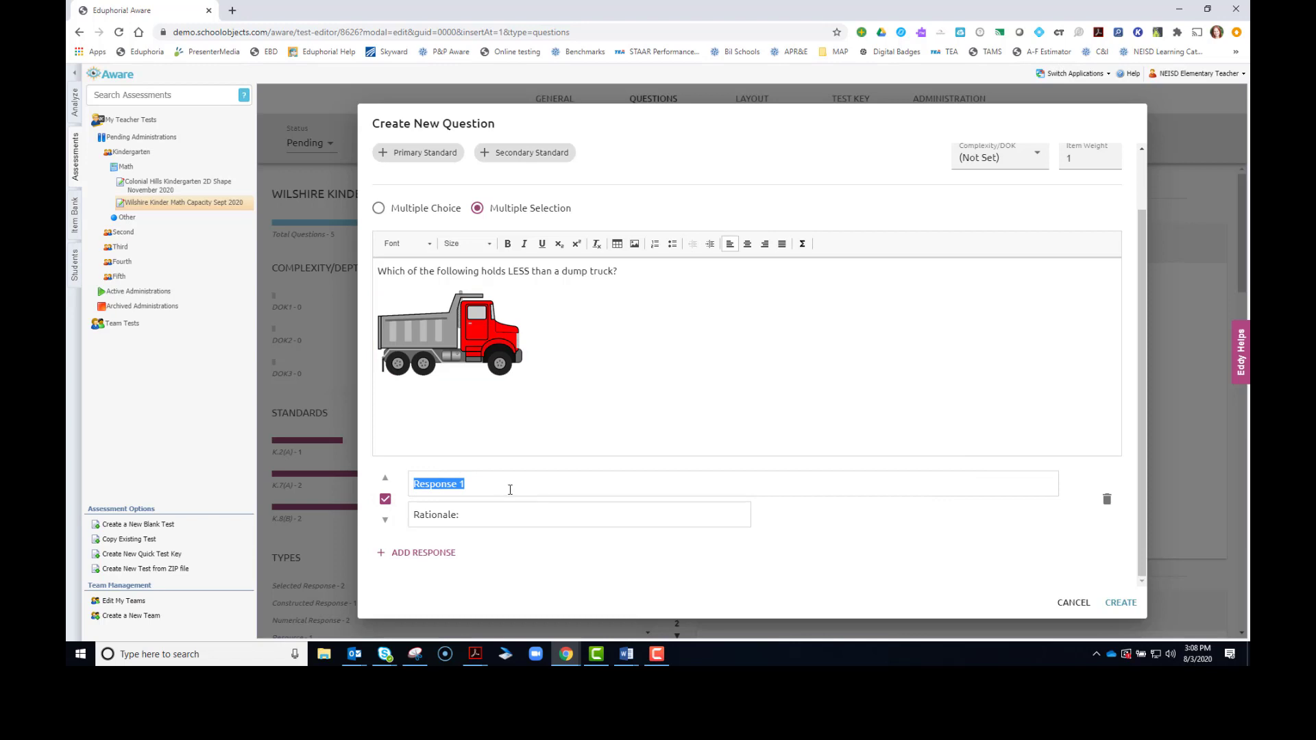
left_click(626, 654)
left_click(681, 616)
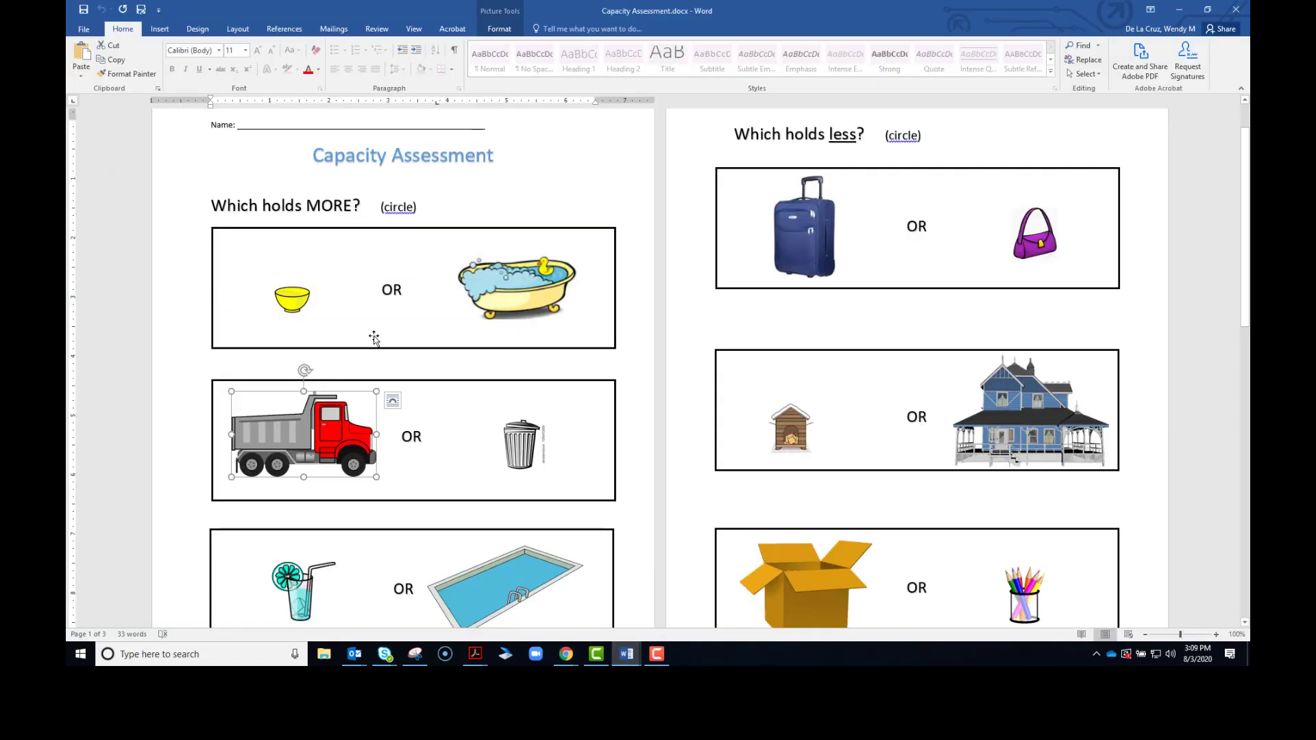
left_click(292, 296)
key("ctrl+c")
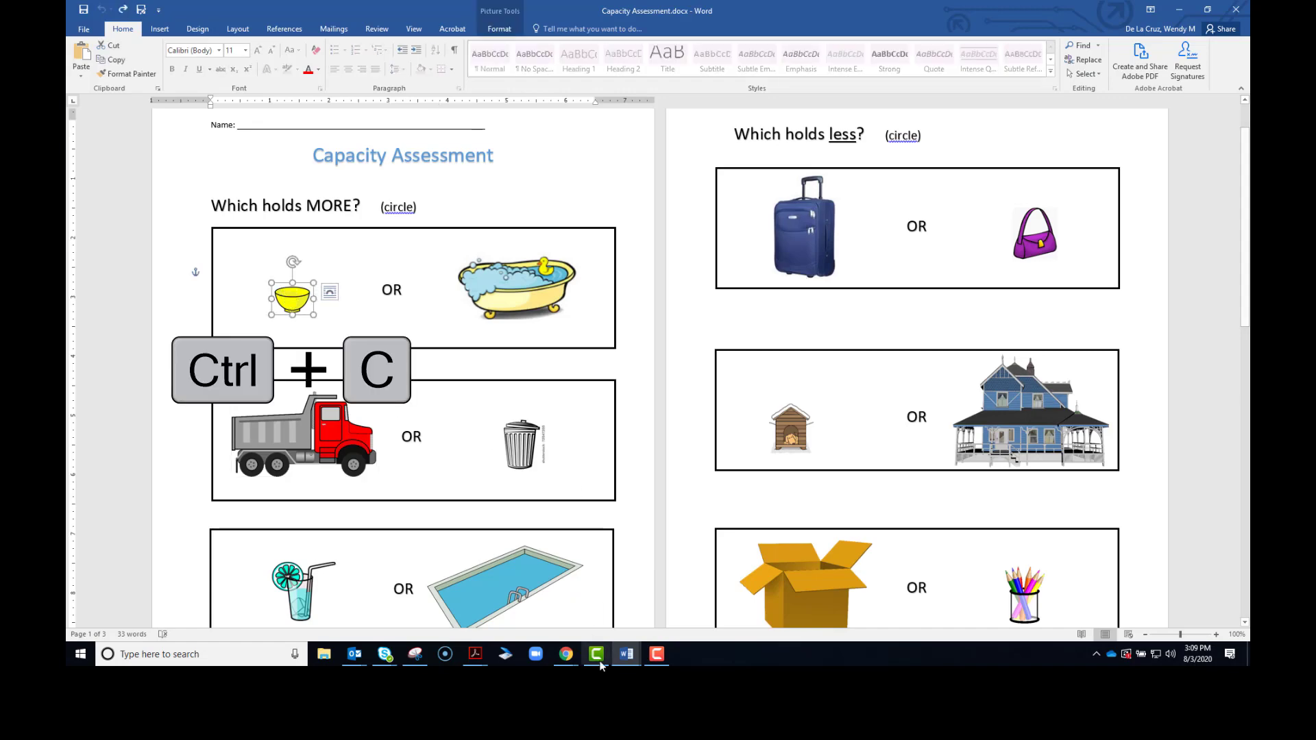
left_click(570, 654)
left_click(867, 605)
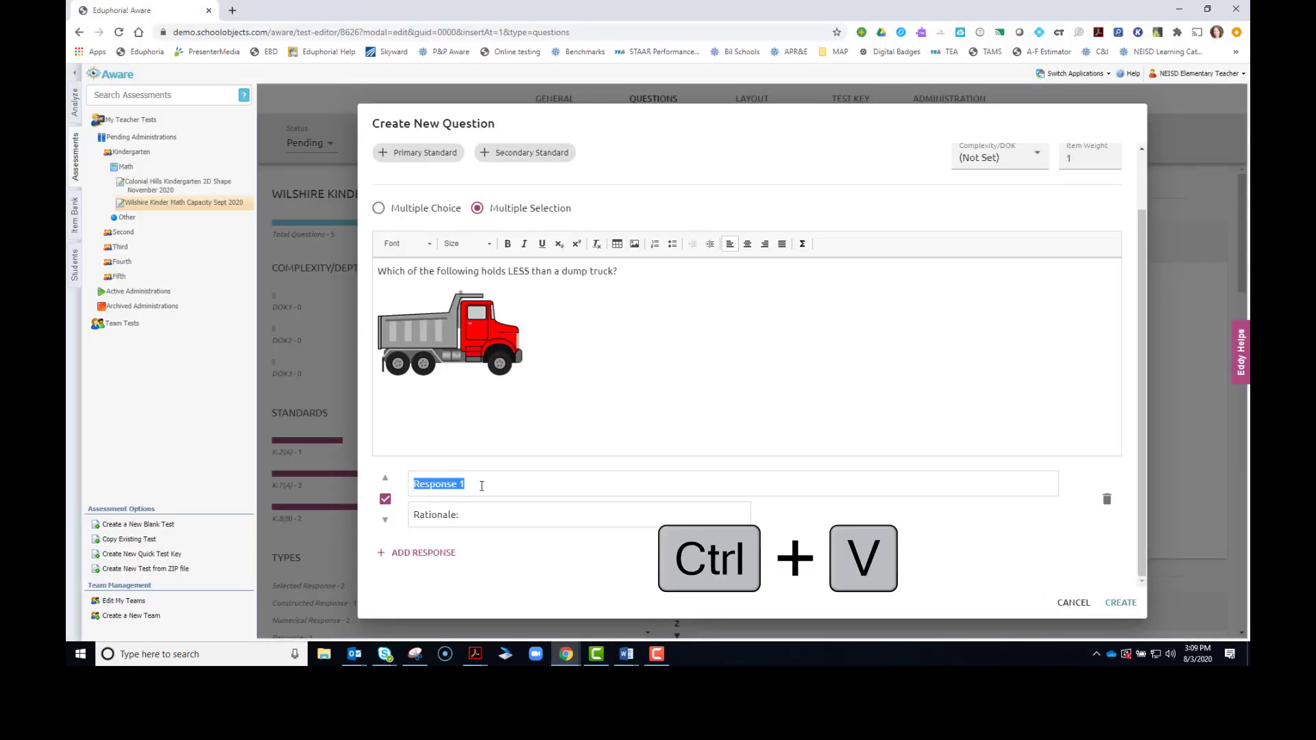
key("ctrl+v")
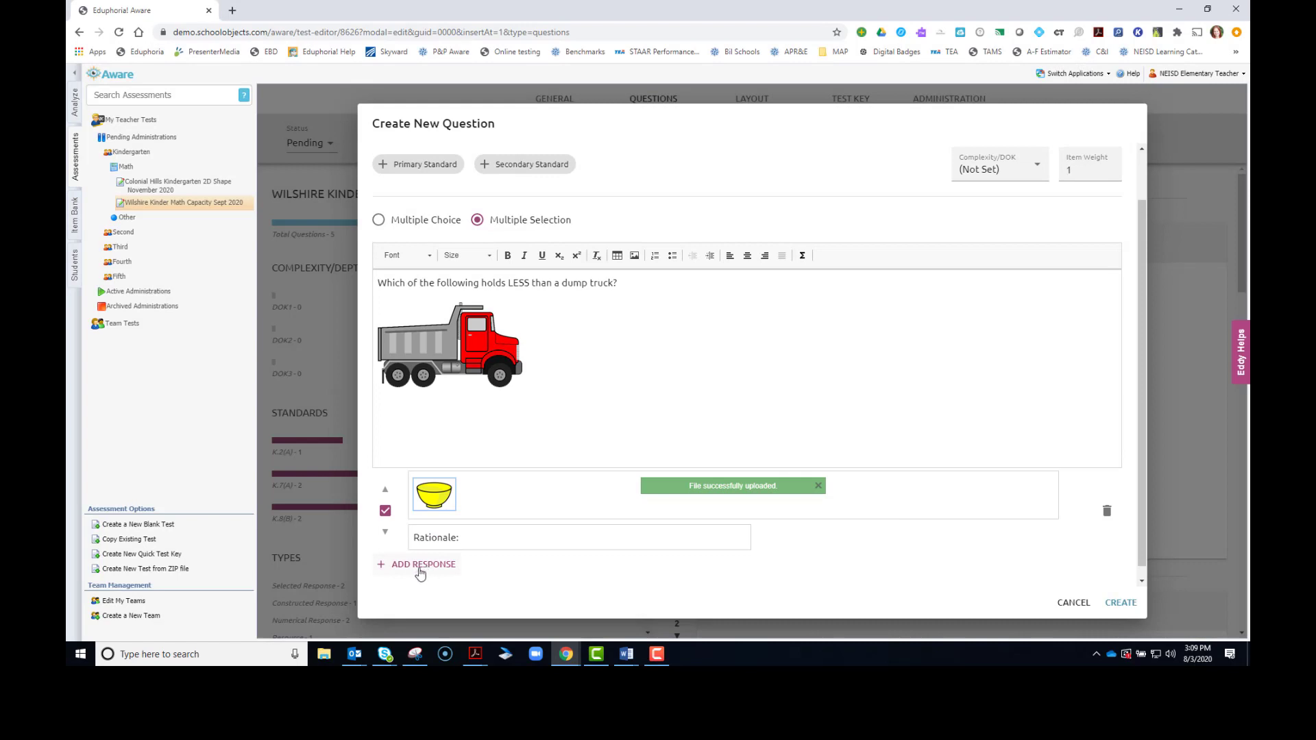
Step: Add a second response and replace its text with the blue suitcase picture copied from the Word assessment
left_click(426, 569)
mouse_move(628, 657)
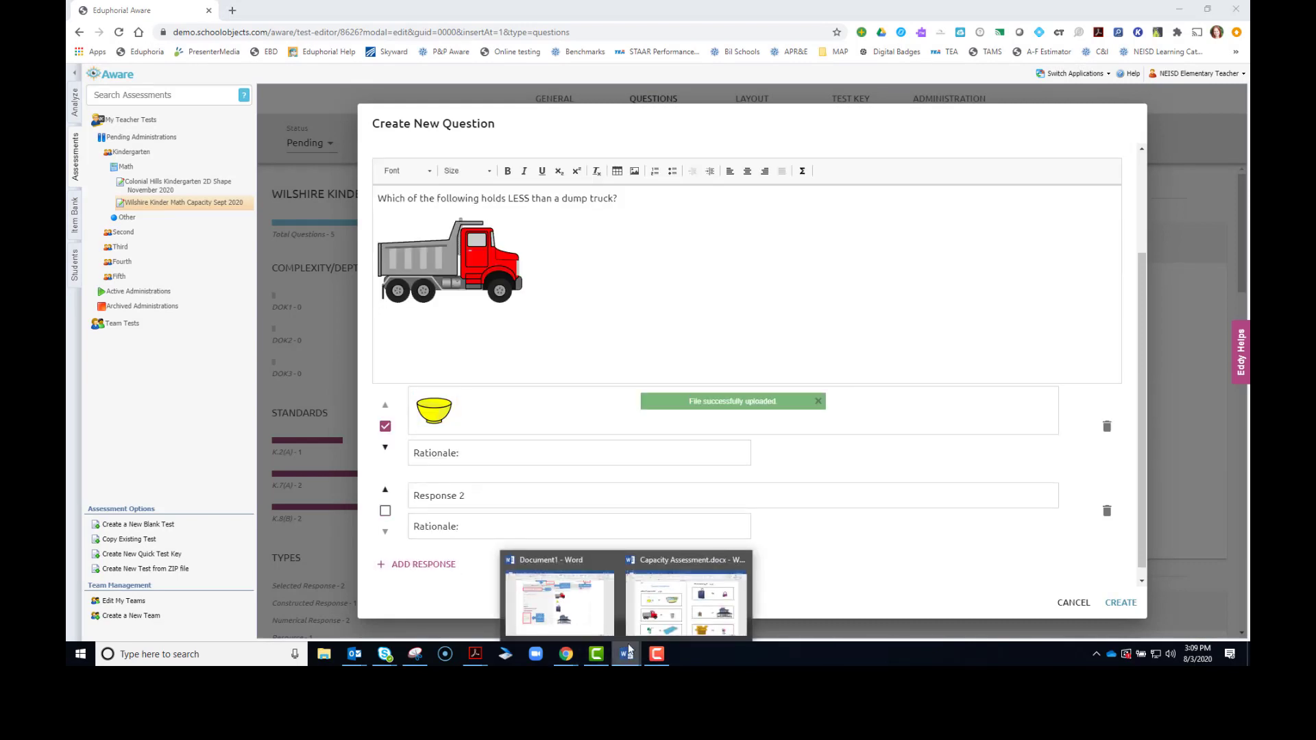
left_click(685, 596)
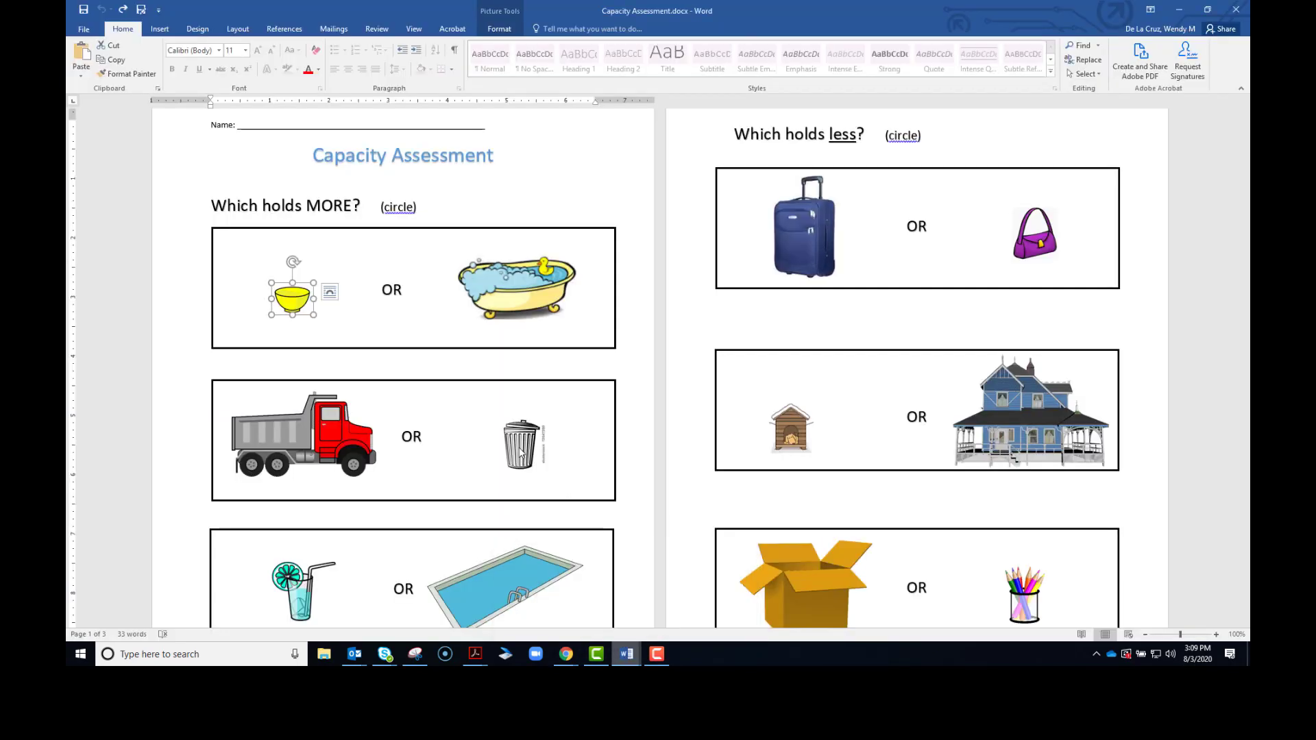
left_click(828, 266)
key("ctrl+c")
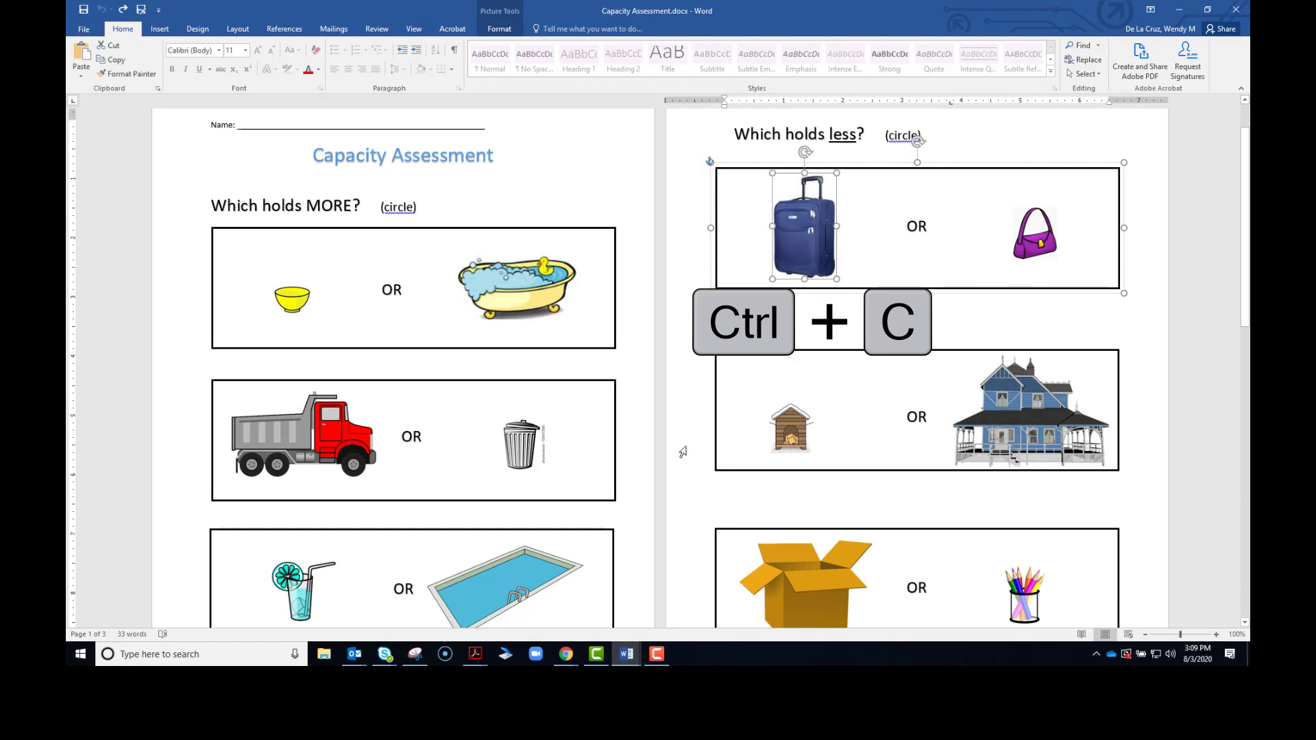
mouse_move(565, 654)
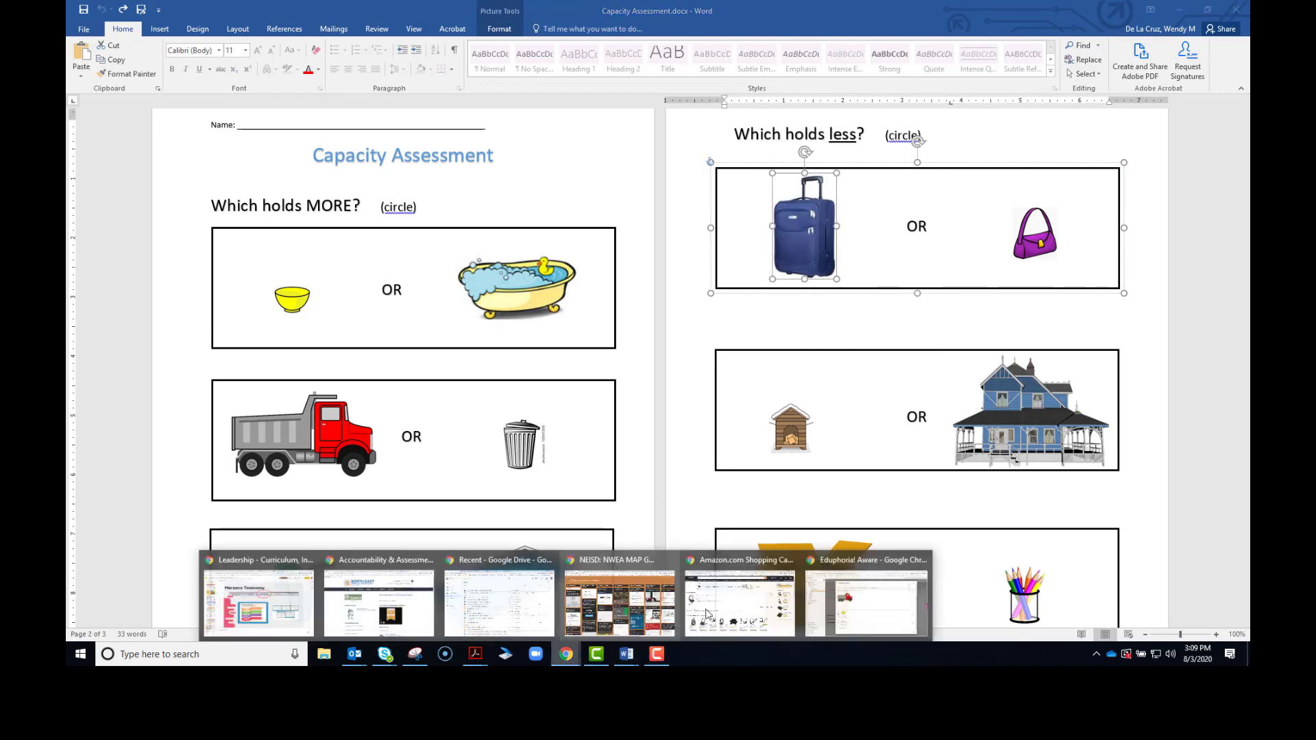
left_click(847, 604)
left_click_drag(485, 494, 378, 498)
key("ctrl+v")
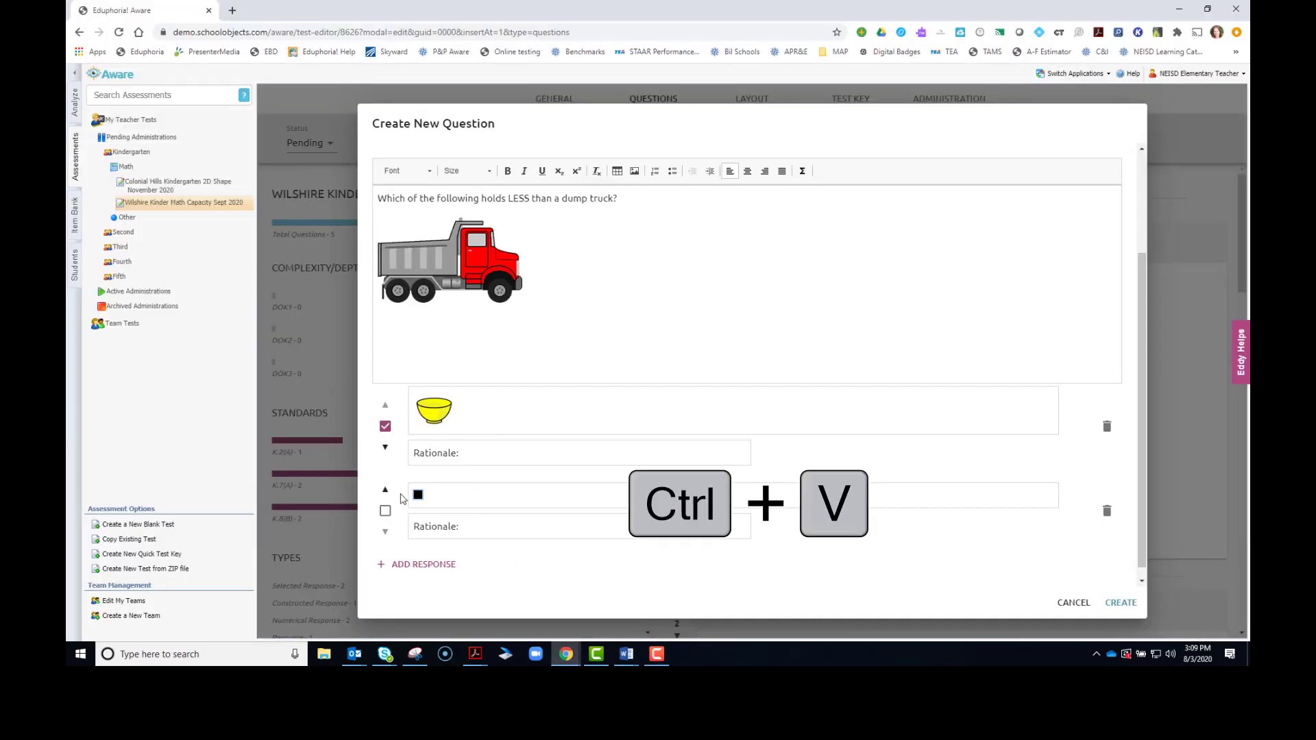
scroll(658, 538, "down", 2)
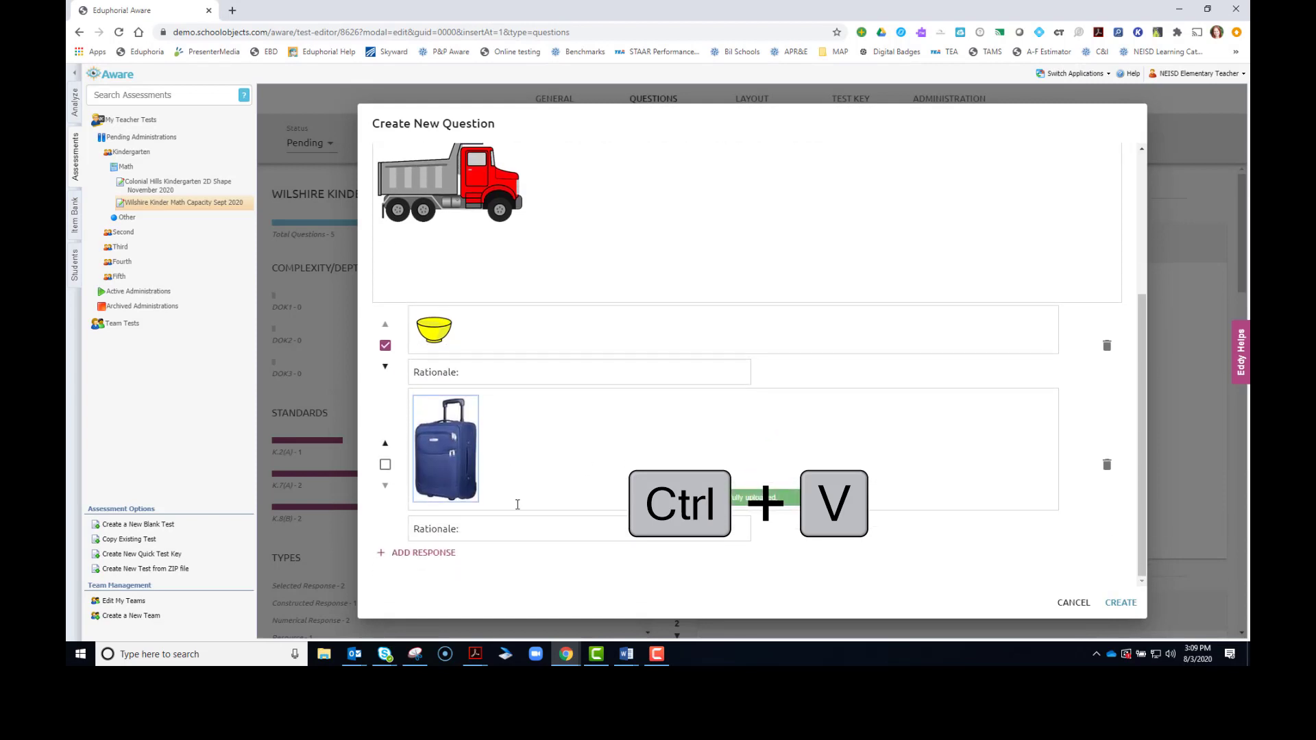
Step: Add a third response and replace its text with the blue house picture copied from the Word assessment
left_click(436, 554)
mouse_move(627, 654)
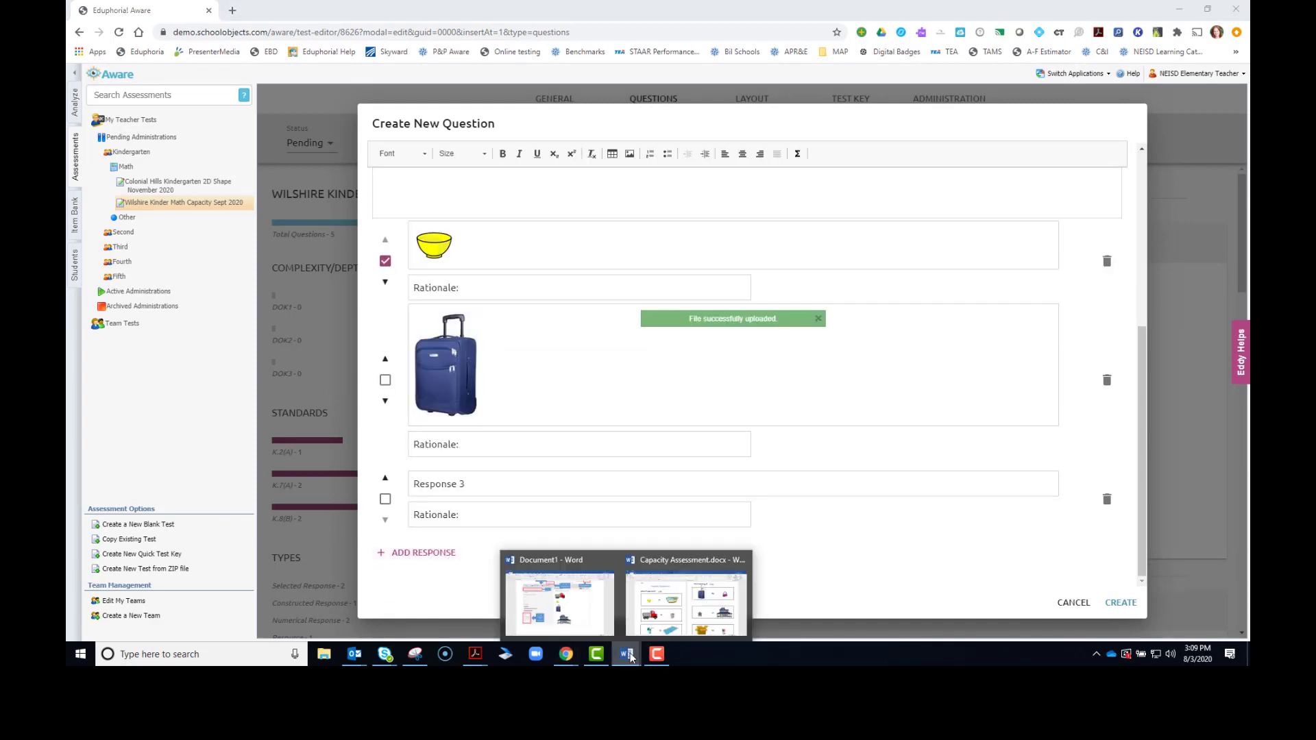
left_click(675, 603)
key("ctrl+c")
left_click(998, 444)
left_click(998, 444)
mouse_move(566, 654)
left_click(843, 577)
left_click(418, 485)
key("ctrl+v")
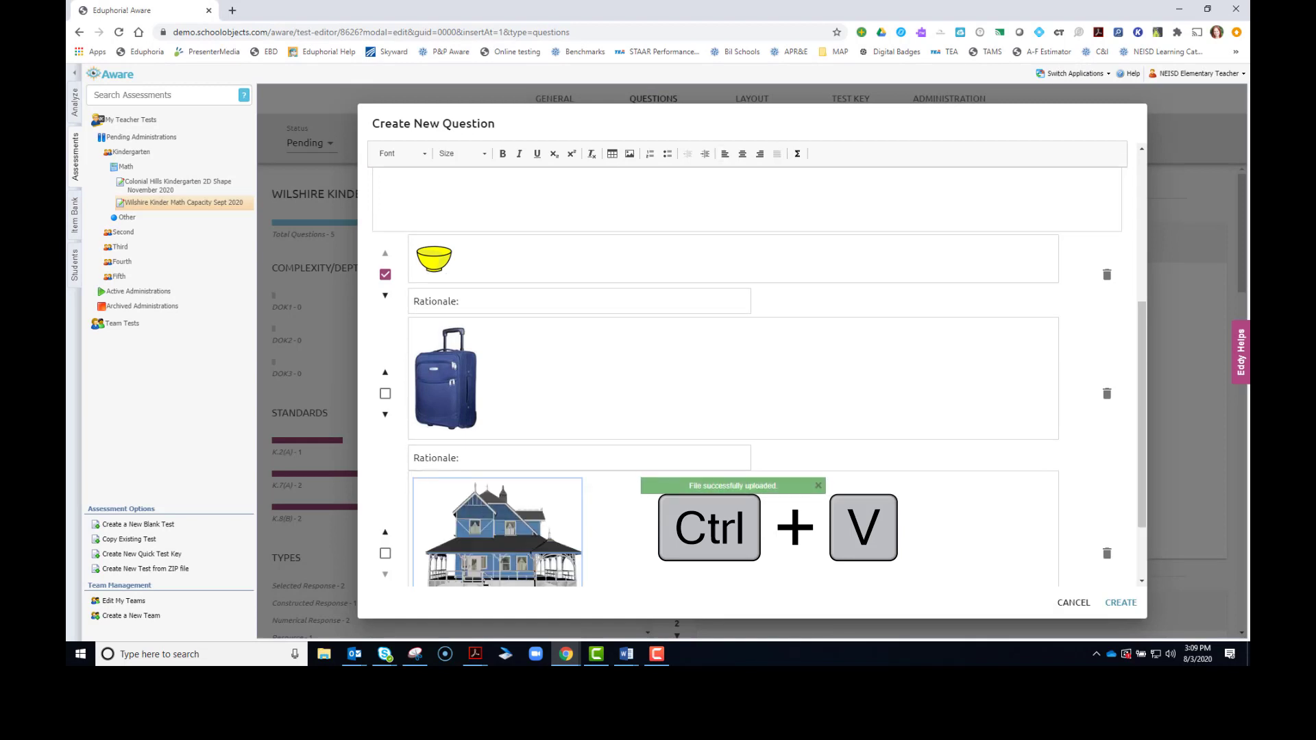
Step: Enlarge the house picture to about 333 by 234 and set its alternative text to "house"
scroll(582, 491, "down", 2)
left_click_drag(580, 500, 618, 527)
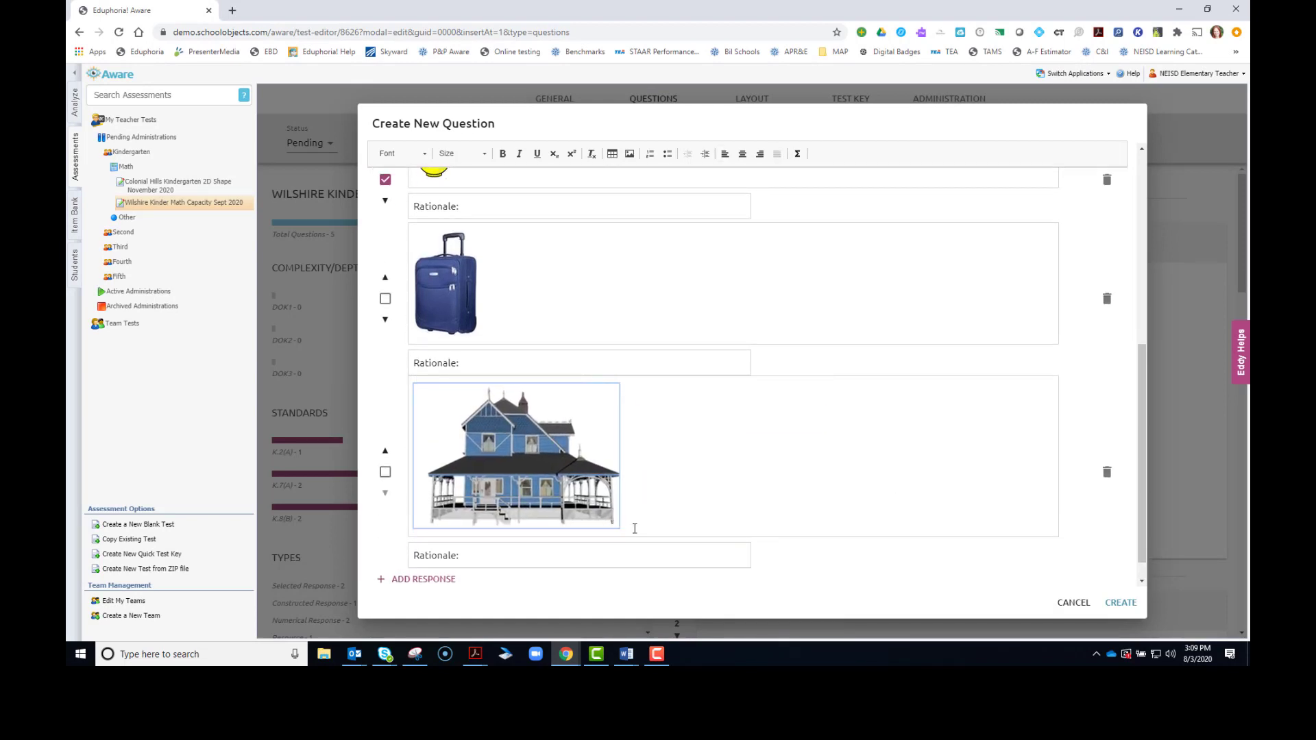
double_click(525, 466)
left_click(716, 363)
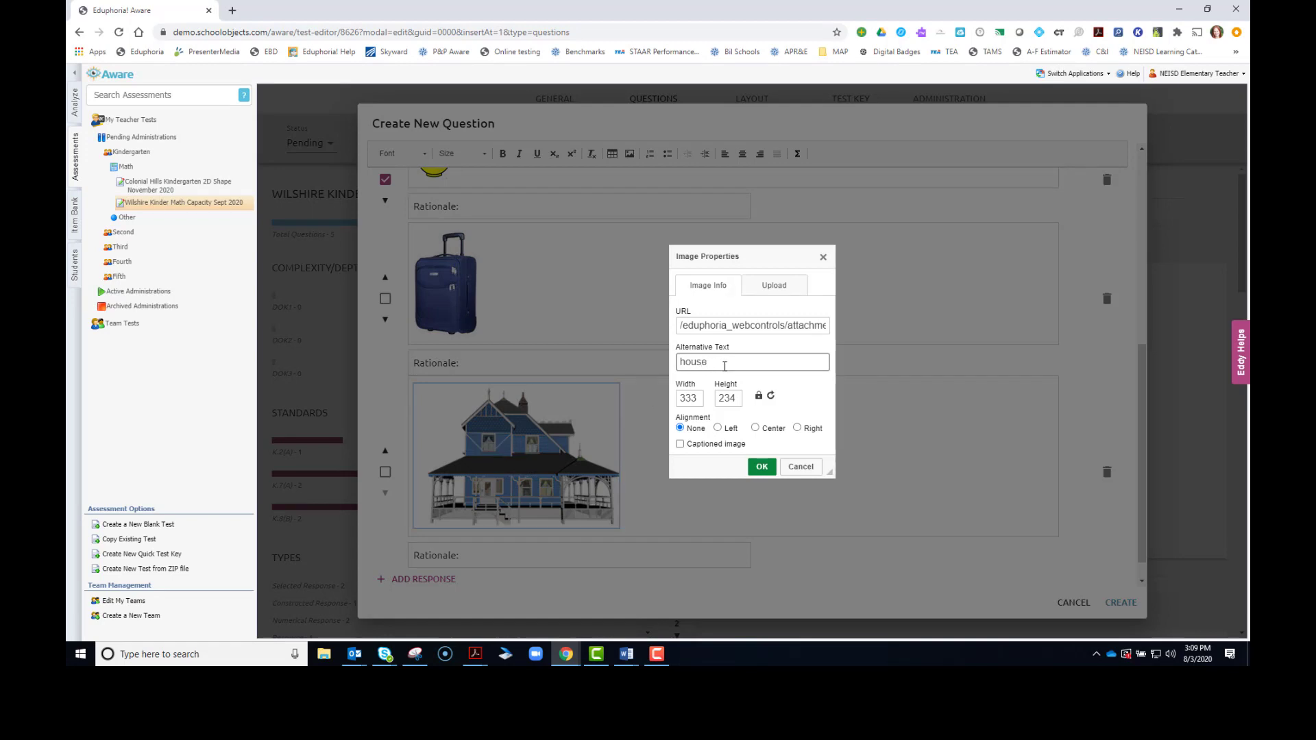
left_click(762, 467)
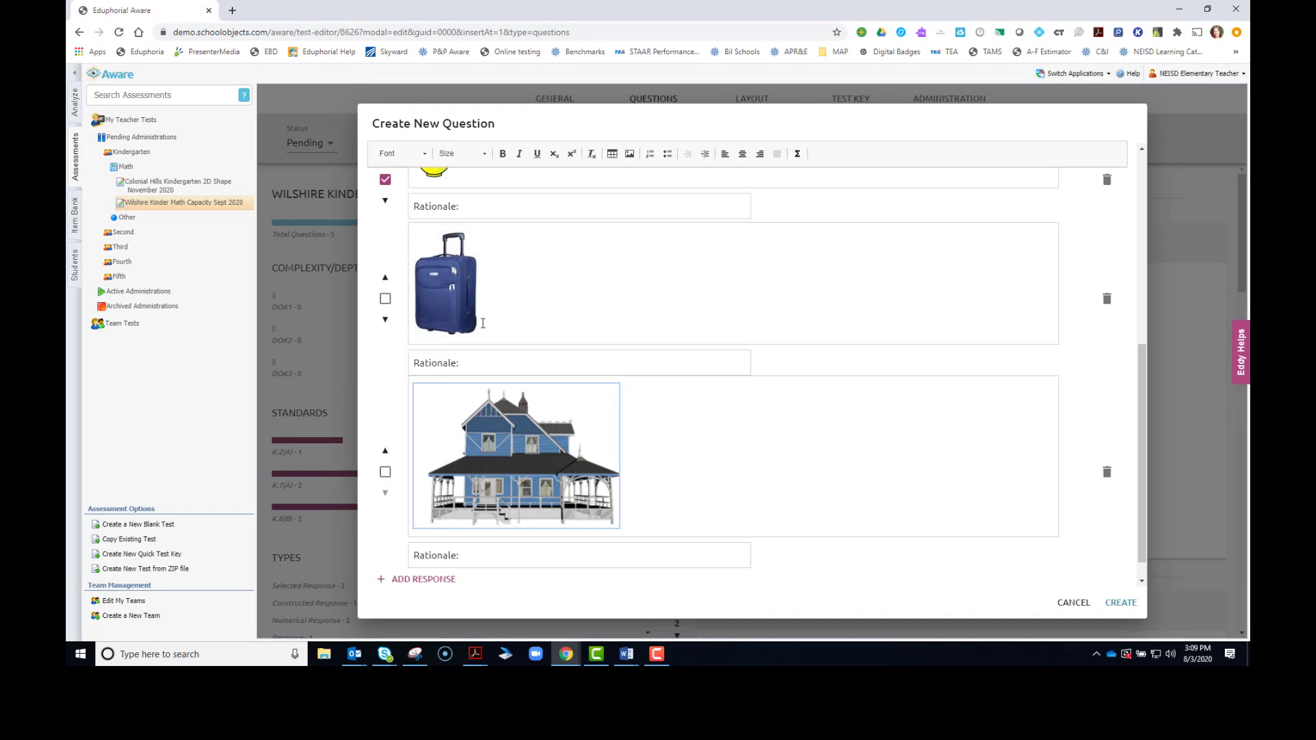
Step: Mark both the bowl and the suitcase responses as correct answers, leaving the house unmarked
scroll(528, 316, "up", 3)
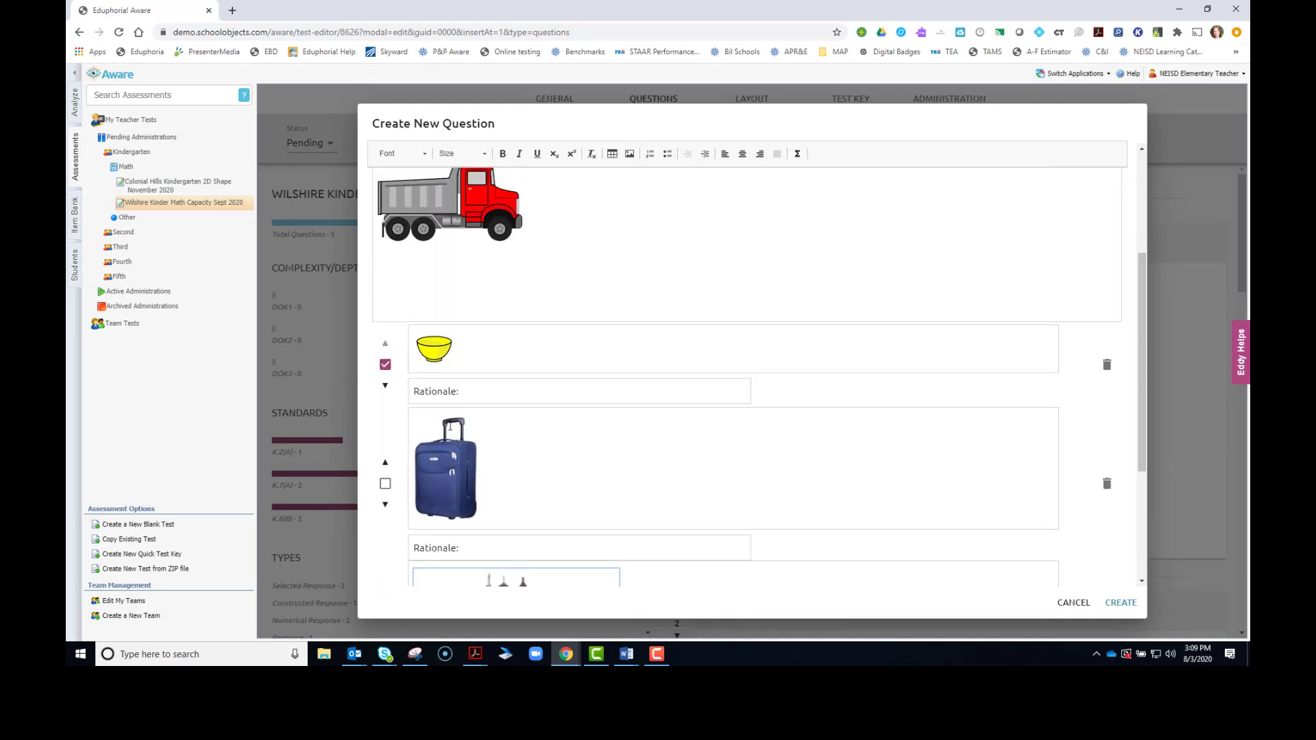
left_click(386, 365)
left_click(385, 485)
scroll(386, 490, "down", 3)
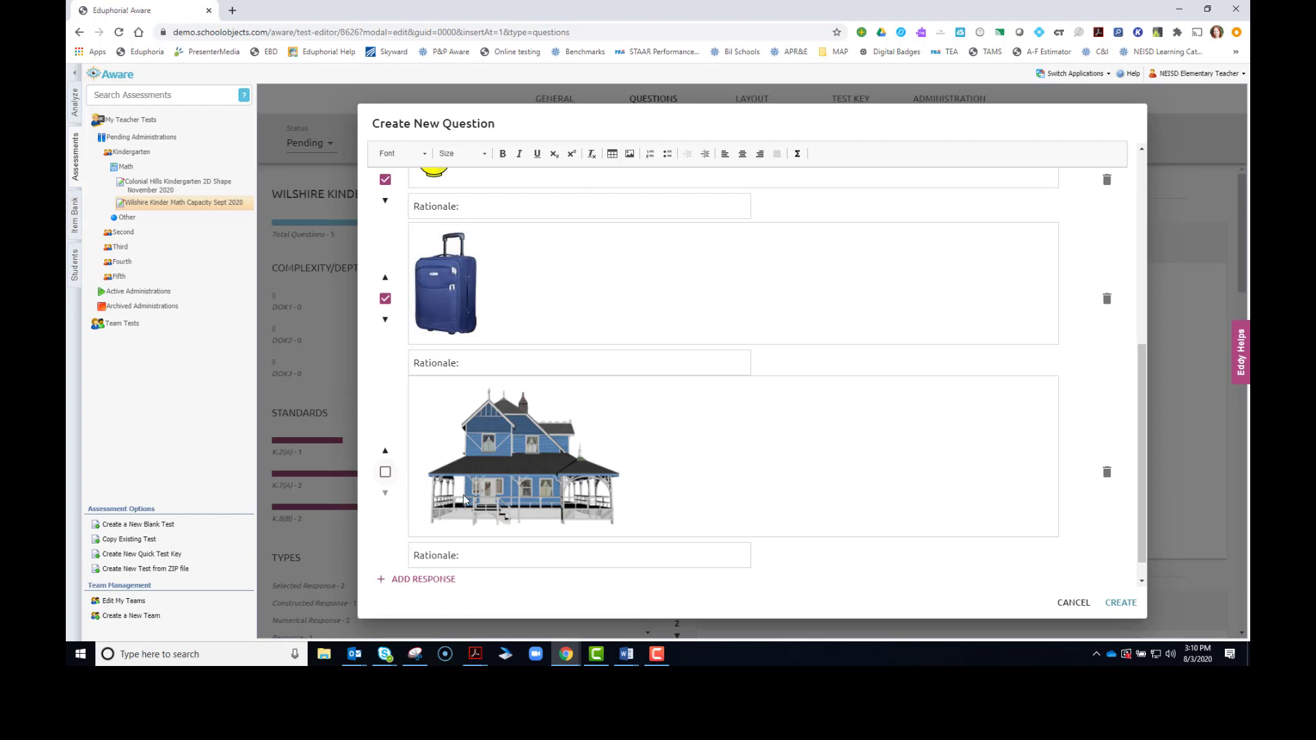
Step: Filter the Mathematics, Kindergarten standards by "cap" and assign K.7(A) as the question's primary standard
scroll(493, 480, "up", 10)
left_click(431, 202)
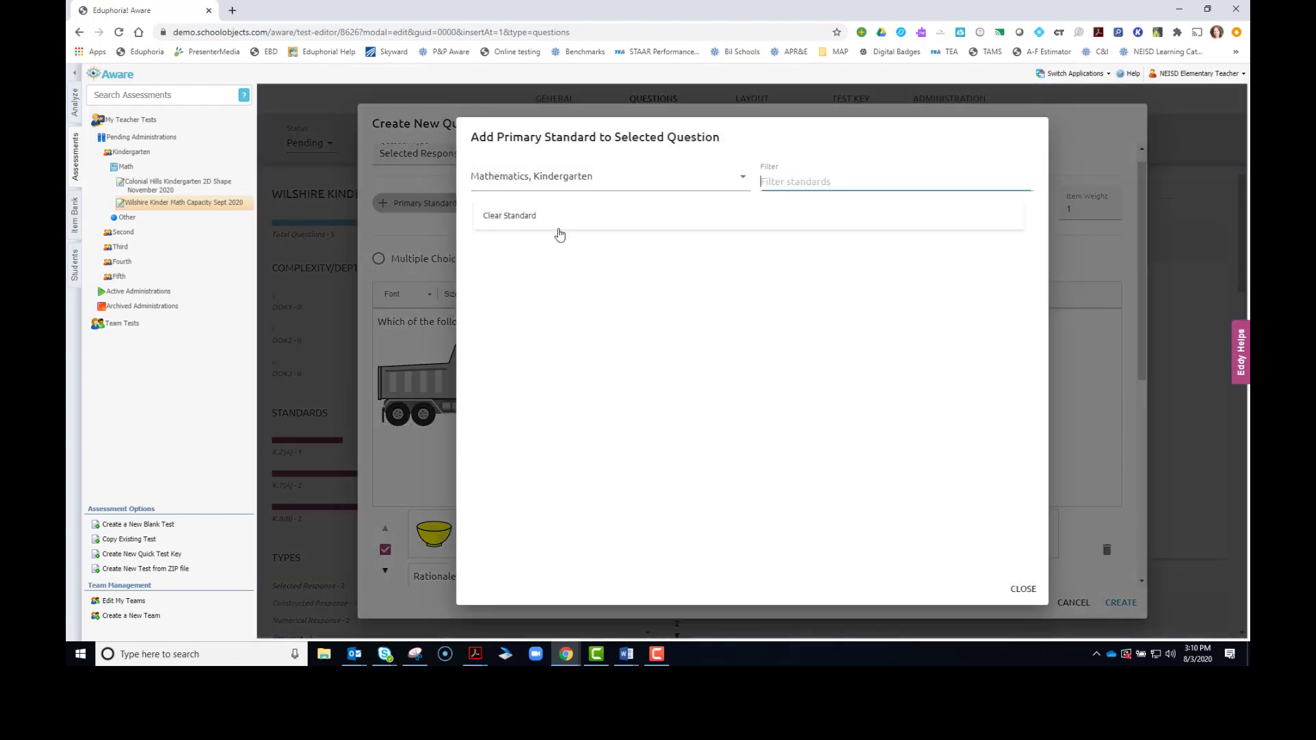
type("k.7(a)")
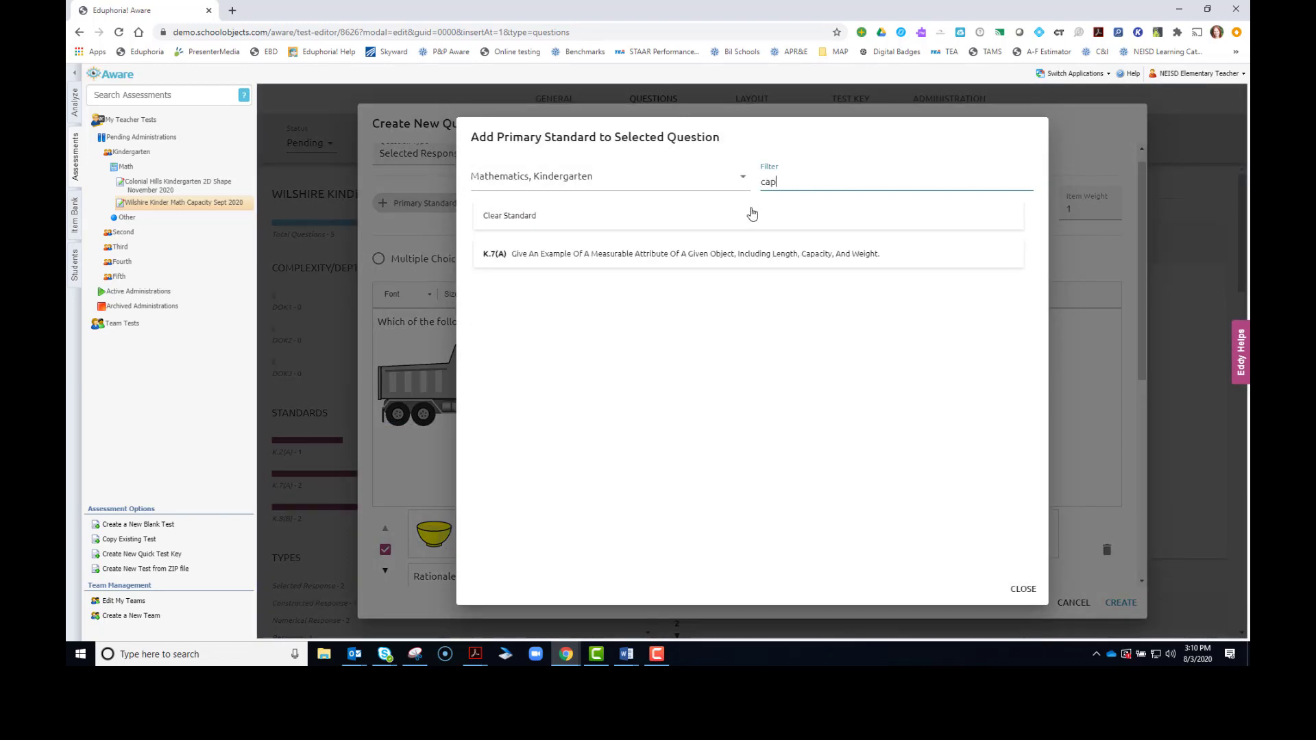
left_click(560, 257)
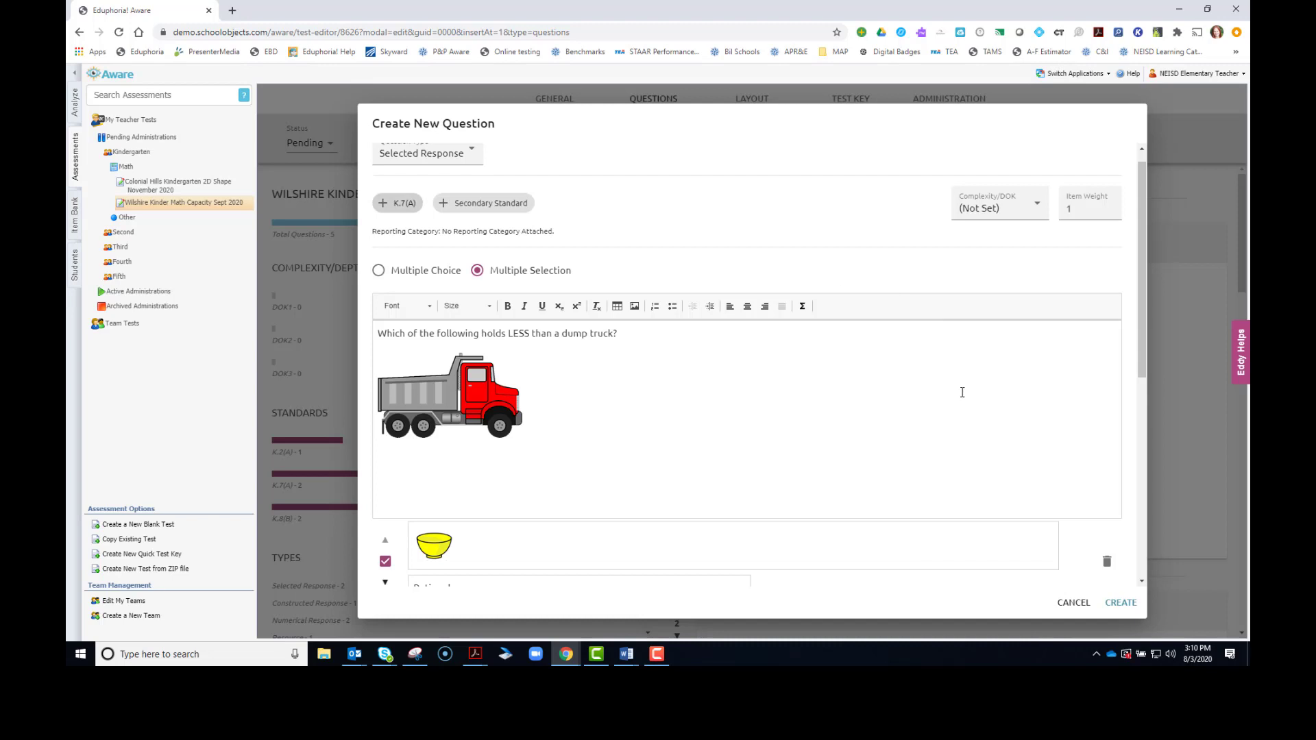
Step: Check the marked responses of the dump truck question and create it in the test
scroll(961, 392, "down", 5)
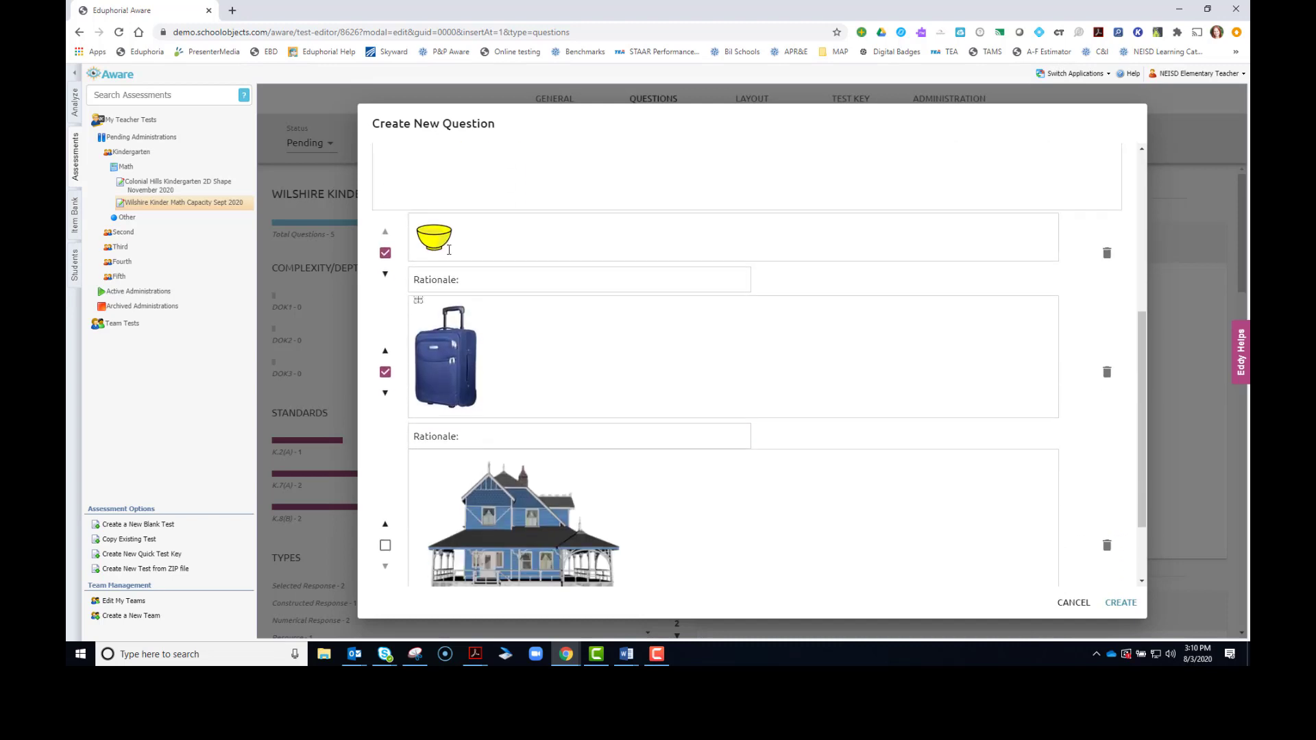
scroll(1077, 511, "down", 2)
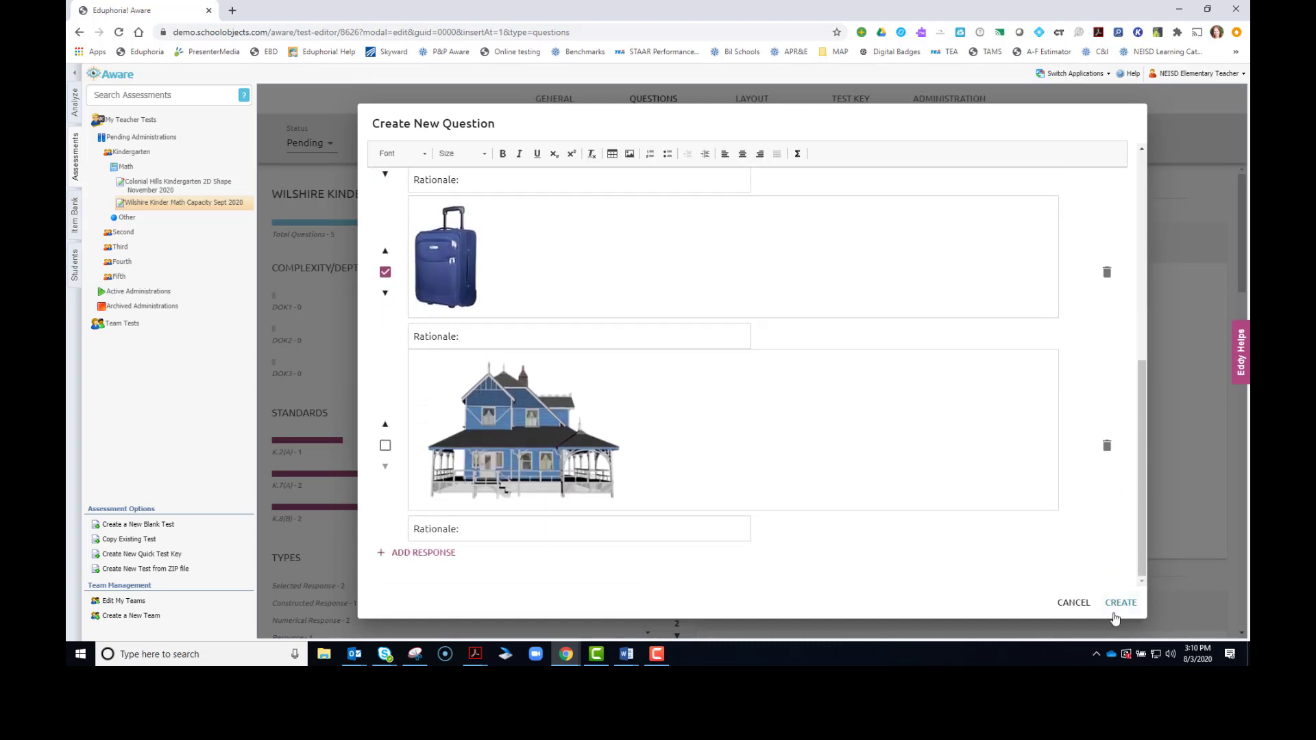
left_click(1120, 604)
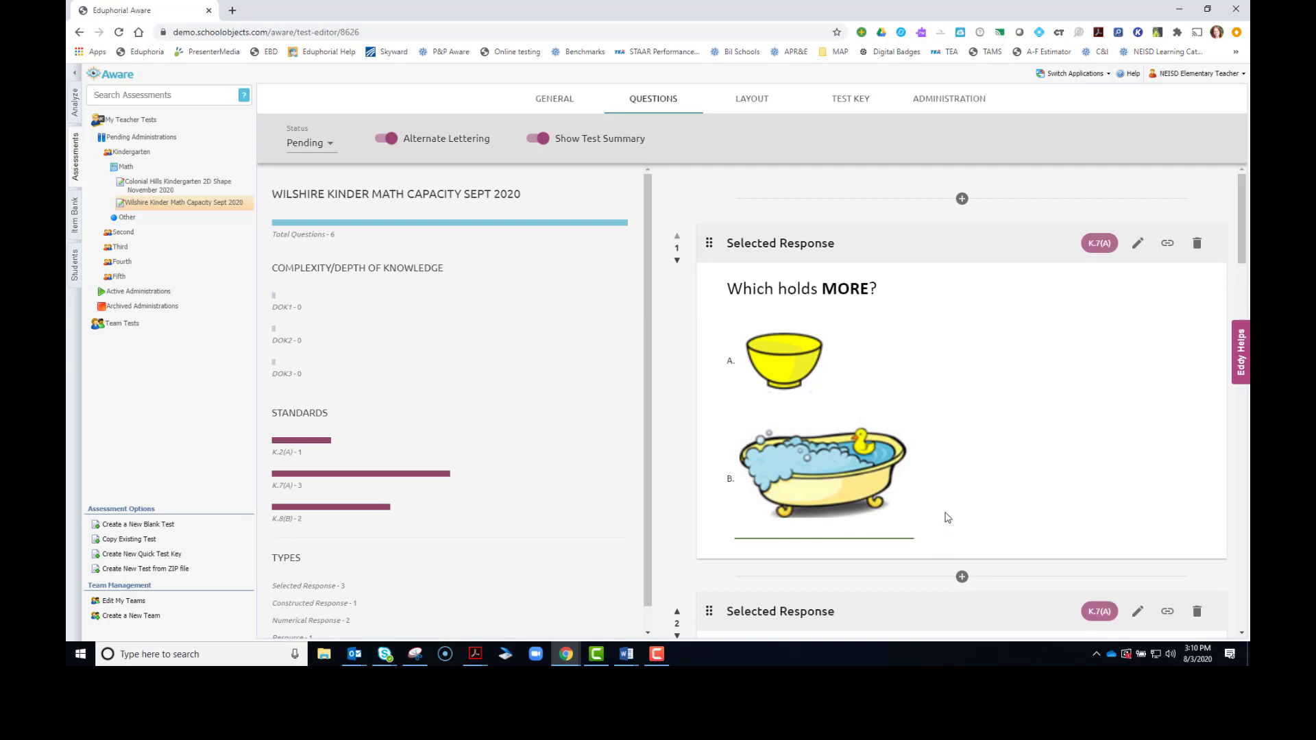
scroll(946, 518, "down", 6)
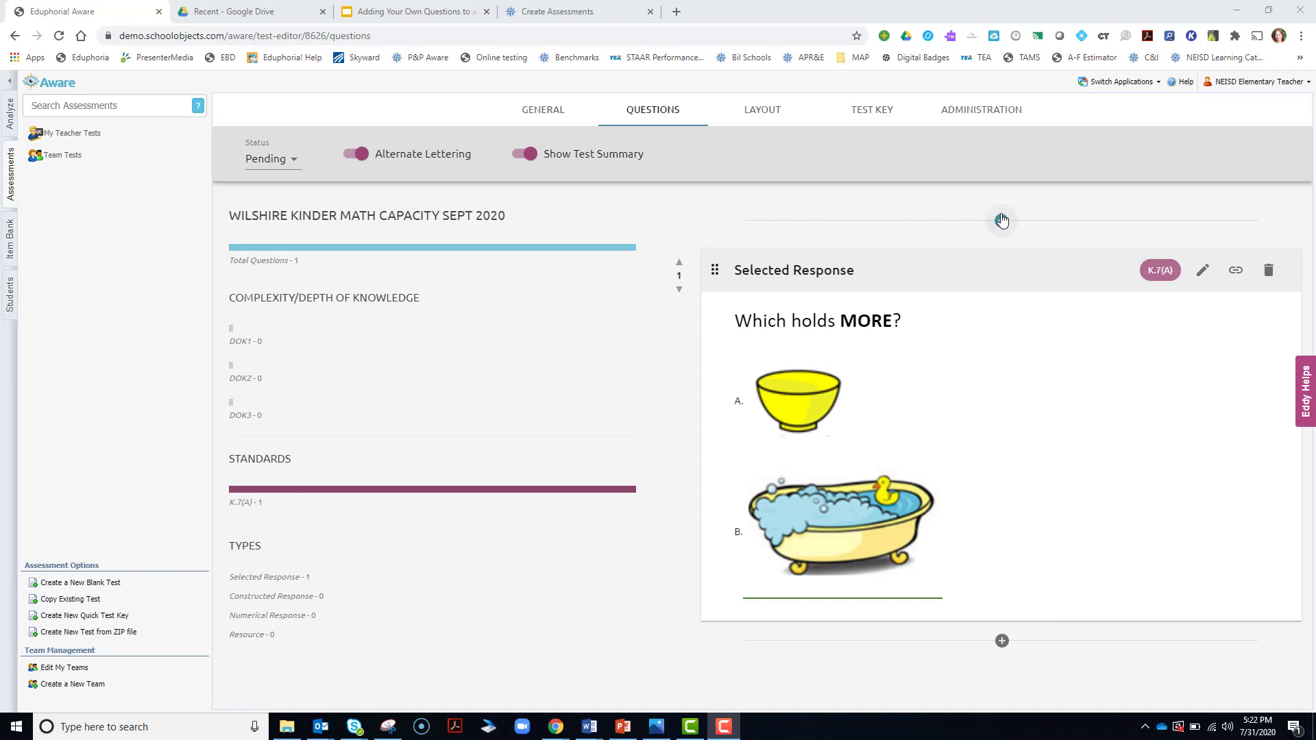
Step: Add a new item after the "Which holds MORE?" question and set its question type to Constructed Response
left_click(1002, 643)
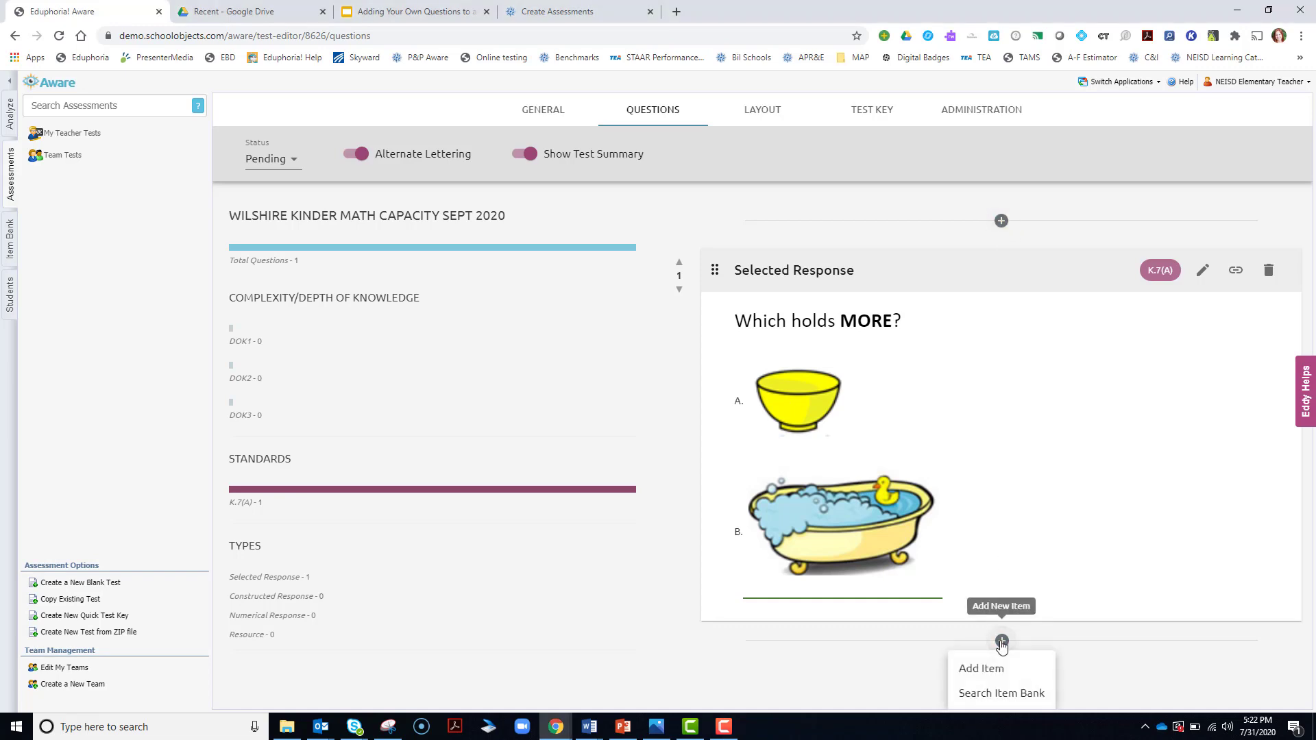
left_click(982, 669)
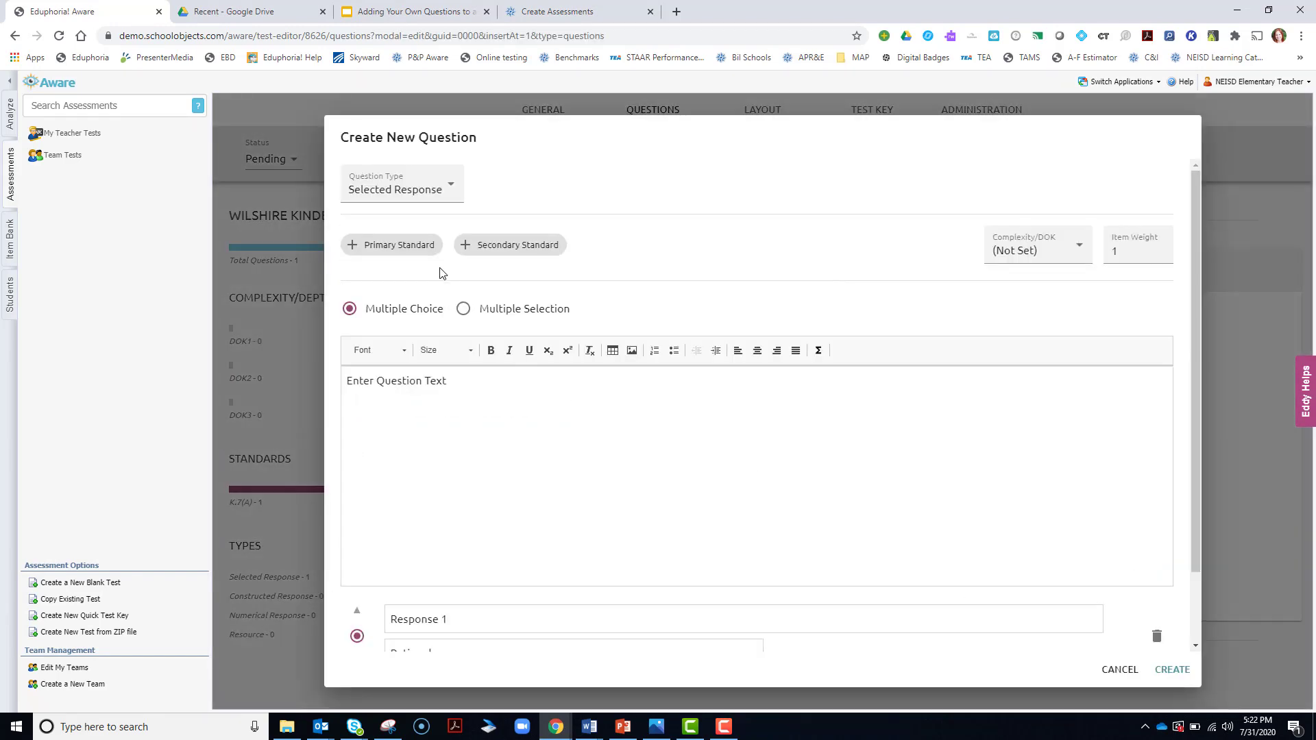
left_click(410, 192)
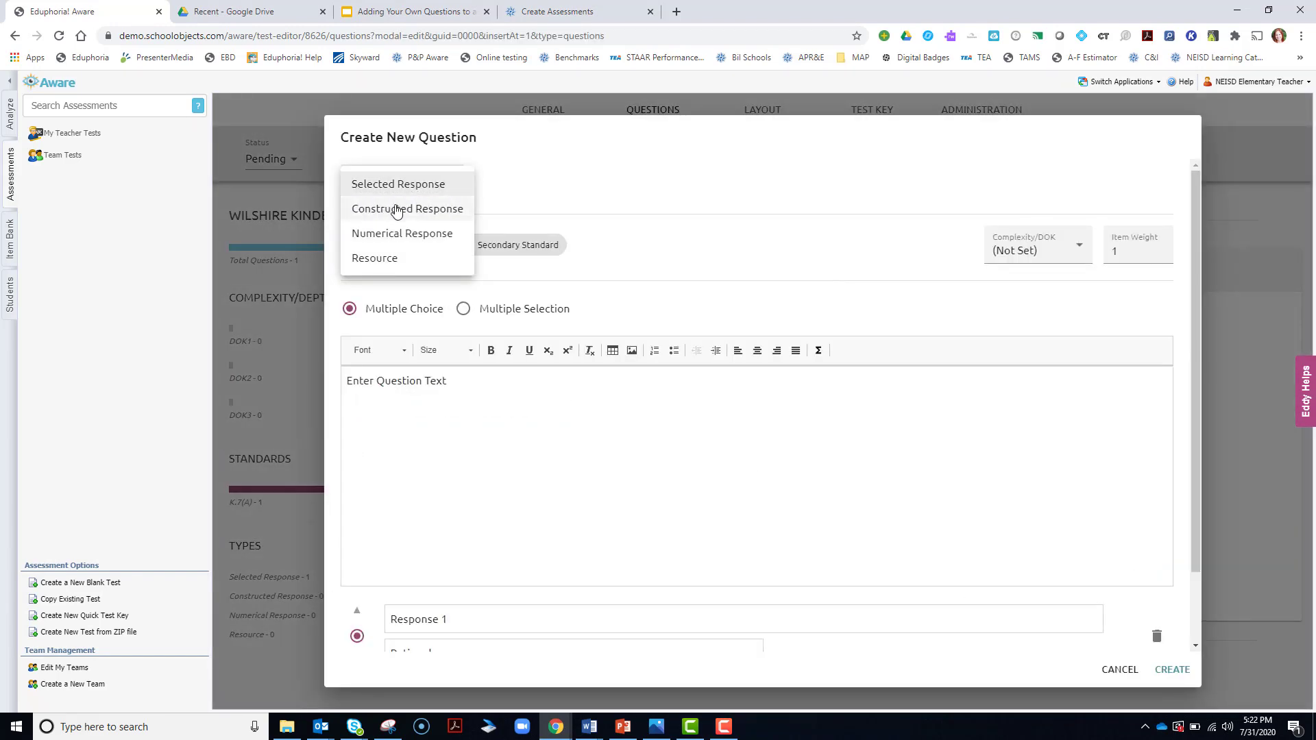
left_click(402, 209)
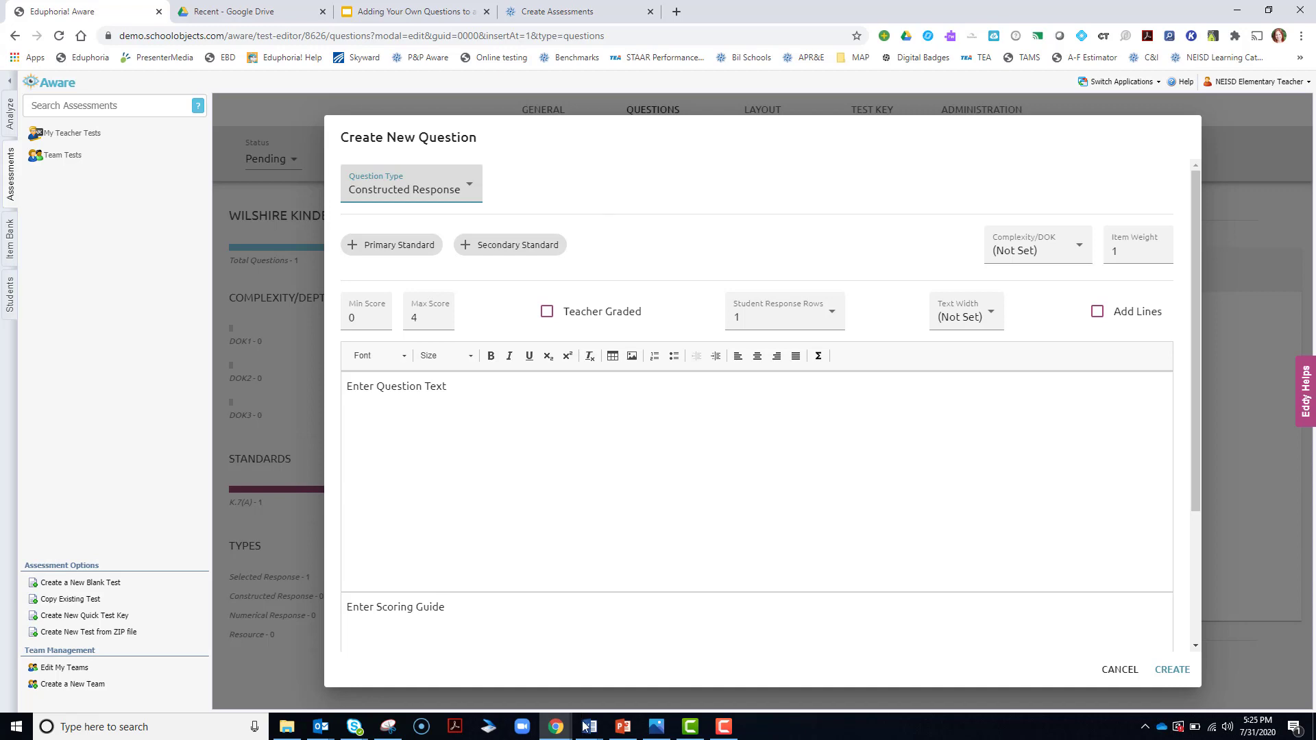
Step: Switch to Capacity Assessment.docx in Word and copy the heading text "Which holds less?"
mouse_move(584, 725)
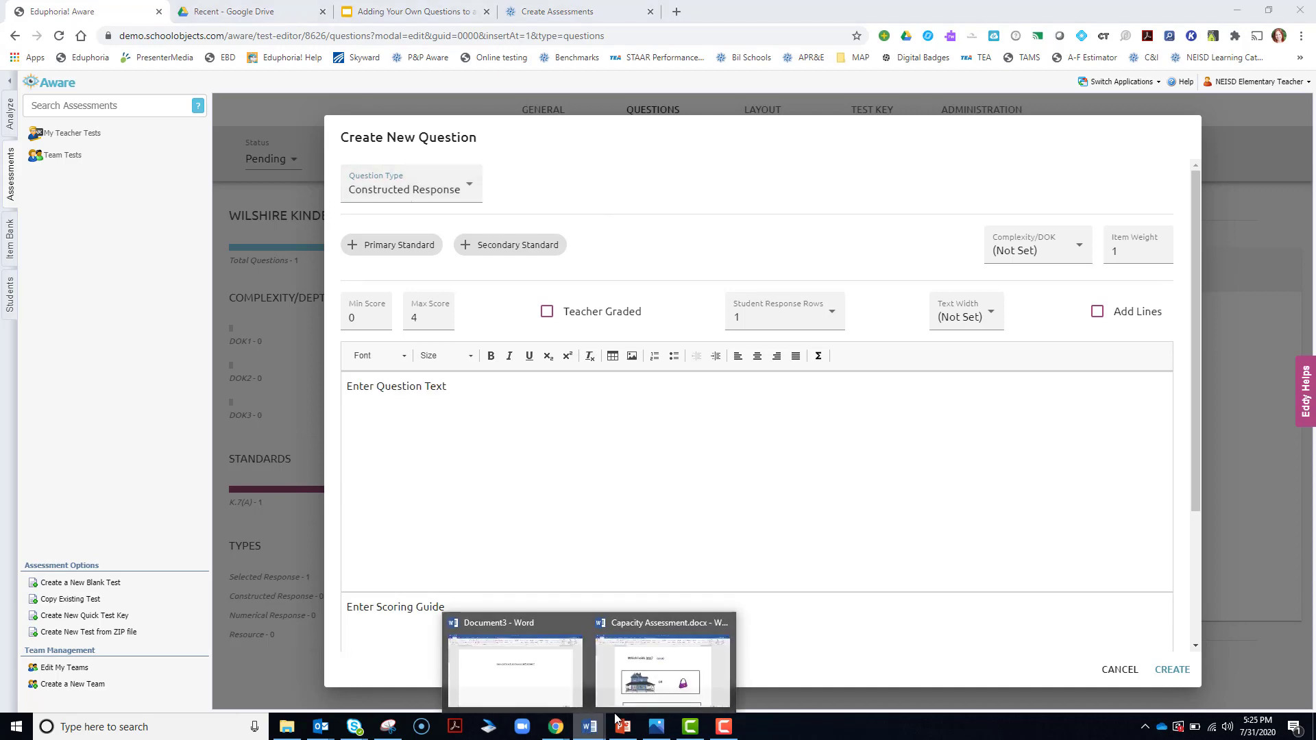
left_click(664, 669)
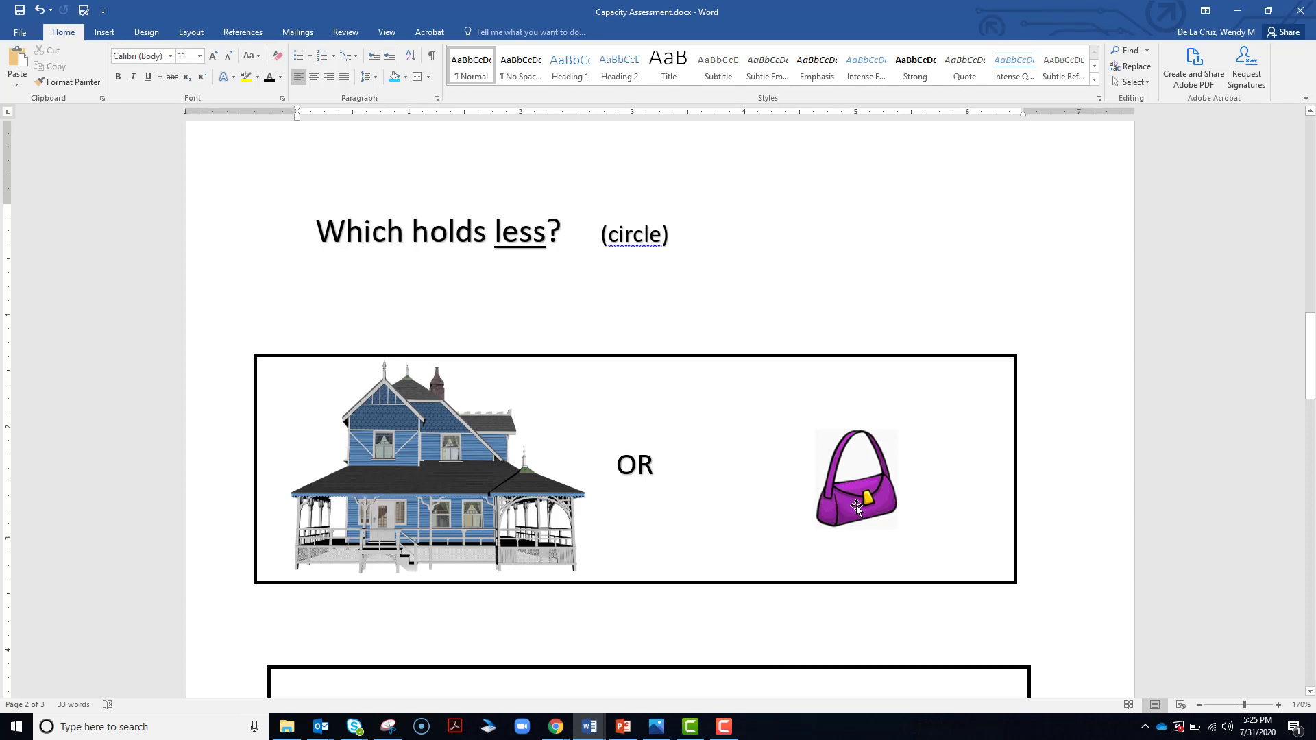
left_click_drag(588, 235, 345, 238)
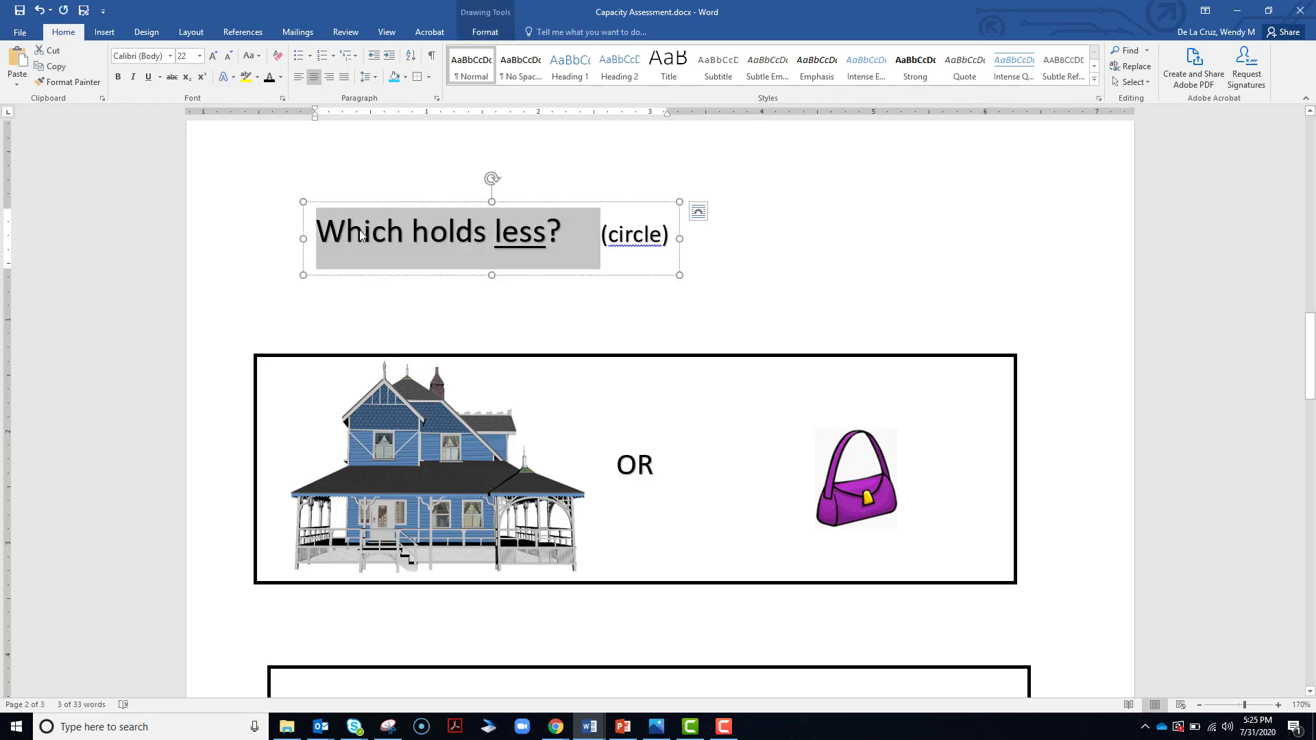
key("ctrl+c")
Step: Switch to Eduphoria Aware in Chrome and replace the placeholder question text with the copied heading "Which holds less?", followed by a new line
left_click(556, 726)
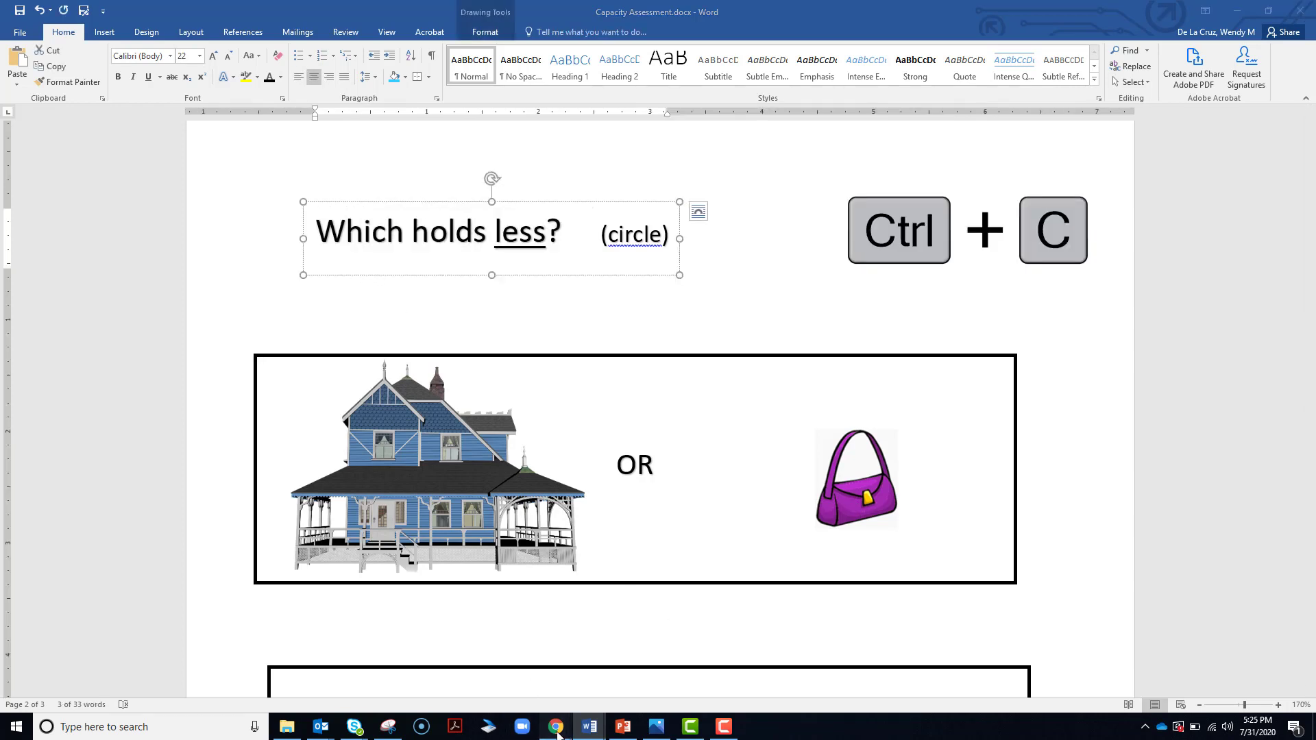
left_click(710, 675)
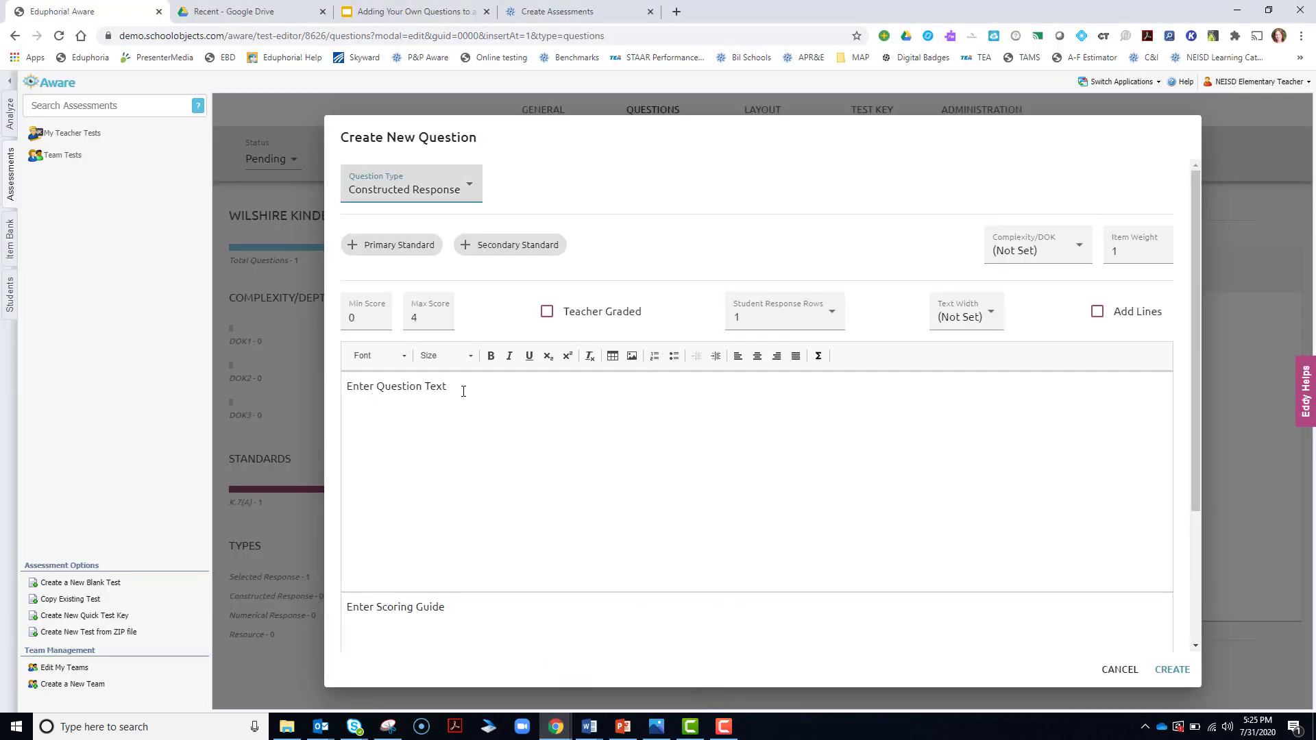
triple_click(377, 388)
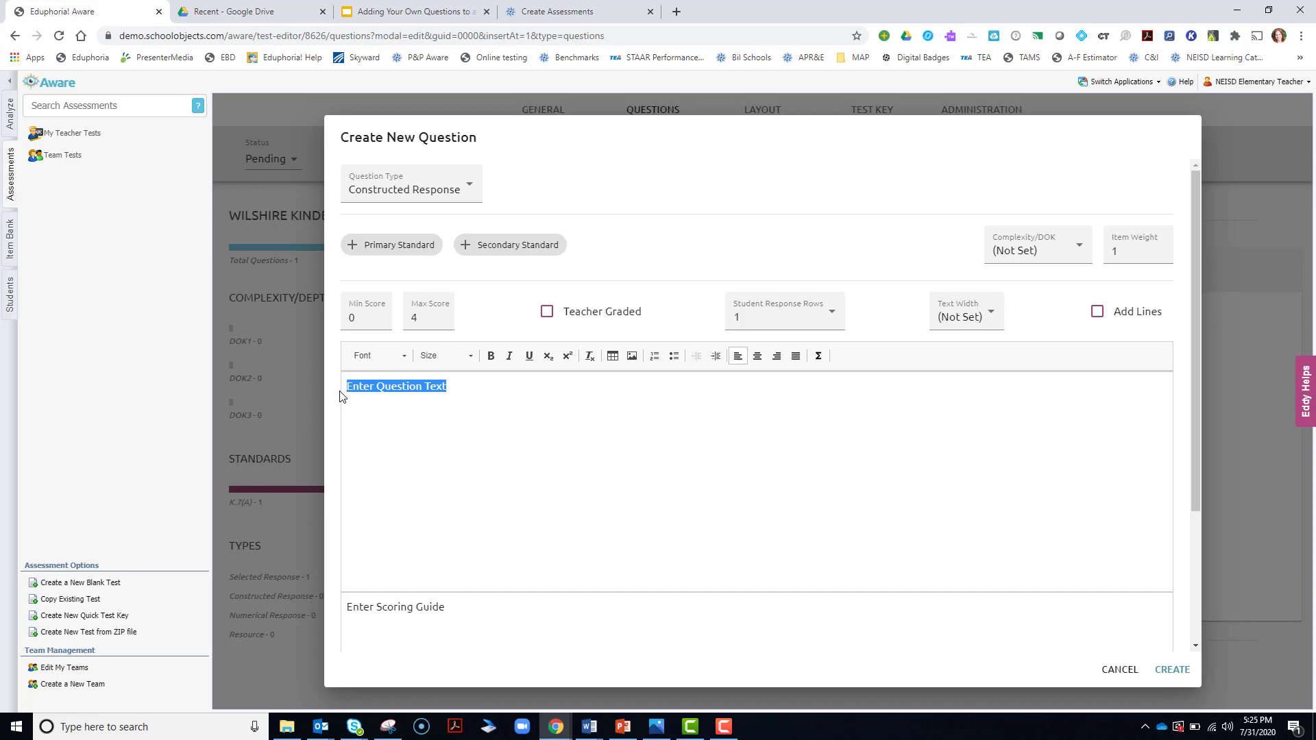
key("ctrl+v")
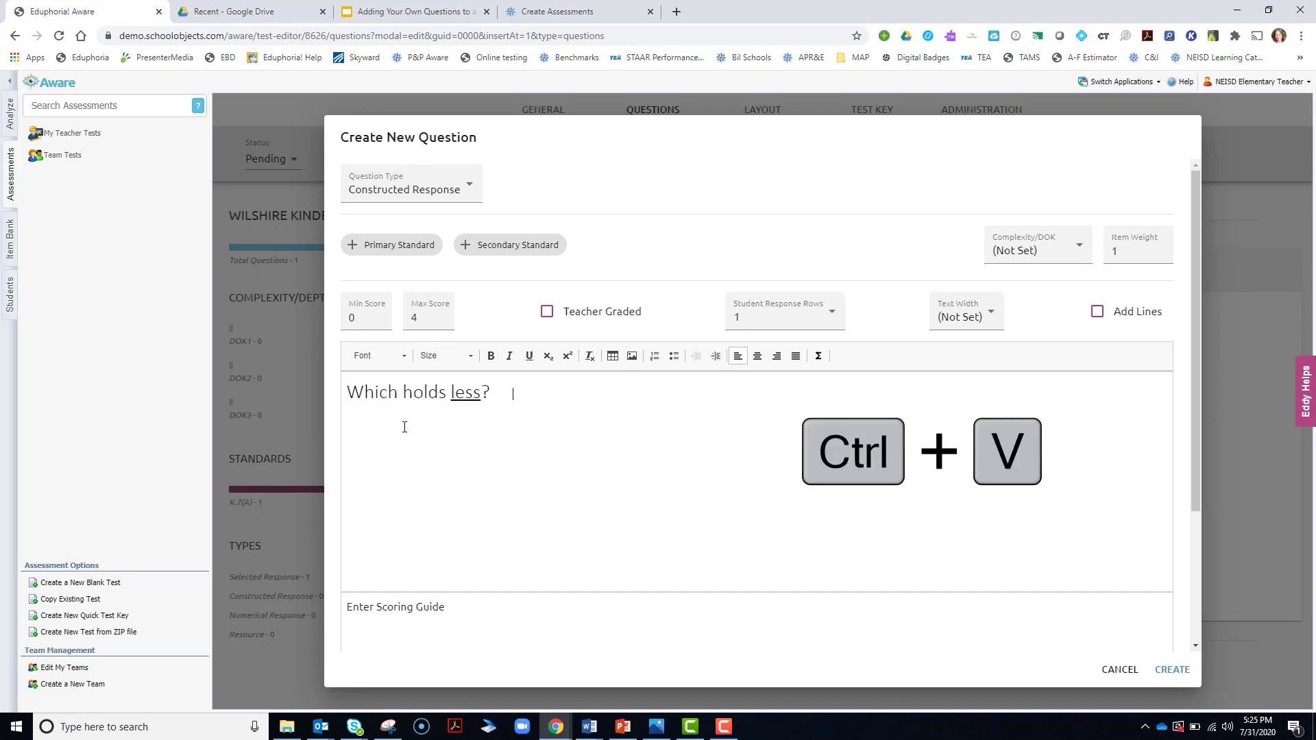
key("BackSpace")
key("BackSpace")
key("Return")
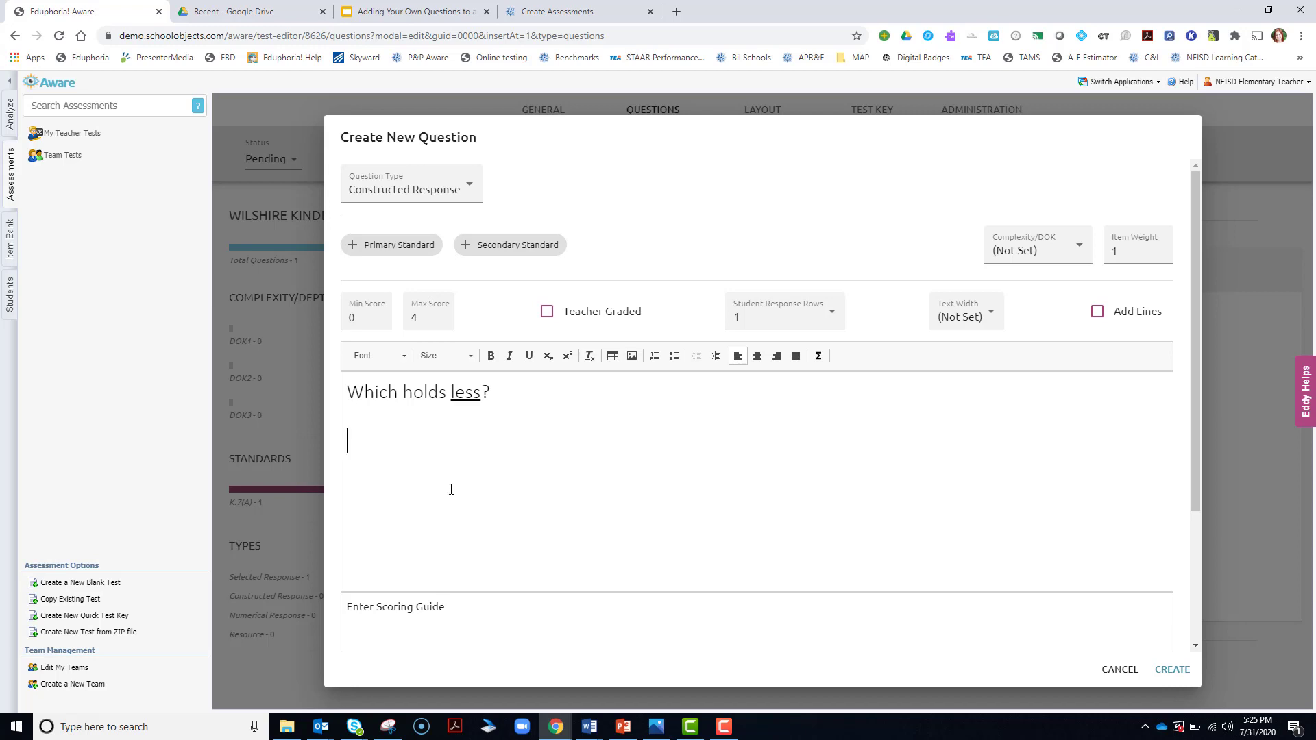
Step: Copy the house picture from Capacity Assessment.docx in Word, paste it below the question text in Aware, and add "or" after it
mouse_move(589, 727)
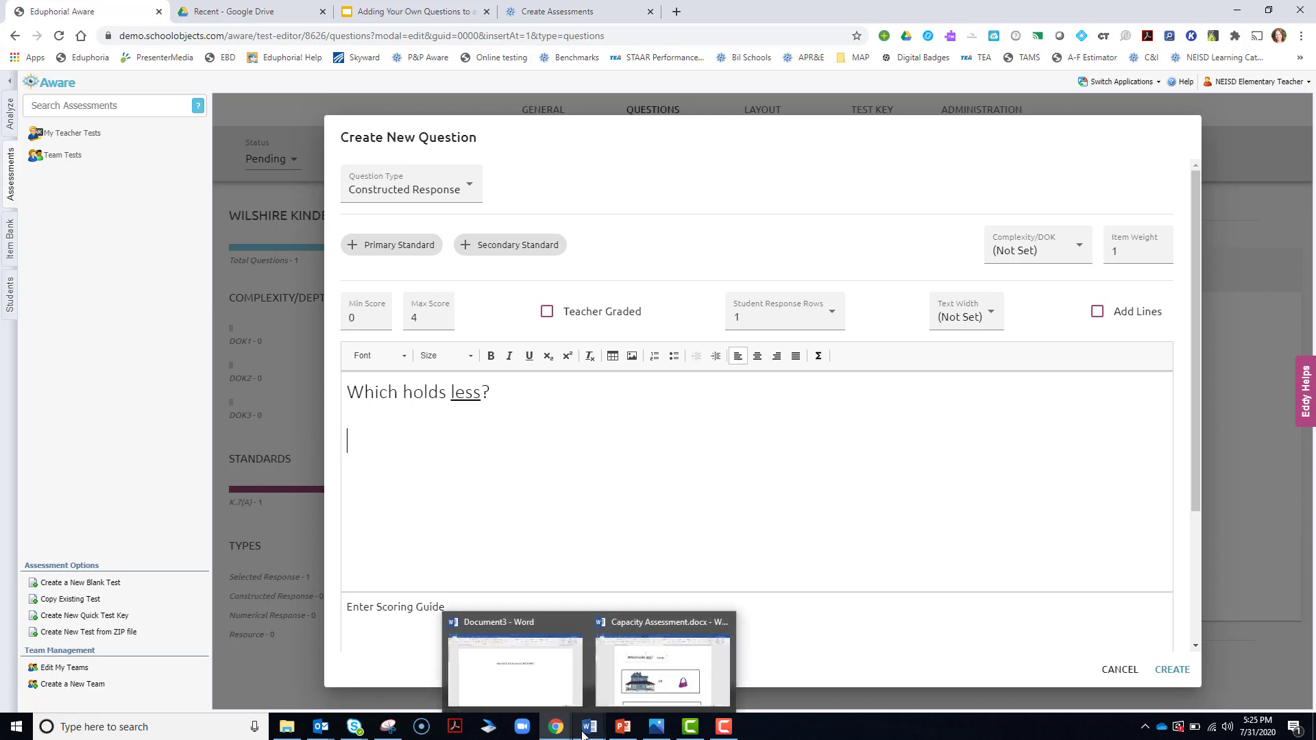
left_click(665, 670)
left_click(440, 470)
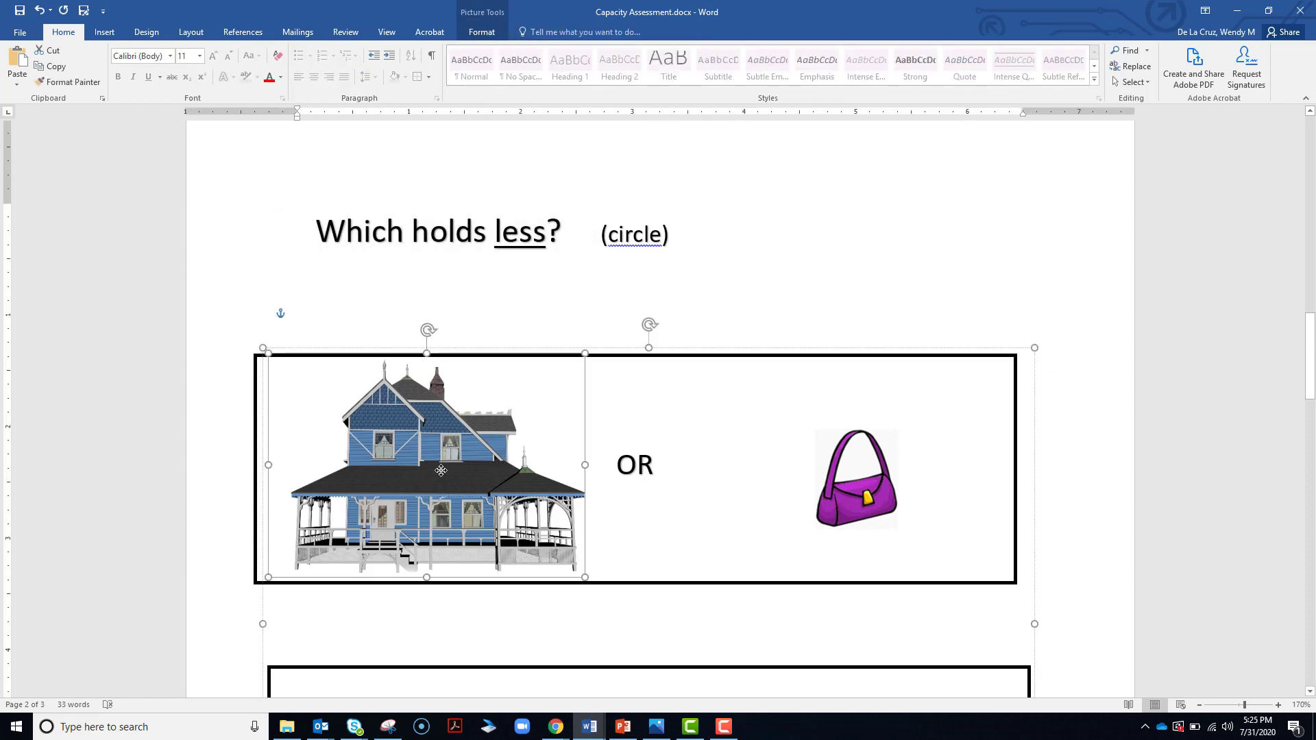
key("ctrl+c")
mouse_move(558, 727)
left_click(703, 671)
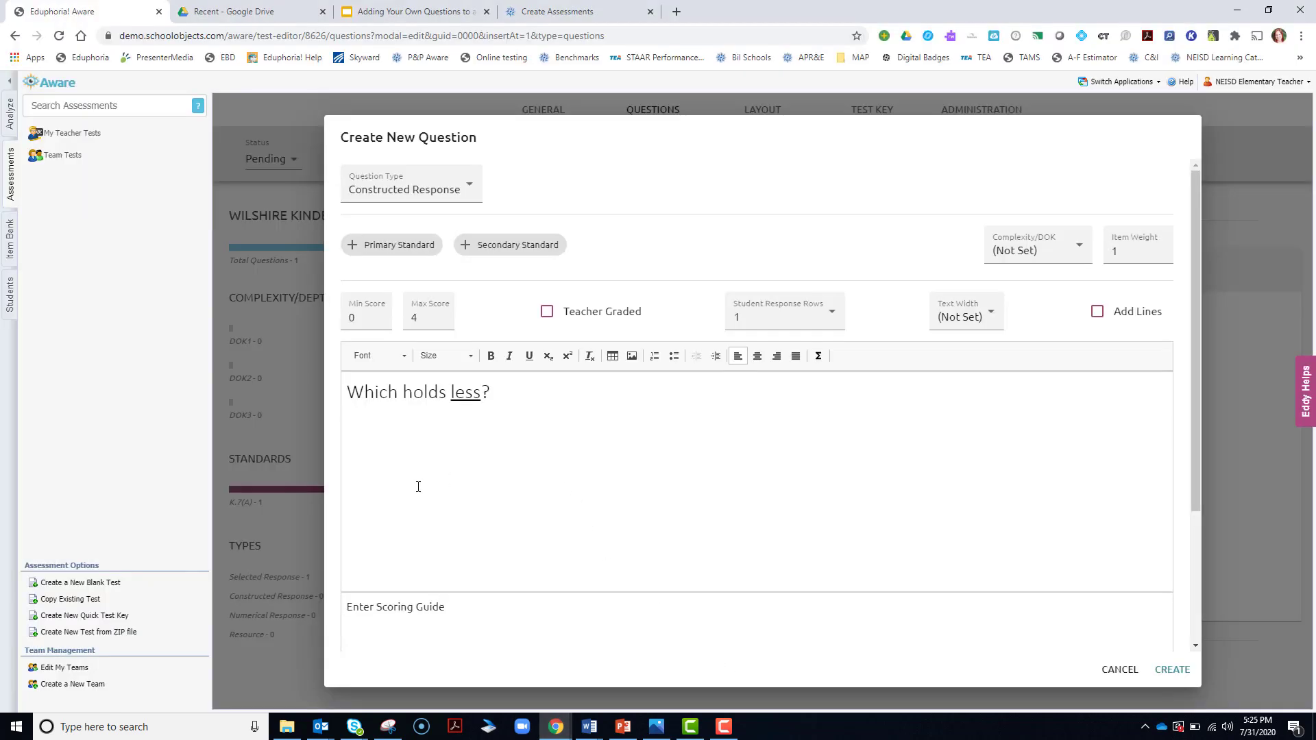
key("ctrl+v")
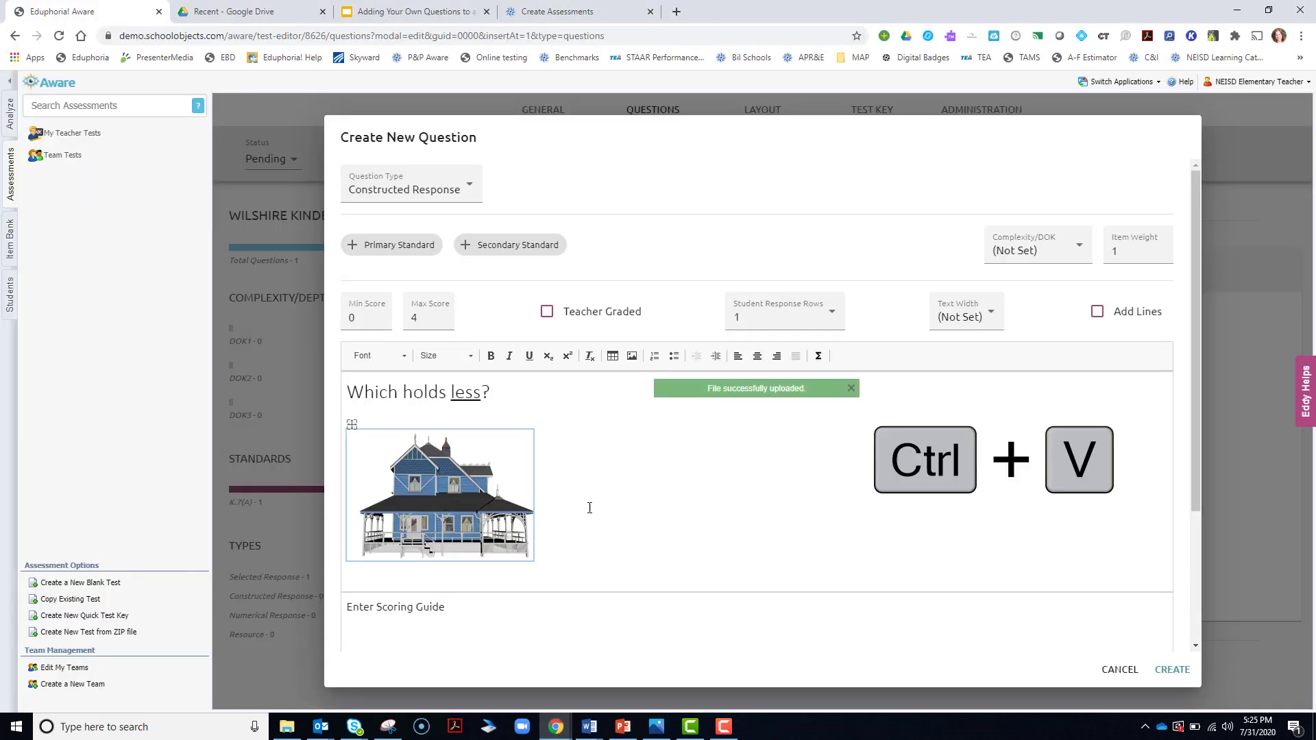
left_click(563, 522)
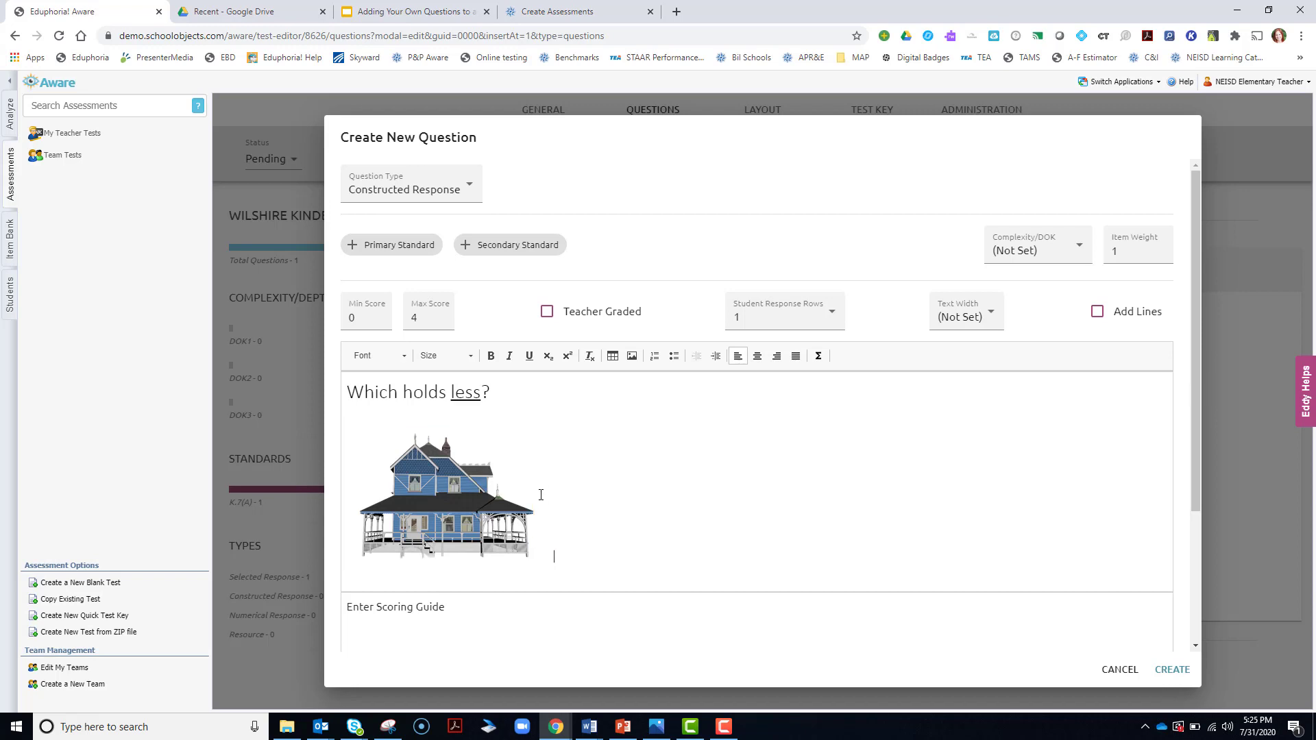
type("or")
Step: Switch to Capacity Assessment.docx in Word, capture the purple purse picture with the Snipping Tool and copy the snip
mouse_move(589, 727)
left_click(672, 694)
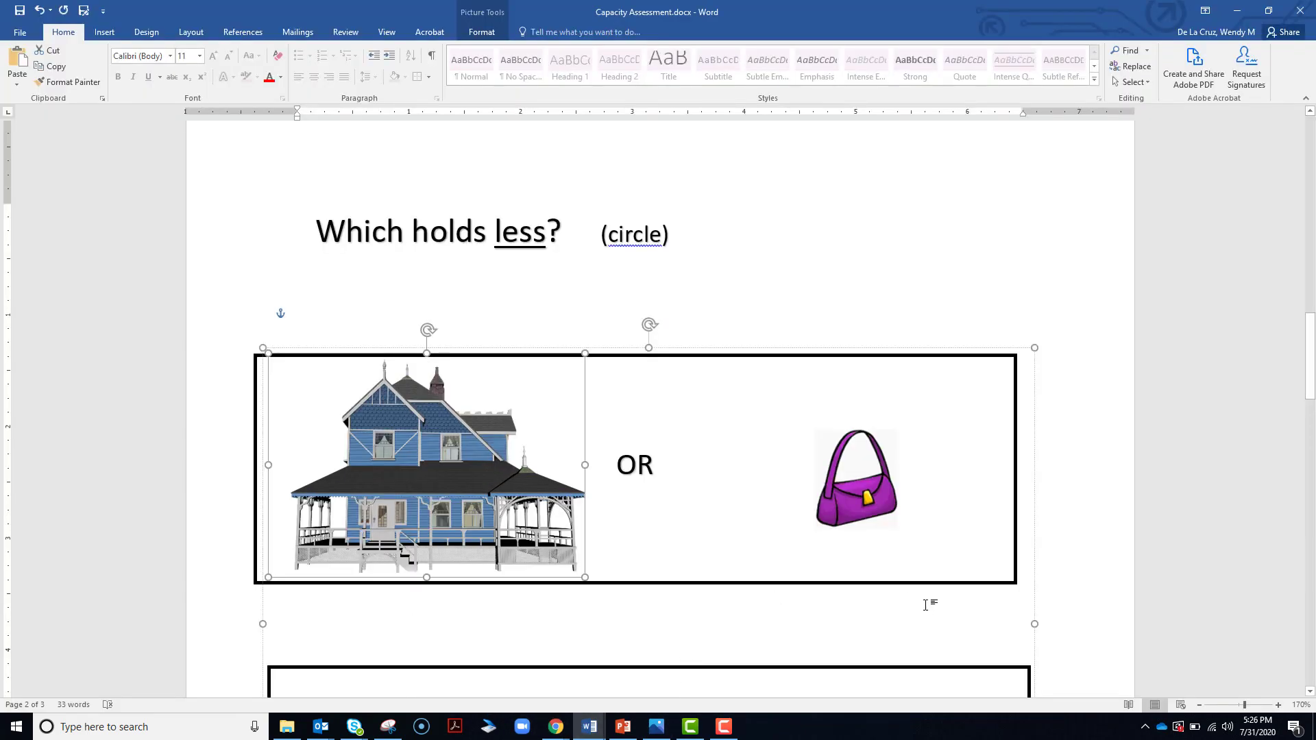
left_click(850, 488)
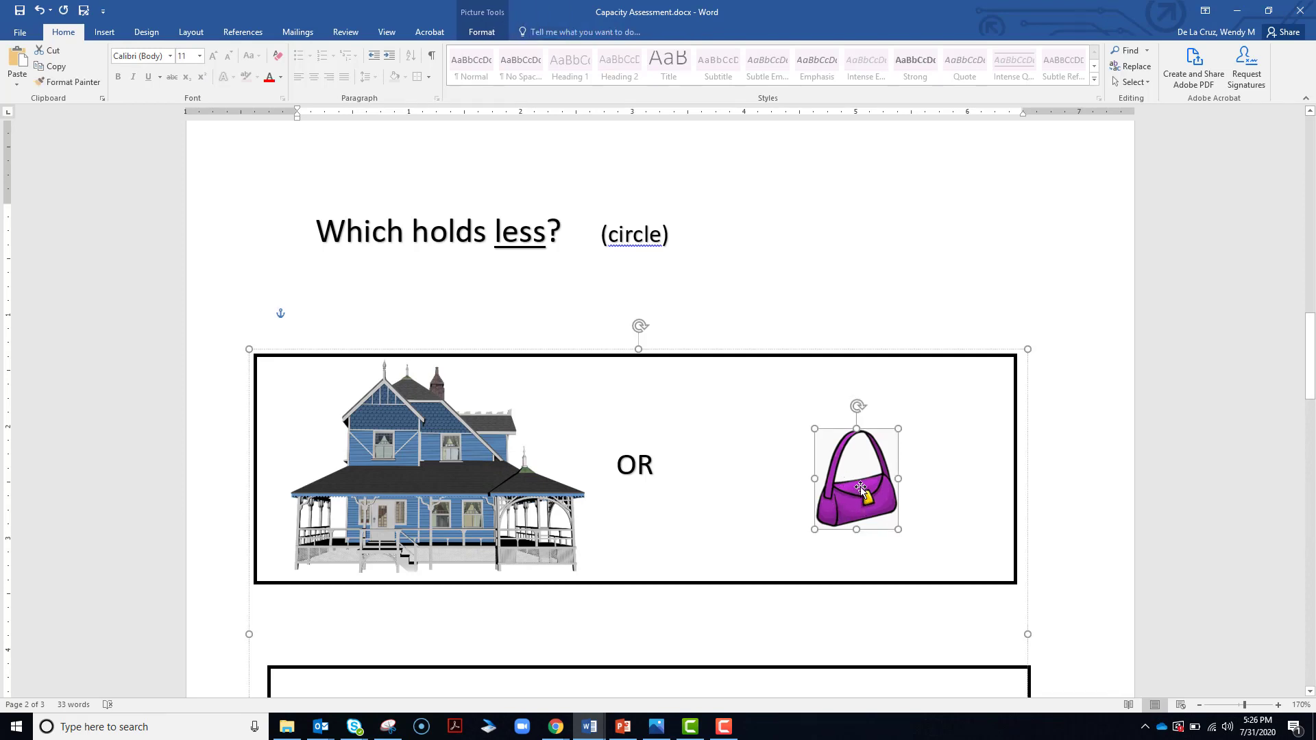
left_click(1093, 476)
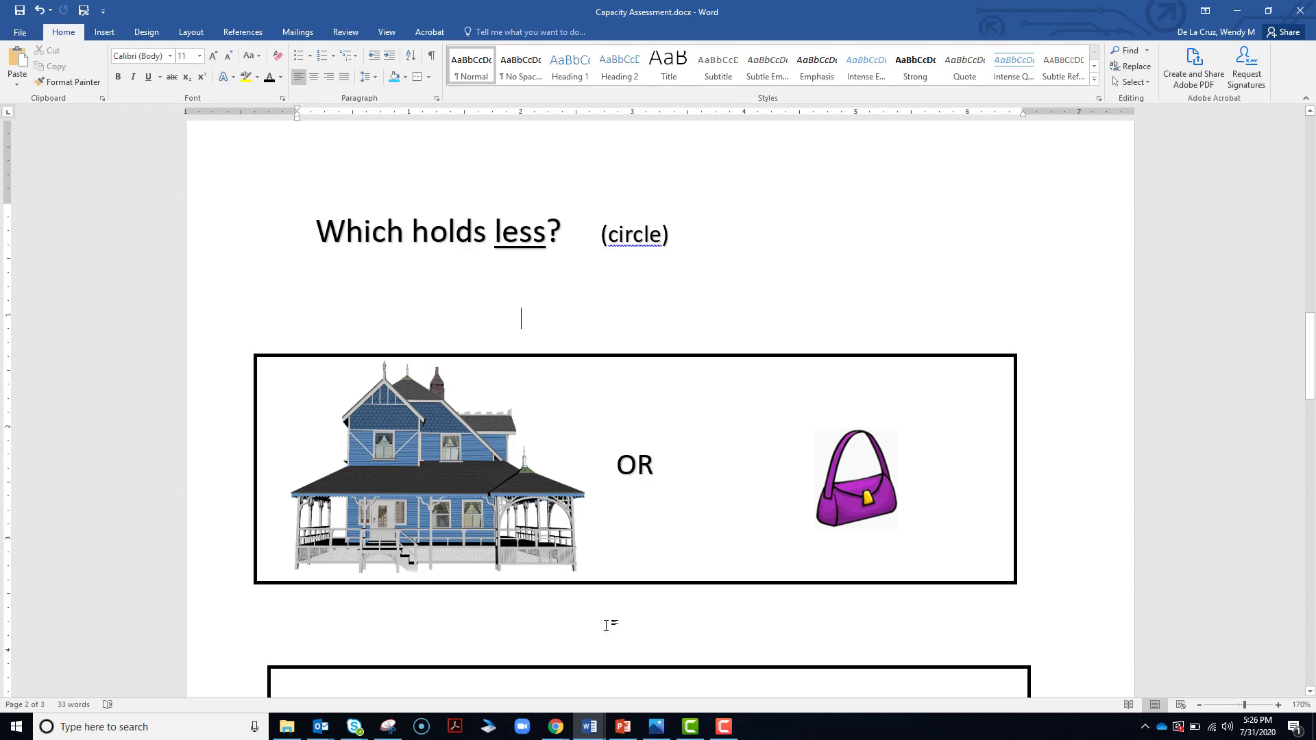
left_click(390, 734)
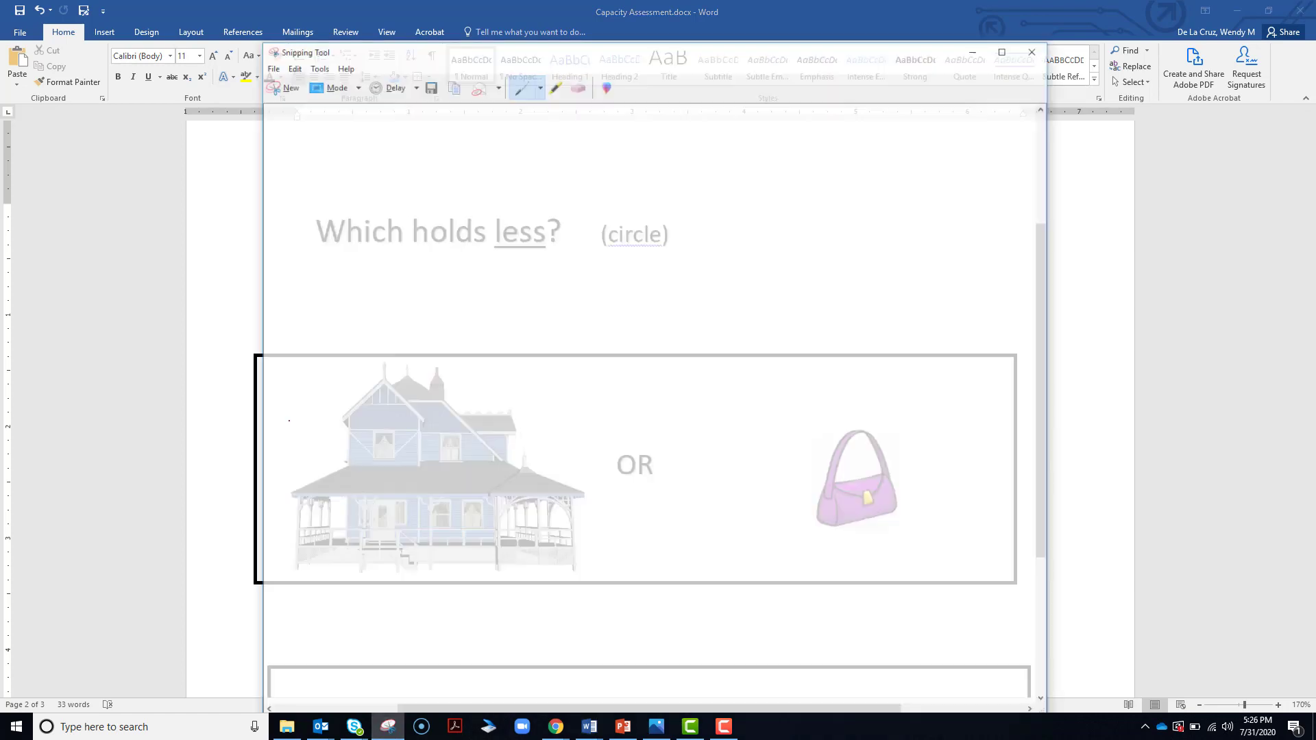
left_click(278, 48)
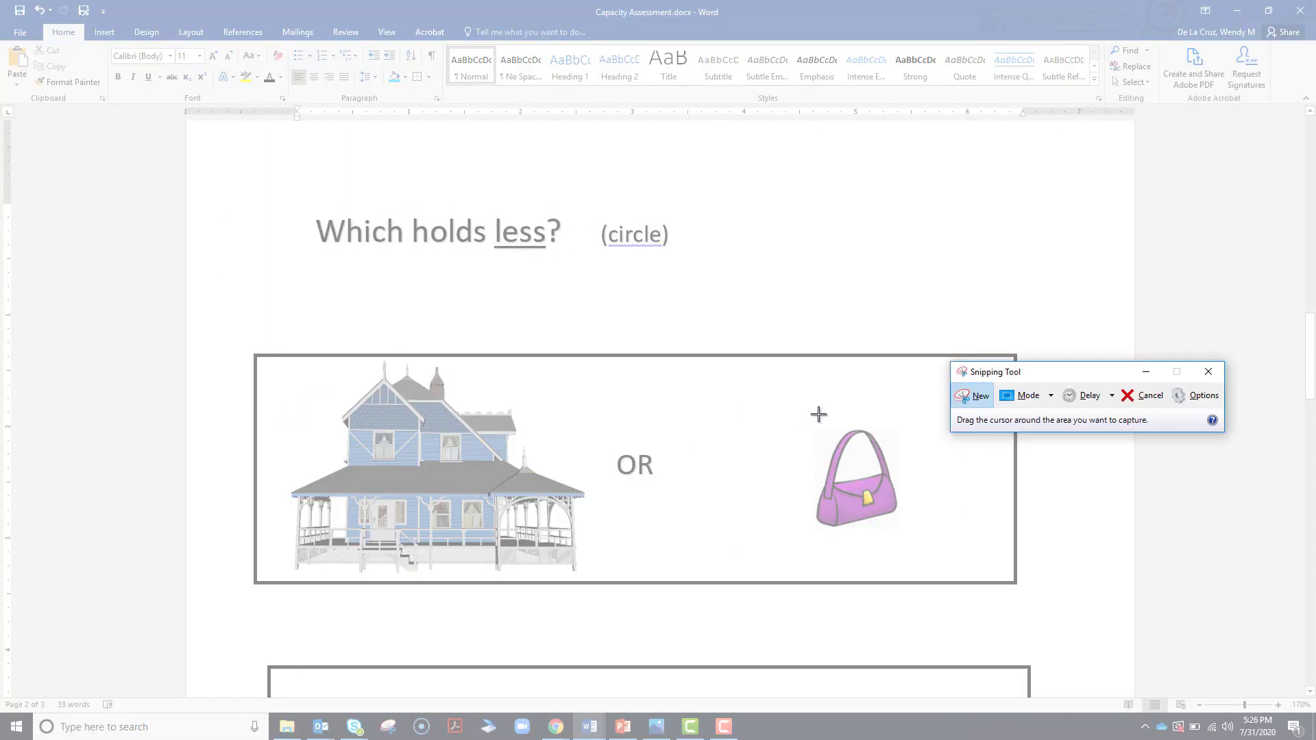
left_click_drag(796, 415, 912, 534)
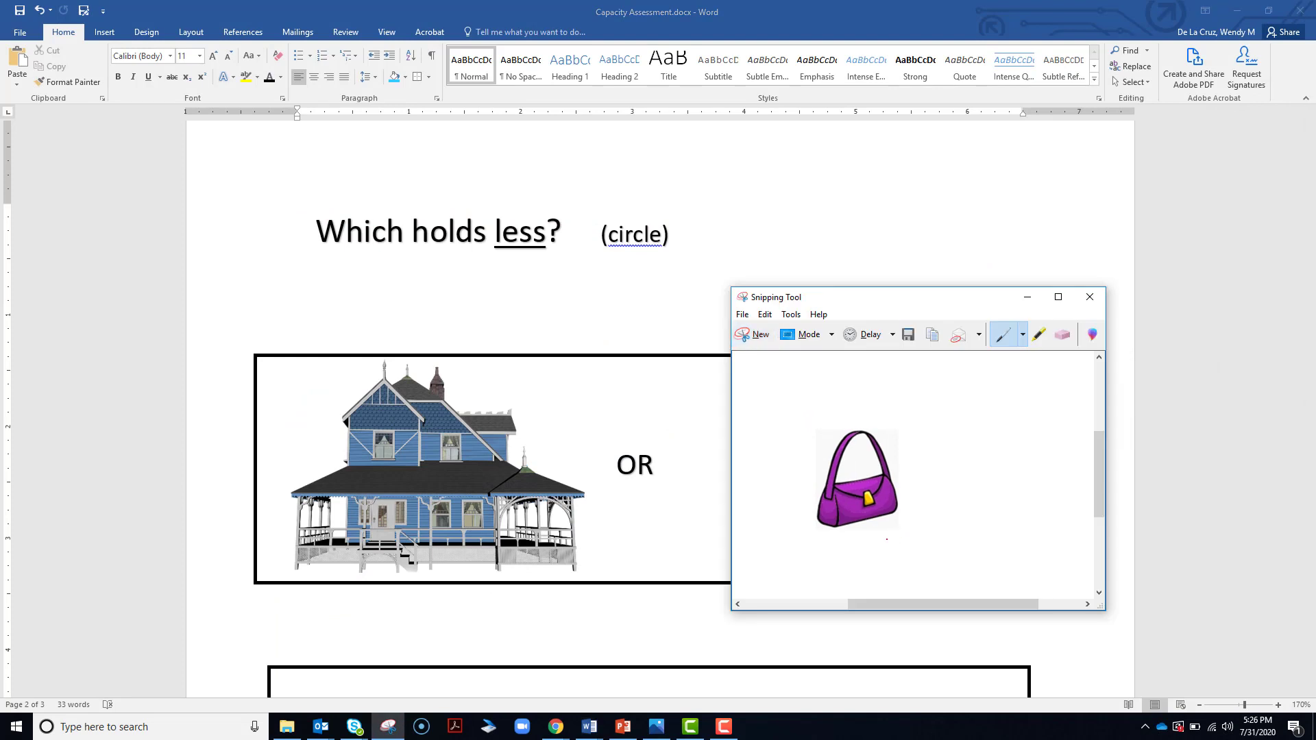
key("ctrl+c")
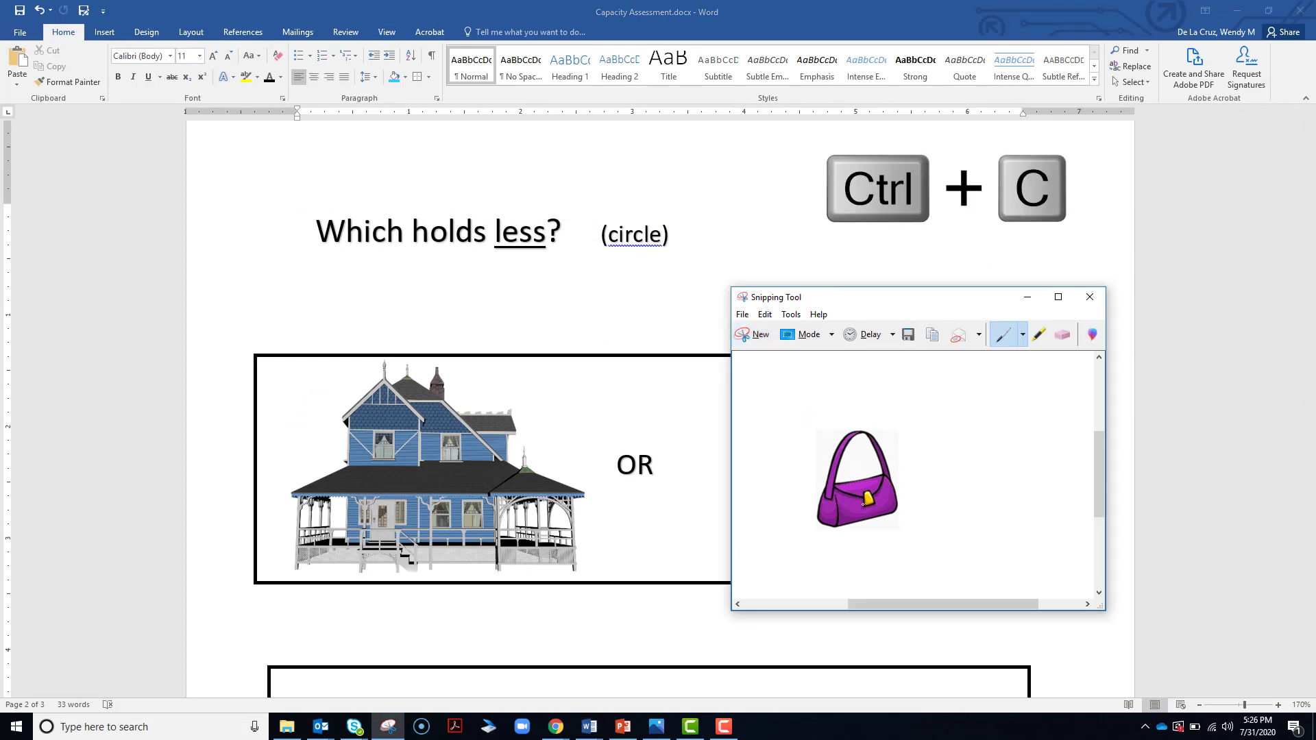
Step: Paste the purse snip after "or" in the Aware question and shrink it to about 90 by 92 pixels
left_click(556, 727)
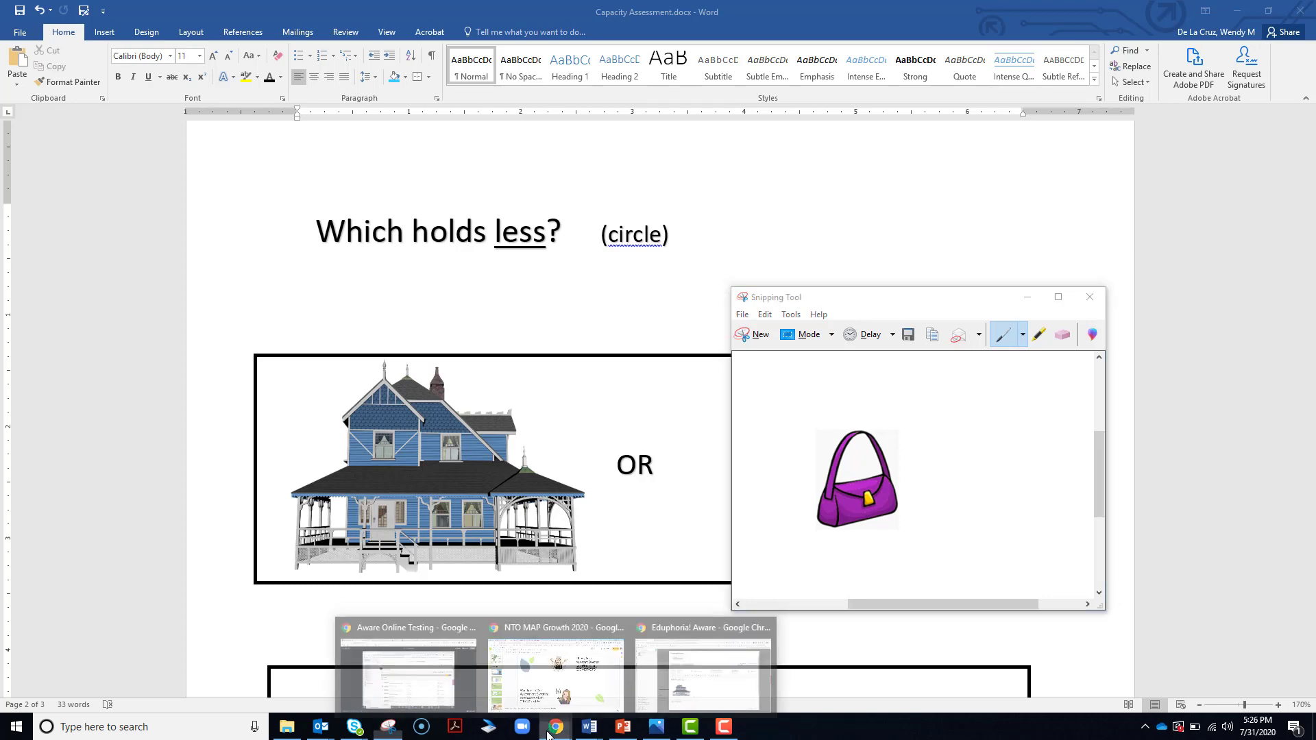
left_click(676, 677)
key("ctrl+v")
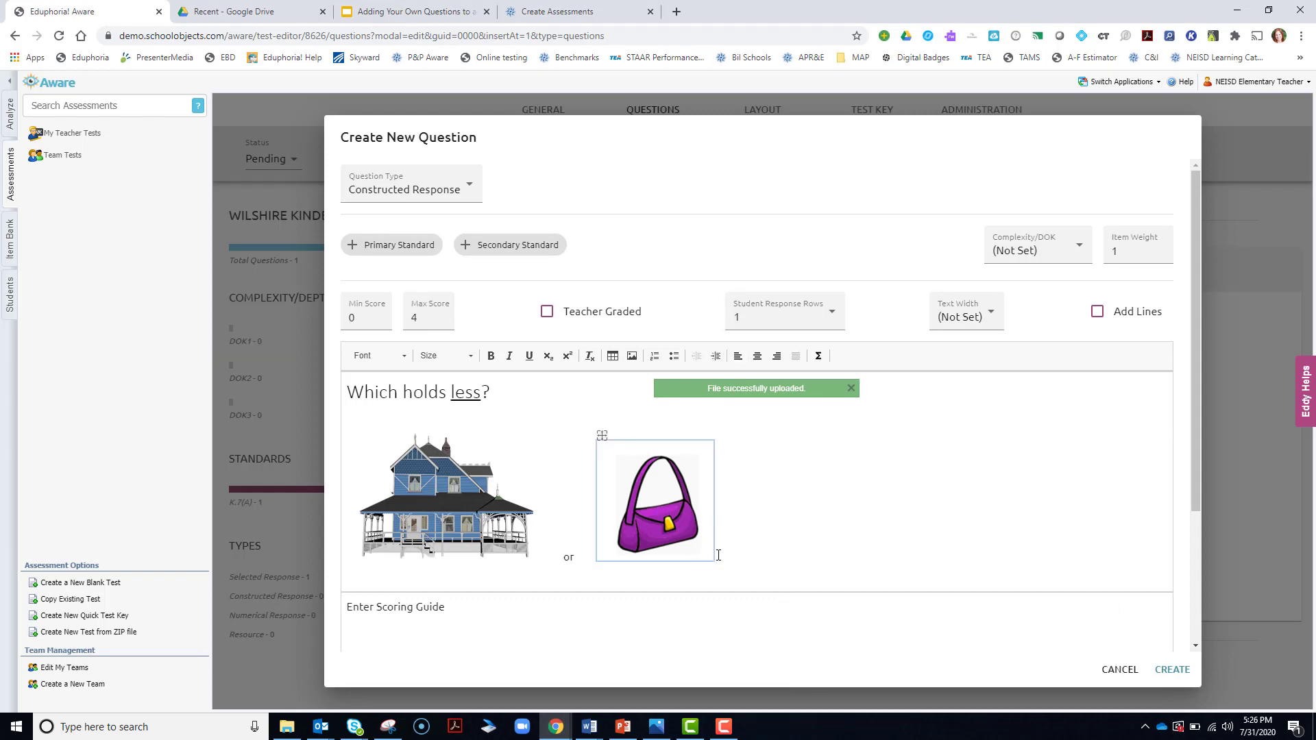
left_click_drag(710, 558, 671, 525)
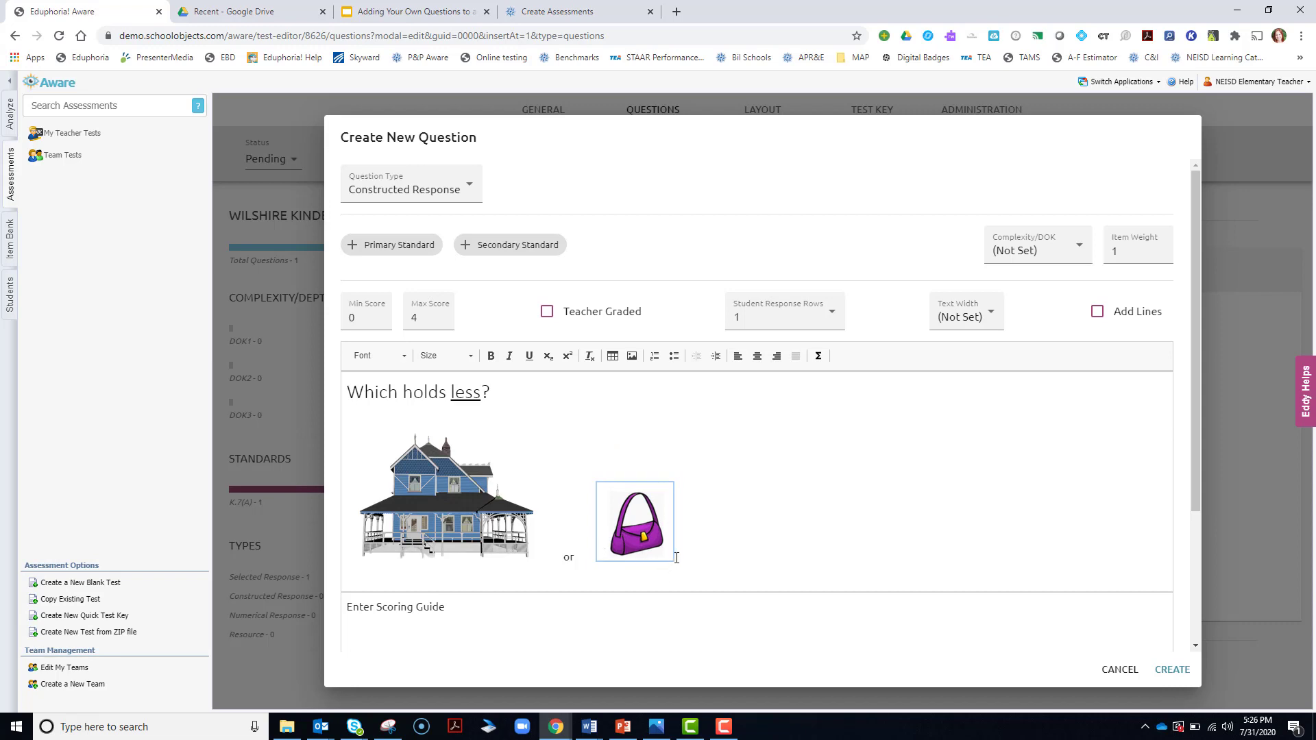
left_click_drag(672, 556, 661, 553)
left_click(703, 549)
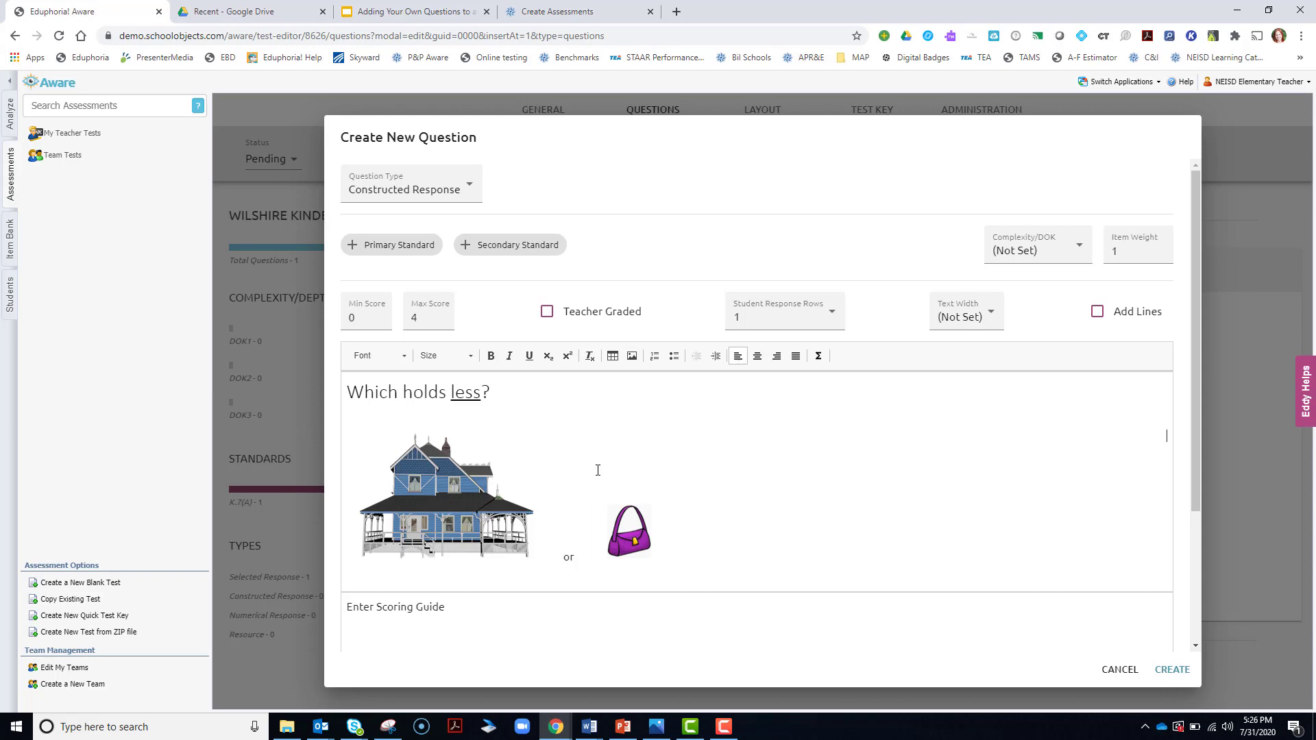
Step: Set the alternative text of the house picture to "house" and of the purse picture to "bag"
double_click(442, 516)
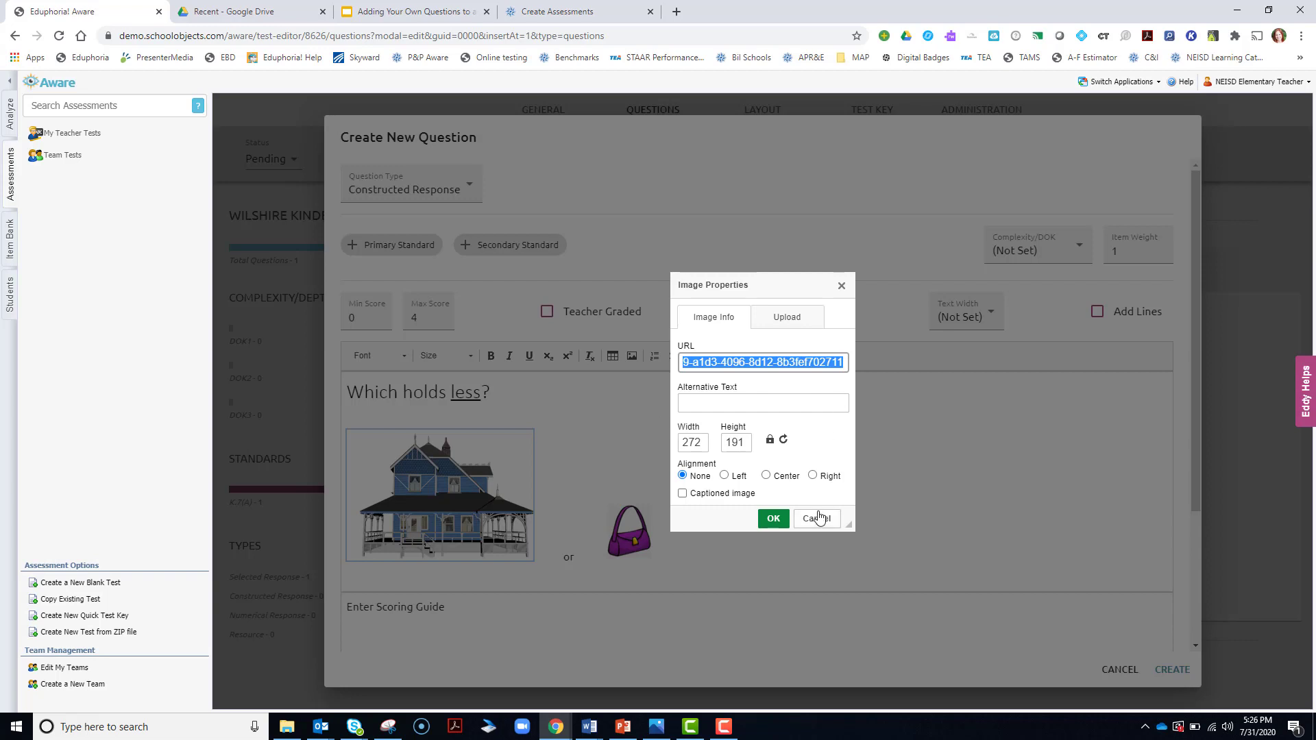
left_click(818, 519)
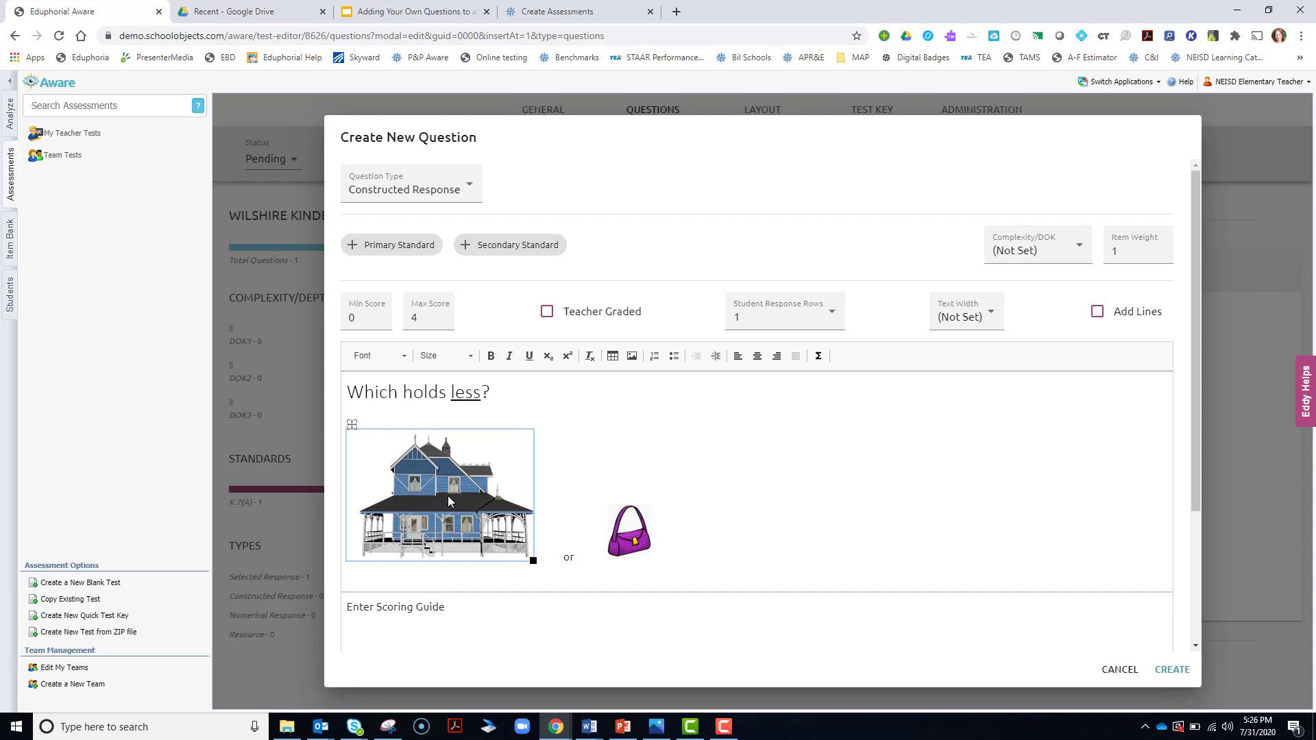
double_click(426, 506)
left_click(734, 401)
type("house")
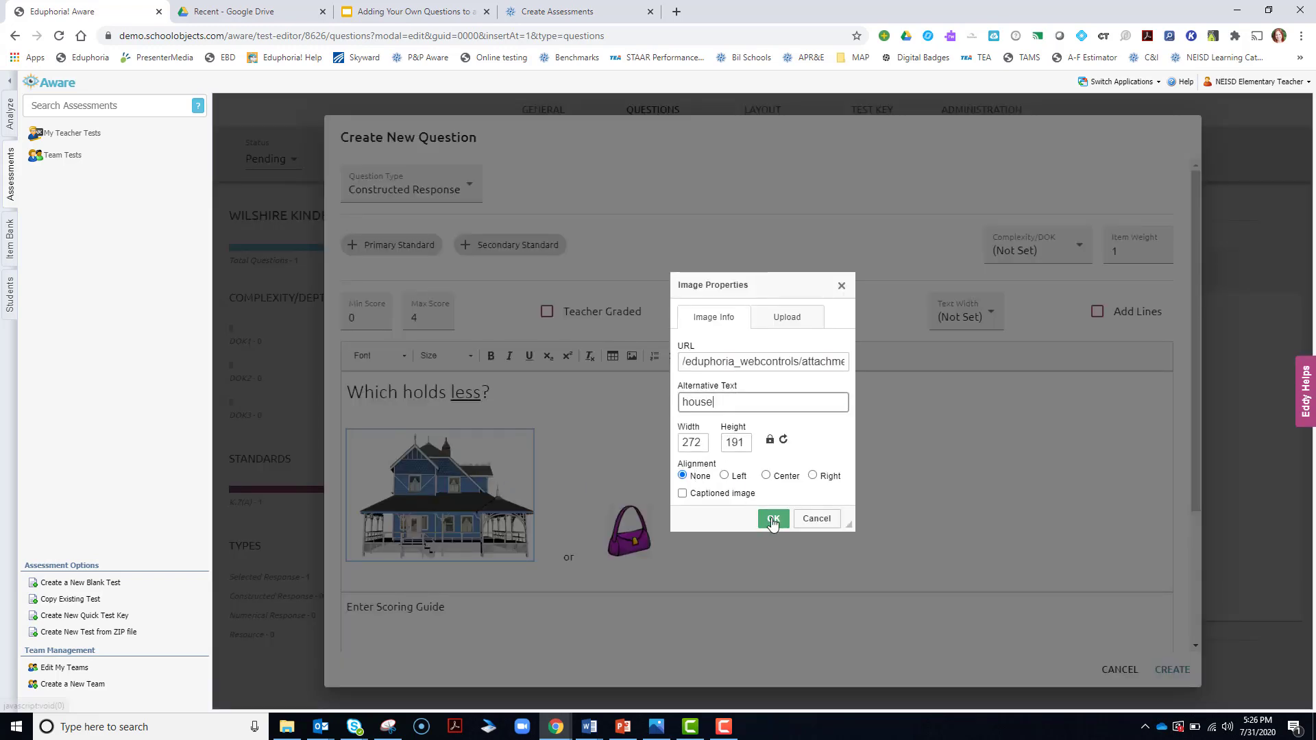
left_click(773, 518)
double_click(628, 547)
left_click(725, 403)
type("bag")
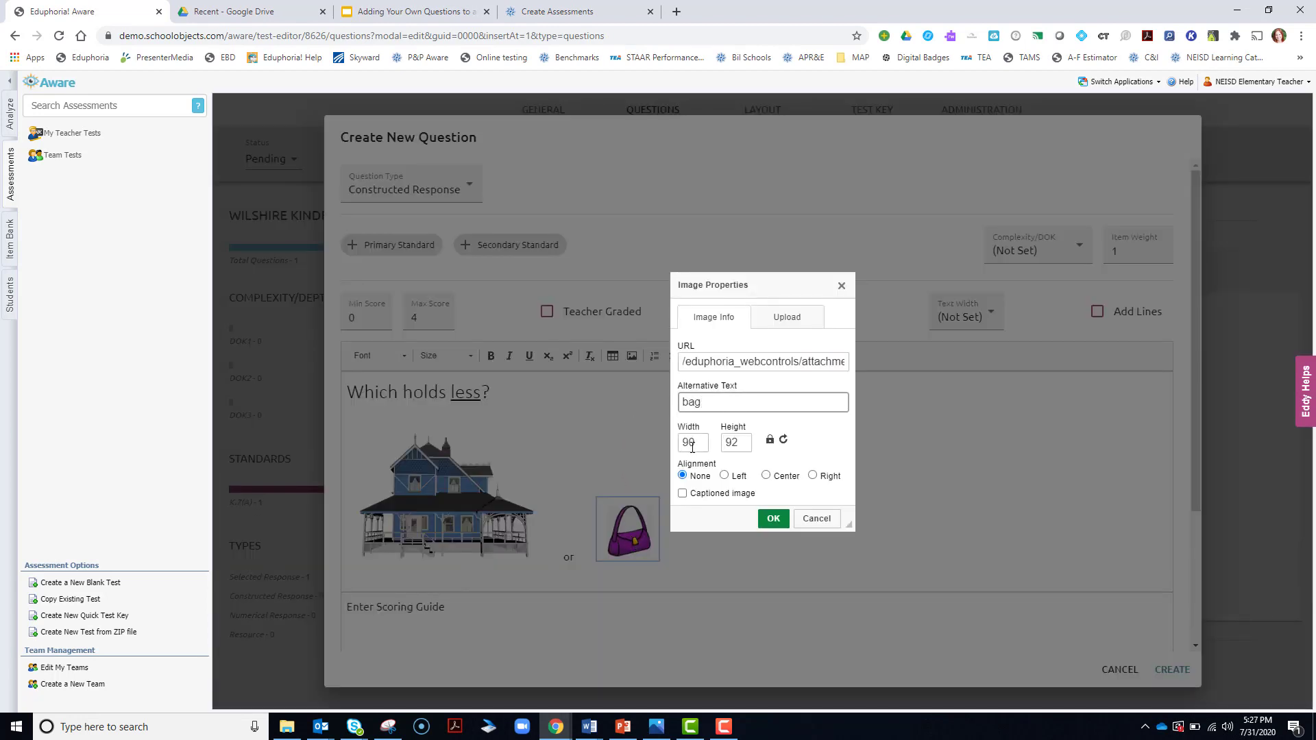
left_click(773, 518)
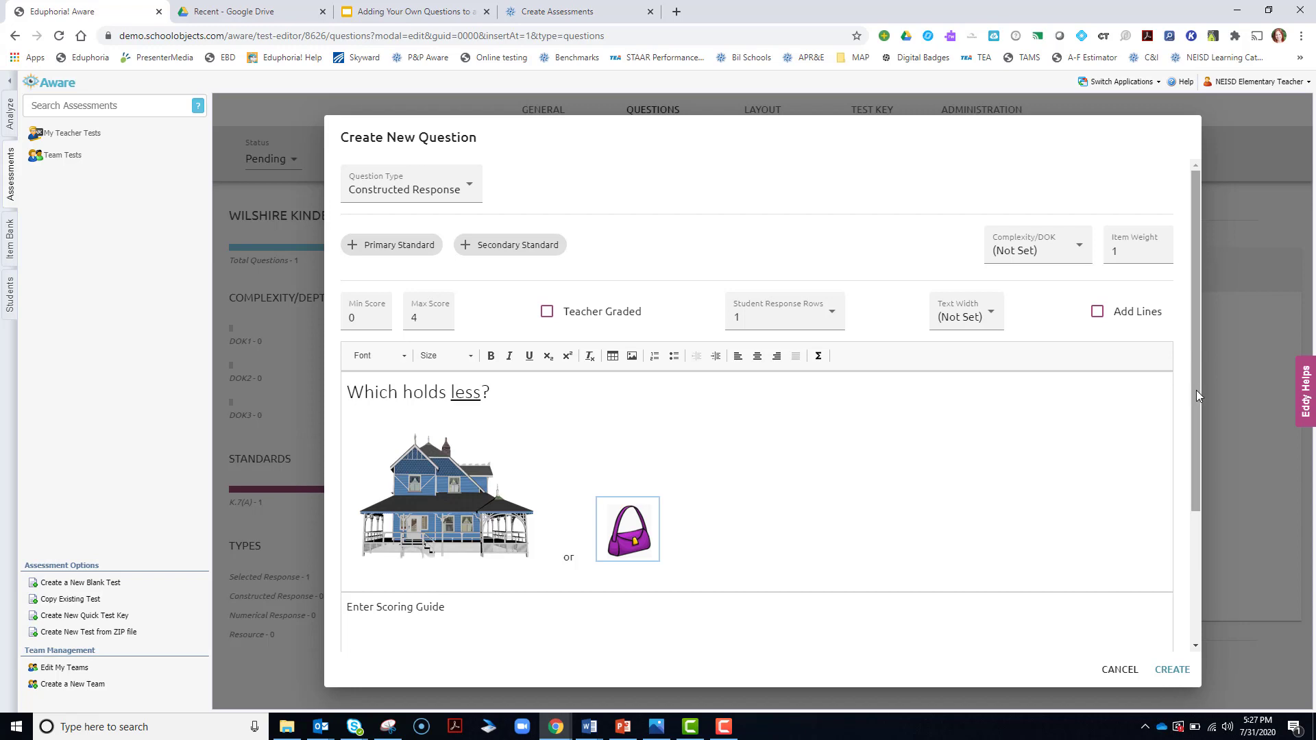
Step: Set the constructed response question's maximum score to 2
left_click_drag(1196, 389, 1200, 544)
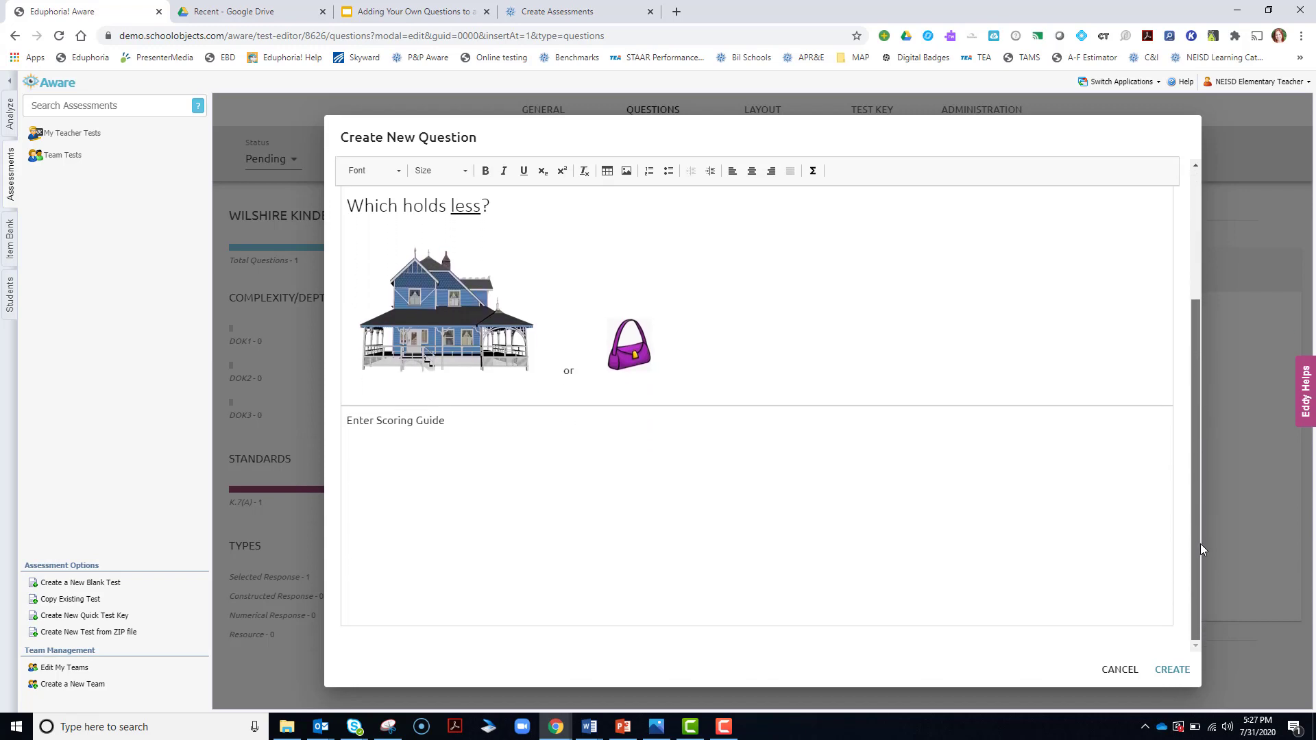
left_click(397, 423)
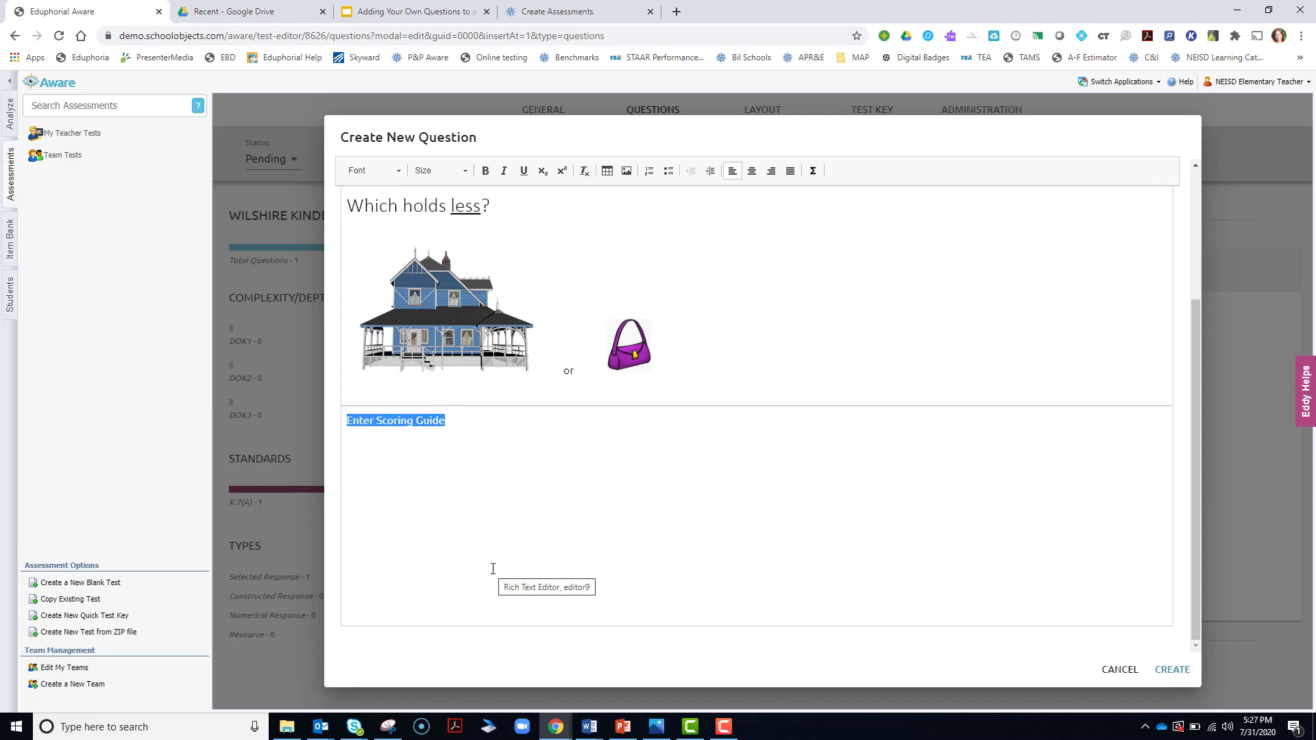
scroll(576, 477, "up", 3)
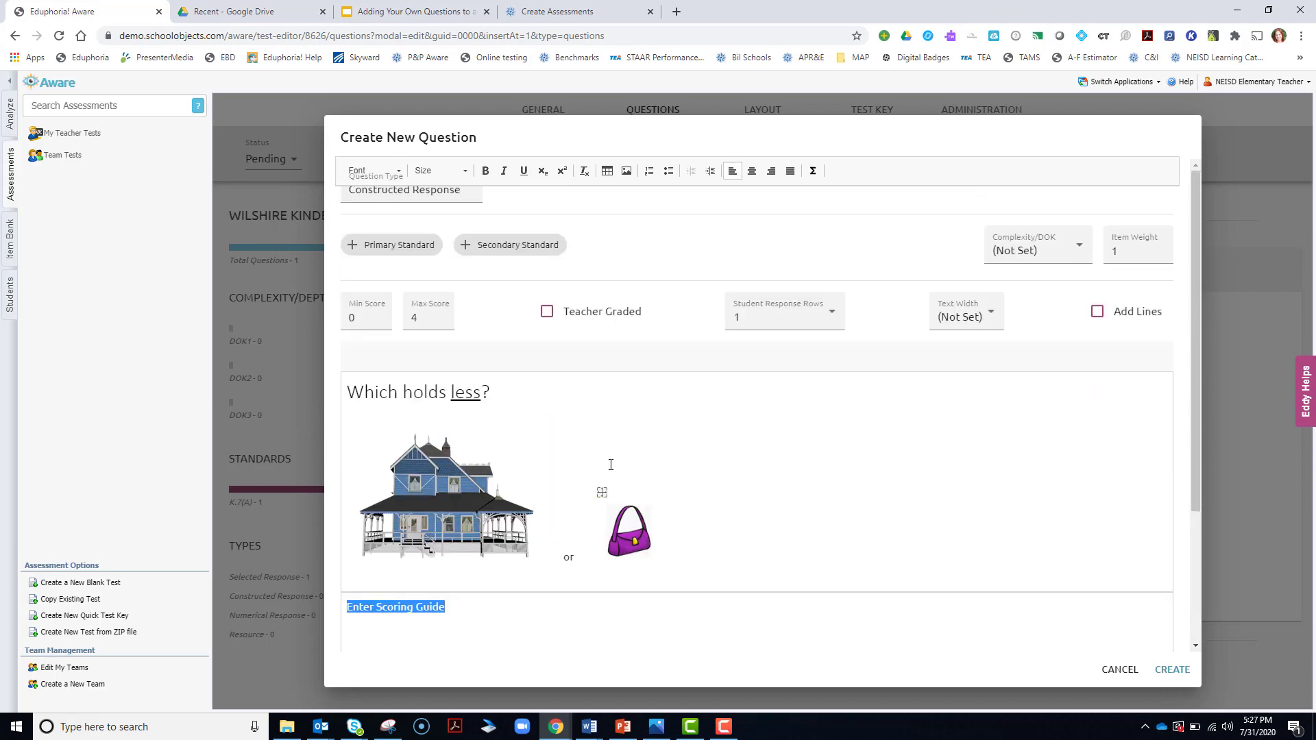
left_click(442, 322)
left_click(442, 322)
left_click(443, 321)
left_click(440, 316)
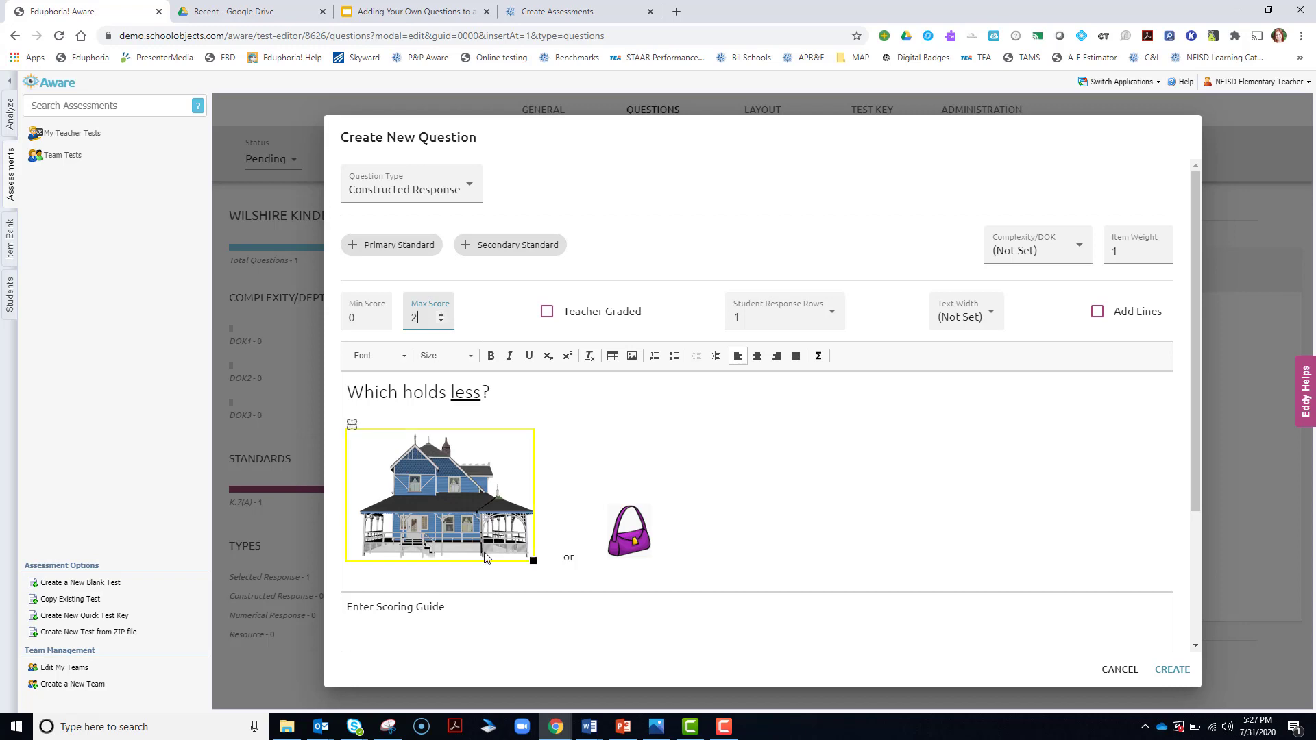
Step: Replace the scoring guide placeholder with "0= house", "1= spelled it wrong, but chose right" and "2 = spelled it correctly and chose correctly" on separate lines
left_click_drag(452, 609, 300, 669)
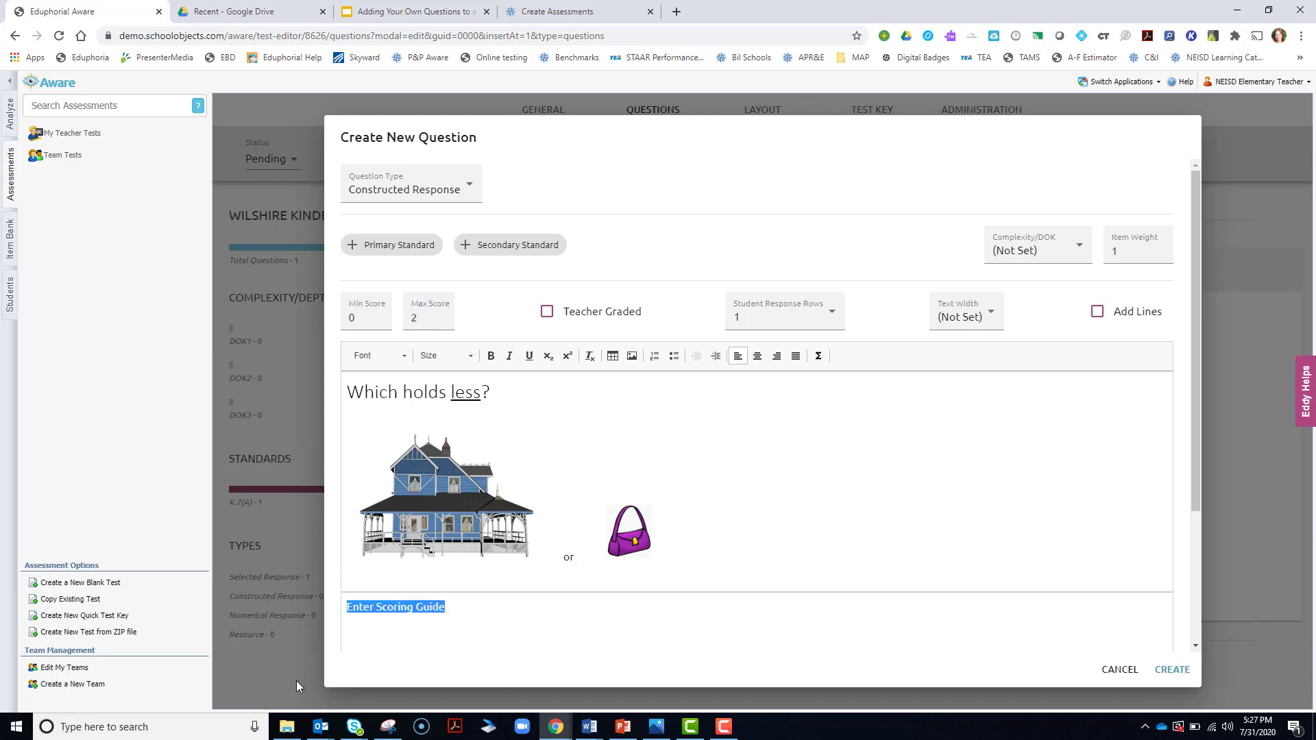
type("0= house ")
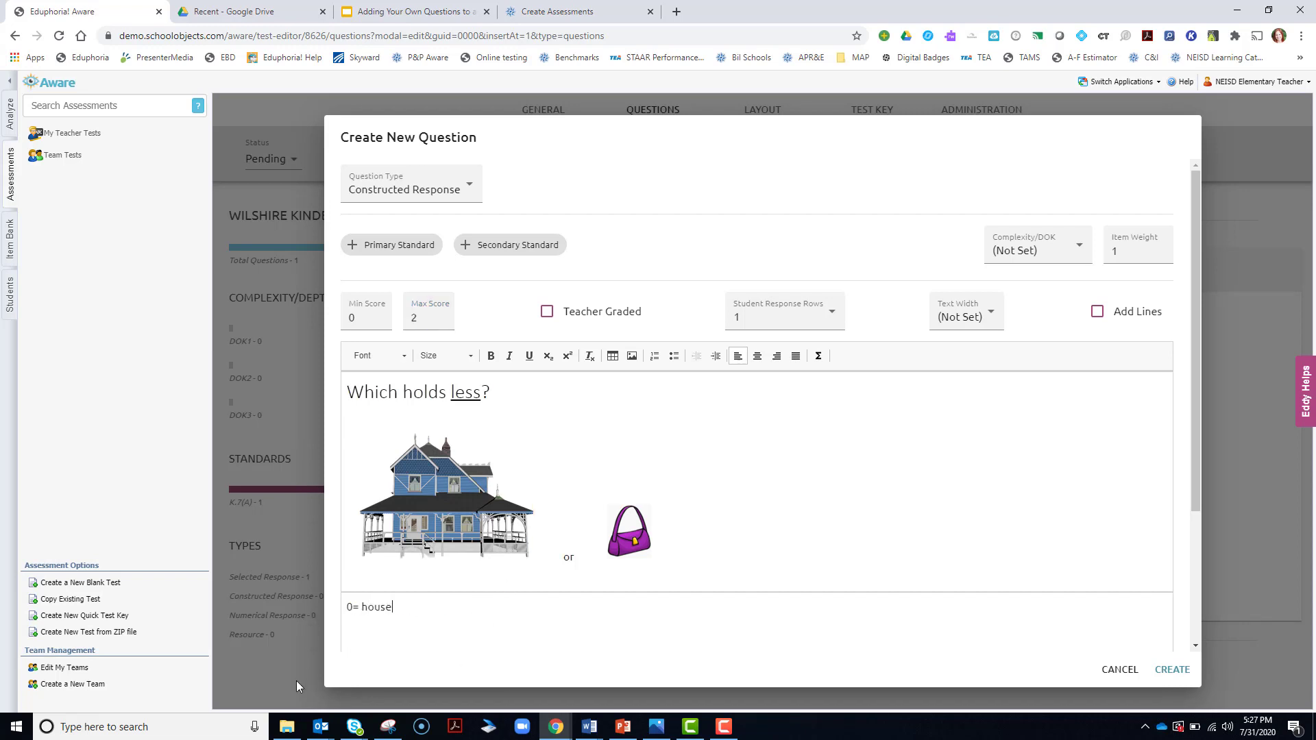
type("1= spelled ir")
key("BackSpace")
type("t wrong, but chose right")
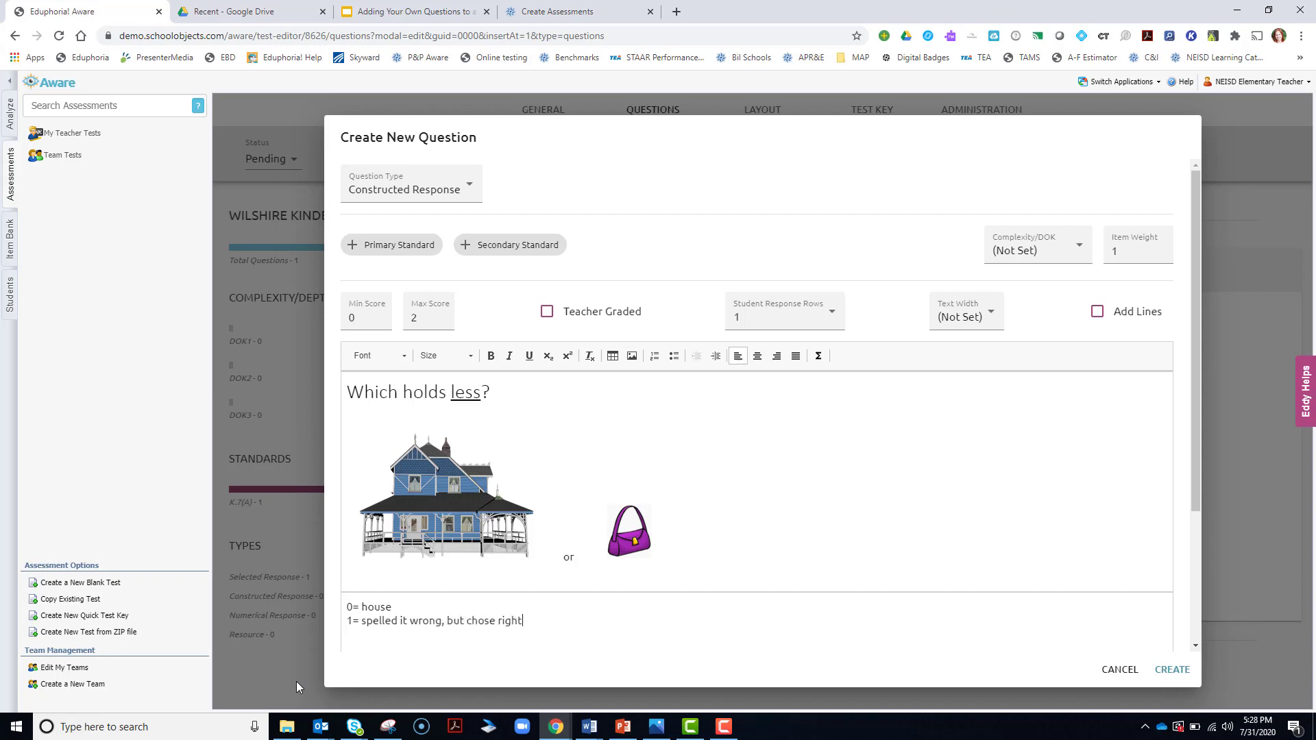
key("Return")
type("2 = spelled it correctly and chose correctly")
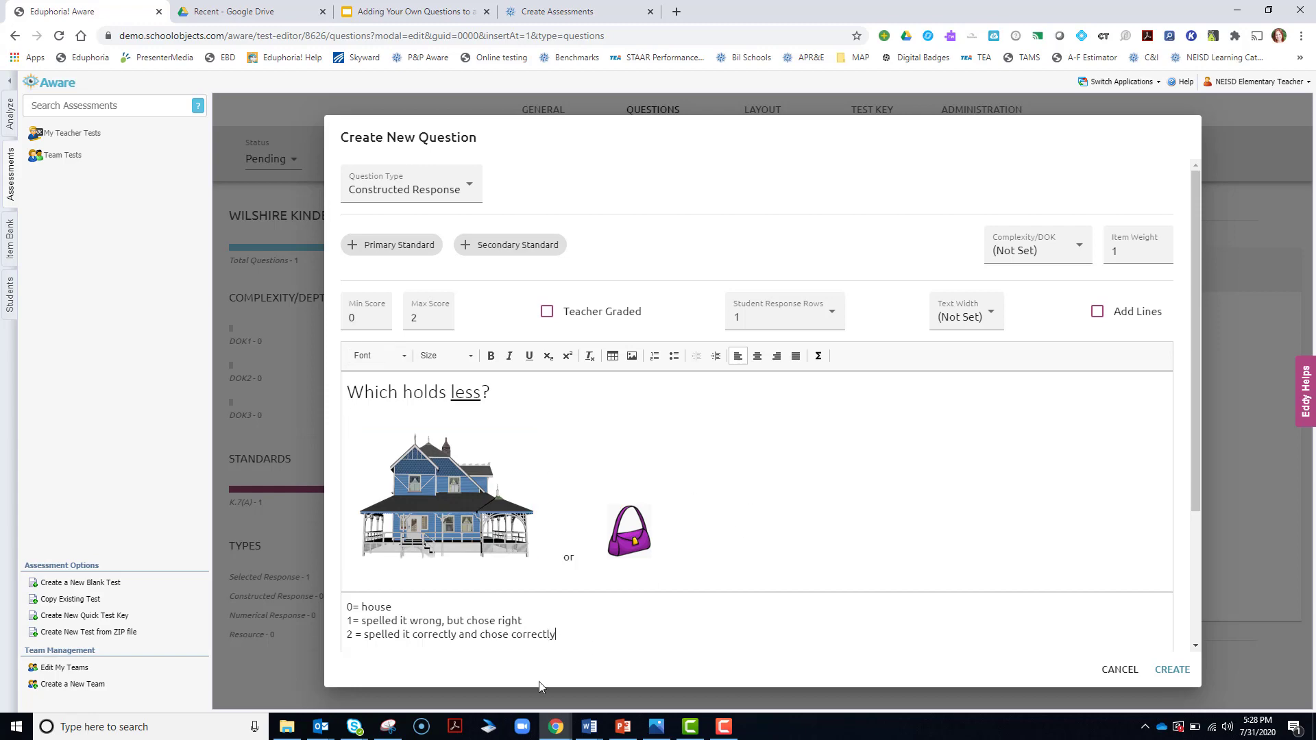
Step: Filter the Kindergarten mathematics standards by "capa" and assign K.7(A) as the constructed response question's primary standard
left_click(385, 247)
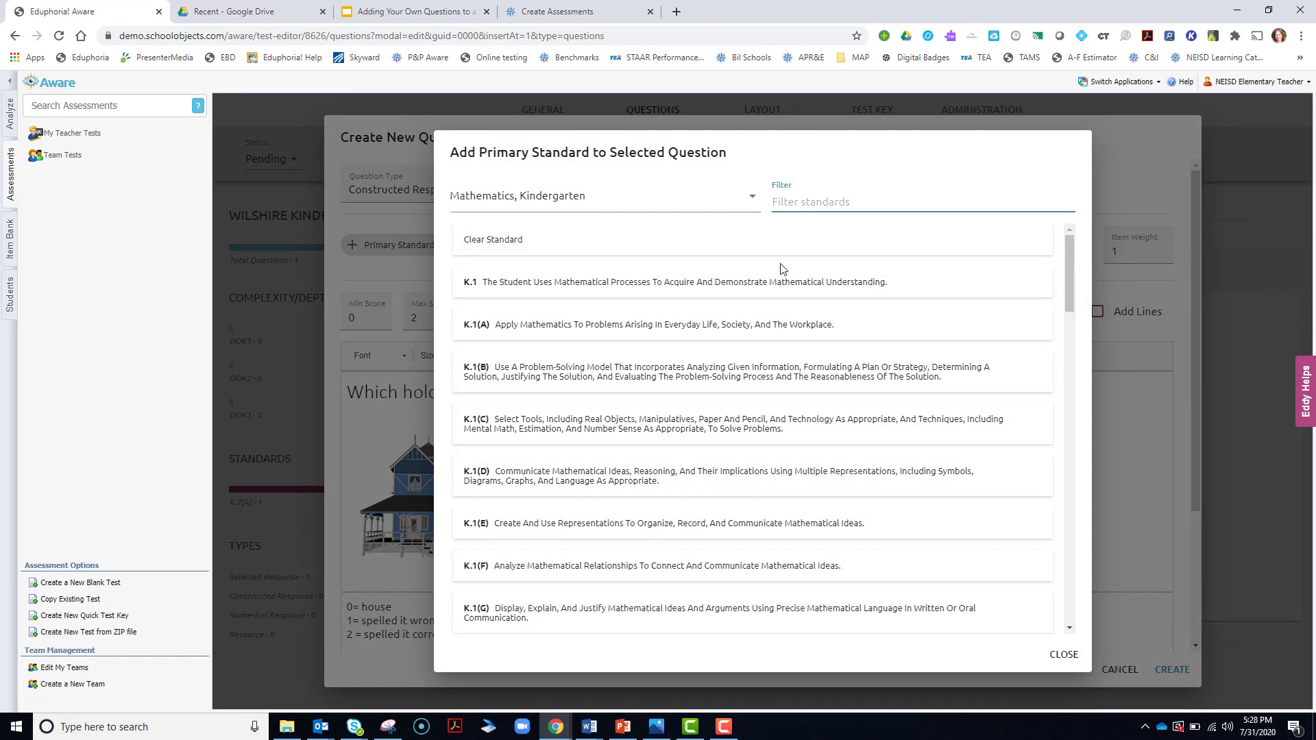
type("capa")
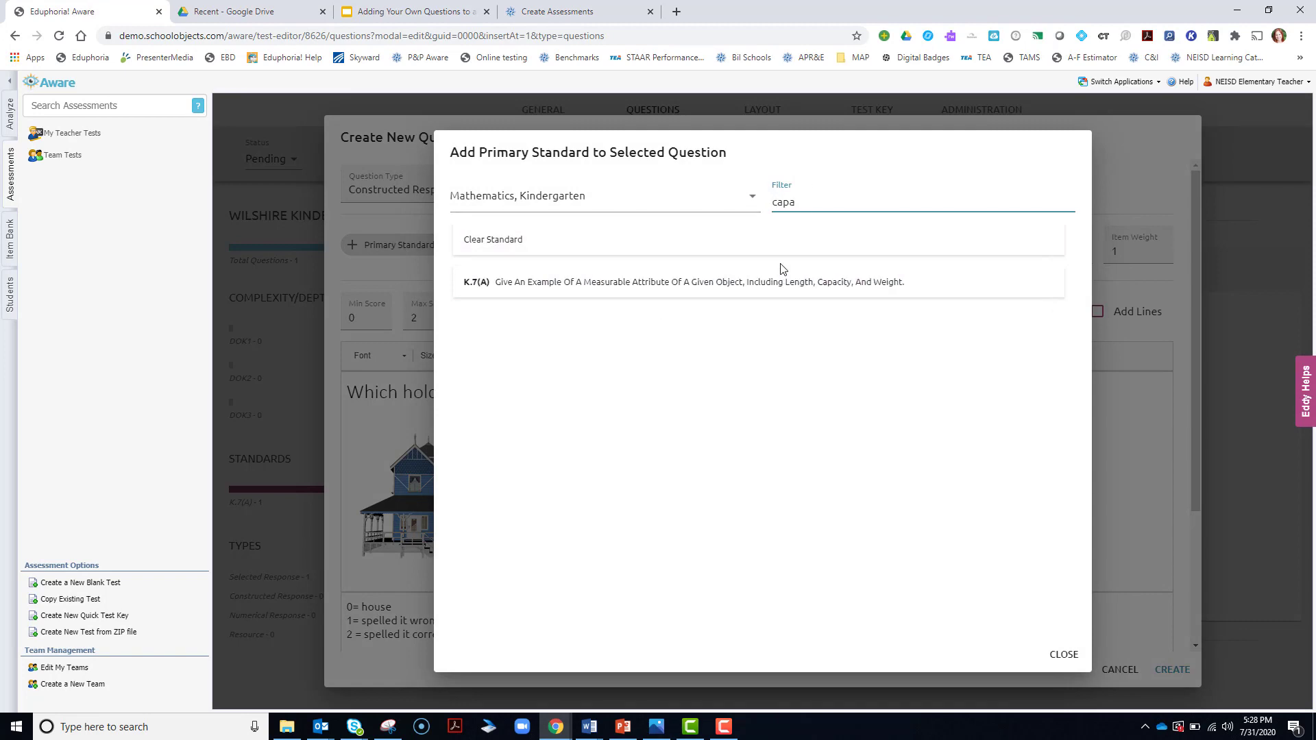
left_click(495, 292)
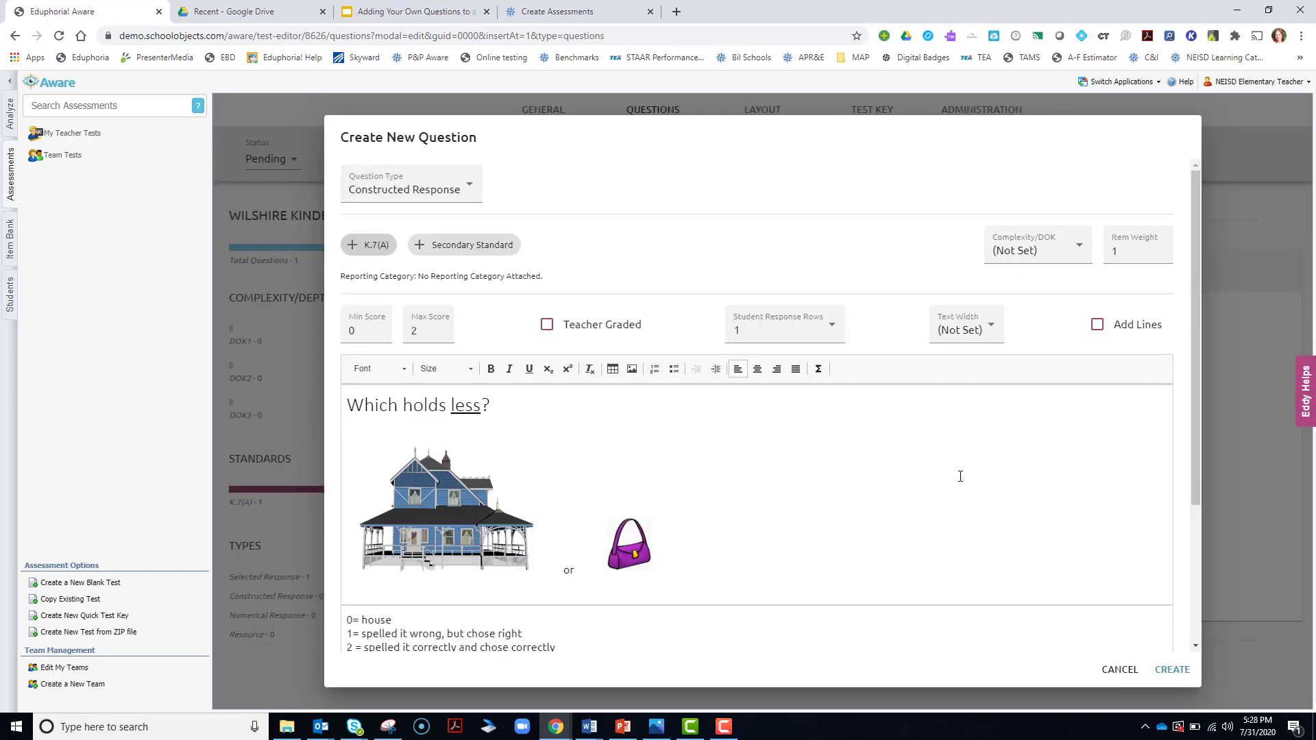
Step: Examine the student response row choices, the Add Lines option and the text width choices of the constructed response question
left_click(791, 333)
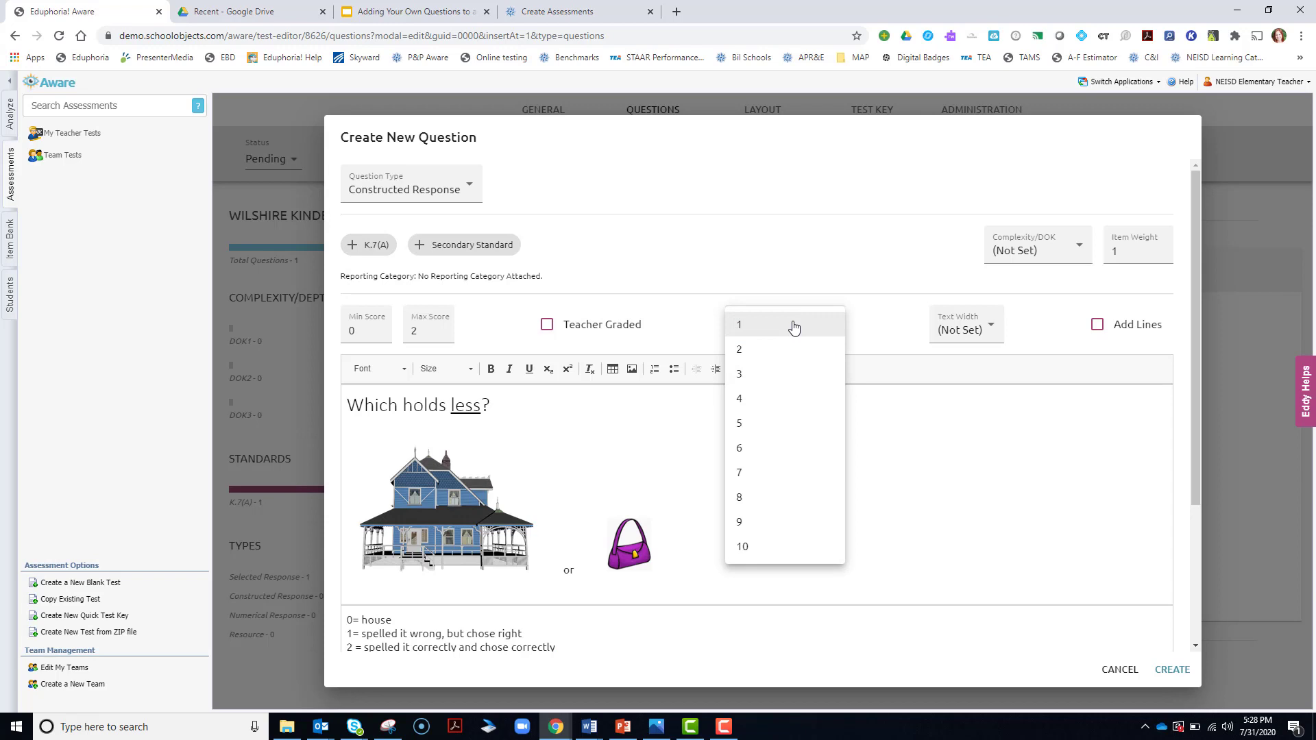
left_click(794, 326)
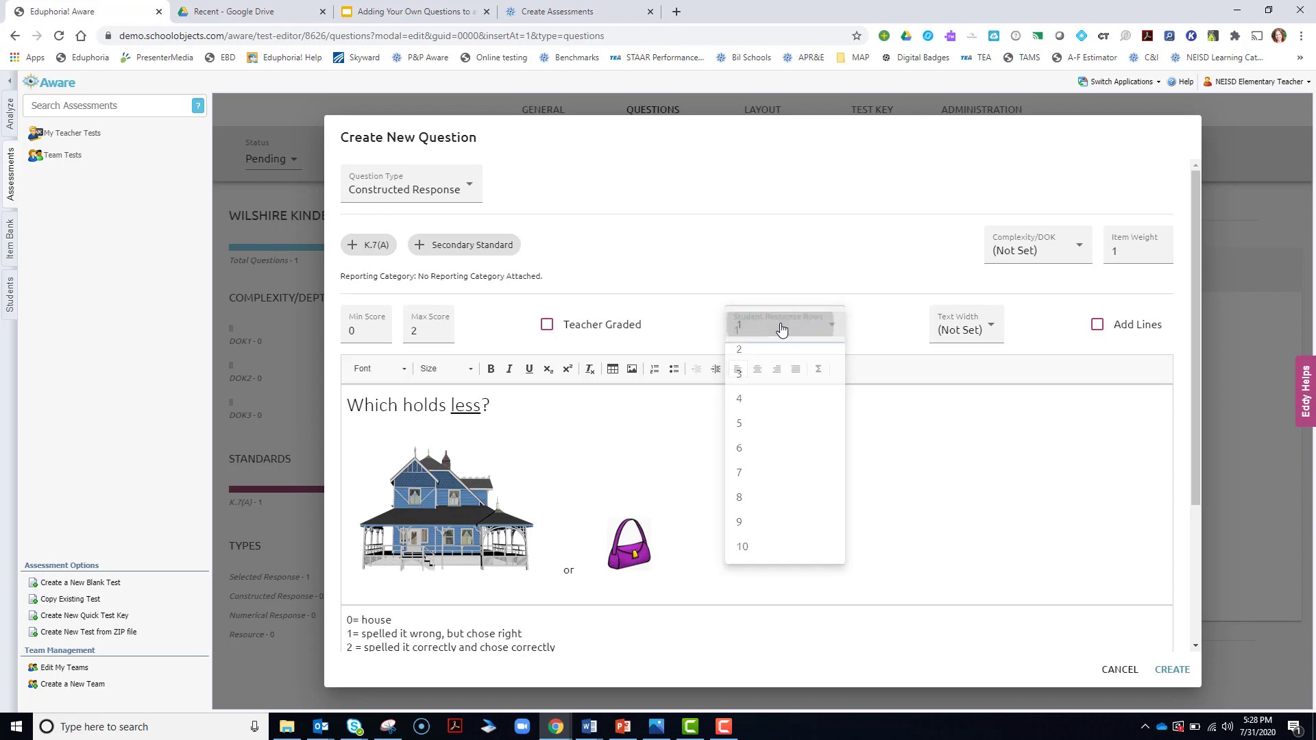
left_click(805, 332)
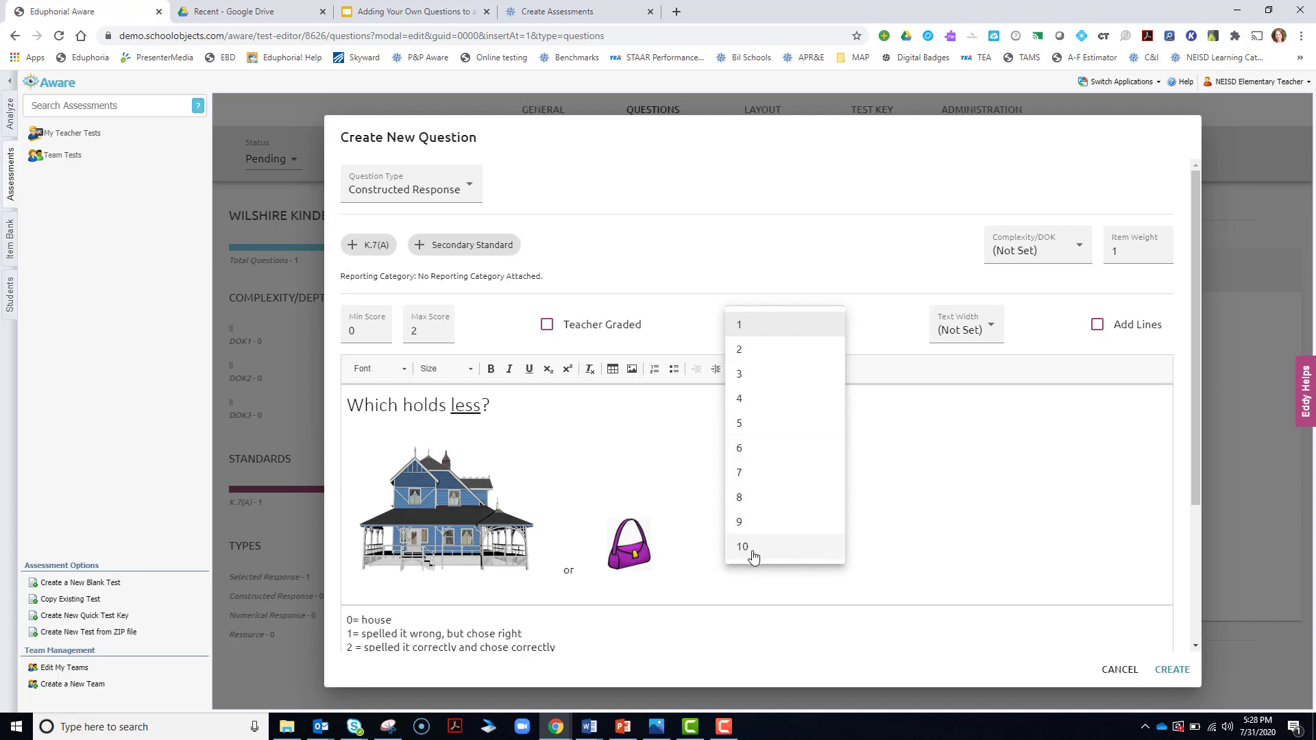
left_click(762, 330)
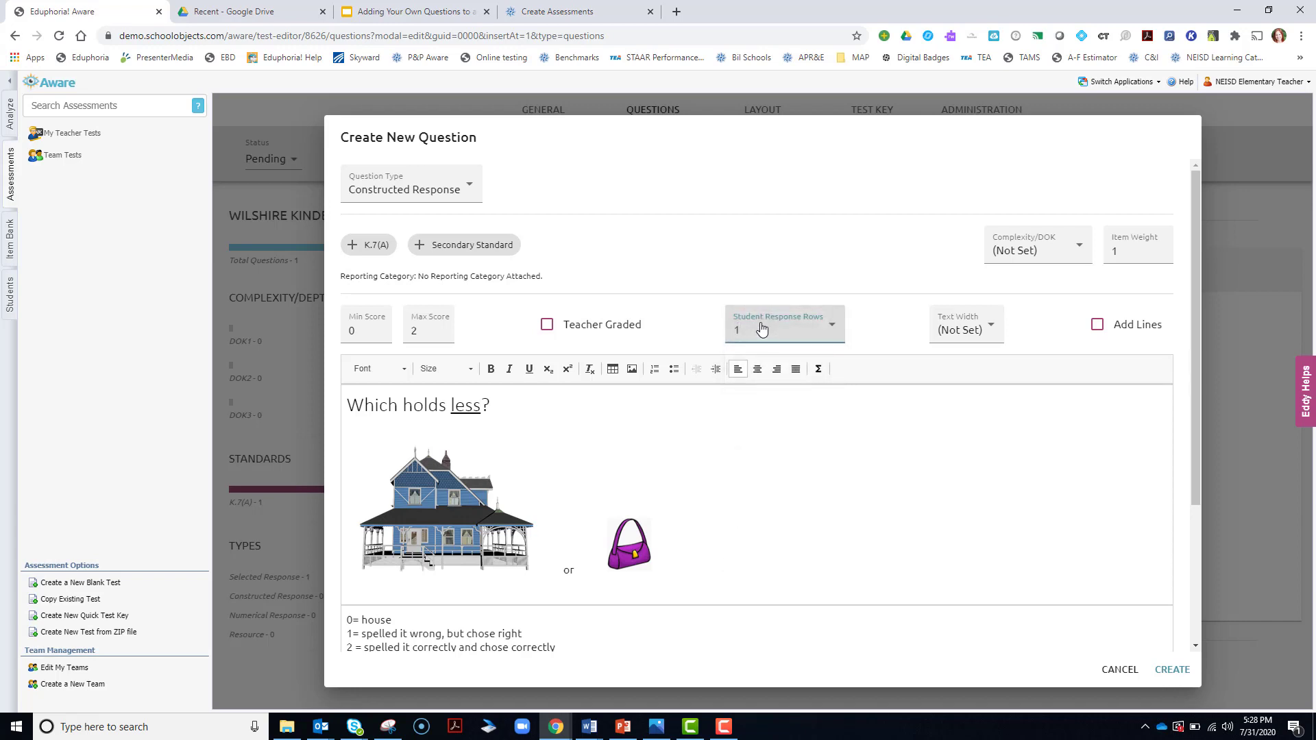
left_click(1096, 328)
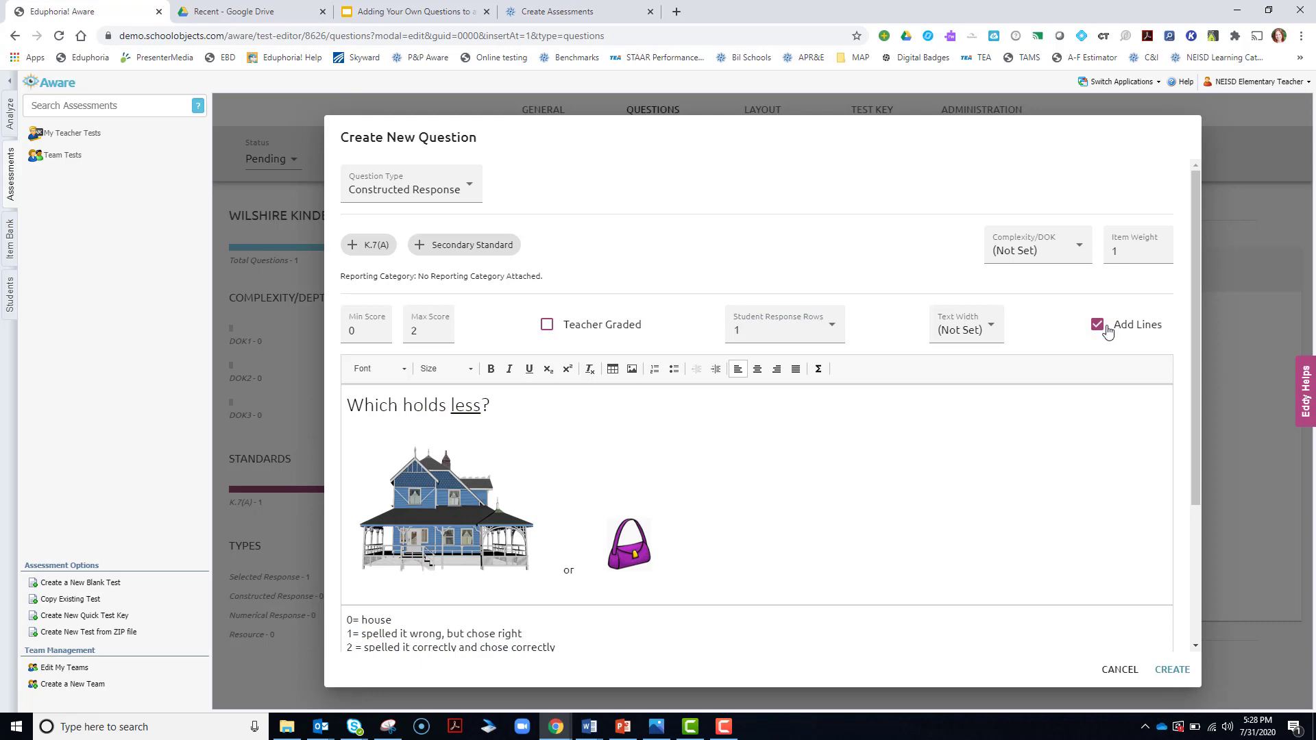
left_click(1096, 327)
left_click(980, 333)
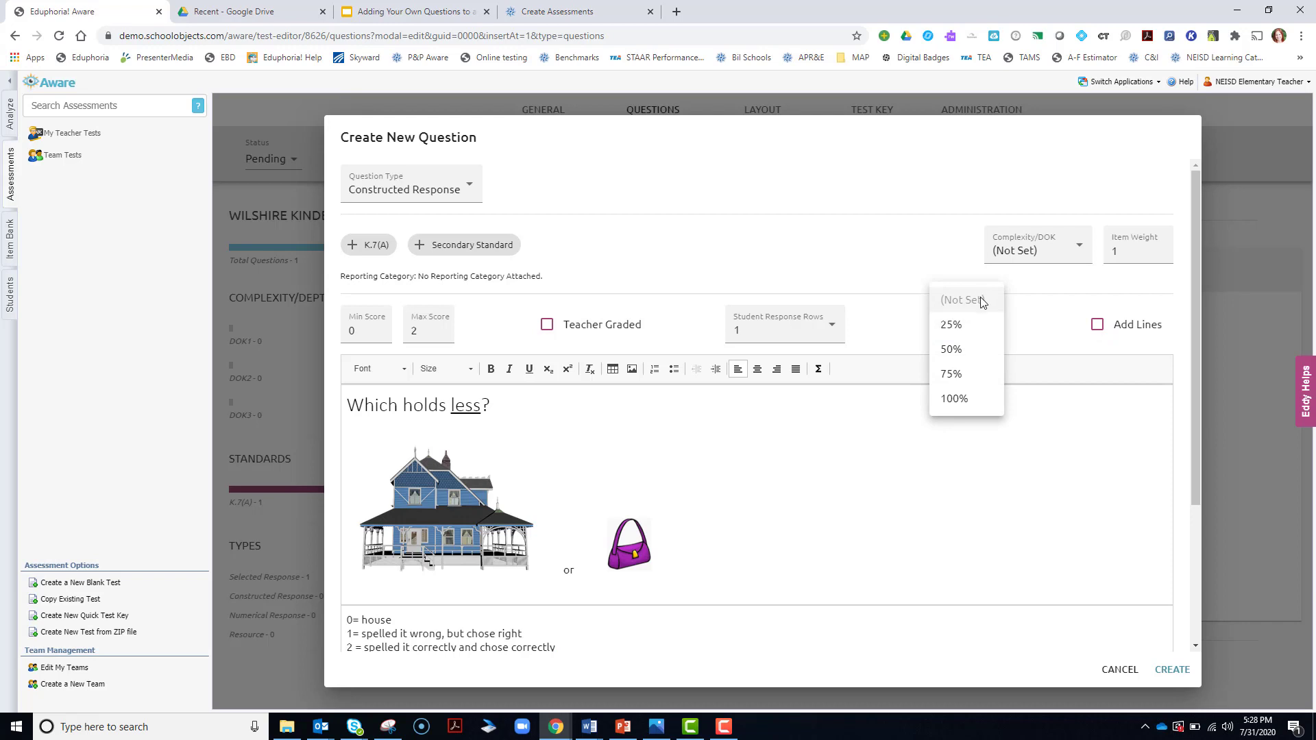
left_click(1040, 312)
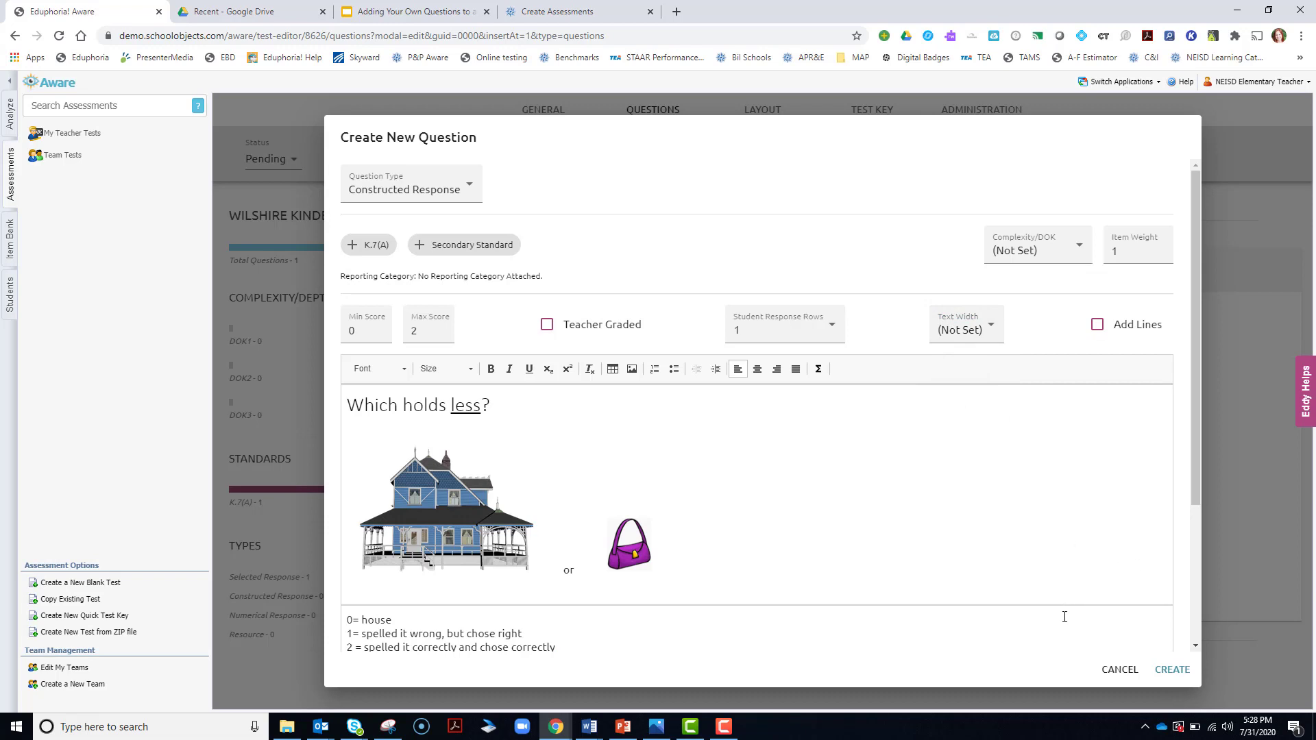
Step: Create the constructed response question and bring it into view in the test's question list
left_click(1180, 672)
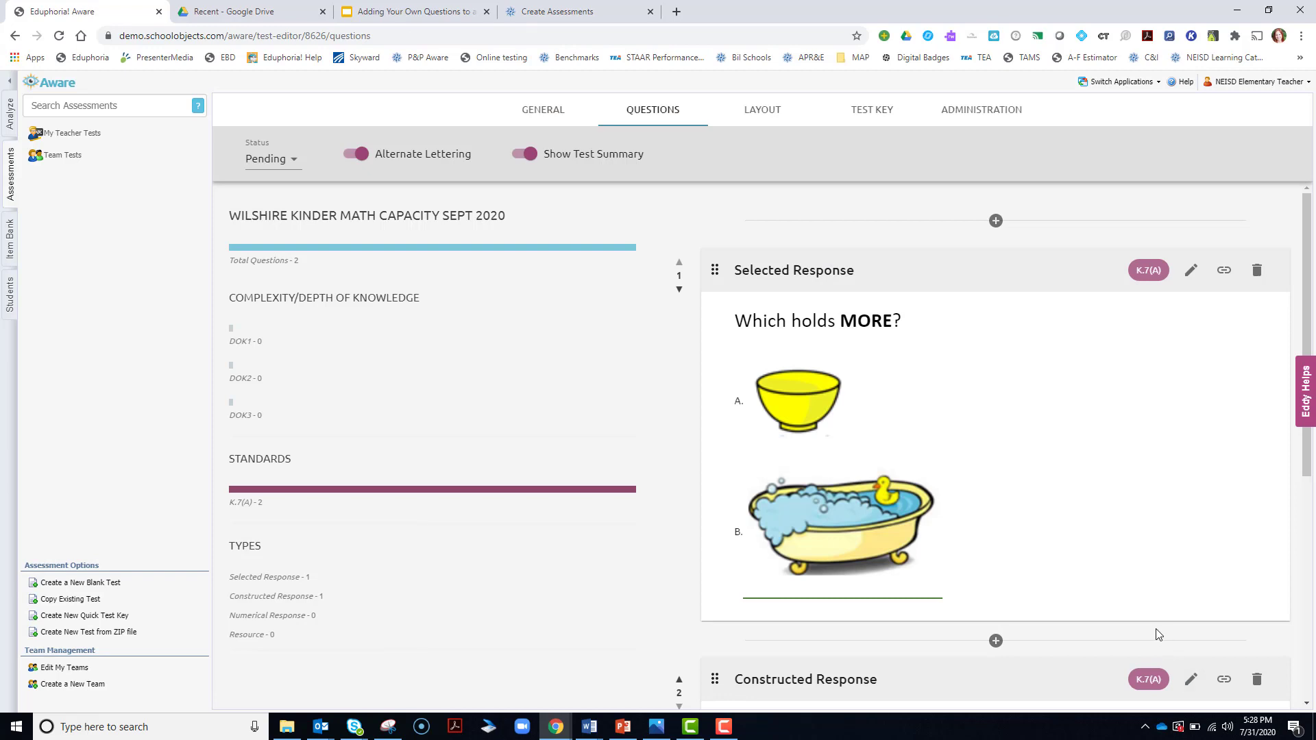
scroll(1138, 617, "down", 1)
scroll(1134, 614, "down", 5)
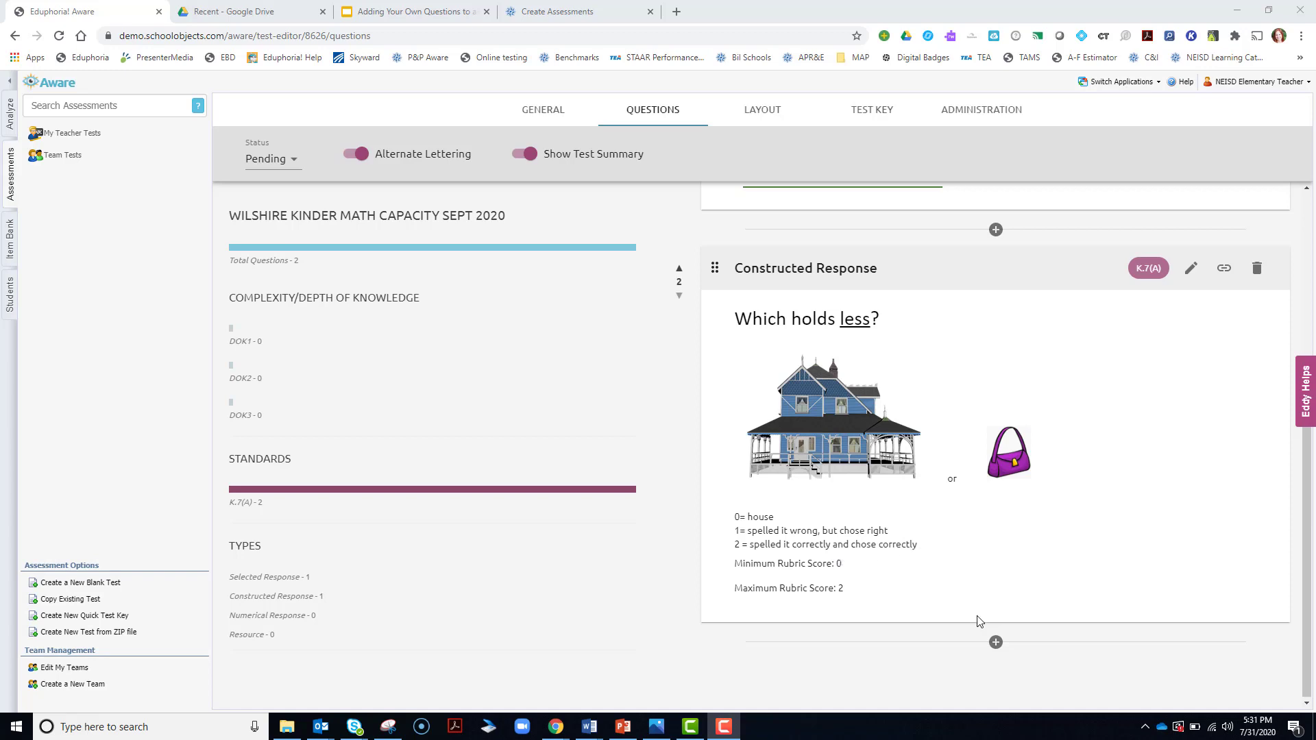
Step: Add a new item after the constructed response question and set its question type to Numerical Response
left_click(996, 643)
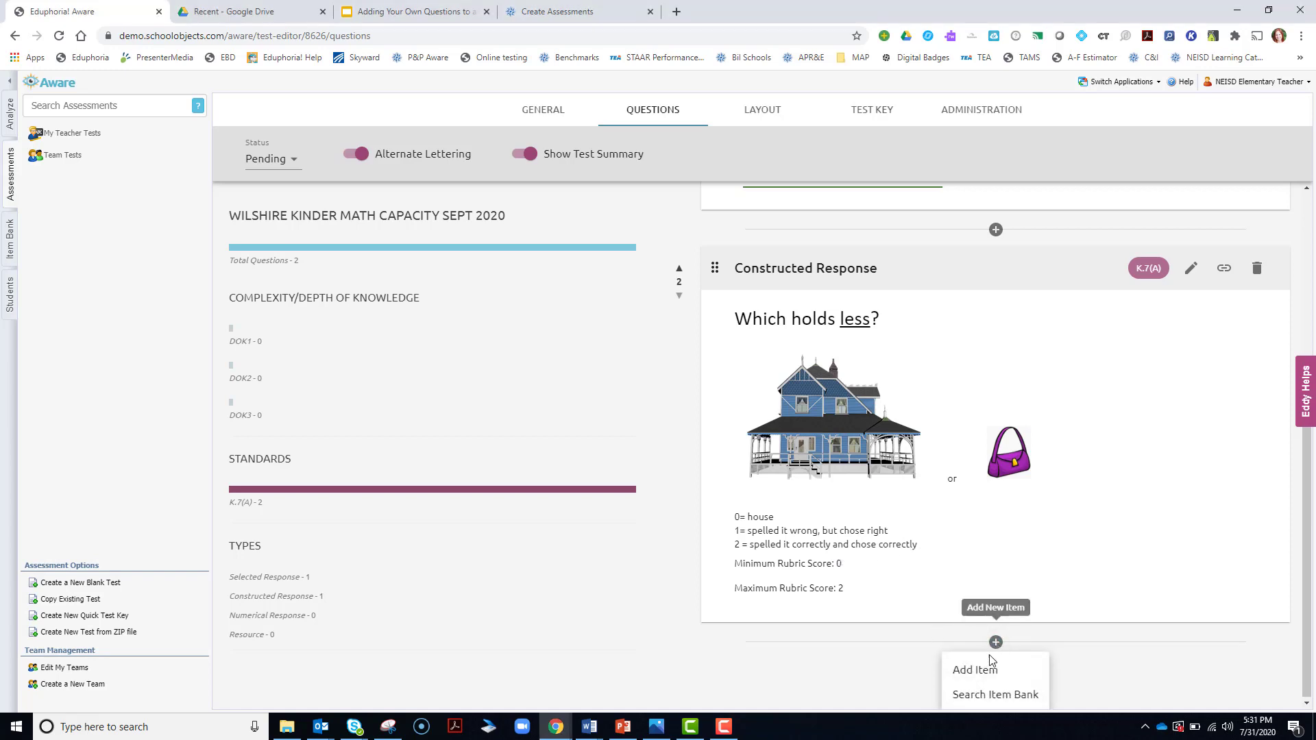
left_click(976, 672)
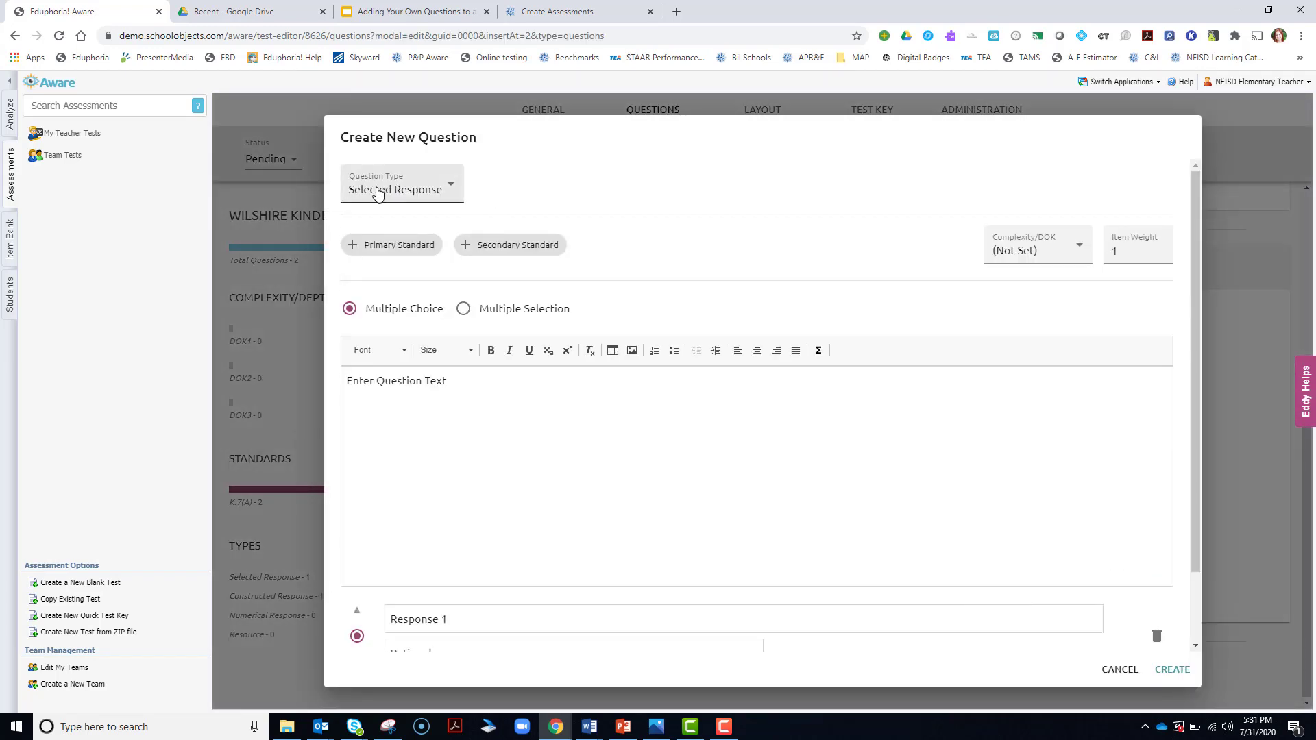
left_click(379, 192)
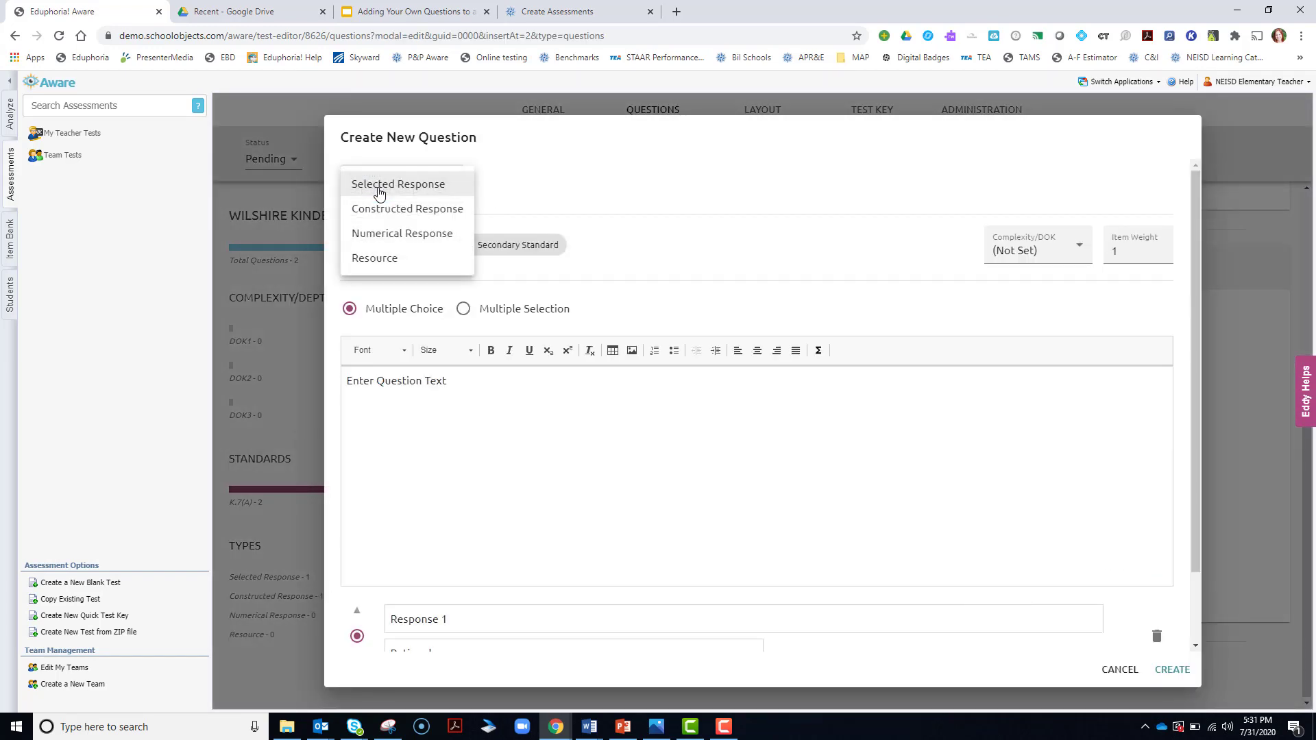
left_click(386, 236)
Step: Switch to Capacity Assessment.docx in Word and copy the giraffe picture
mouse_move(587, 730)
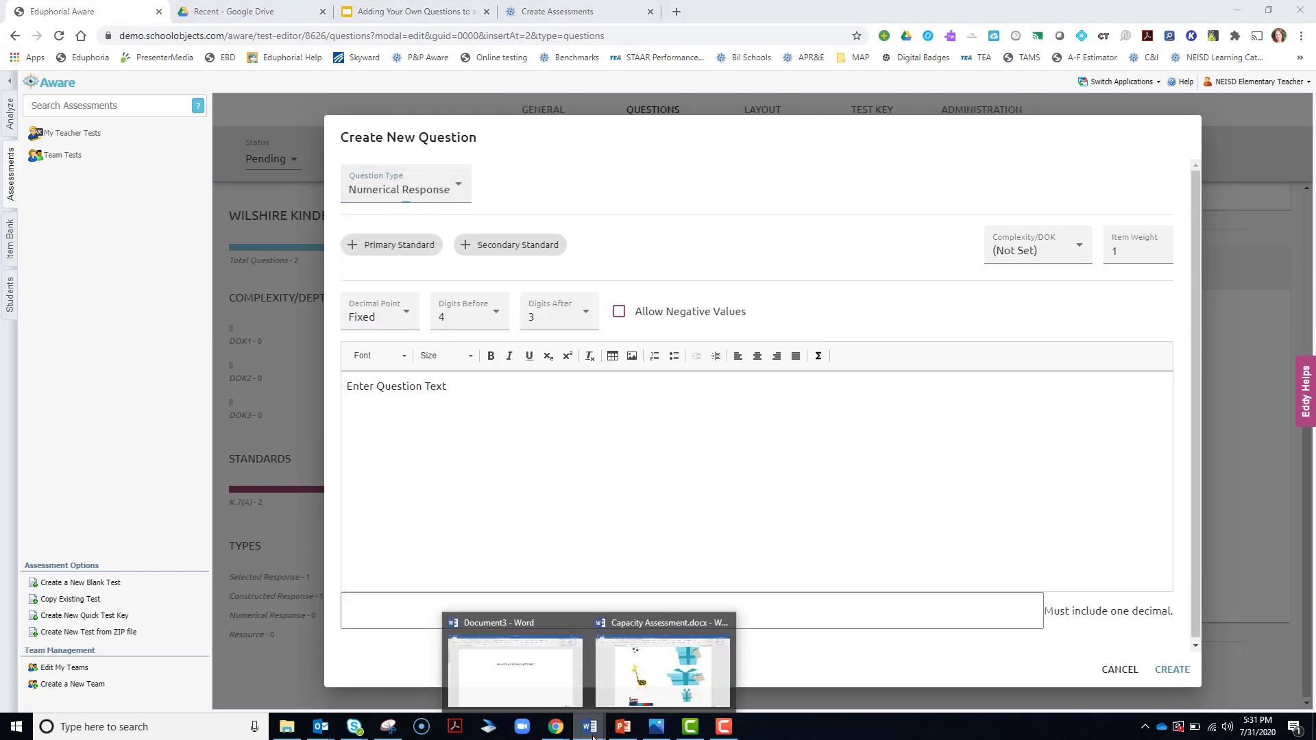
left_click(655, 672)
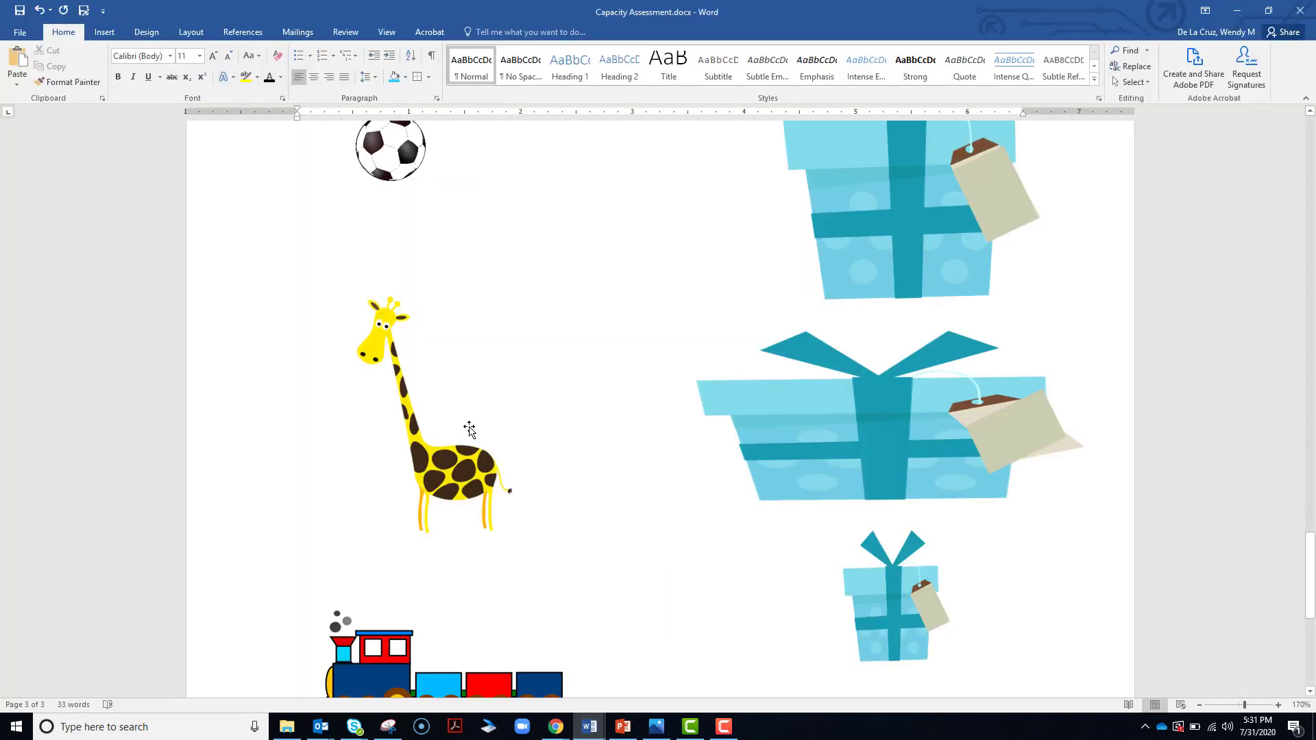
left_click(436, 463)
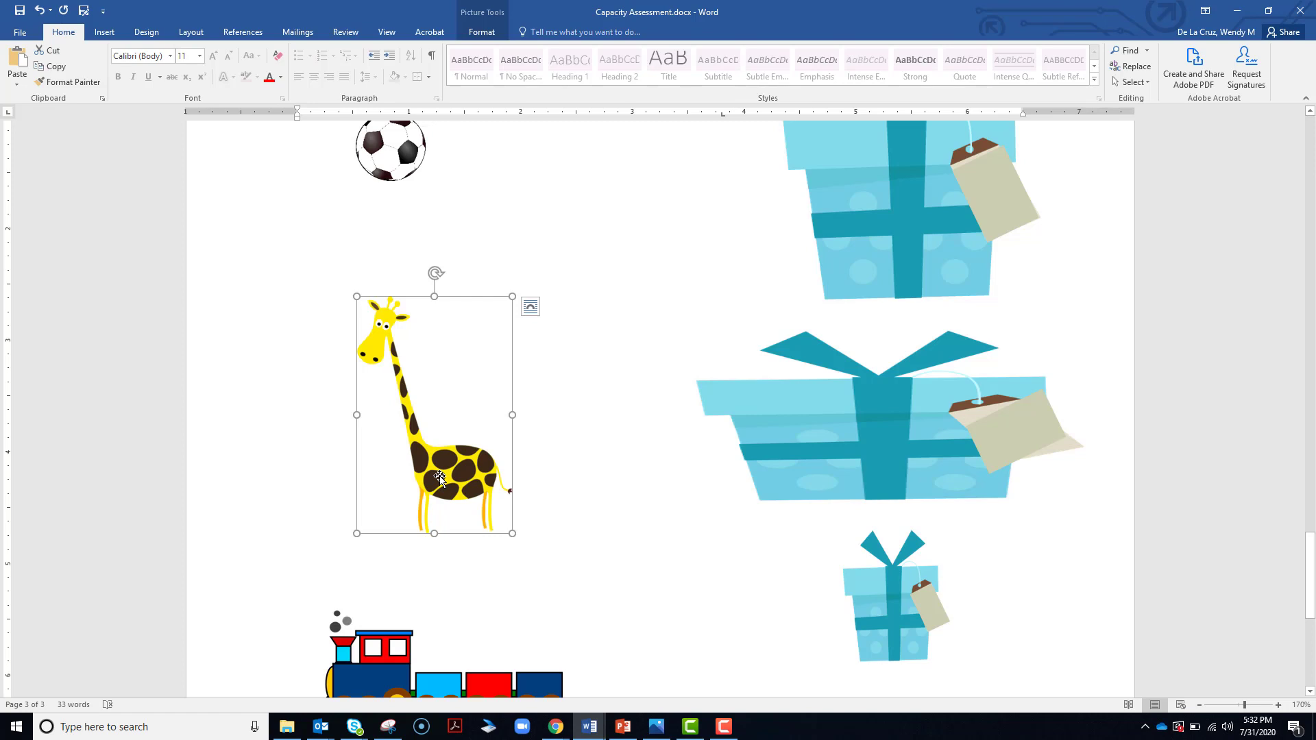
key("ctrl+c")
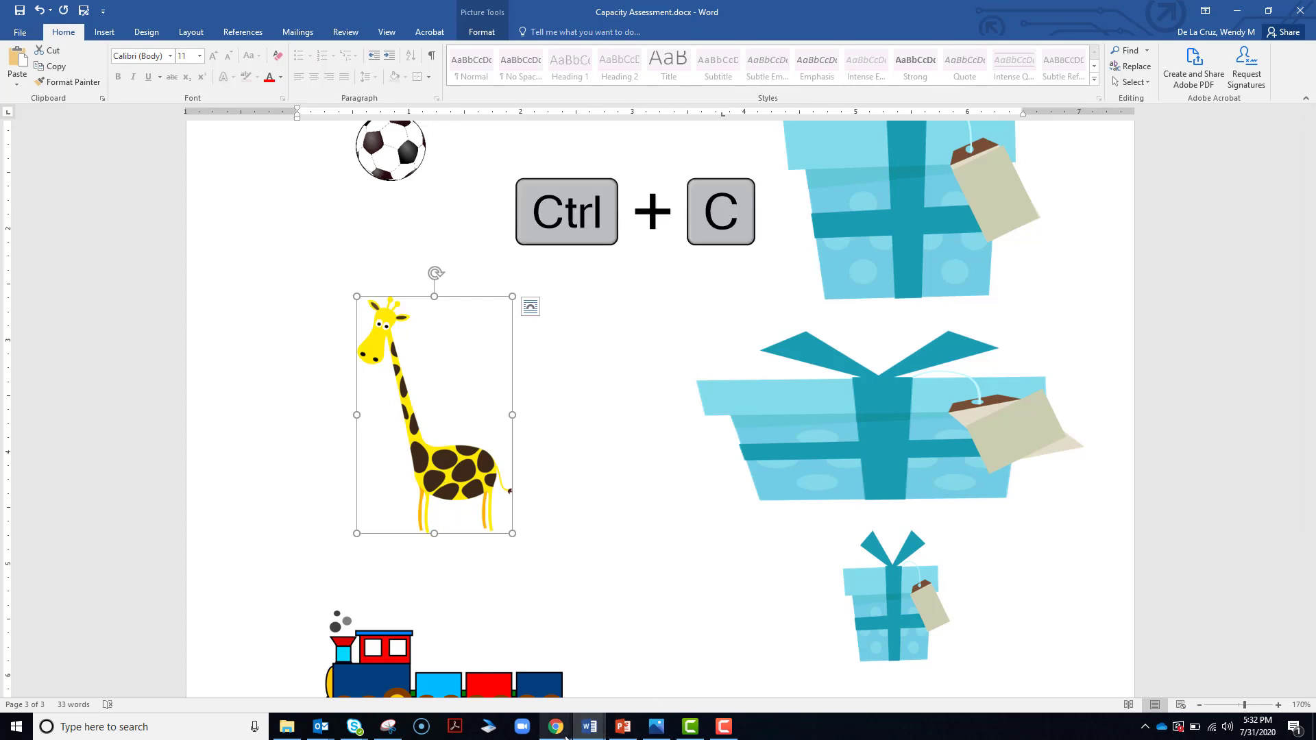
Step: Return to Aware in Chrome and replace the question text placeholder with "How many legs does a giraffe have?"
mouse_move(566, 735)
left_click(694, 668)
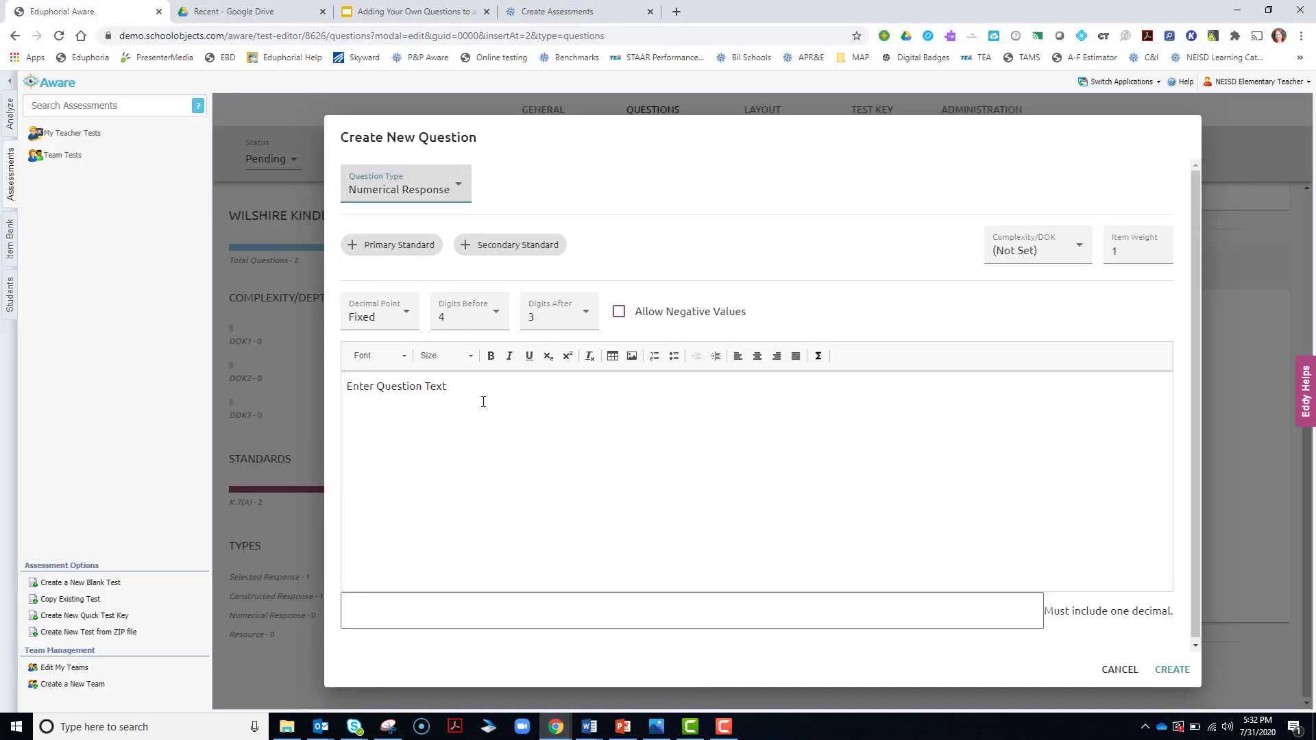
left_click_drag(449, 388, 307, 404)
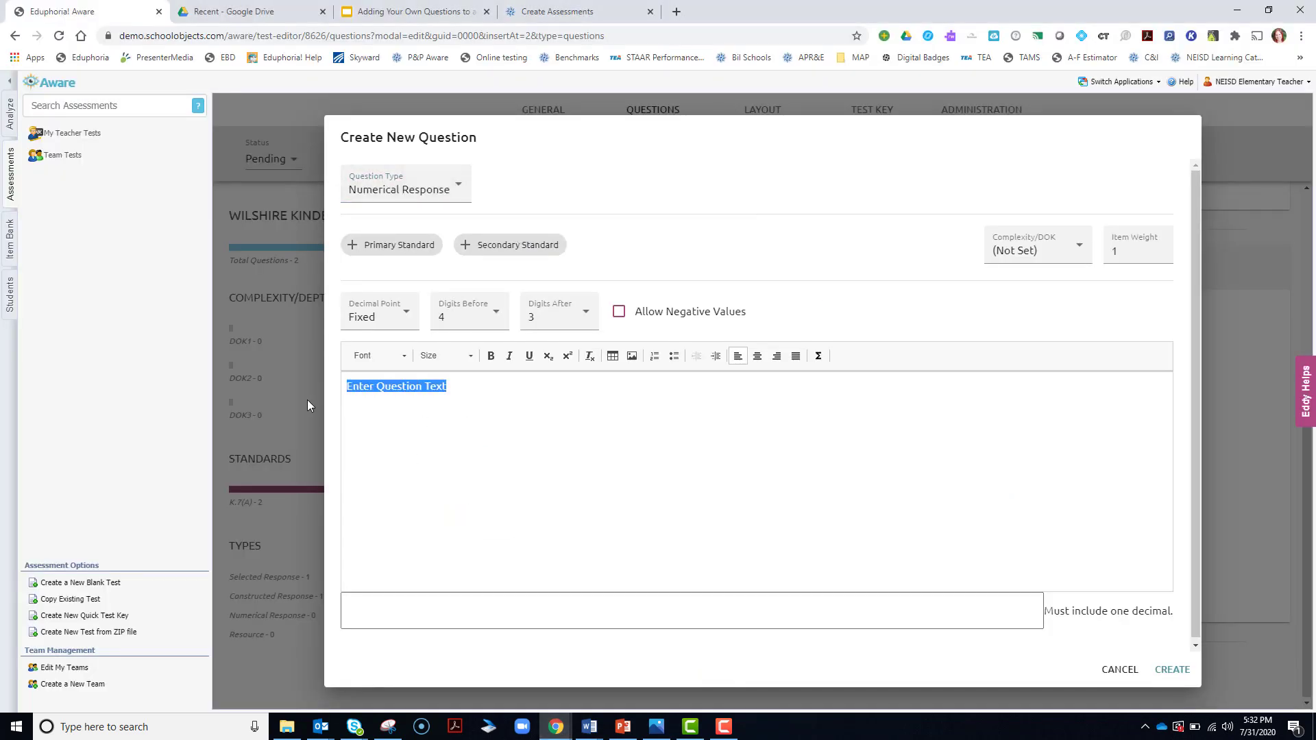
type("How ")
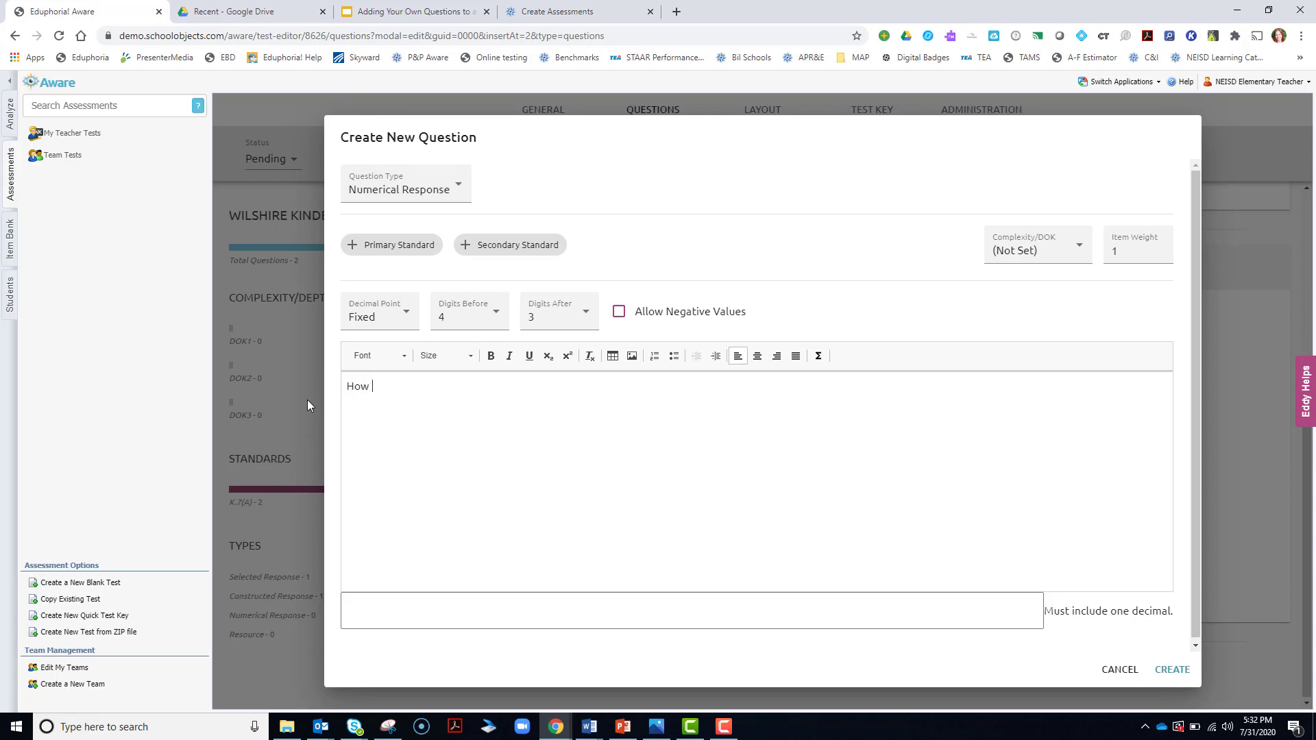
type("many legs does a giraffe have?")
Step: Paste the giraffe picture below the question text and enlarge it to about 88 by 133 pixels
key("ctrl+v")
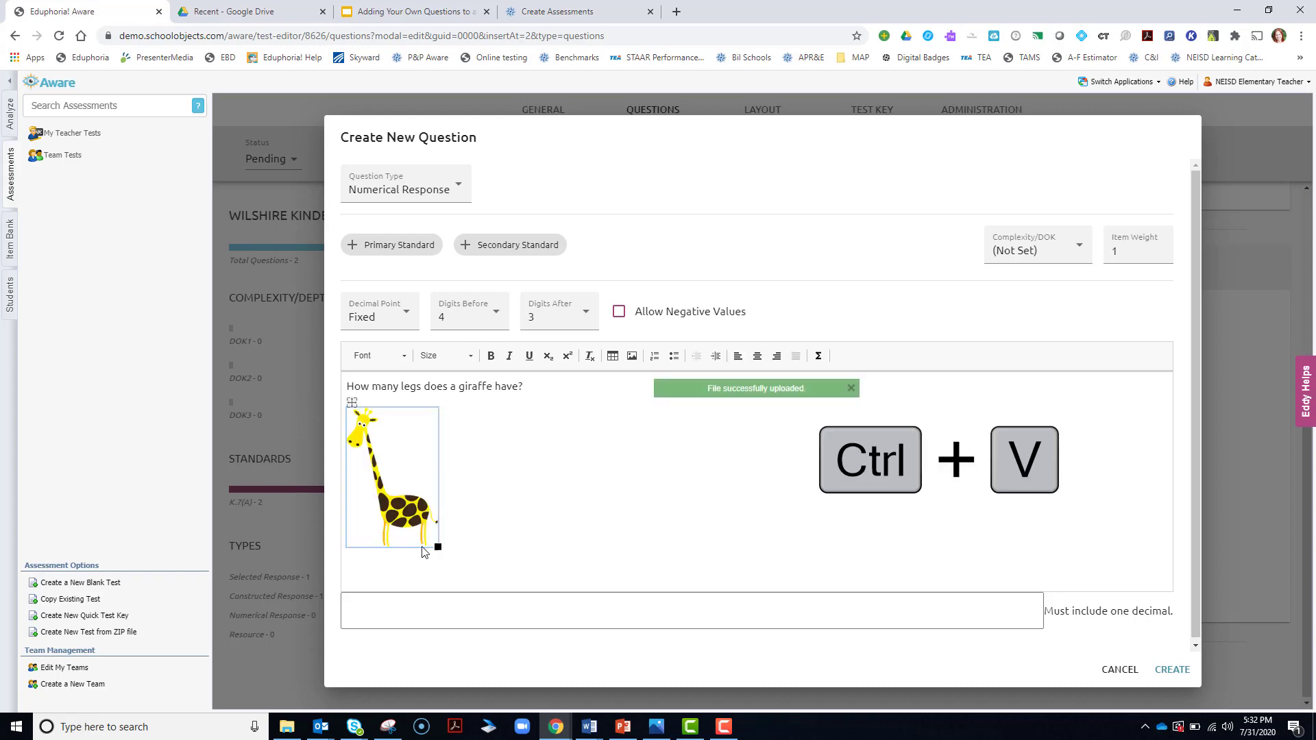
left_click_drag(438, 546, 484, 575)
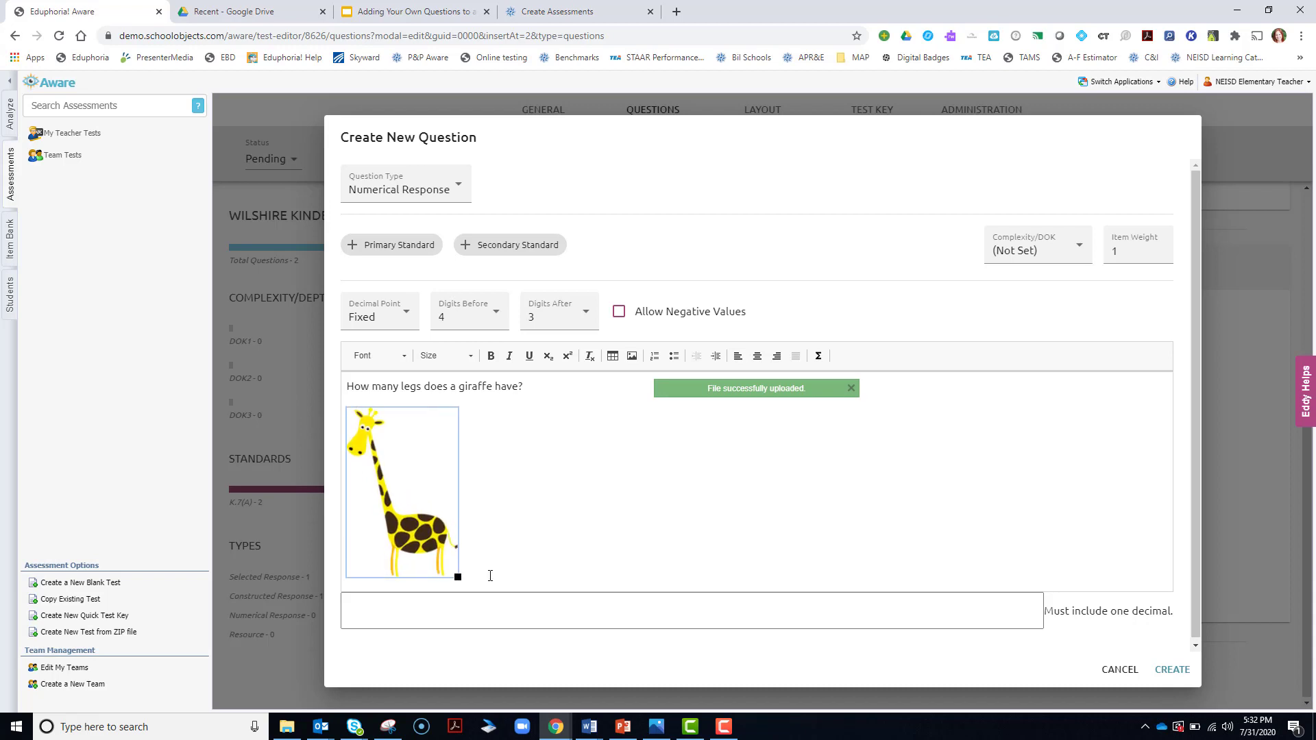
left_click(619, 527)
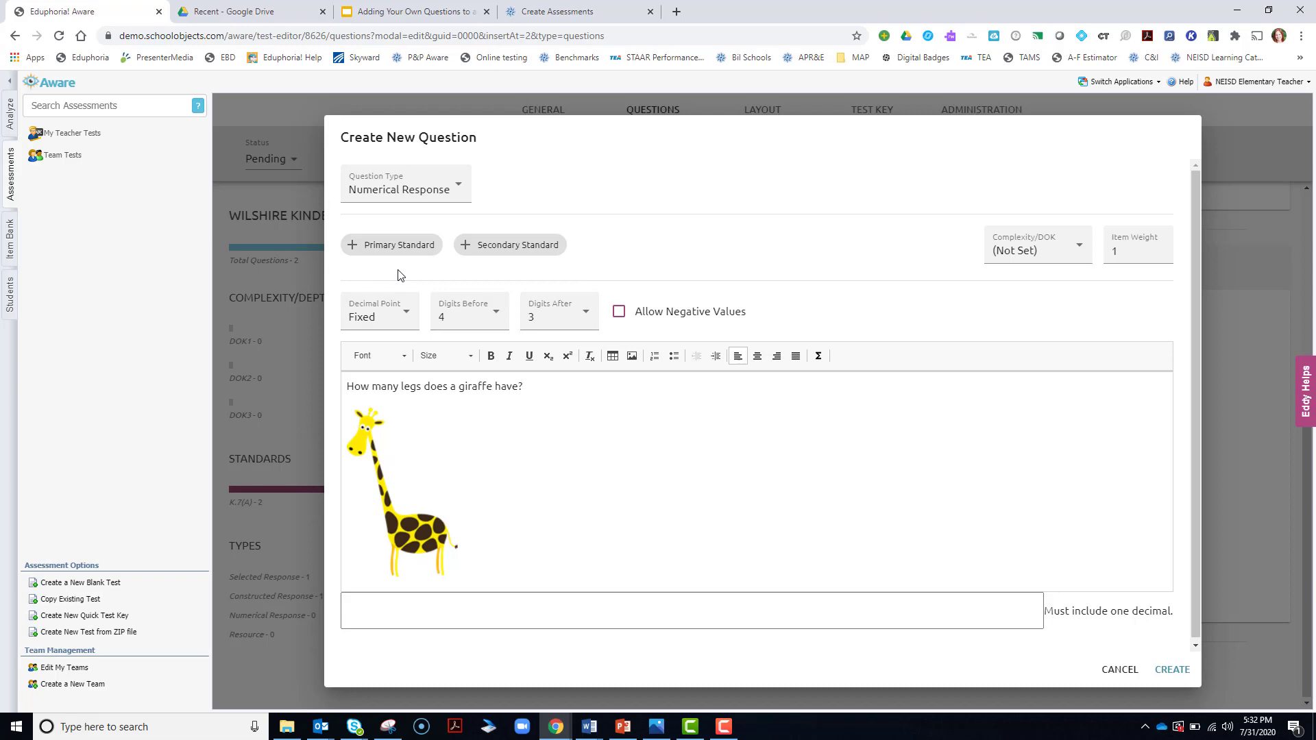
Step: Set the numerical answer format to a fixed decimal point with 2 digits before and 0 (no decimal) after
left_click(391, 316)
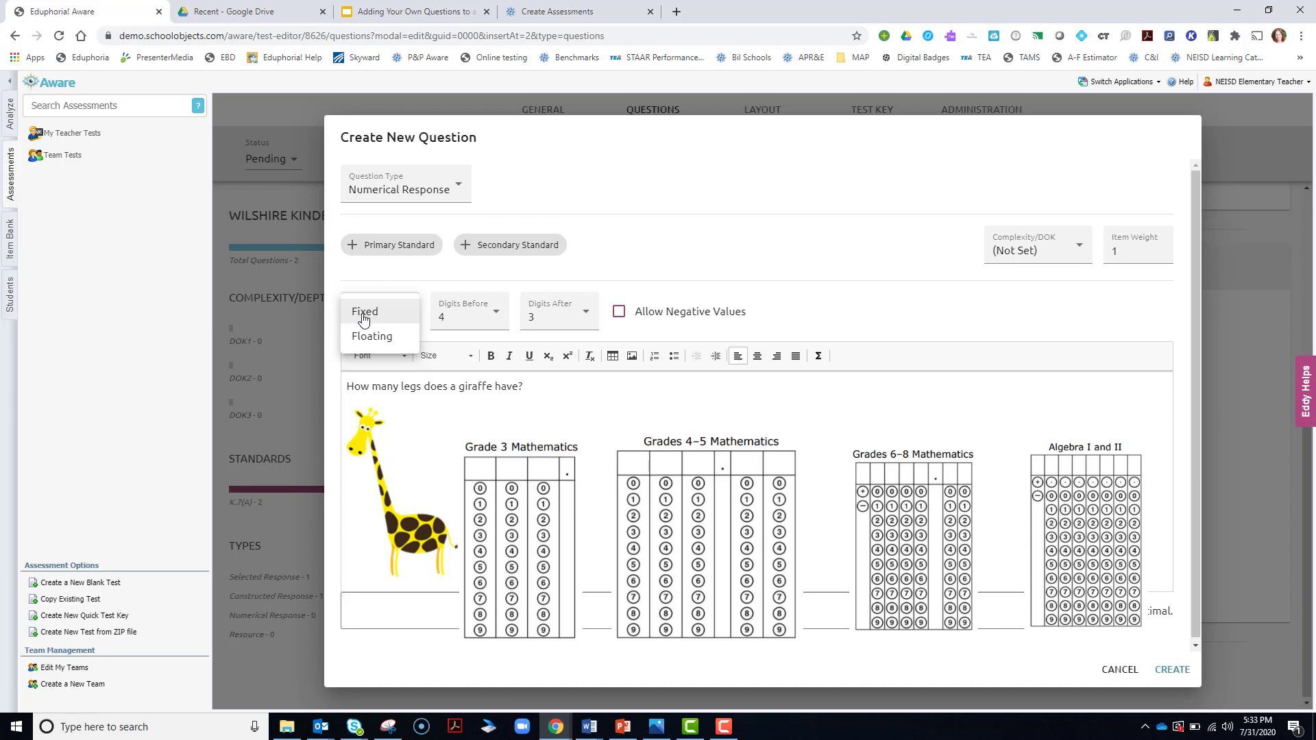
left_click(363, 320)
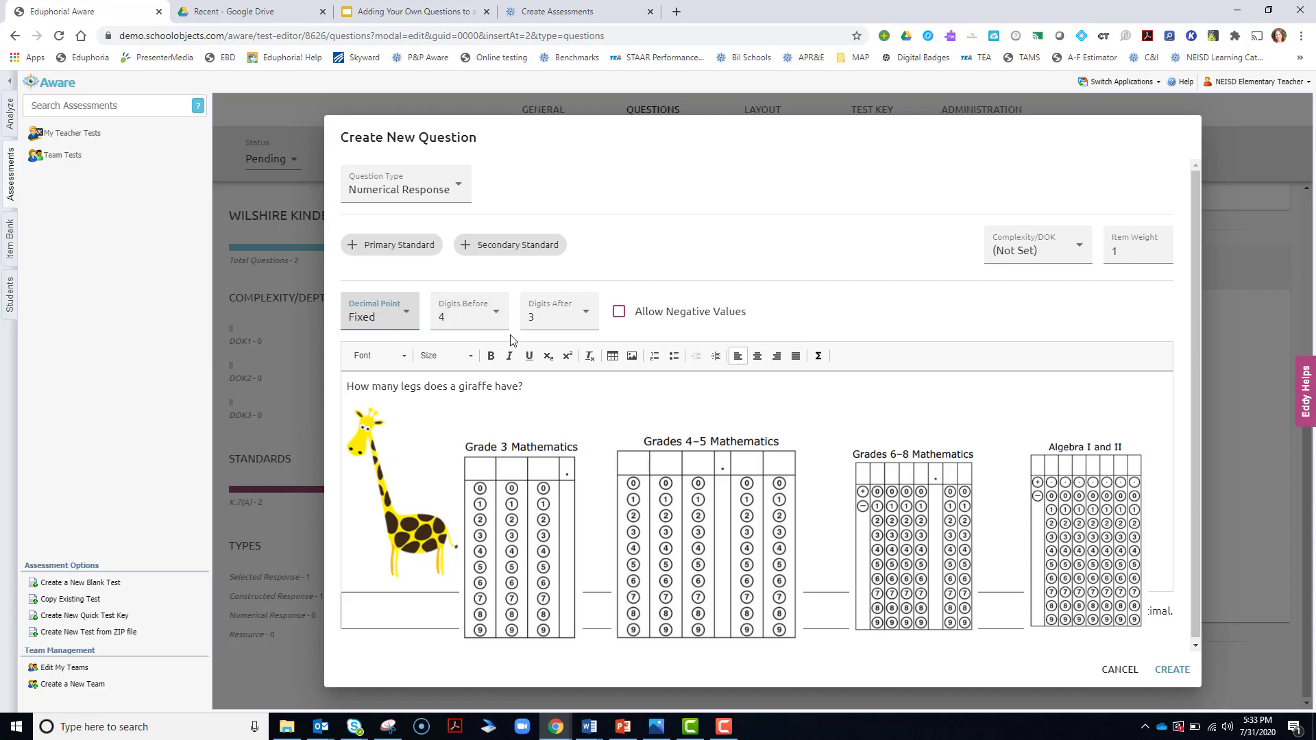
left_click(480, 325)
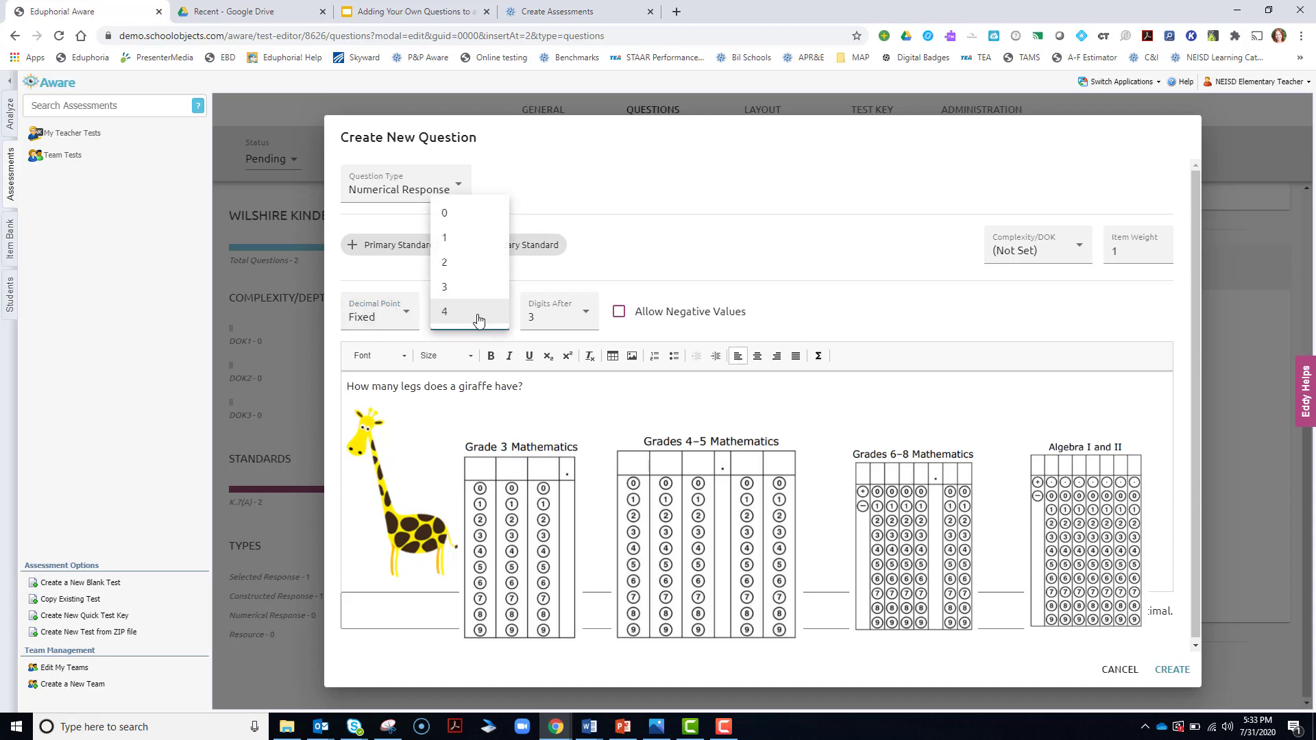
left_click(455, 265)
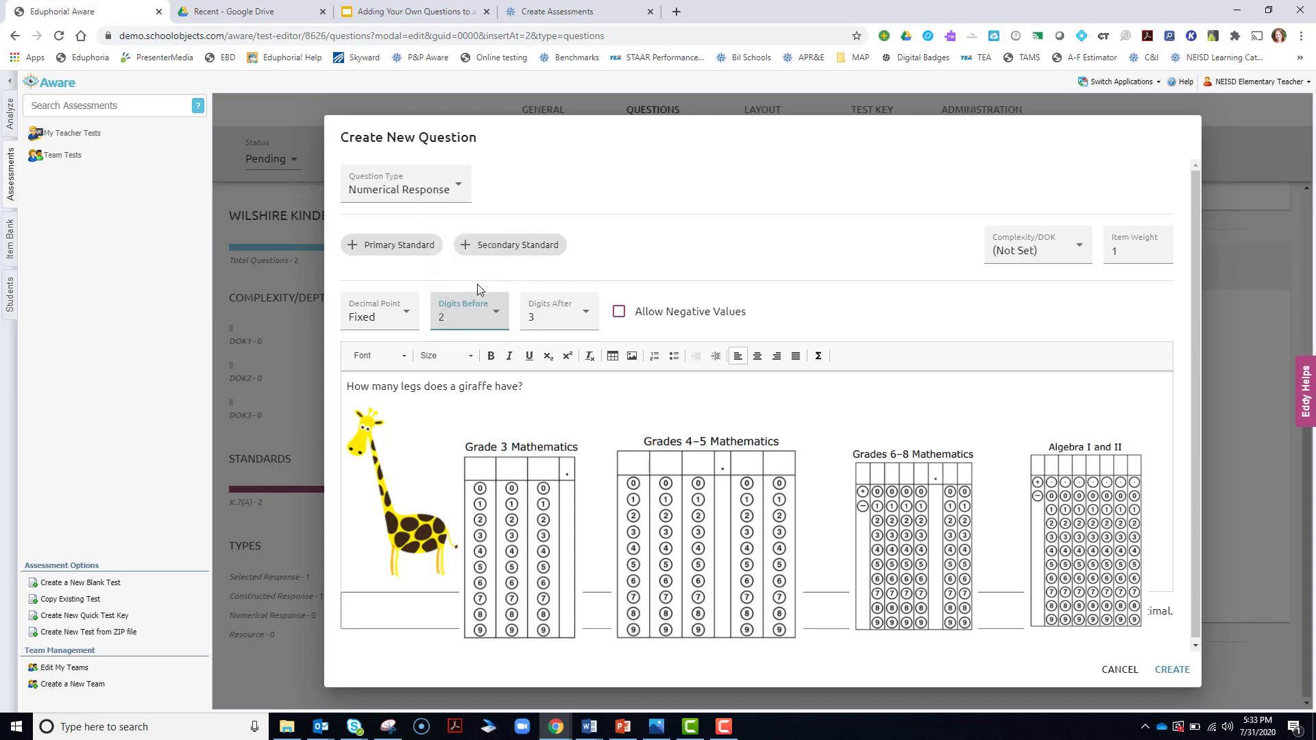
left_click(473, 320)
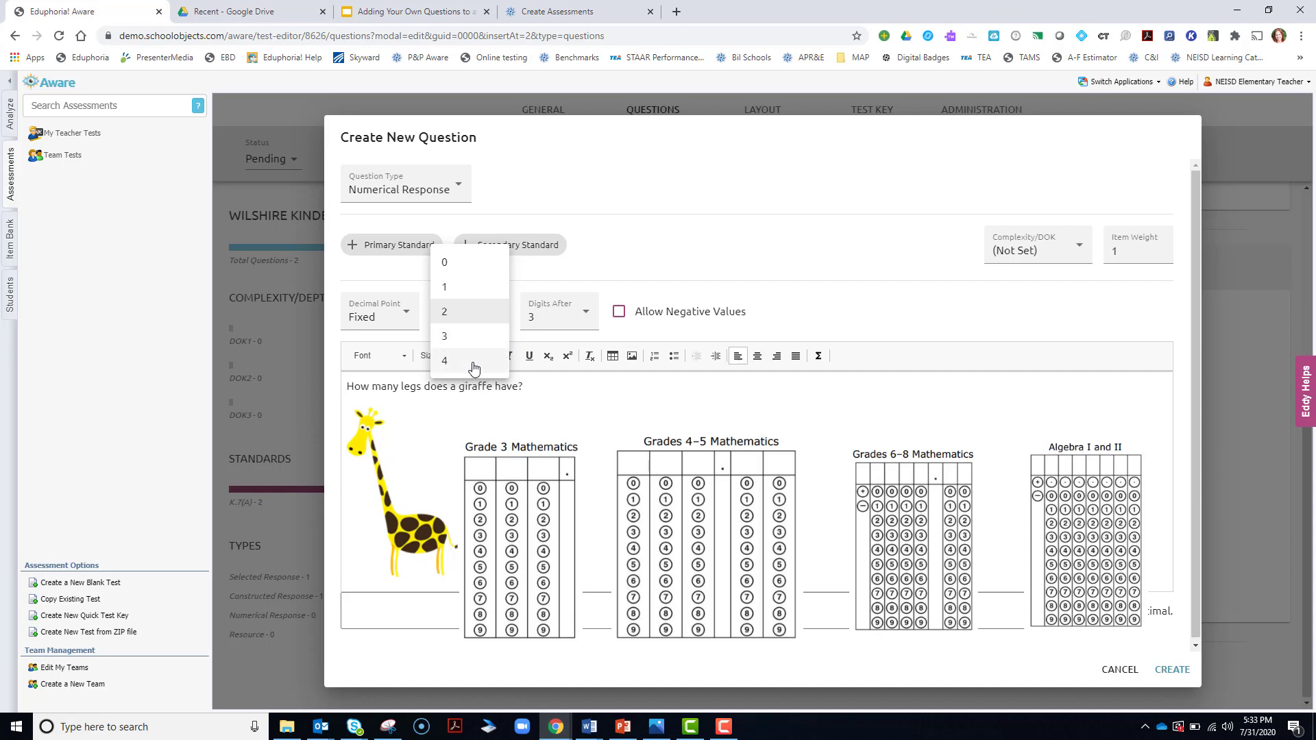
left_click(470, 313)
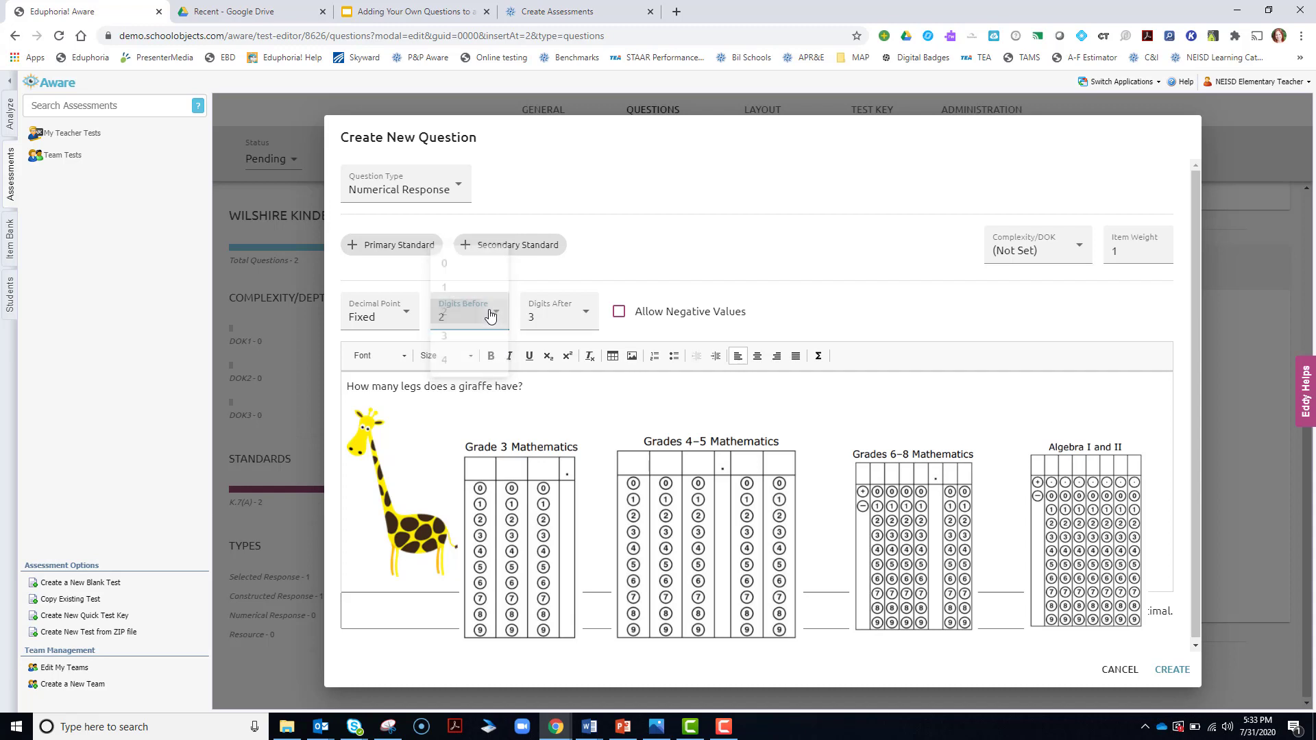
left_click(558, 321)
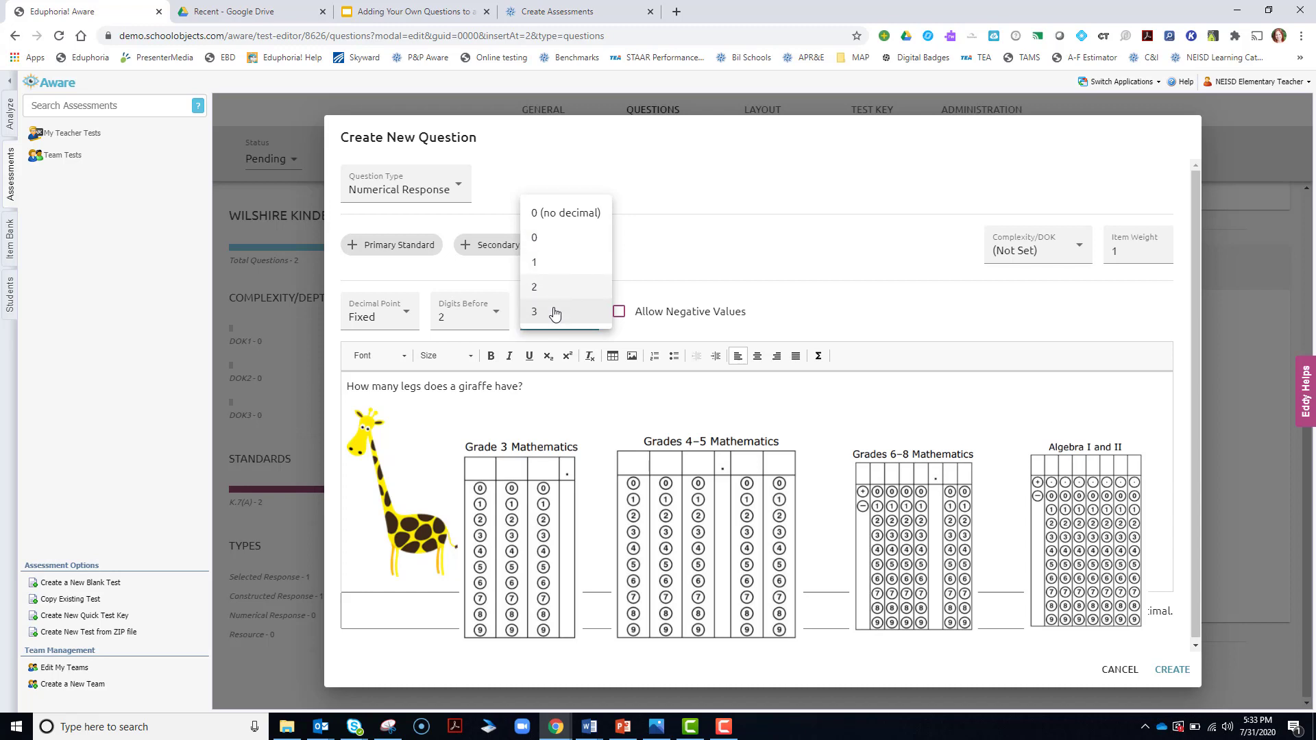
left_click(548, 213)
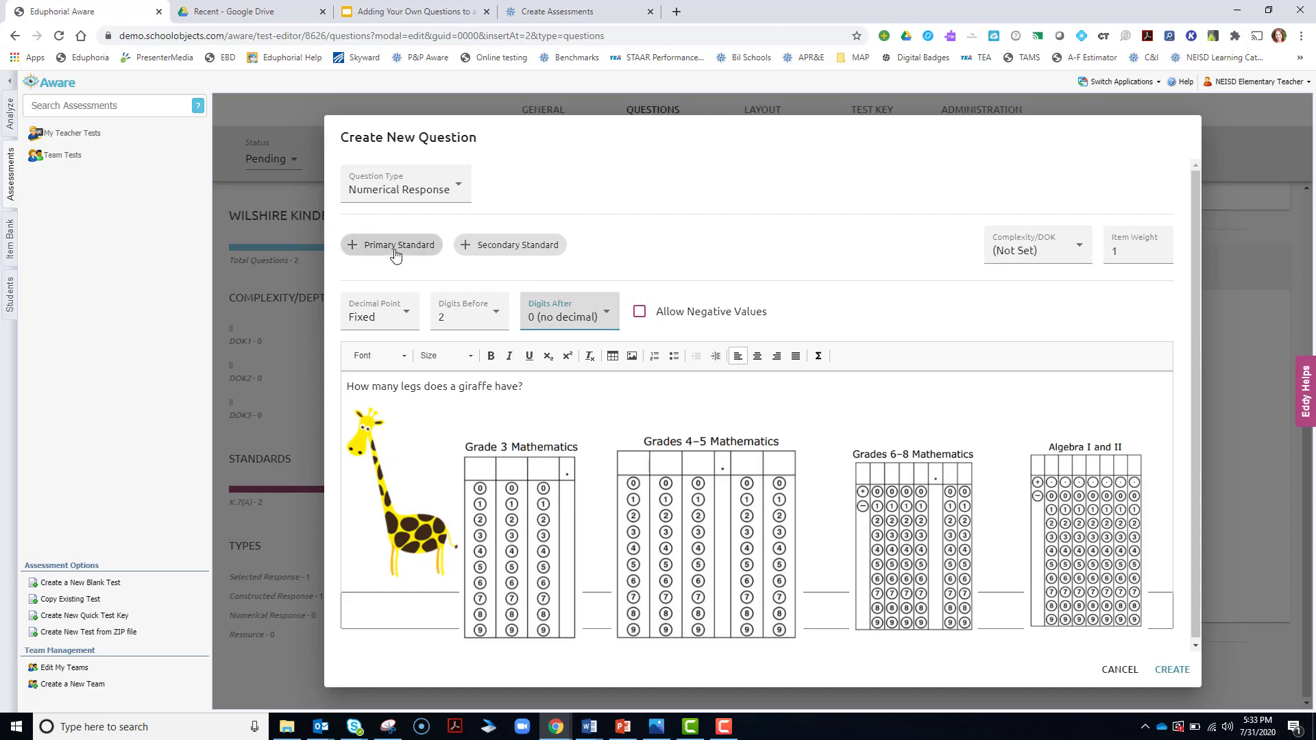
Step: Enter 4 as the correct answer of the giraffe question
left_click(407, 606)
scroll(407, 606, "down", 1)
left_click(371, 595)
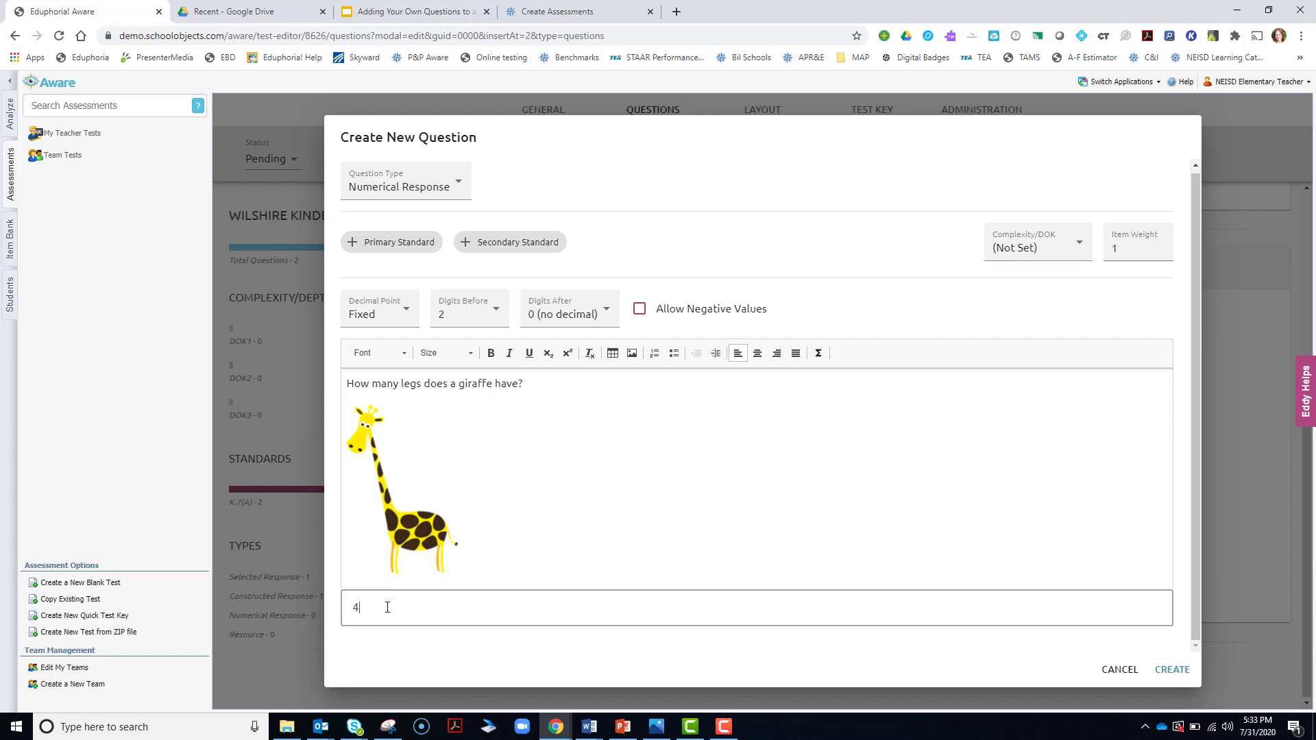
Step: Assign counting standard K.2(A) as the primary standard of the giraffe question and create the question
left_click(398, 242)
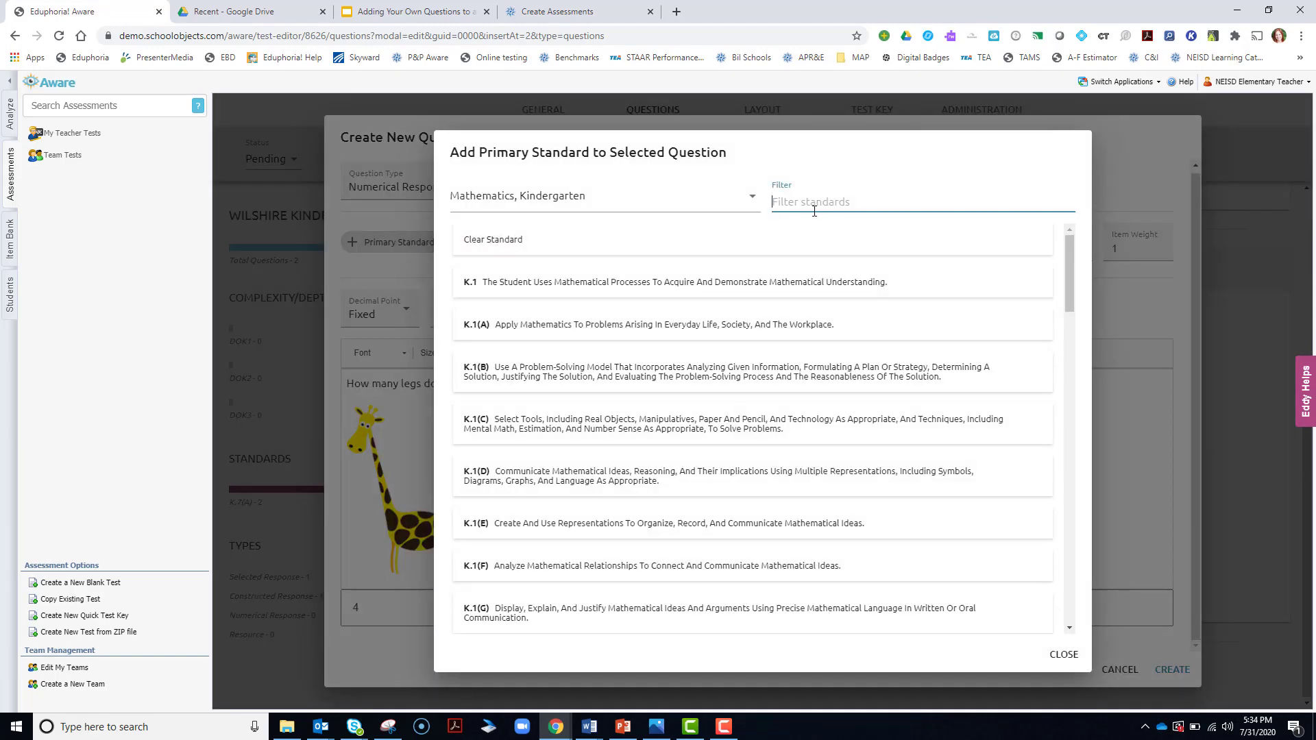
type("capa")
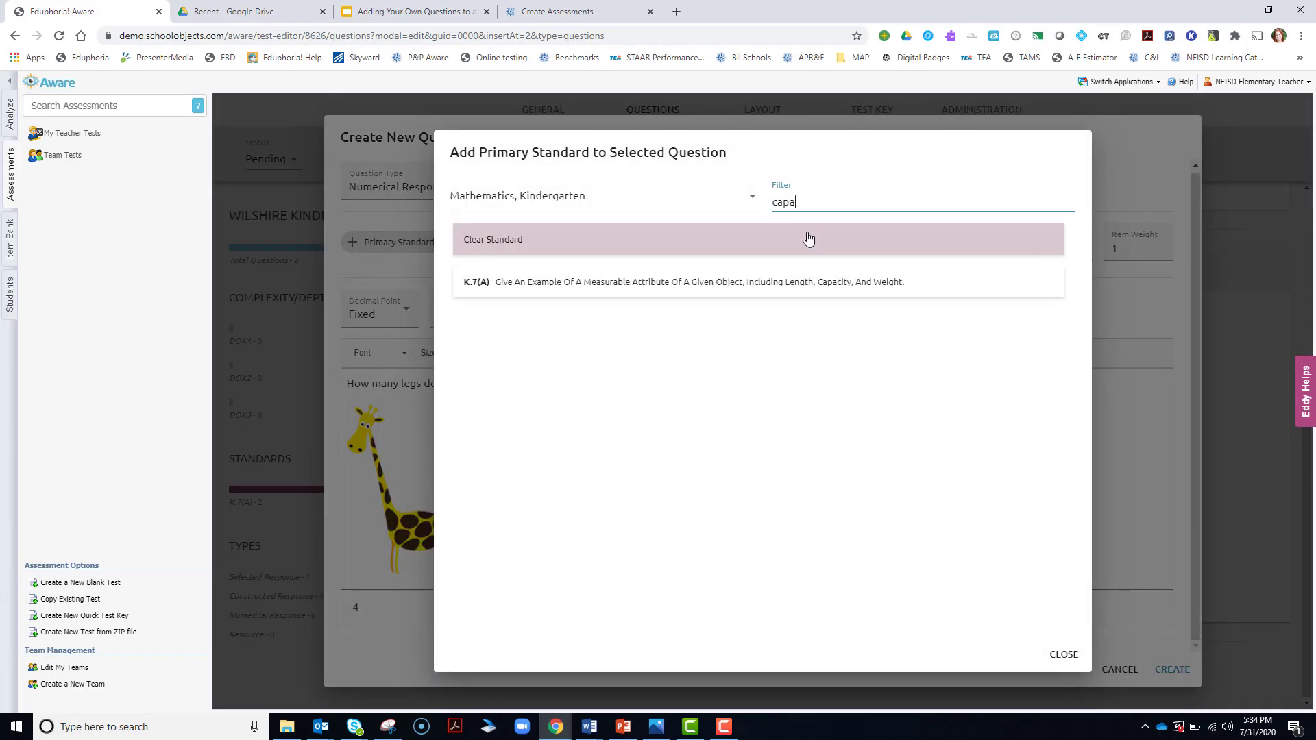
left_click_drag(840, 192, 705, 210)
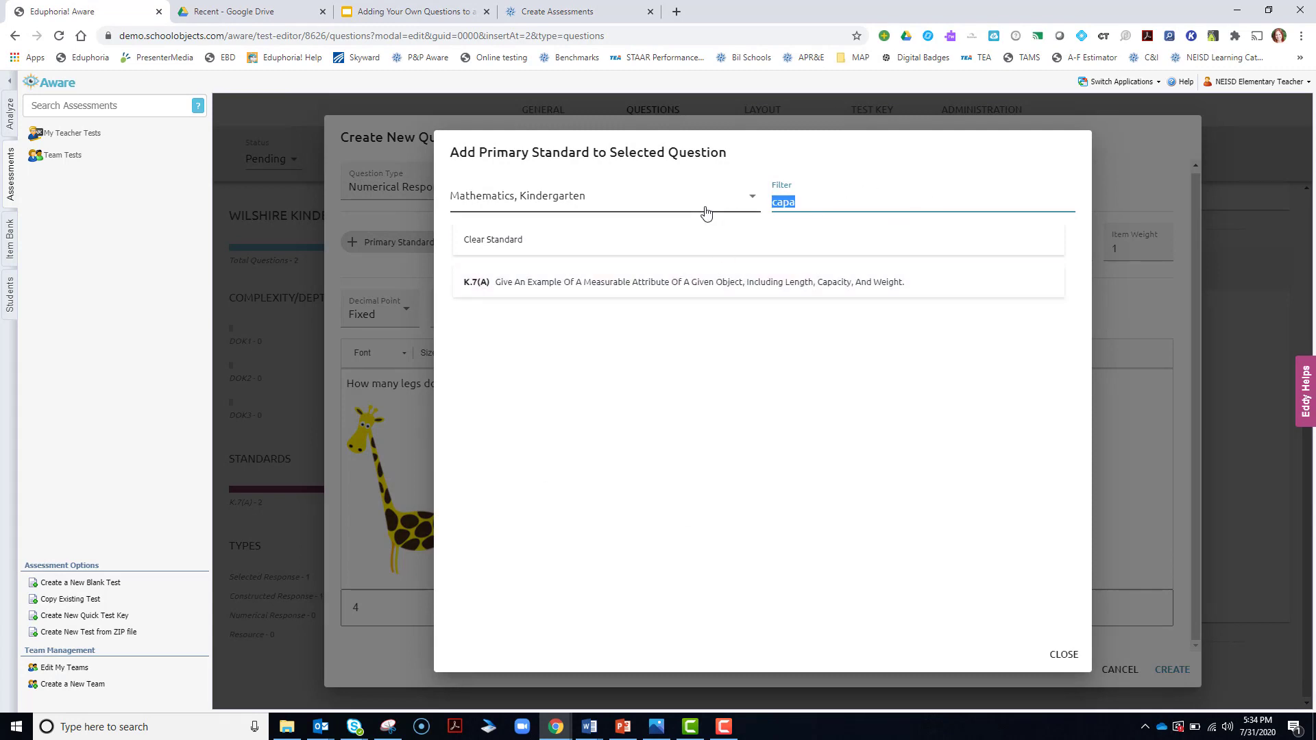
type("count")
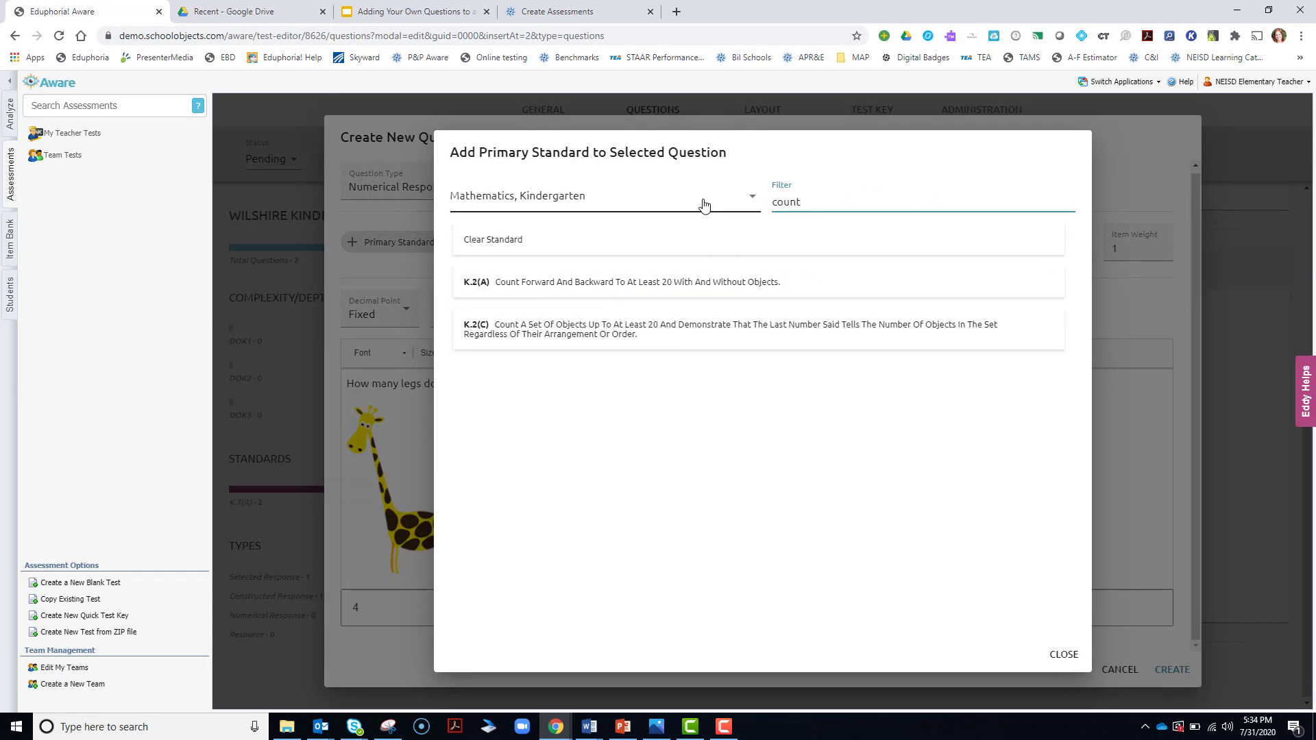
left_click(602, 290)
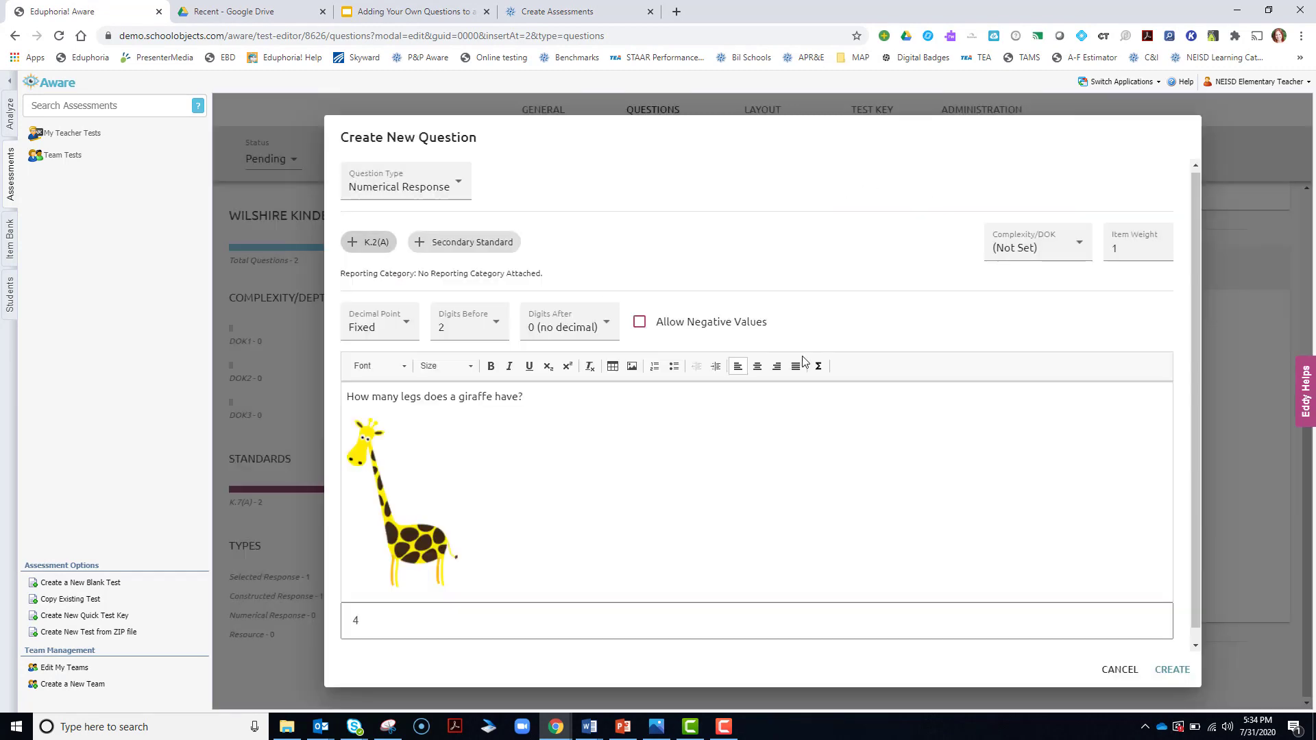
left_click(1172, 671)
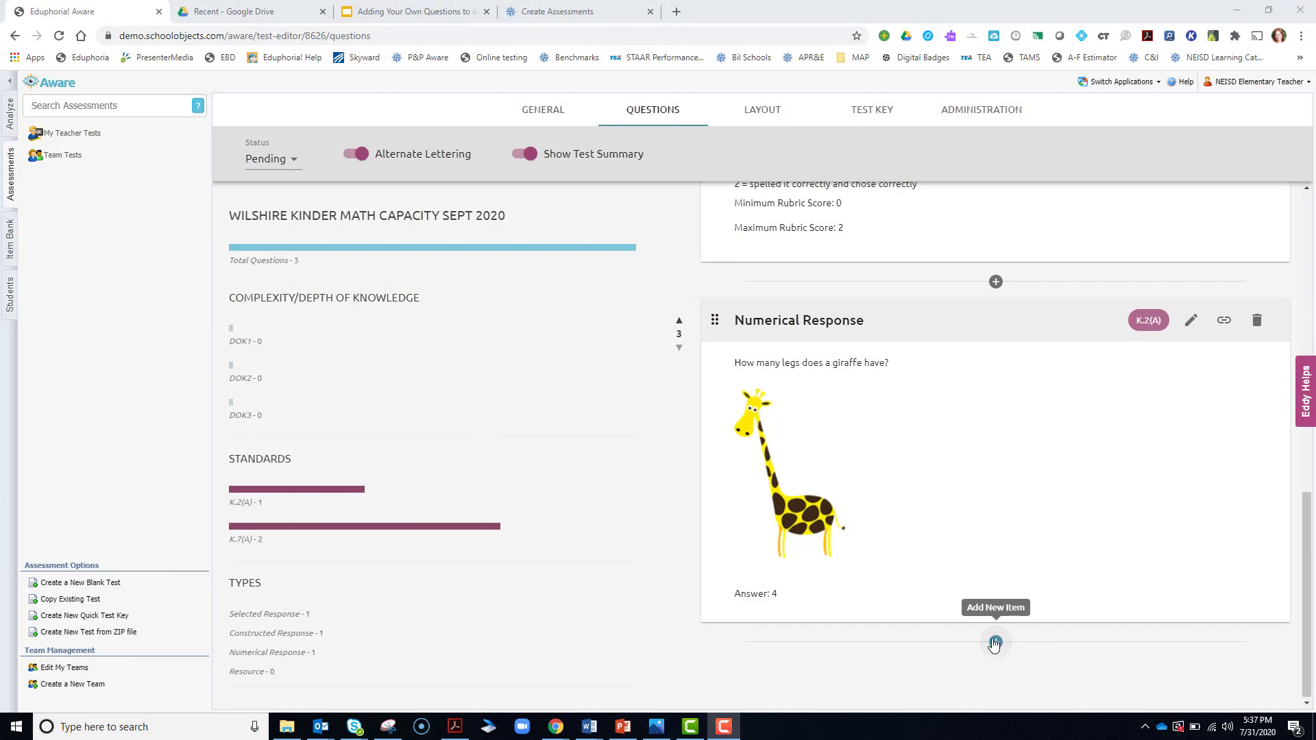
Step: Add a new item after the giraffe question and set its question type to Resource
left_click(996, 642)
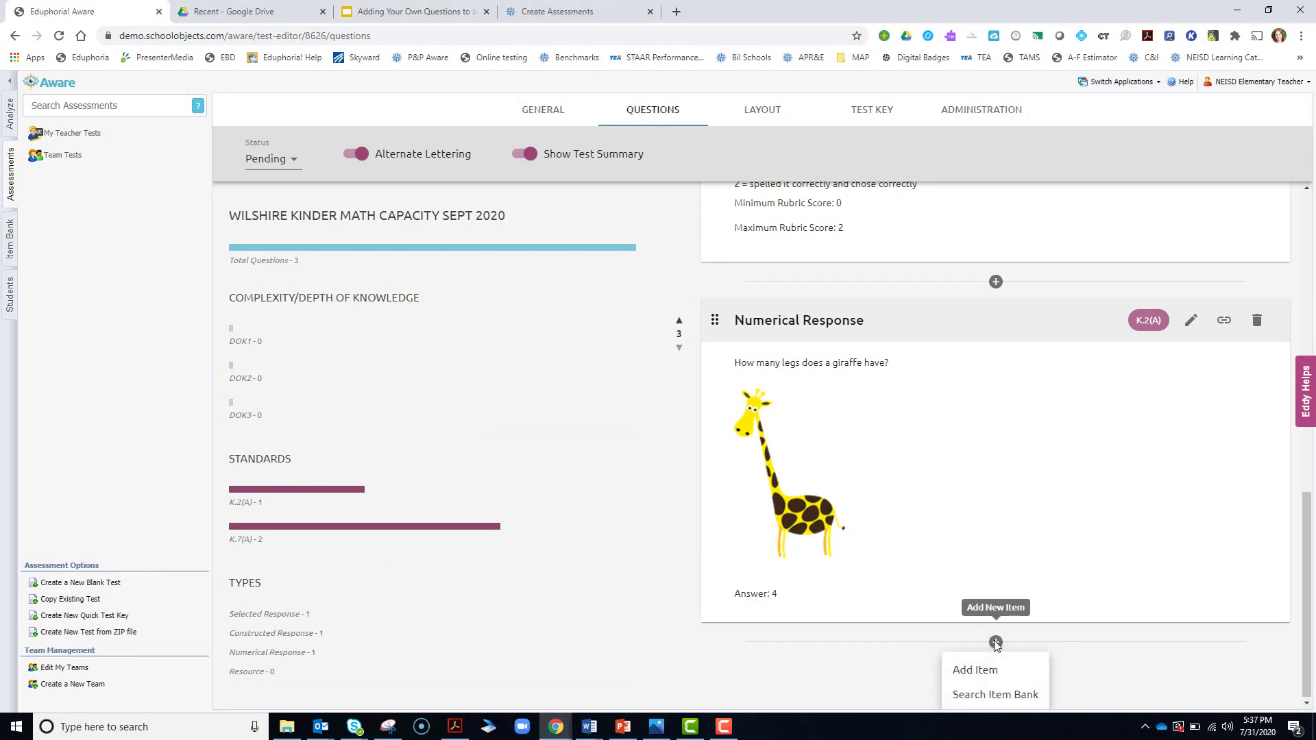
left_click(980, 676)
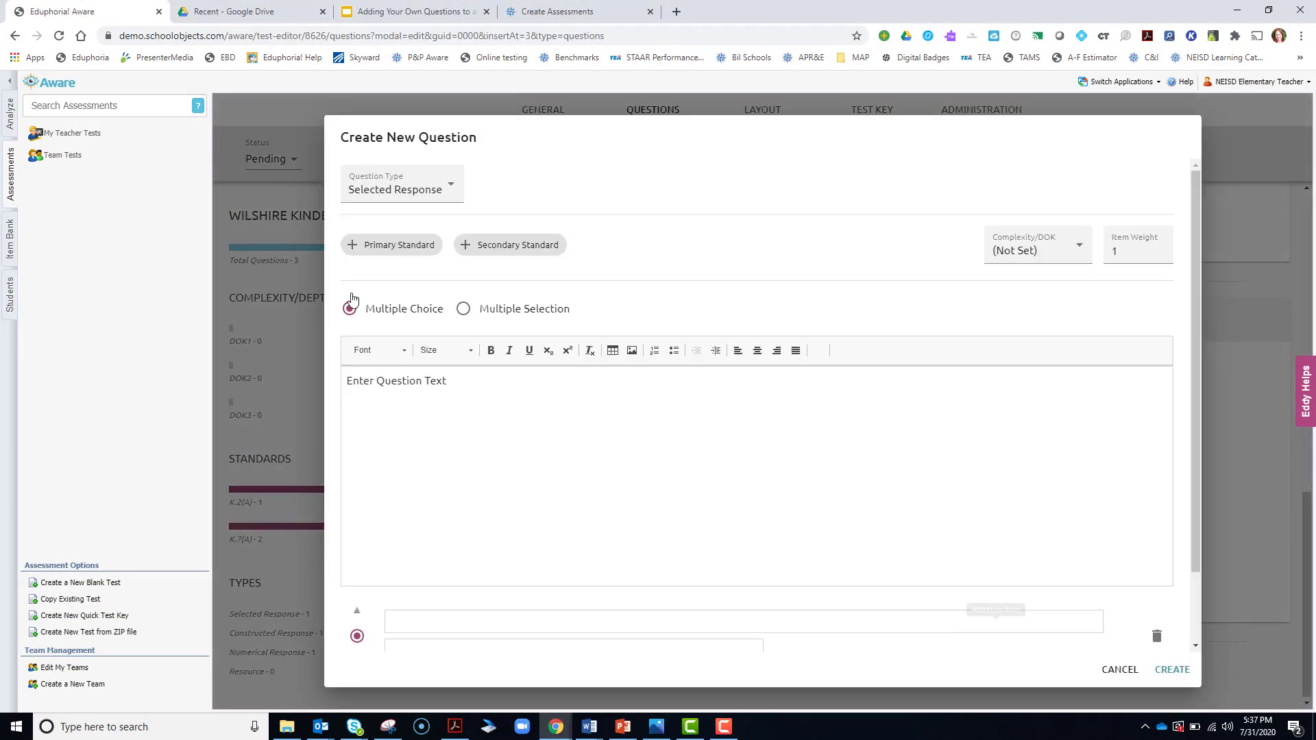
left_click(362, 191)
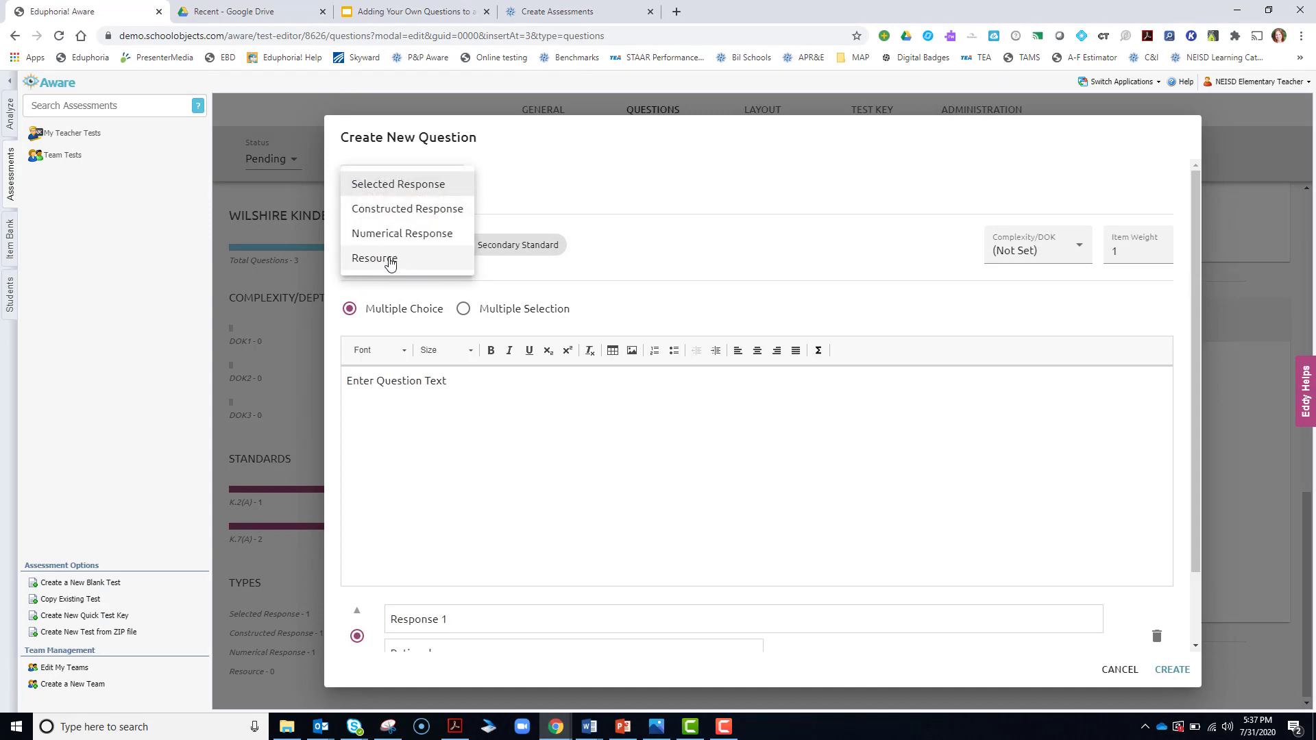
left_click(383, 259)
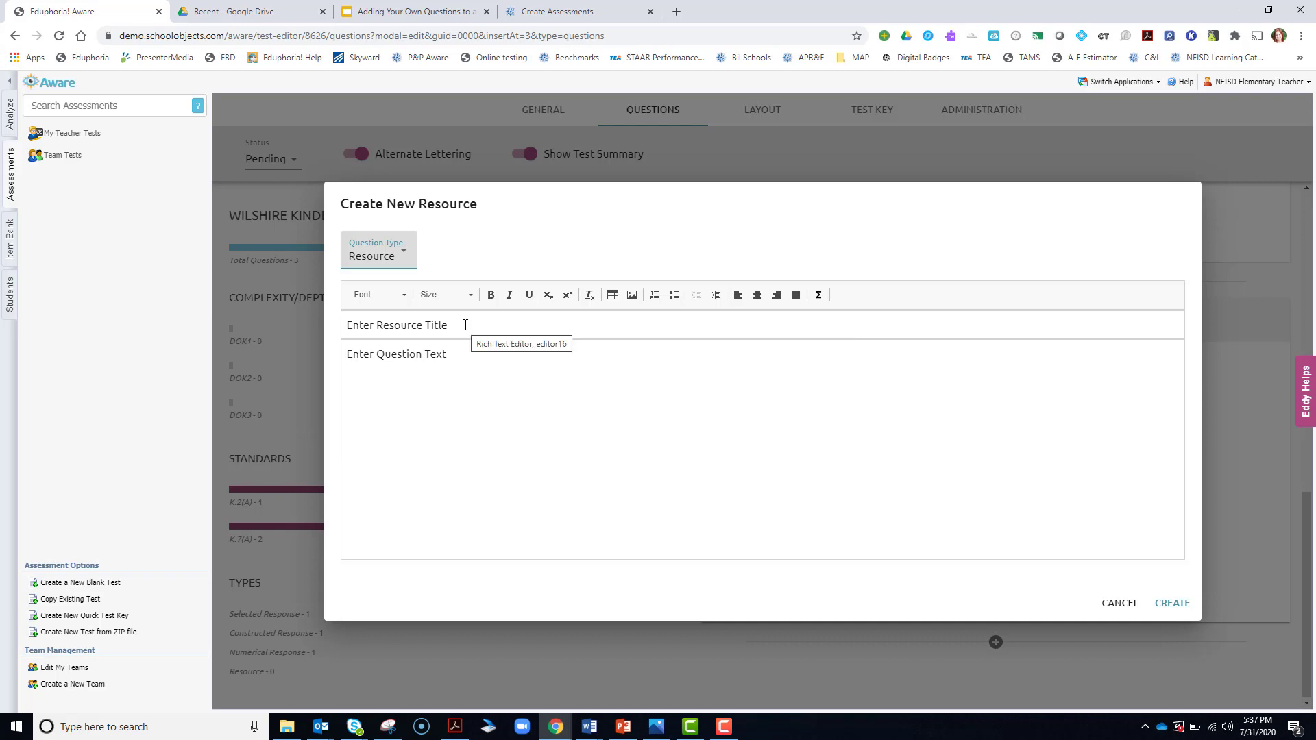
Step: Look over the farm animal picture graph PDF in Acrobat, then return to Aware and title the resource "Richard's Farm Animals"
left_click_drag(466, 325, 324, 336)
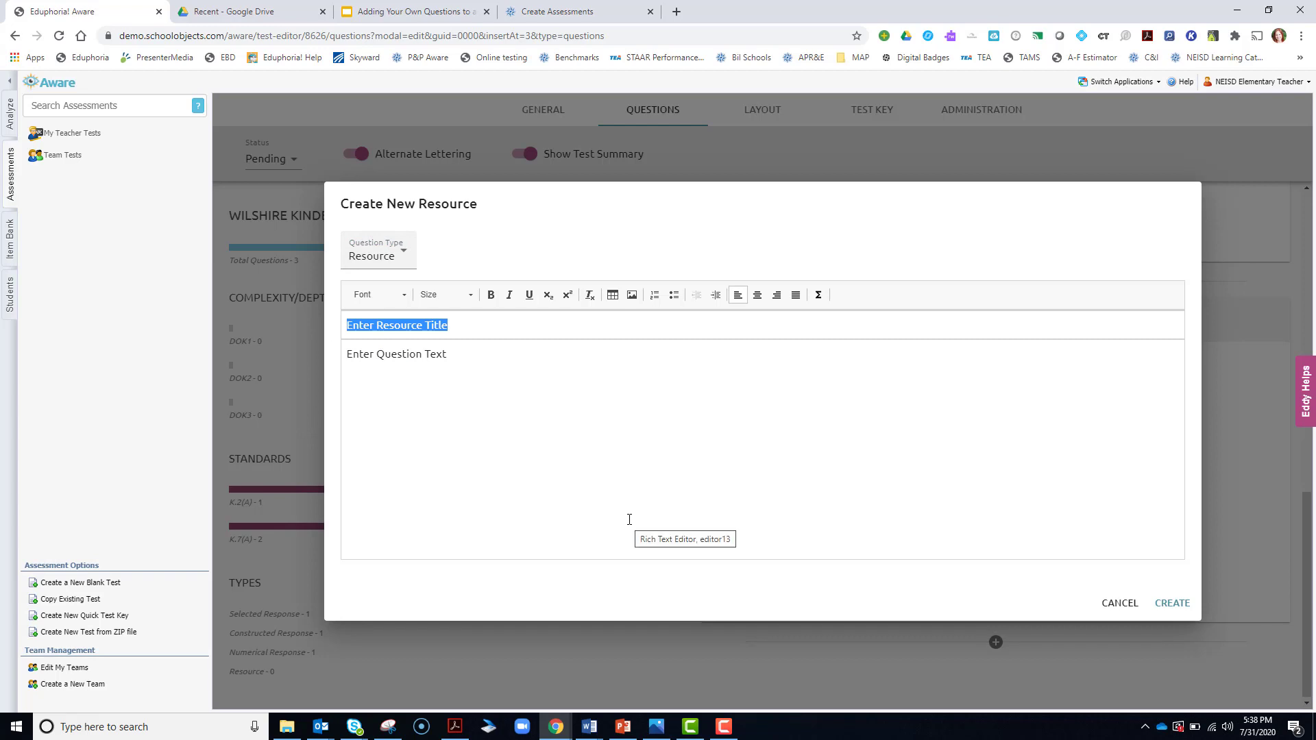
left_click(595, 726)
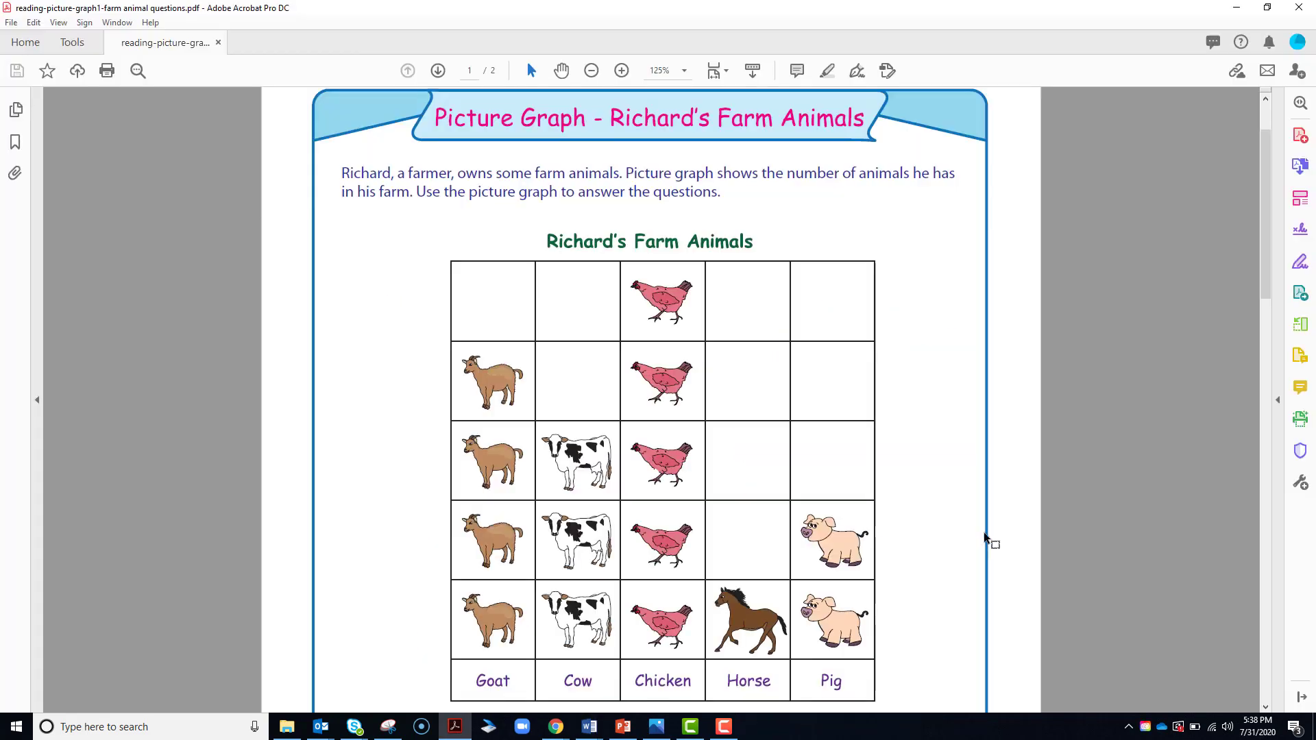
scroll(985, 534, "down", 10)
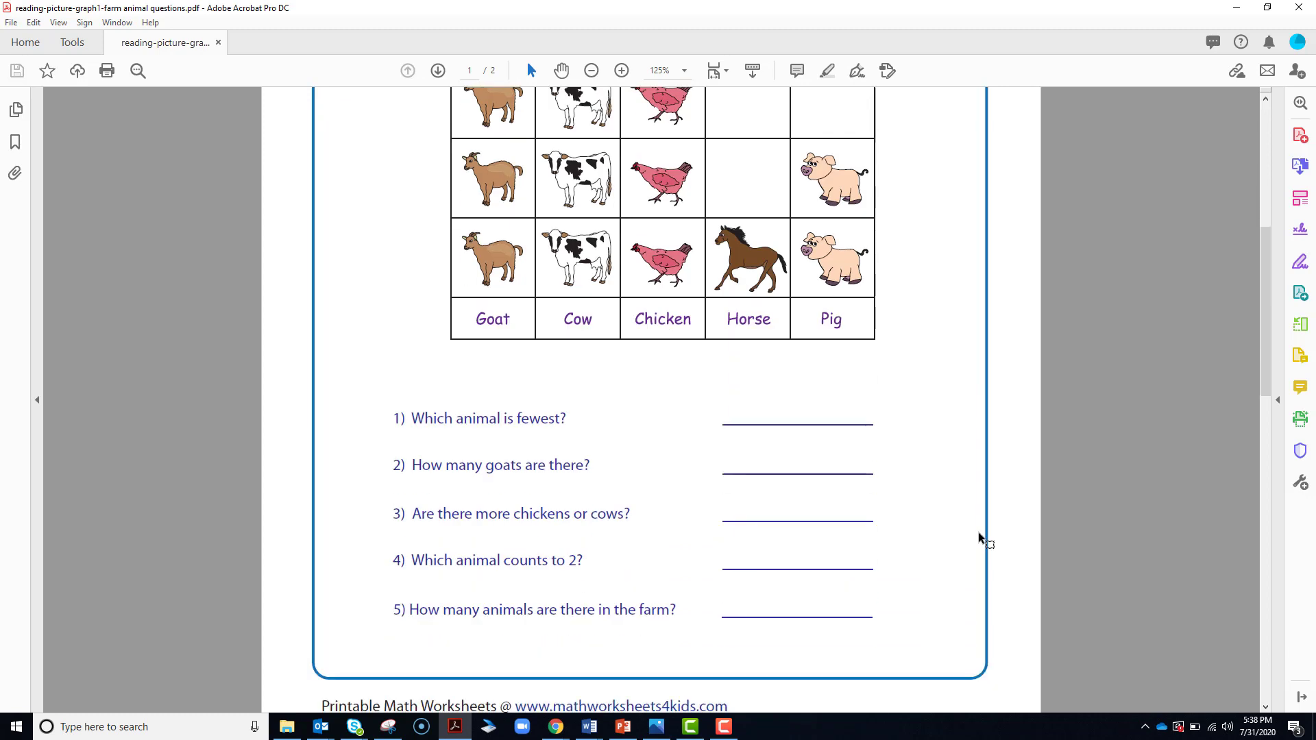
scroll(978, 529, "up", 9)
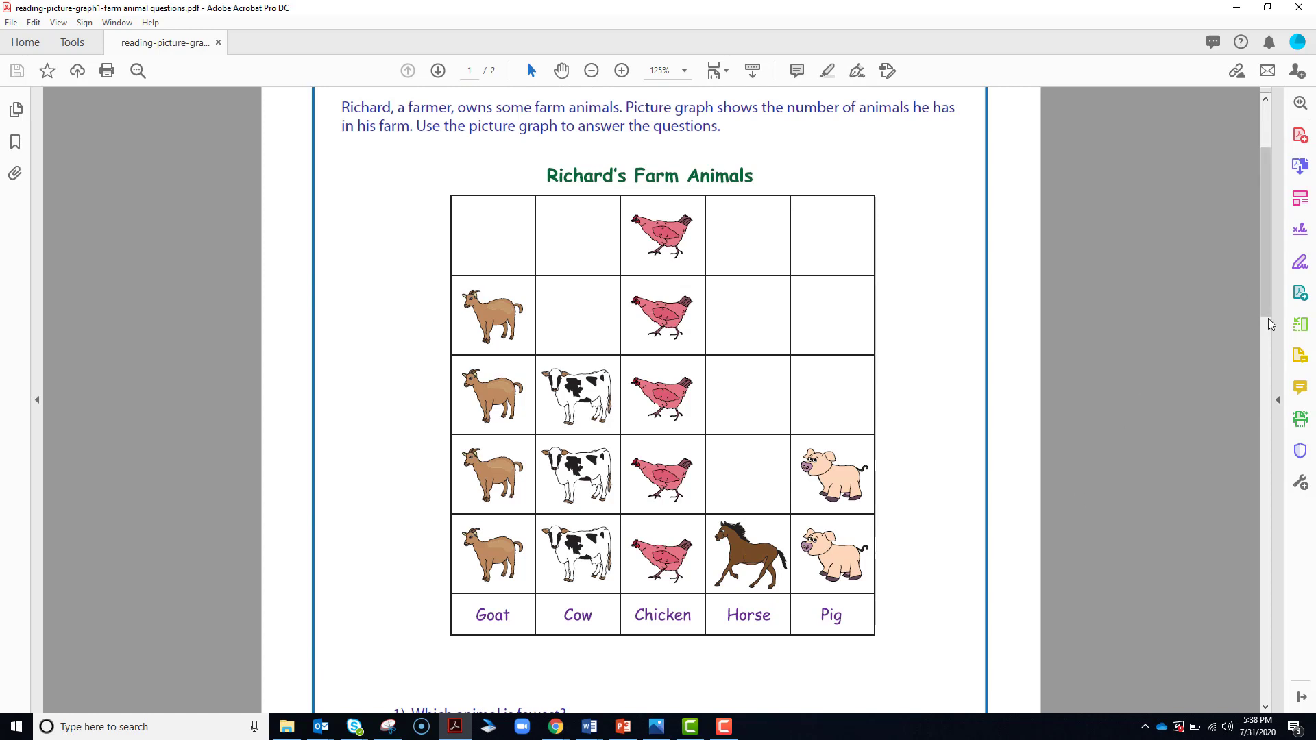
left_click_drag(1265, 295, 1268, 281)
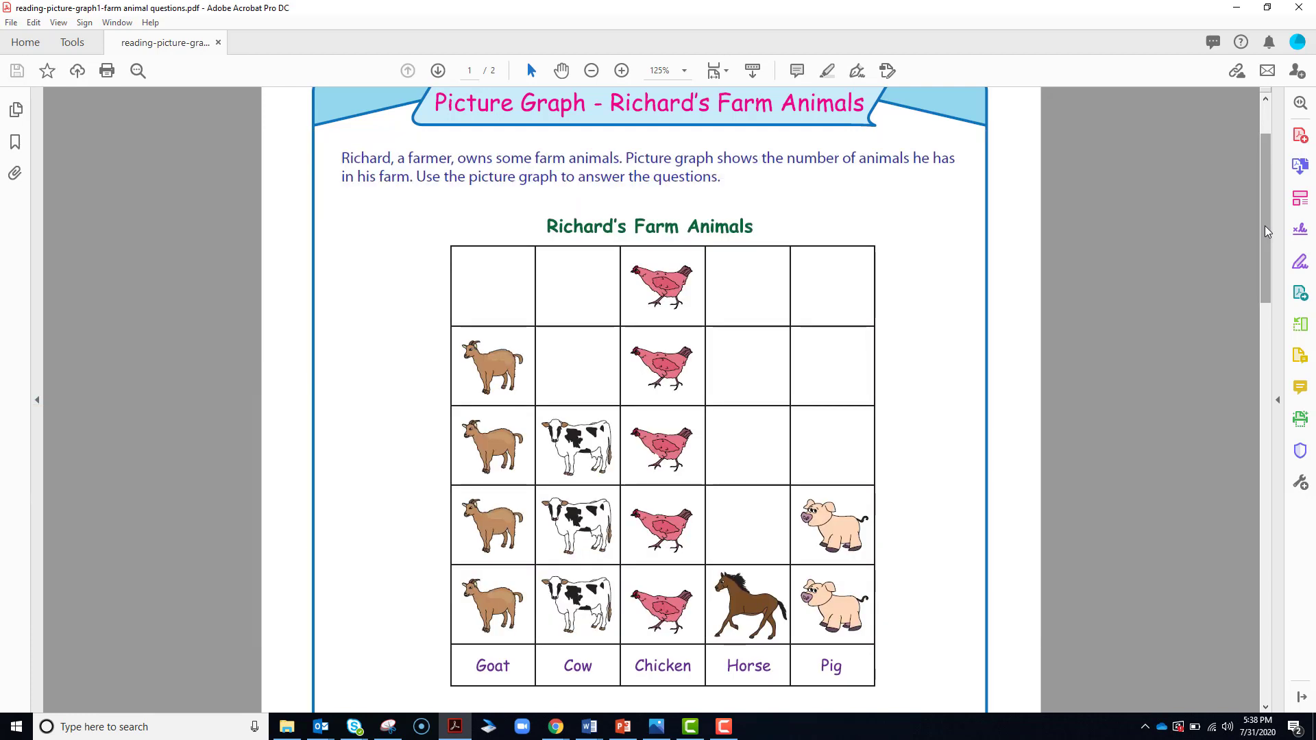
left_click_drag(764, 226, 641, 209)
left_click(1237, 7)
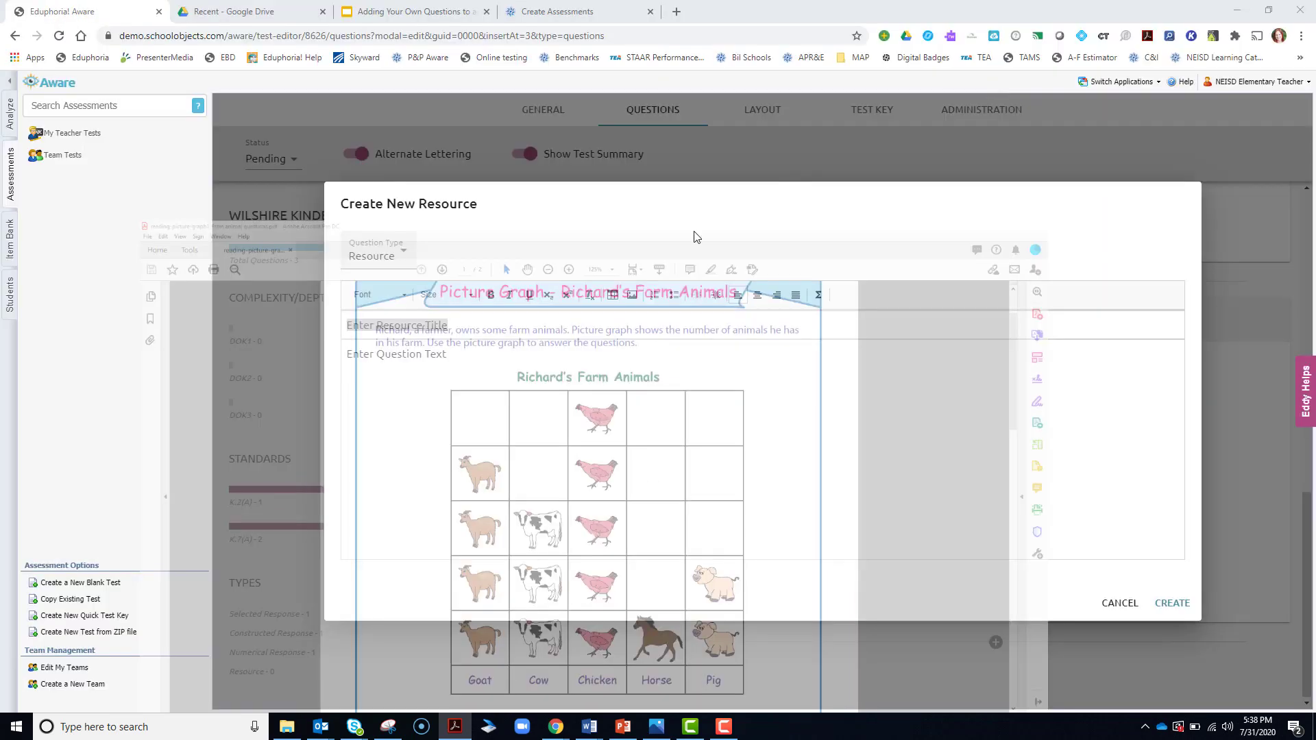
type("Richard's Farm Animals")
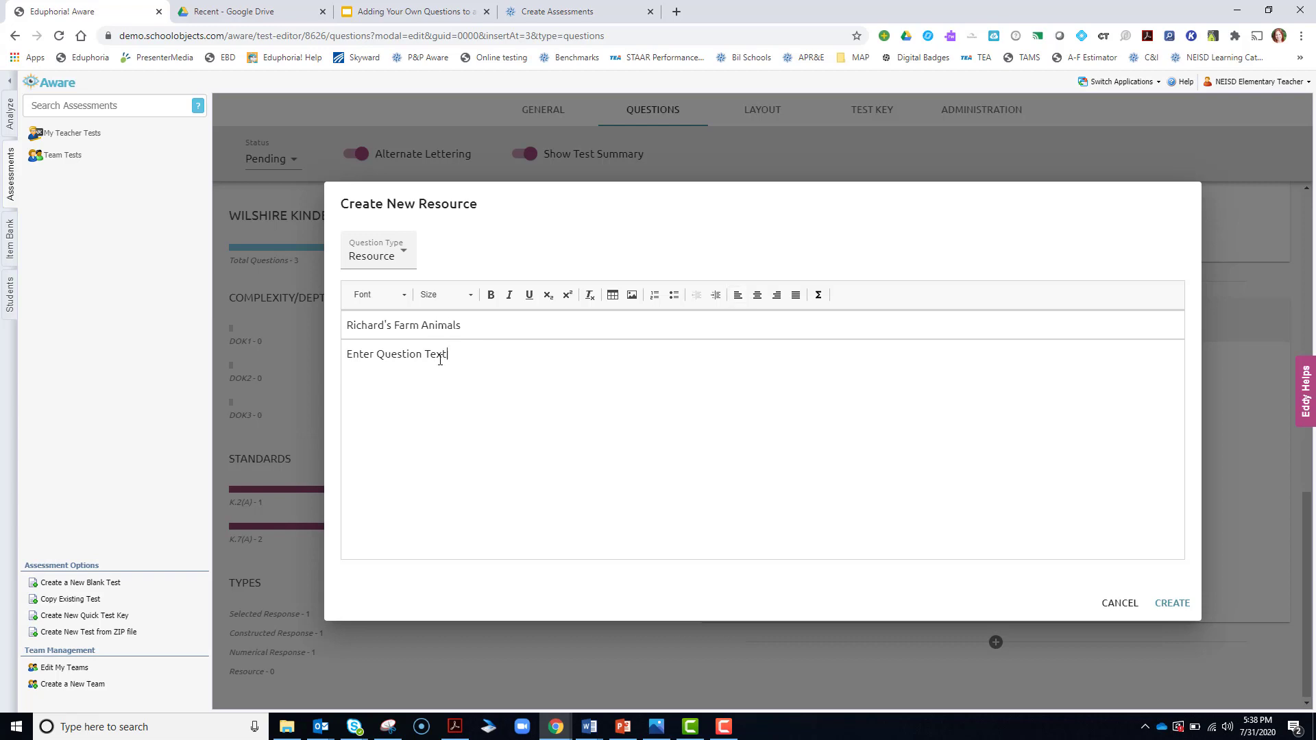
Step: Consult the PDF introduction and replace the resource's body placeholder with "Richard is a farmer. He counted all of his farm animals and made this picture graph."
left_click_drag(450, 355, 289, 359)
key("BackSpace")
mouse_move(585, 733)
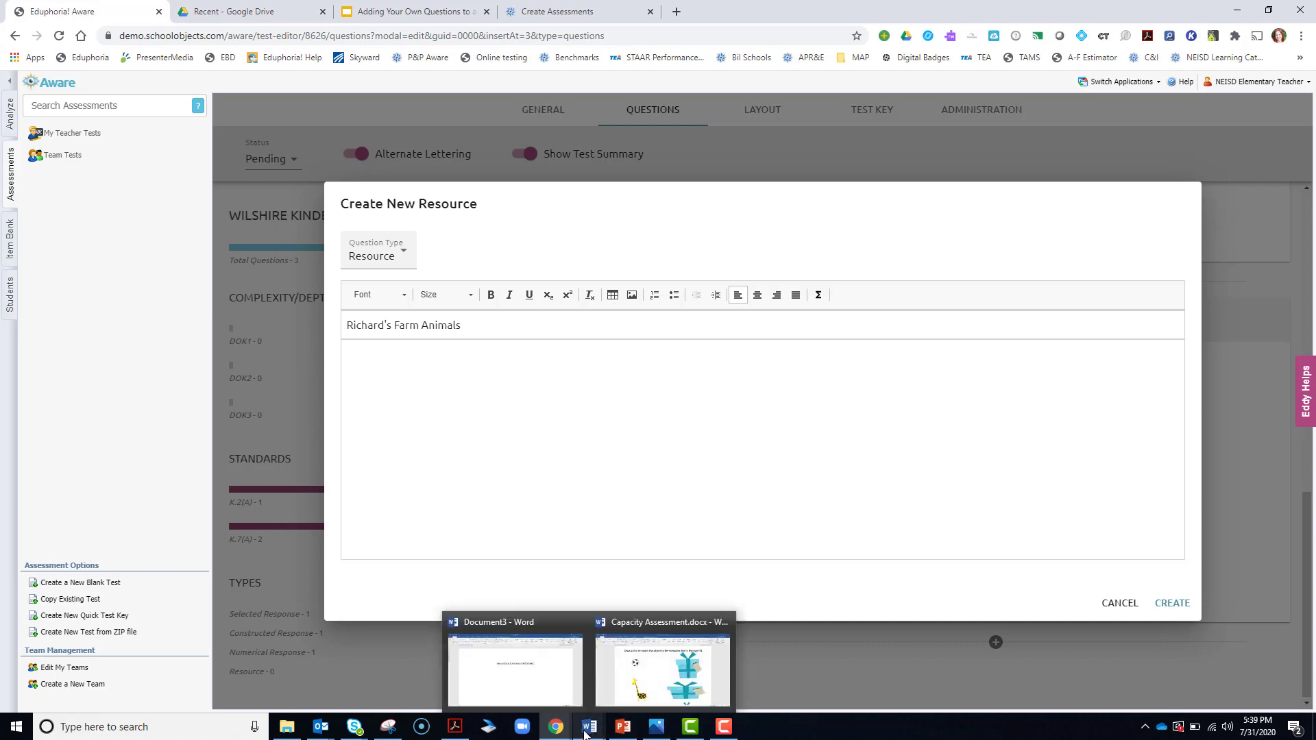
left_click(454, 727)
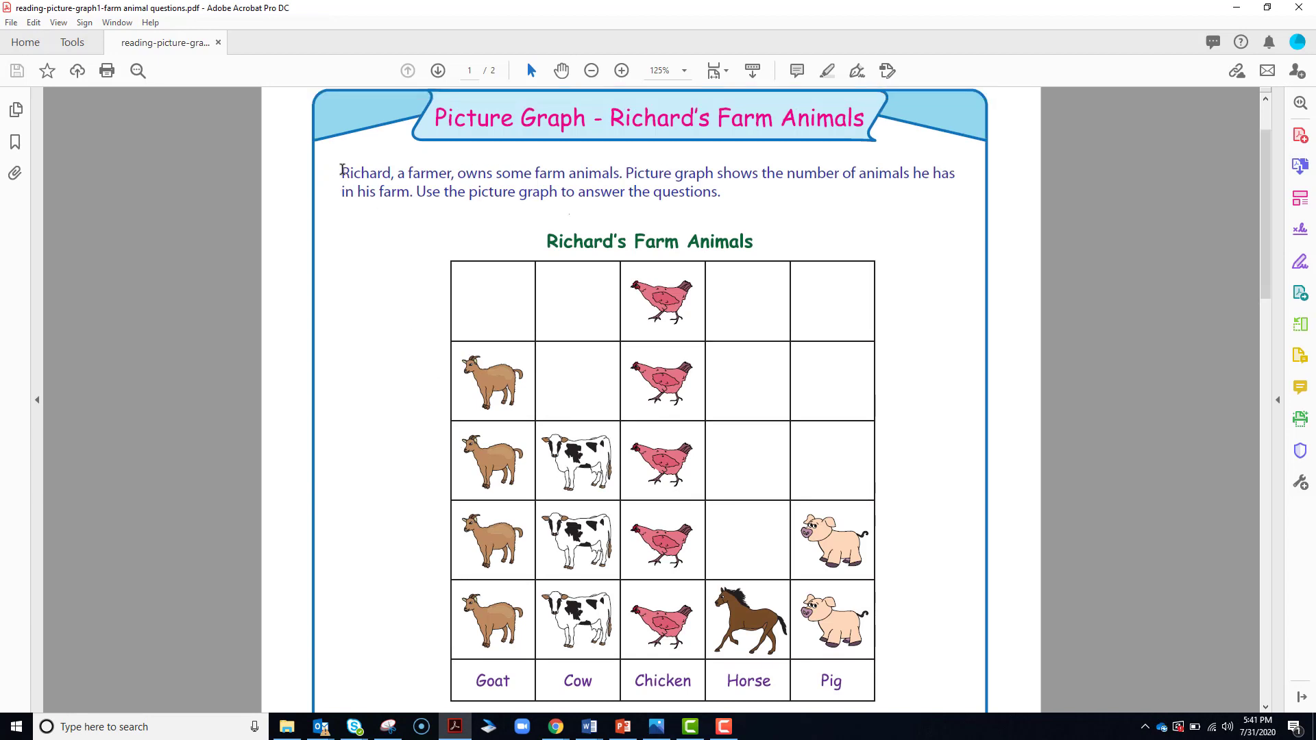
left_click_drag(342, 169, 795, 202)
left_click(893, 223)
left_click(1237, 6)
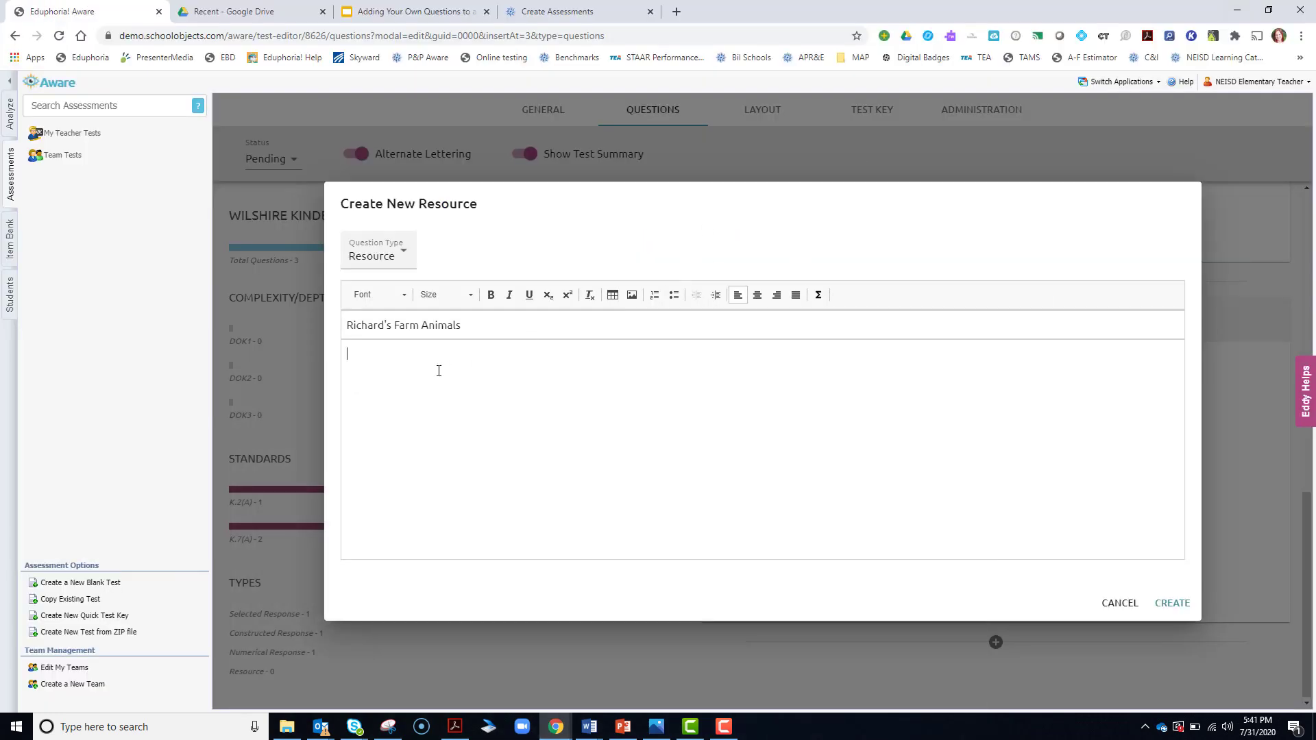
type("Richard is a farmer. He counted all of his farm animals and made this picture graph.")
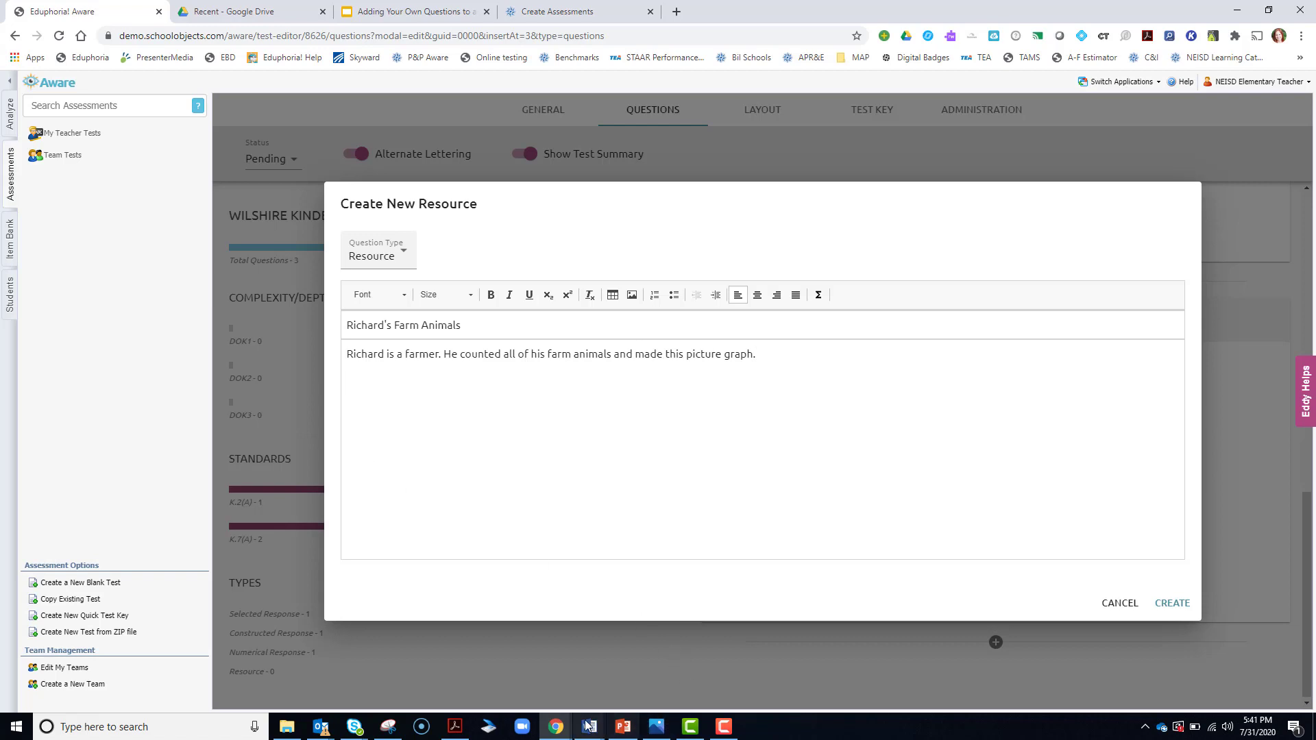
Step: Capture the titled farm animals graph, including its animal labels, from the Acrobat PDF with Snipping Tool and copy it
left_click(457, 731)
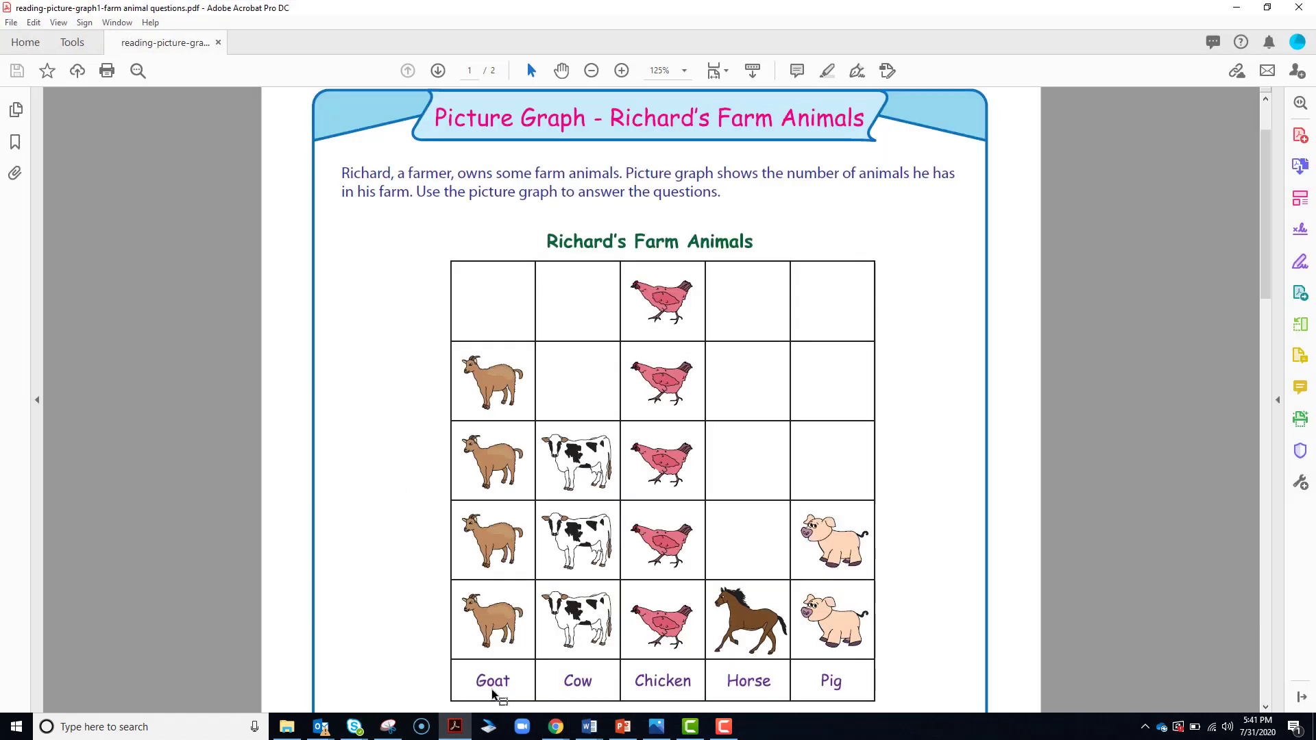
left_click(388, 731)
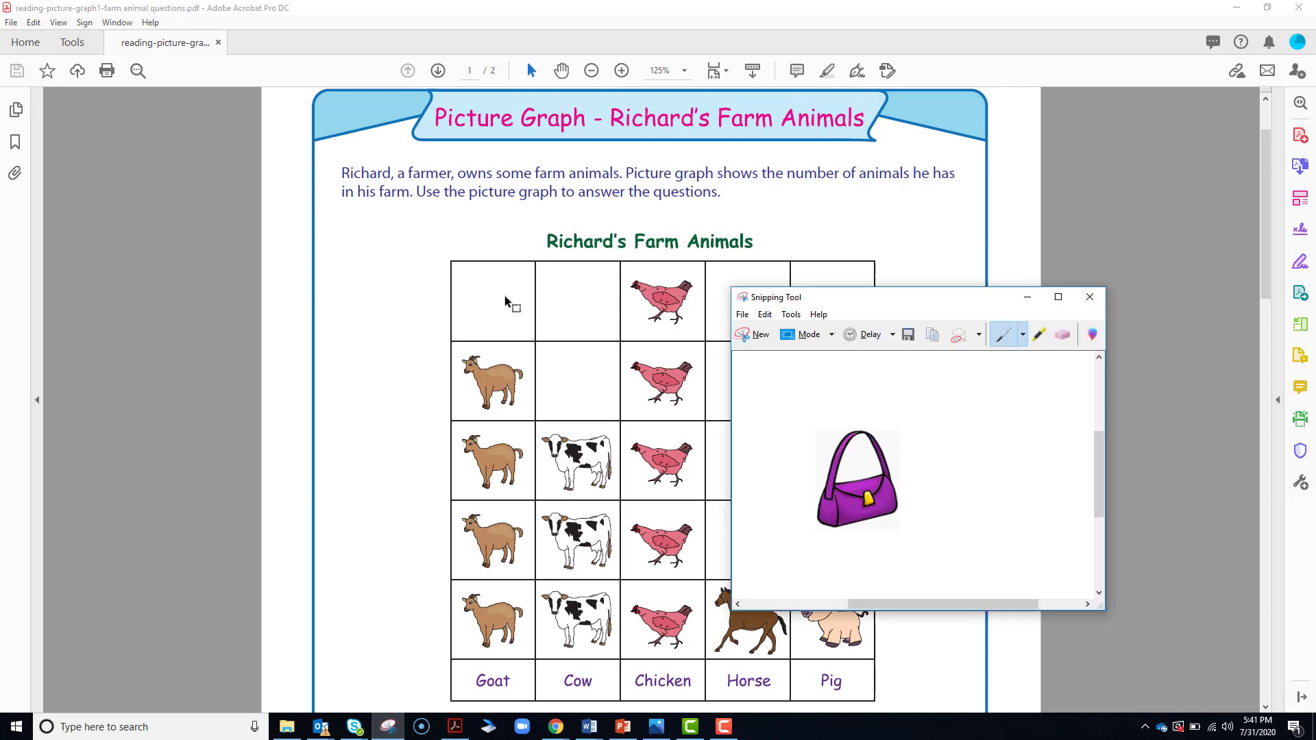
left_click(753, 335)
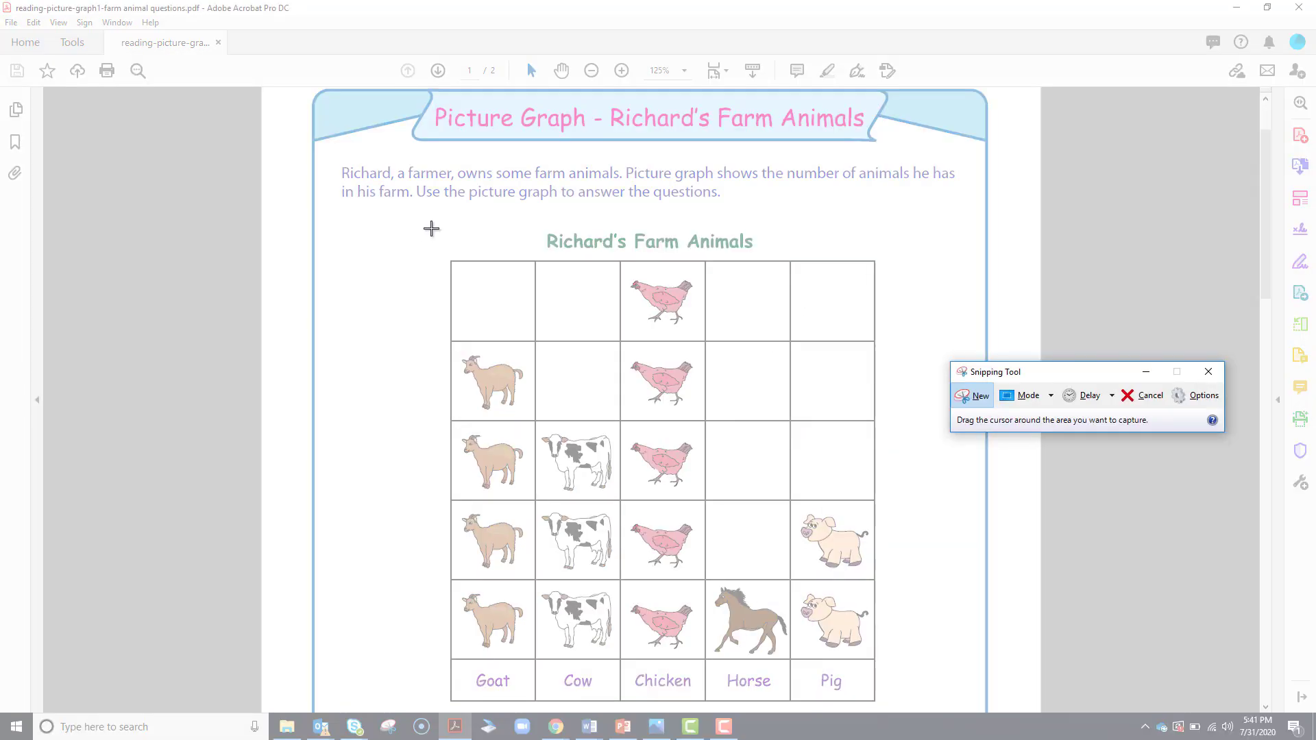
left_click_drag(431, 228, 887, 710)
key("ctrl+c")
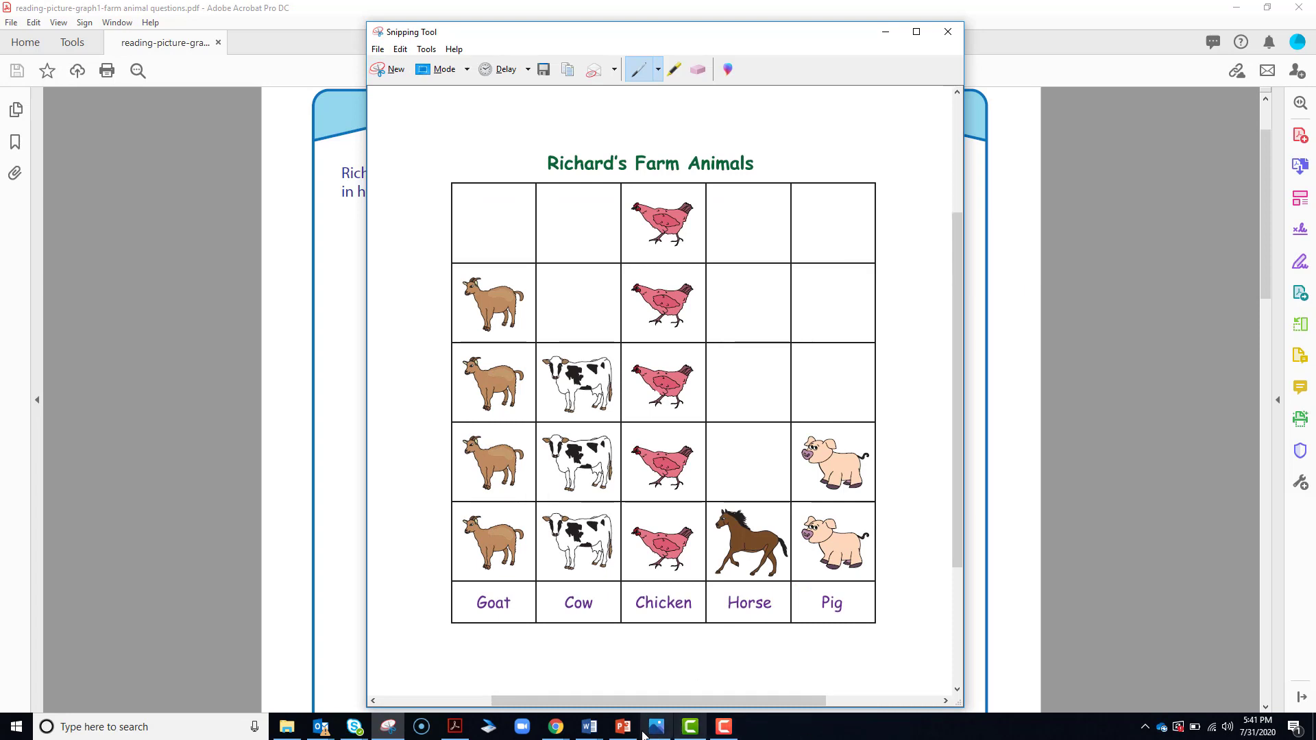
Step: Return to Aware in Chrome, paste the captured graph below the resource text and size it to about 660 by 719 pixels
left_click(554, 735)
left_click(706, 662)
key("ctrl+v")
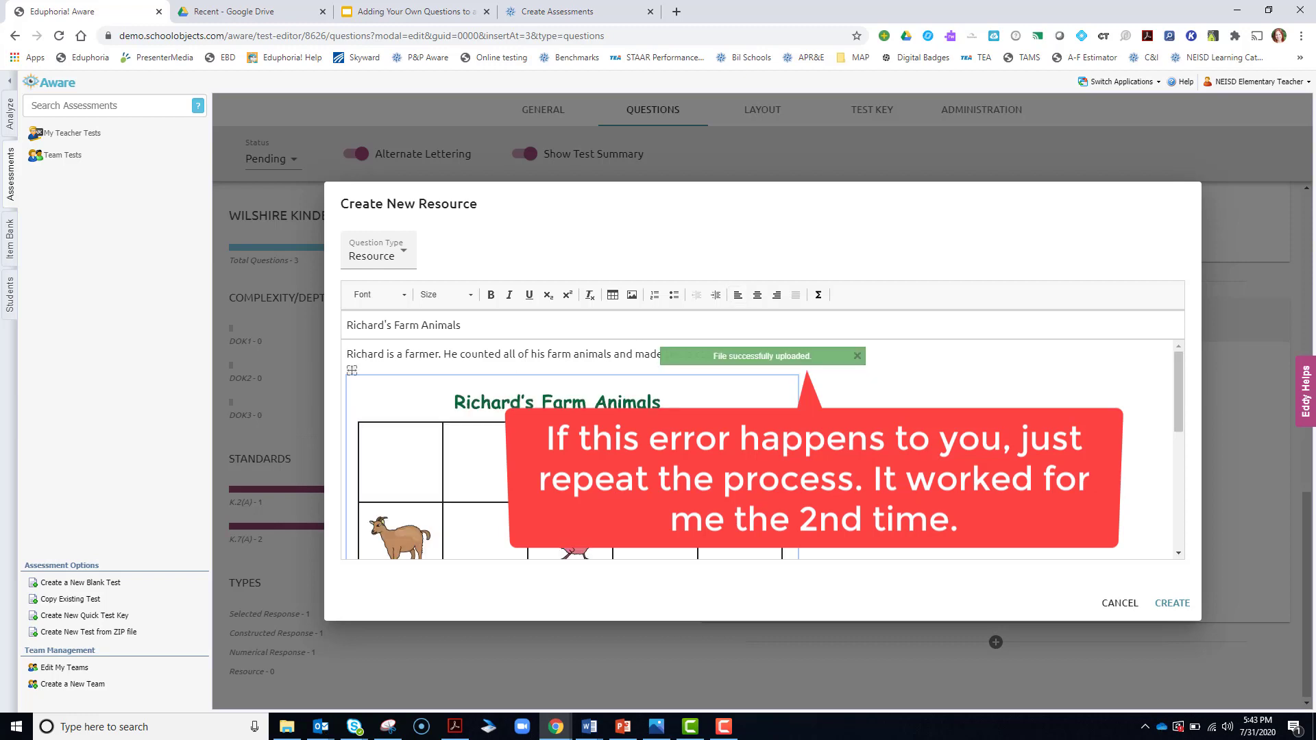
scroll(757, 449, "down", 4)
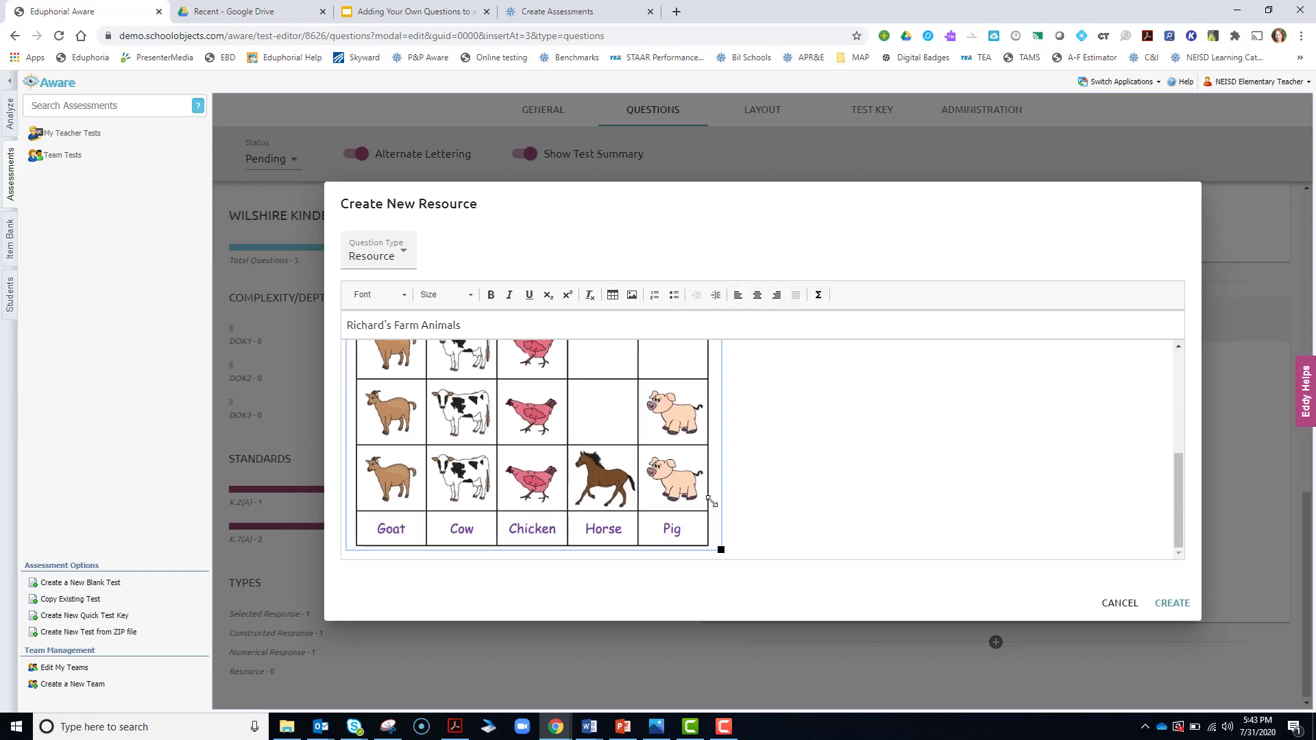
left_click_drag(711, 503, 857, 548)
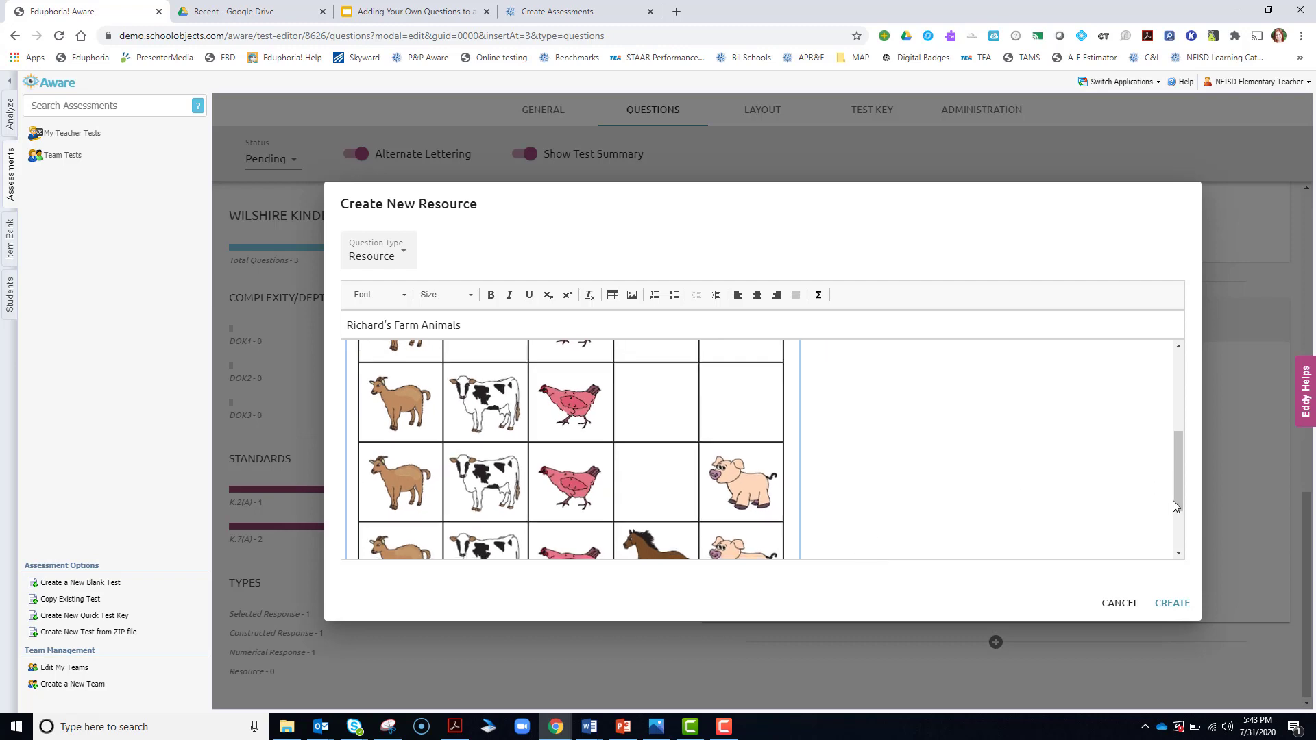
left_click_drag(1182, 504, 1185, 558)
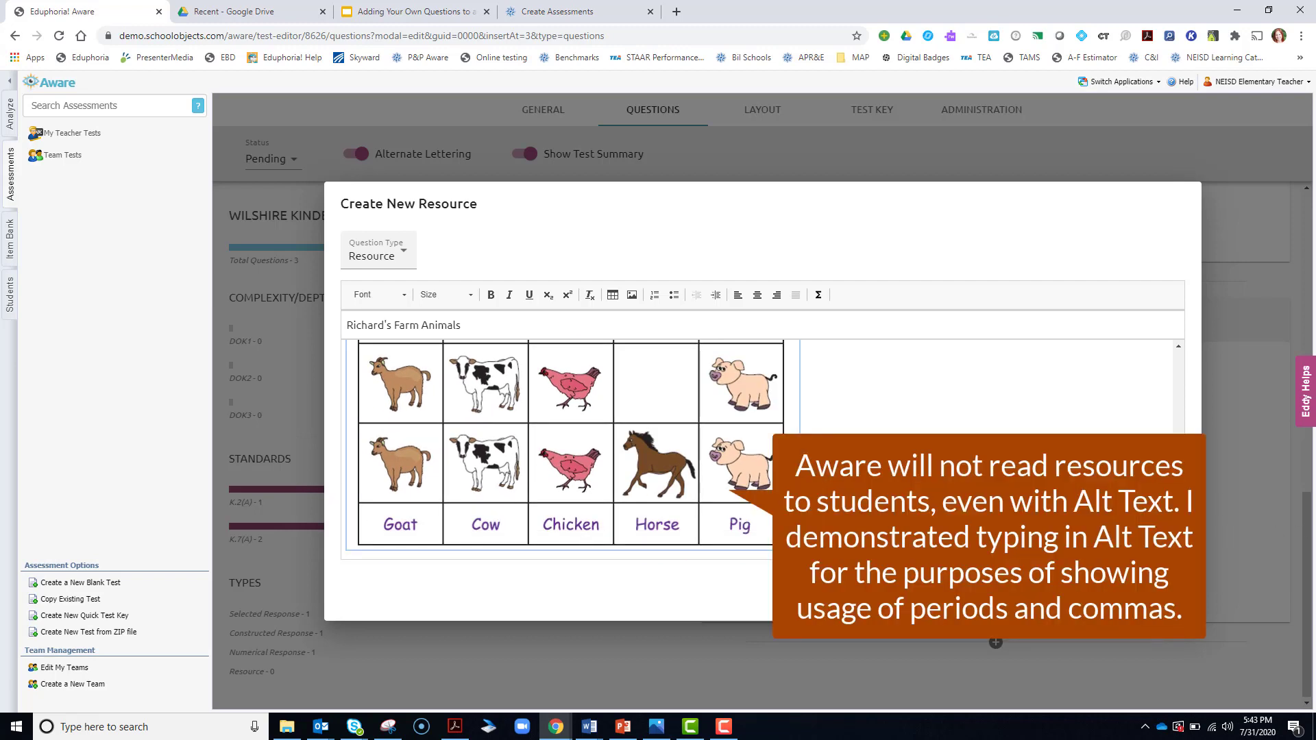
scroll(1163, 357, "up", 5)
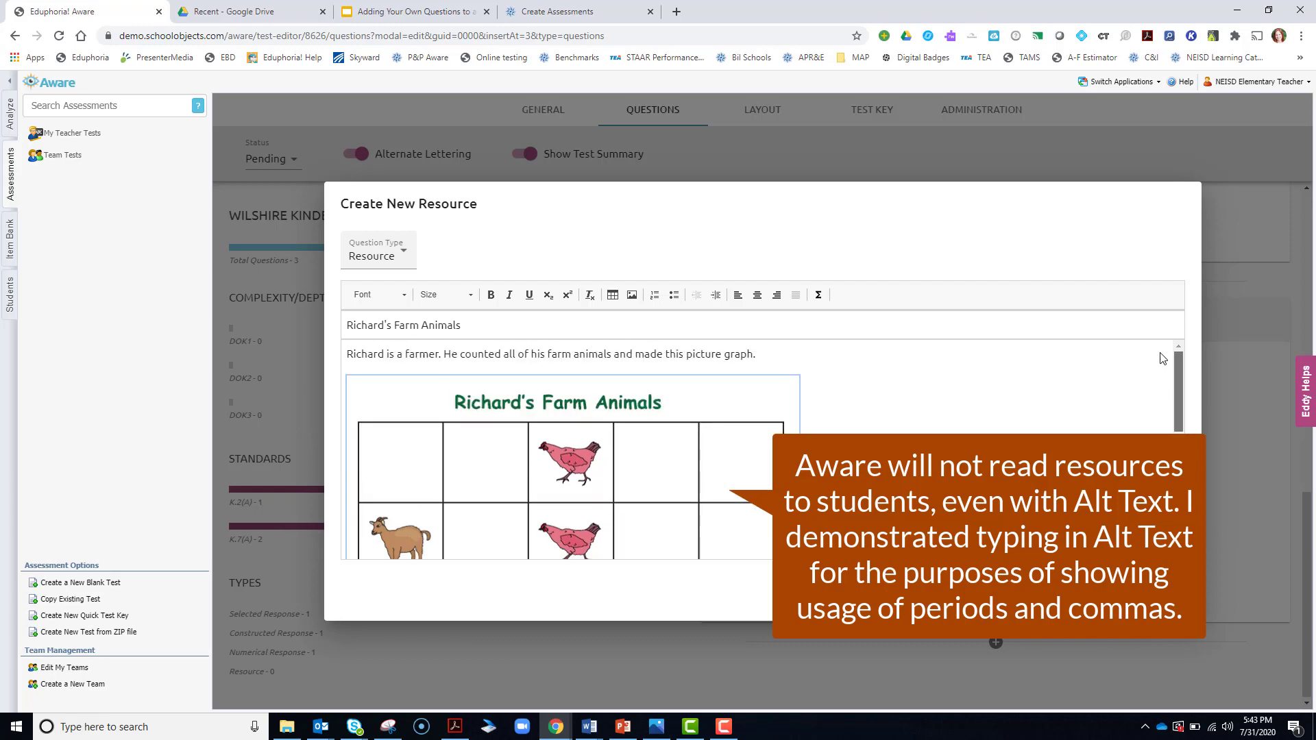
Step: Set the graph image's alternative text to "Richard's Farm Animals." and apply the image properties
double_click(531, 457)
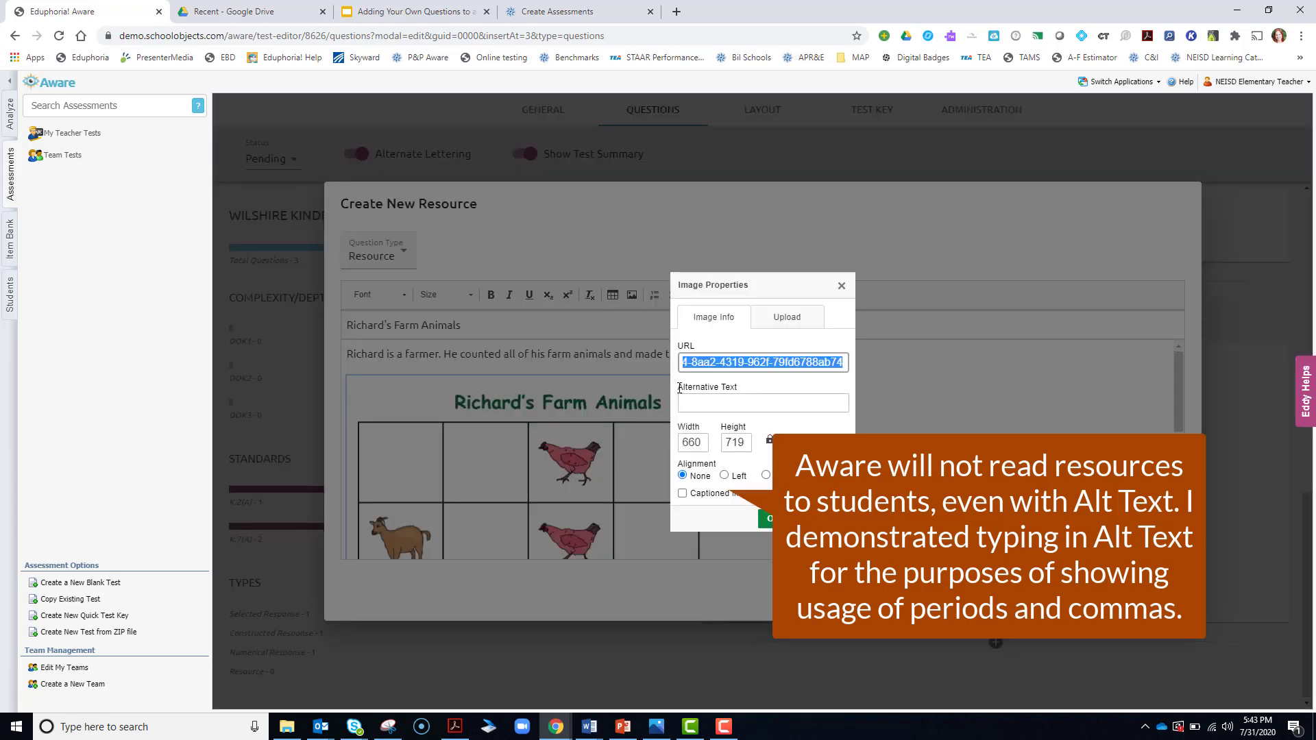
left_click_drag(725, 285, 913, 210)
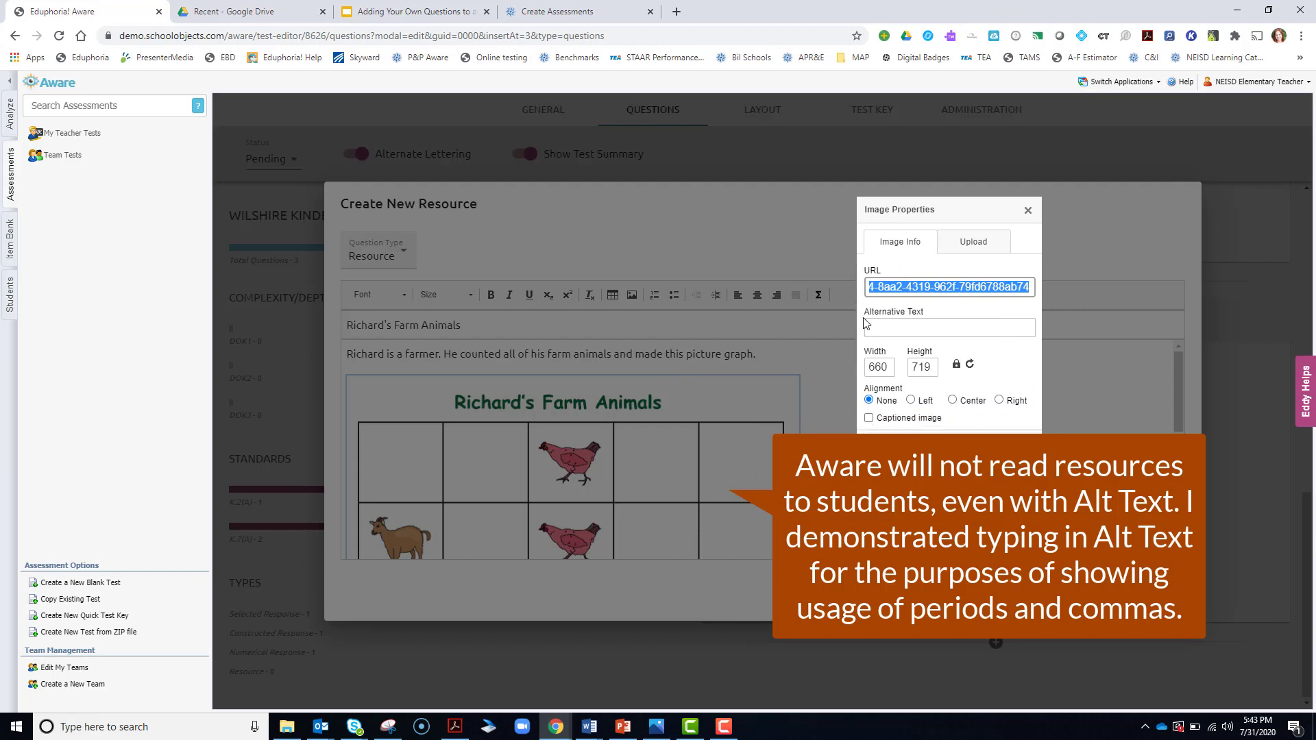
left_click(890, 327)
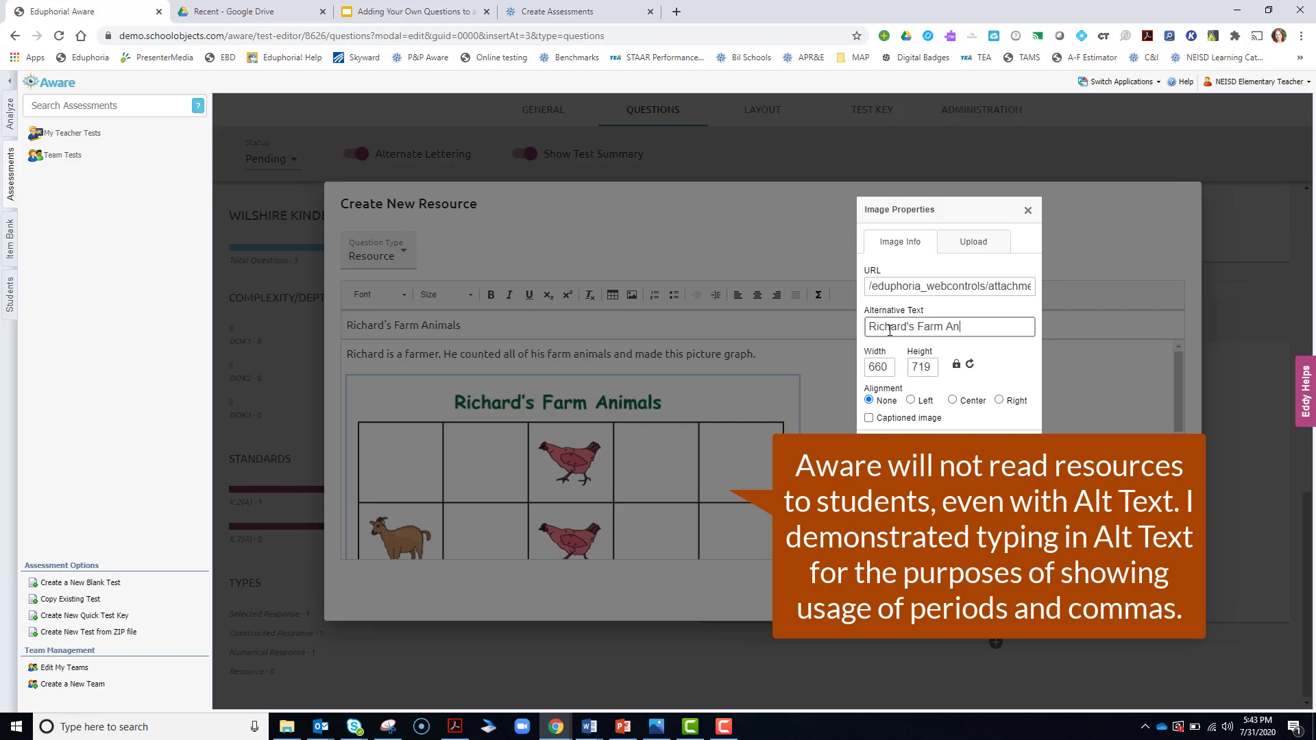
type("s.")
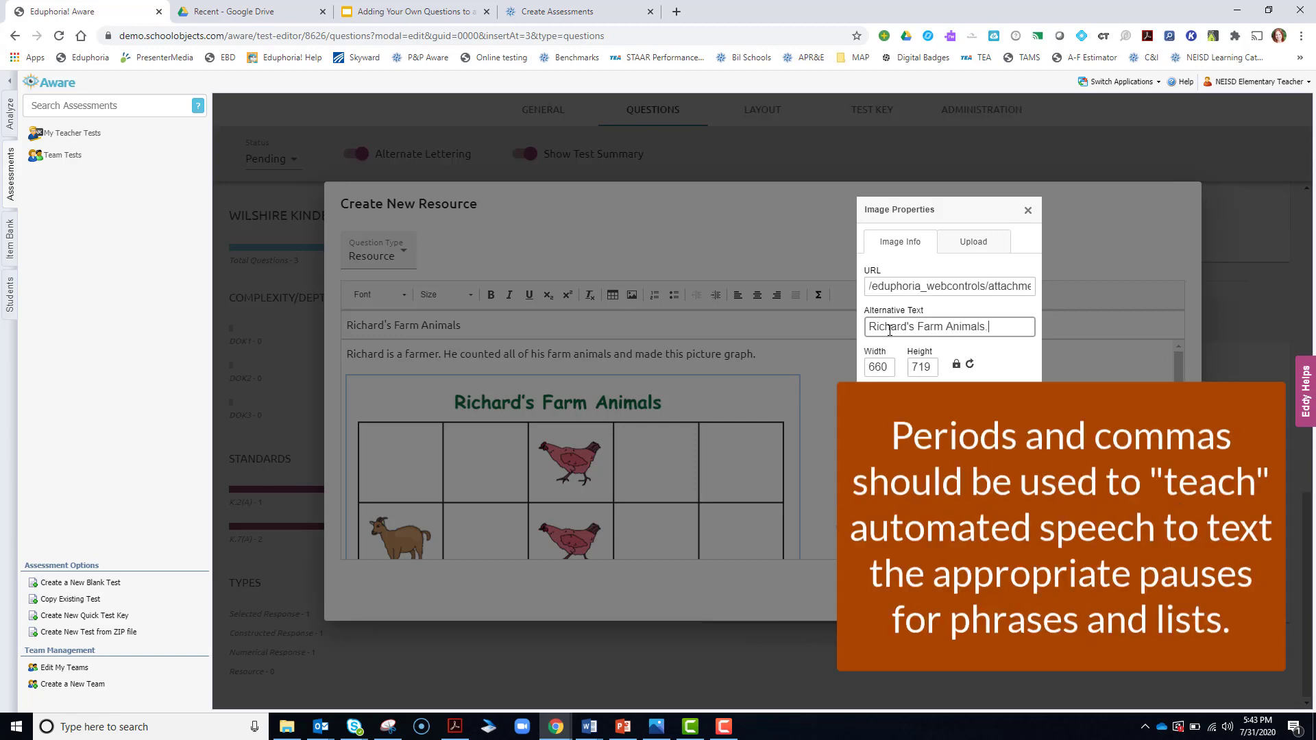
left_click(965, 458)
left_click_drag(1178, 375, 1178, 492)
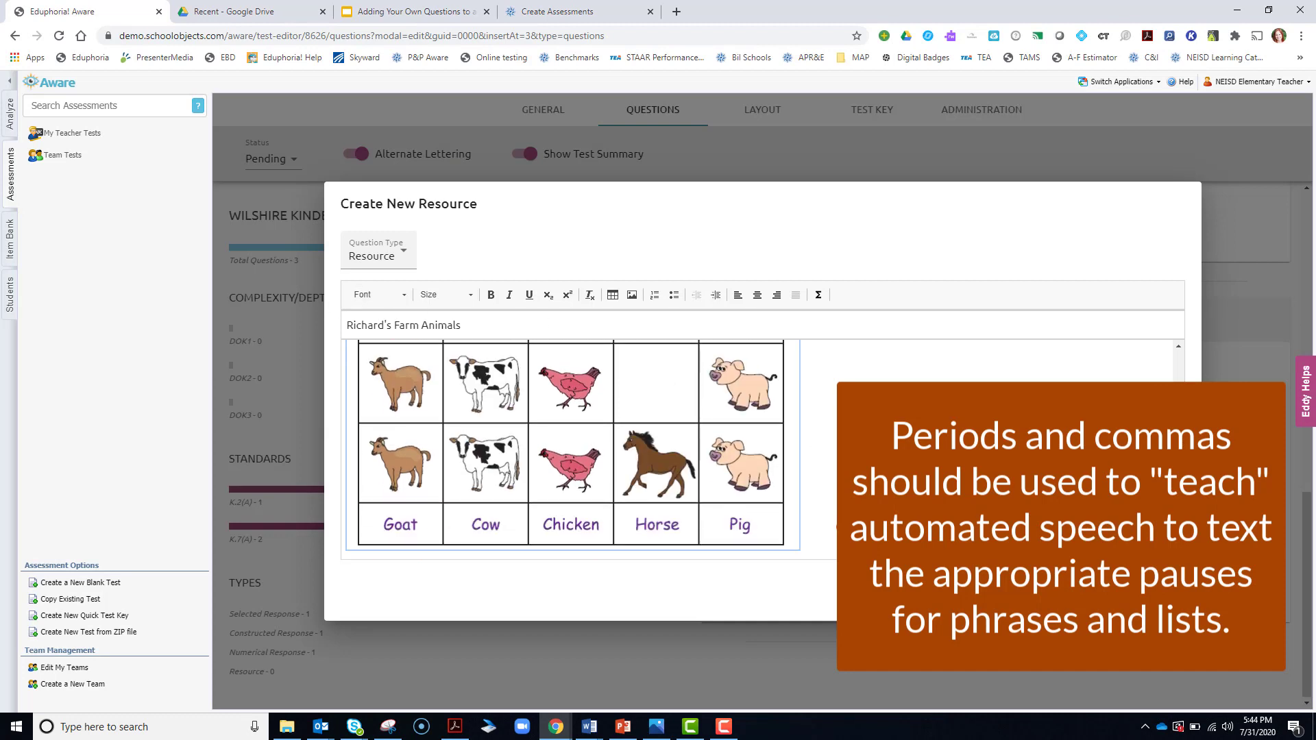
Step: Append "Goat, Cow, Chicken, Horse, Pig." to the graph image's alternative text and apply the image properties
double_click(688, 434)
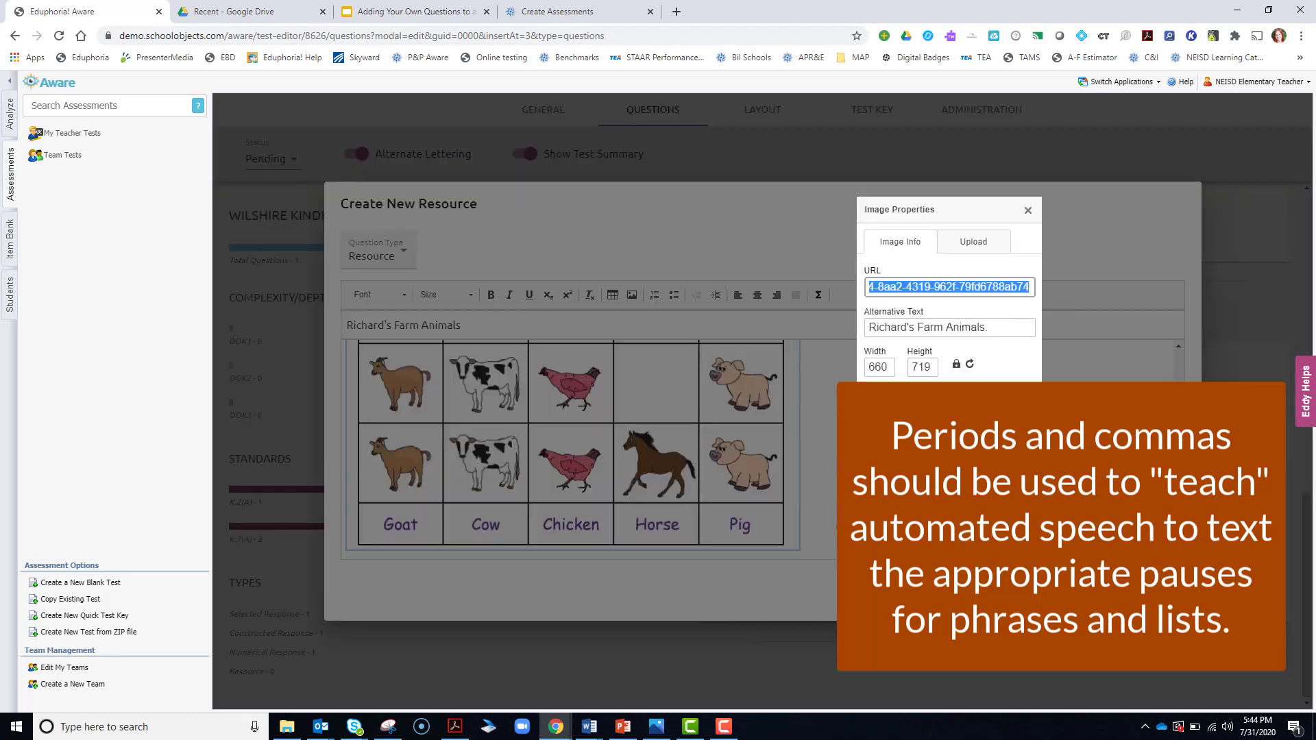
left_click(1002, 327)
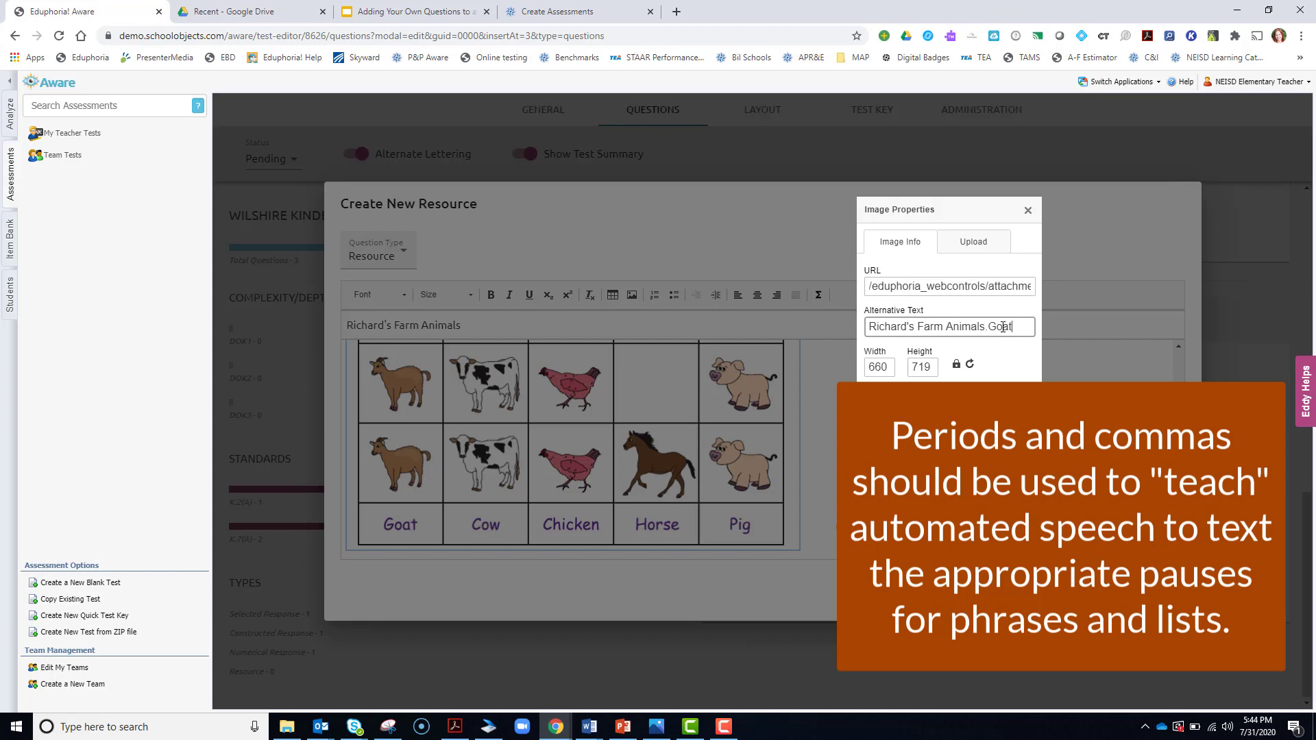
type("Goat, Cow,")
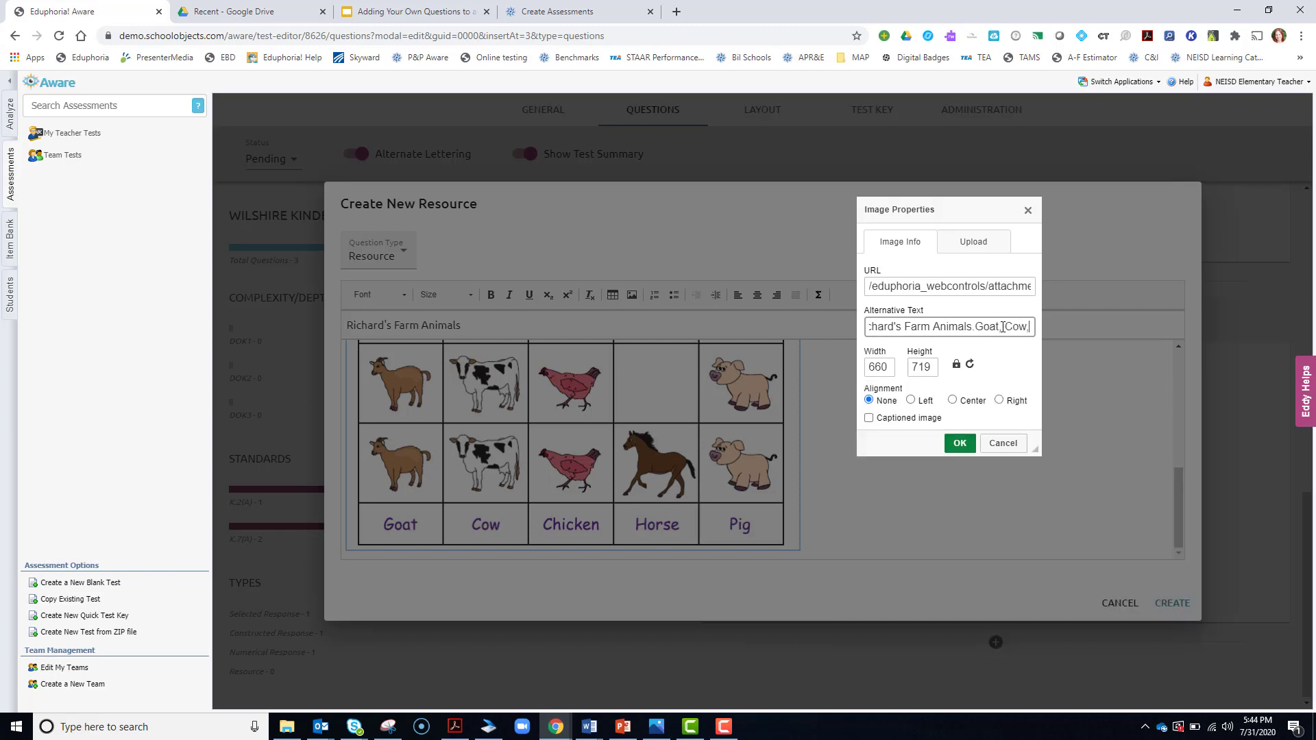
type(" Chicken,")
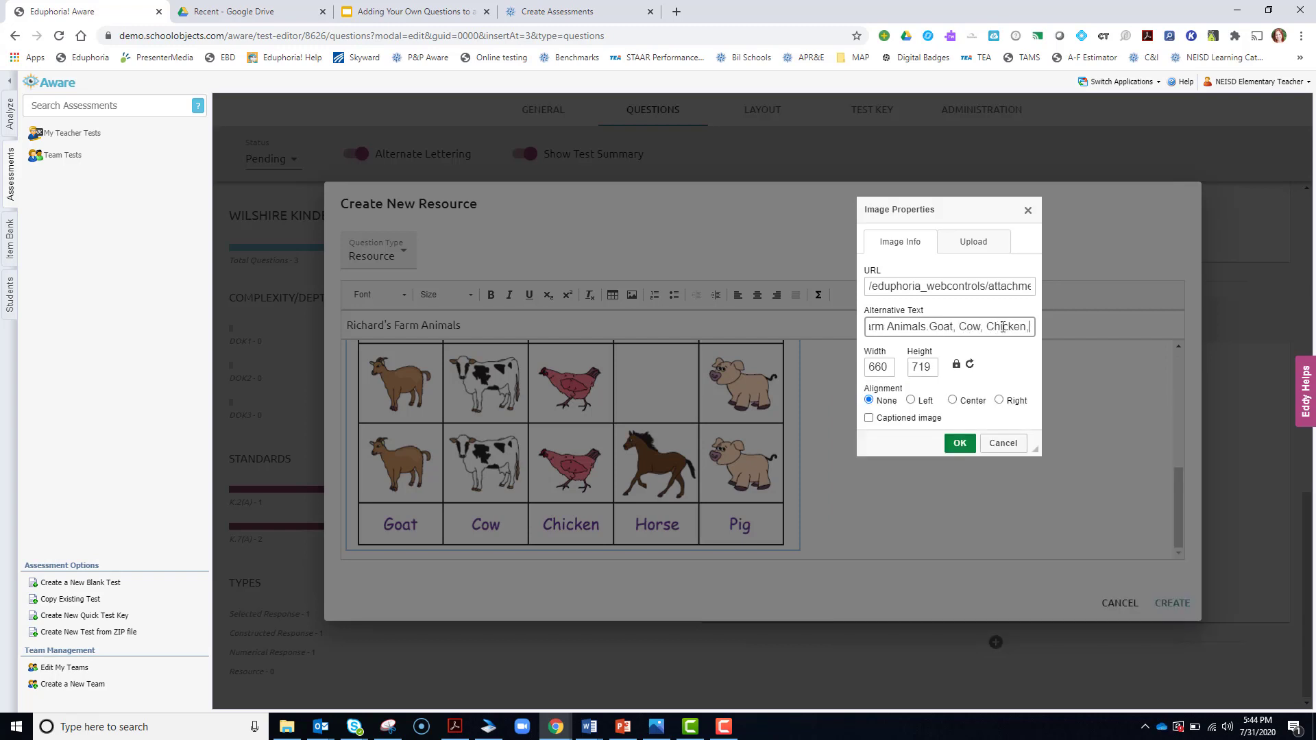
type(" Horse, ")
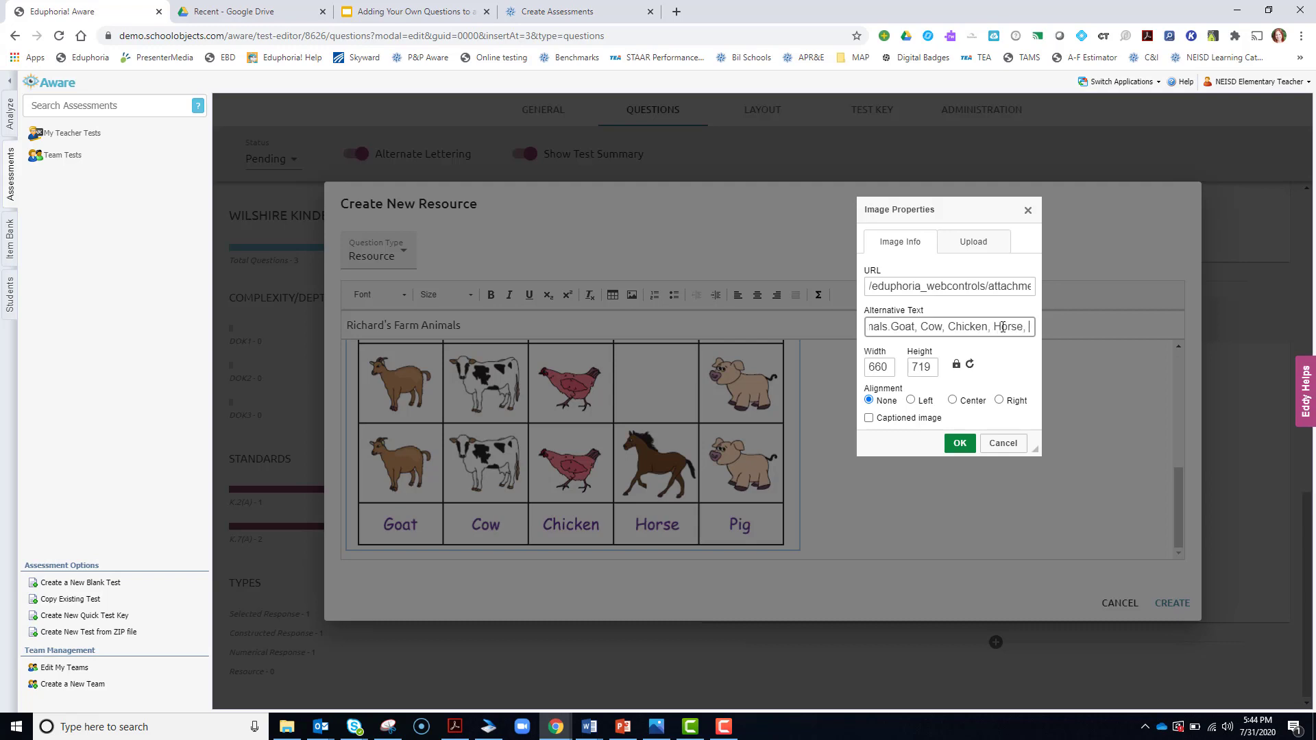
type("Pig.")
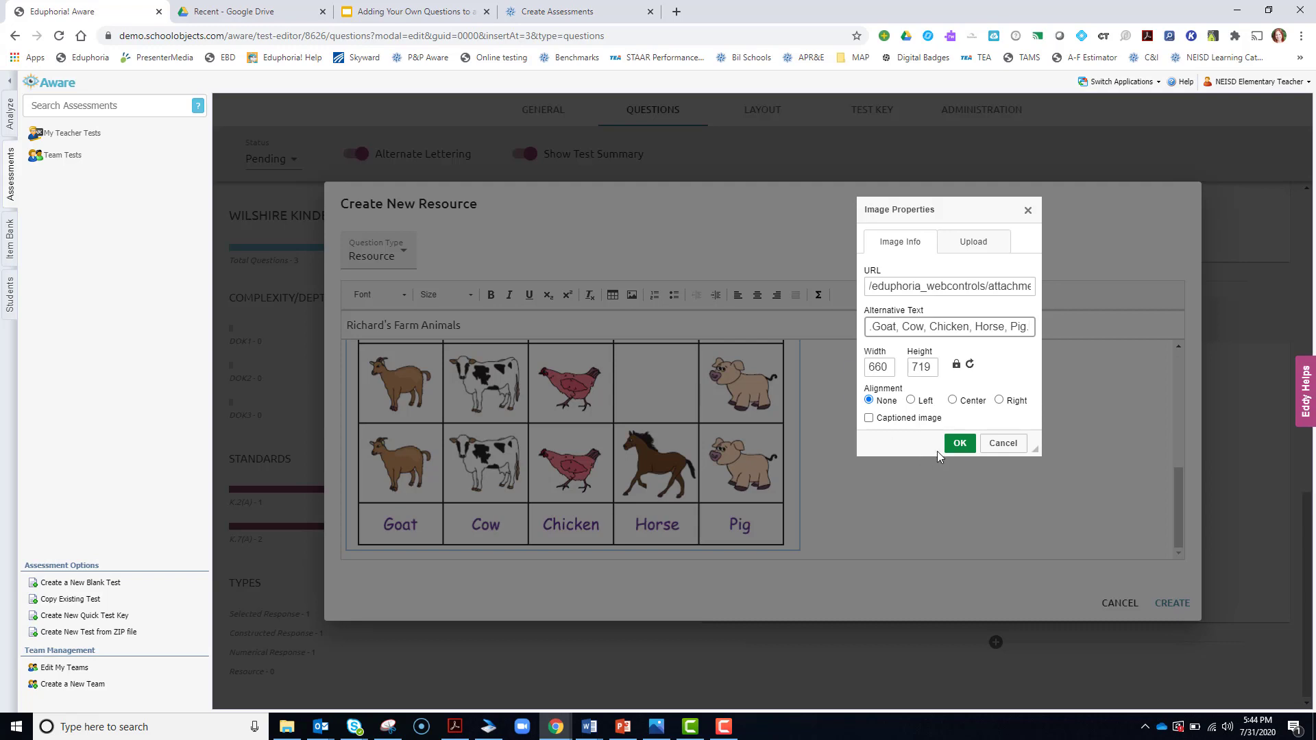
left_click(960, 442)
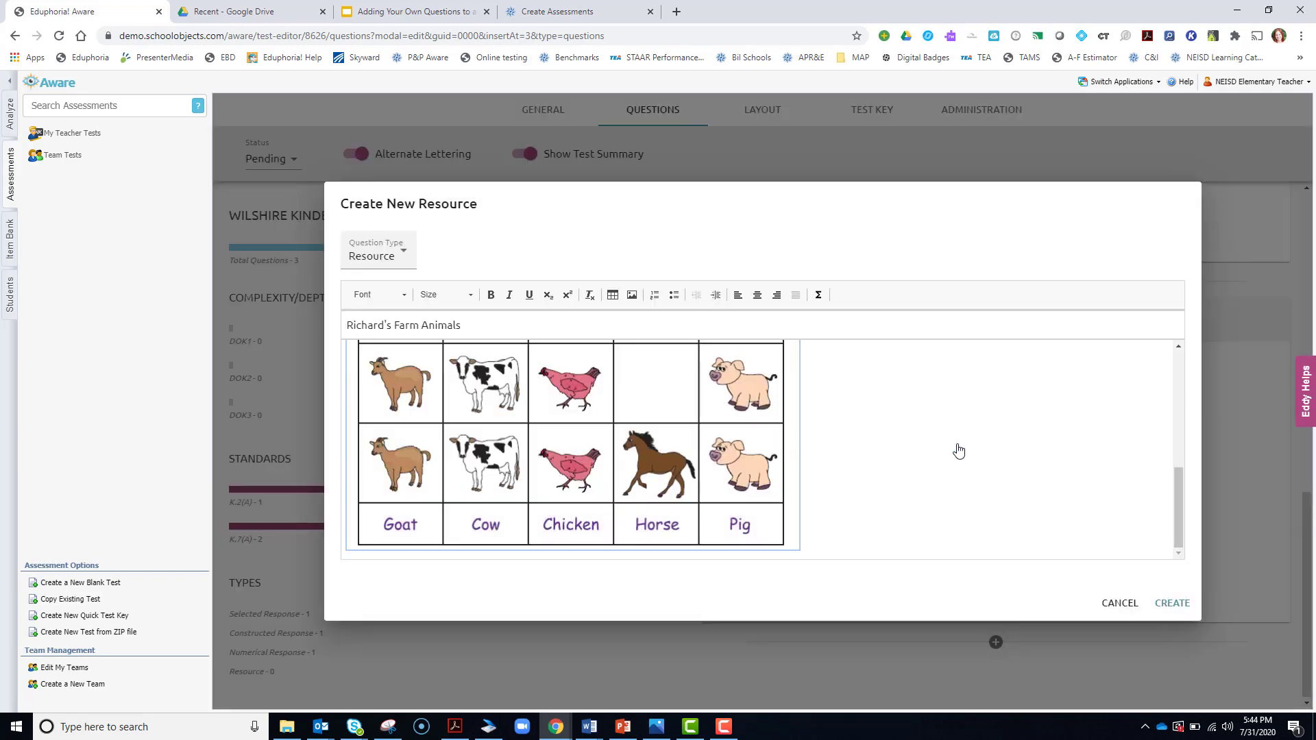
Step: Check the resource's introduction and graph from the beginning and create the Richard's Farm Animals resource
mouse_move(748, 498)
scroll(1097, 432, "up", 6)
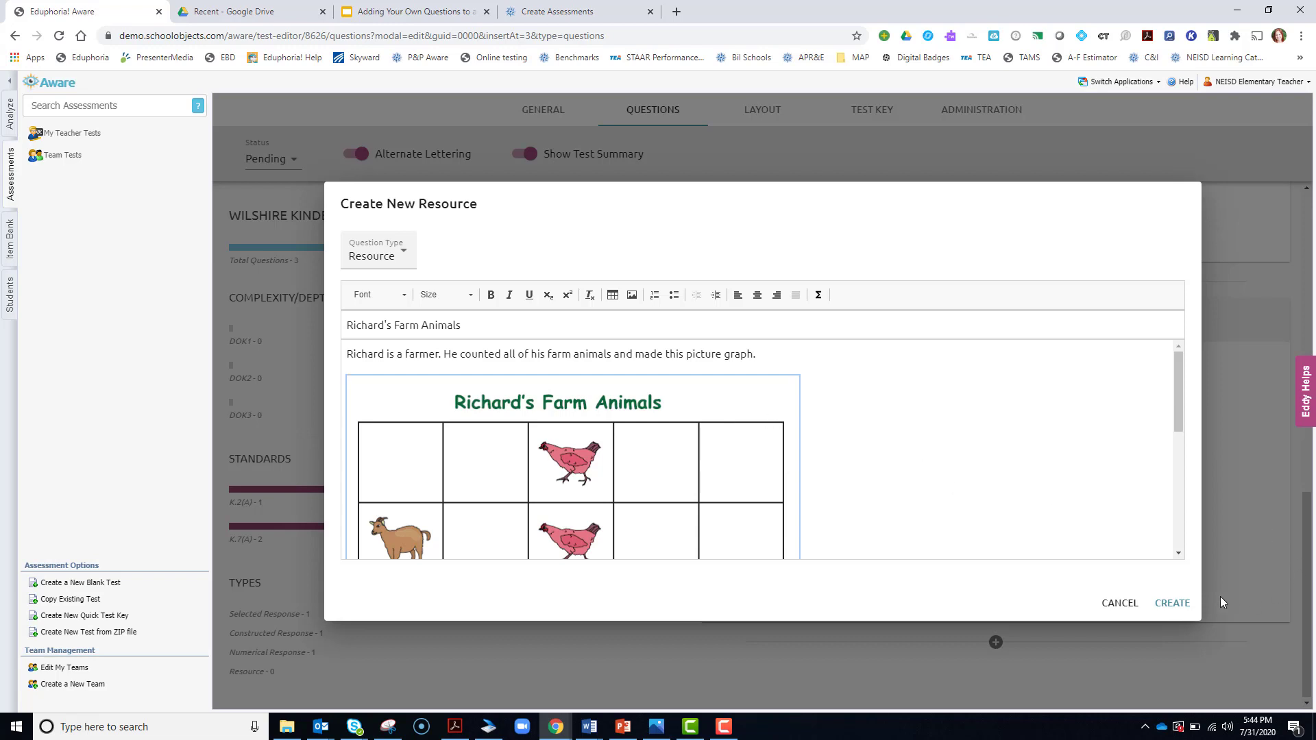
left_click(1172, 603)
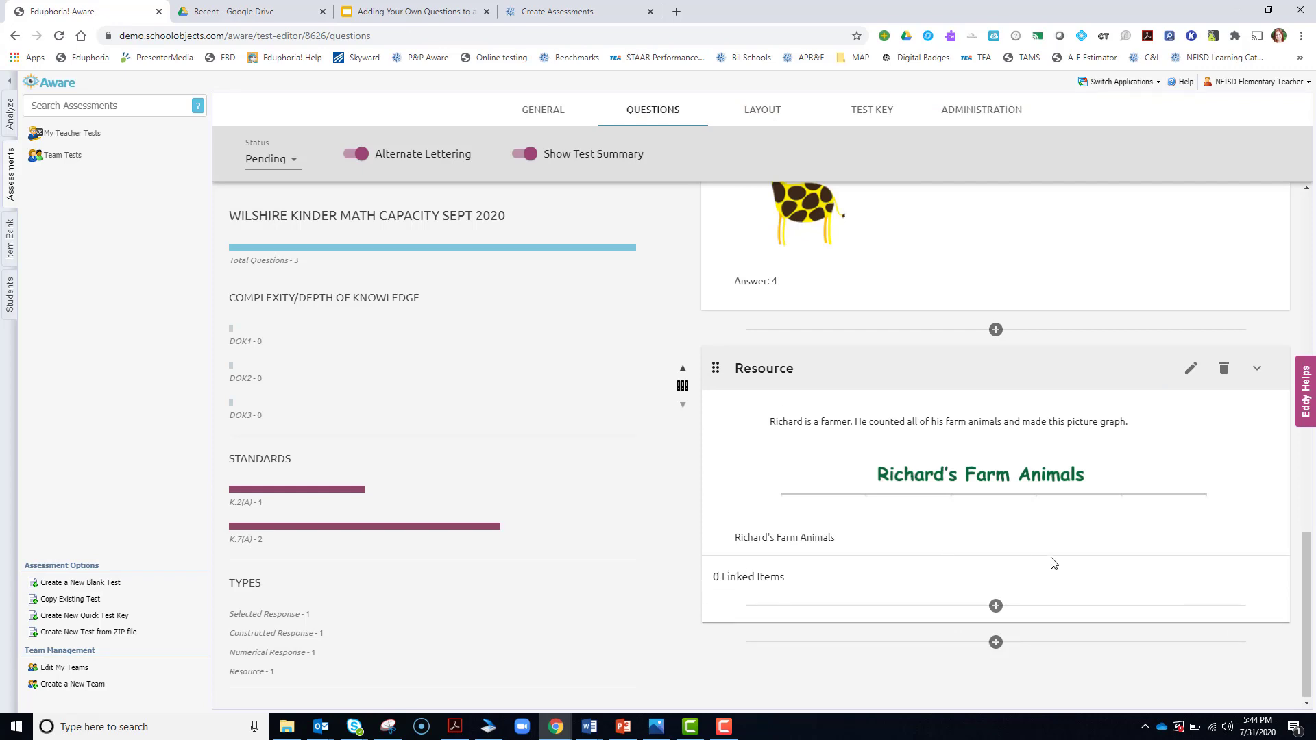
Step: Add a new selected response item after the resource, consult the Acrobat PDF's questions and enter "Which animal is fewest?" as the question text
left_click(996, 643)
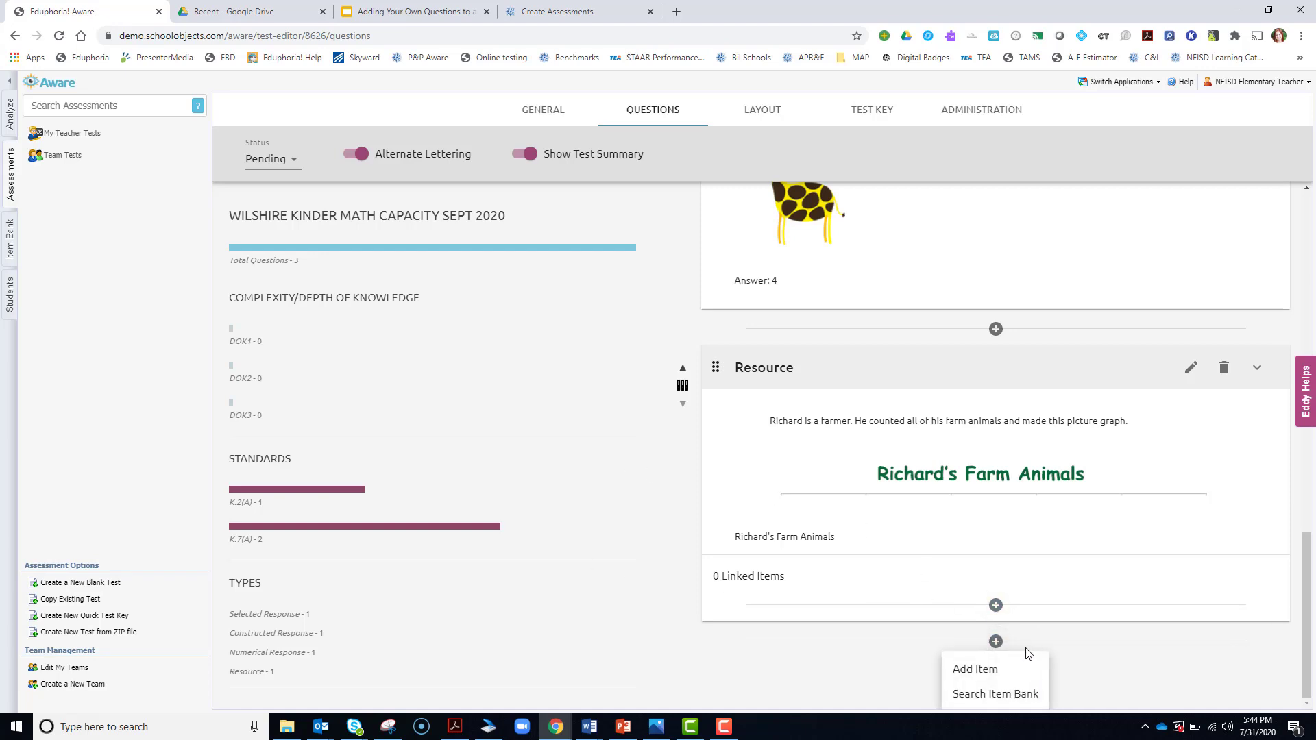
left_click(974, 670)
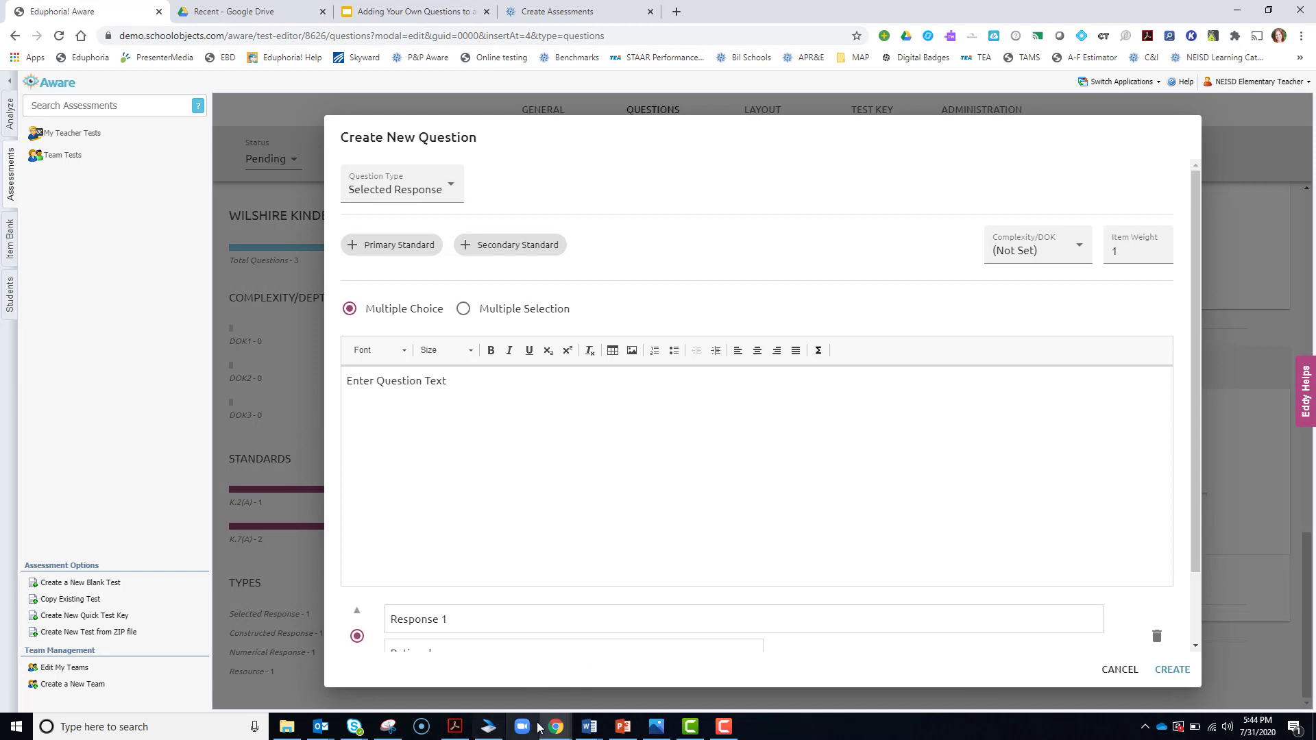
left_click(455, 727)
scroll(974, 523, "down", 1)
scroll(974, 523, "down", 3)
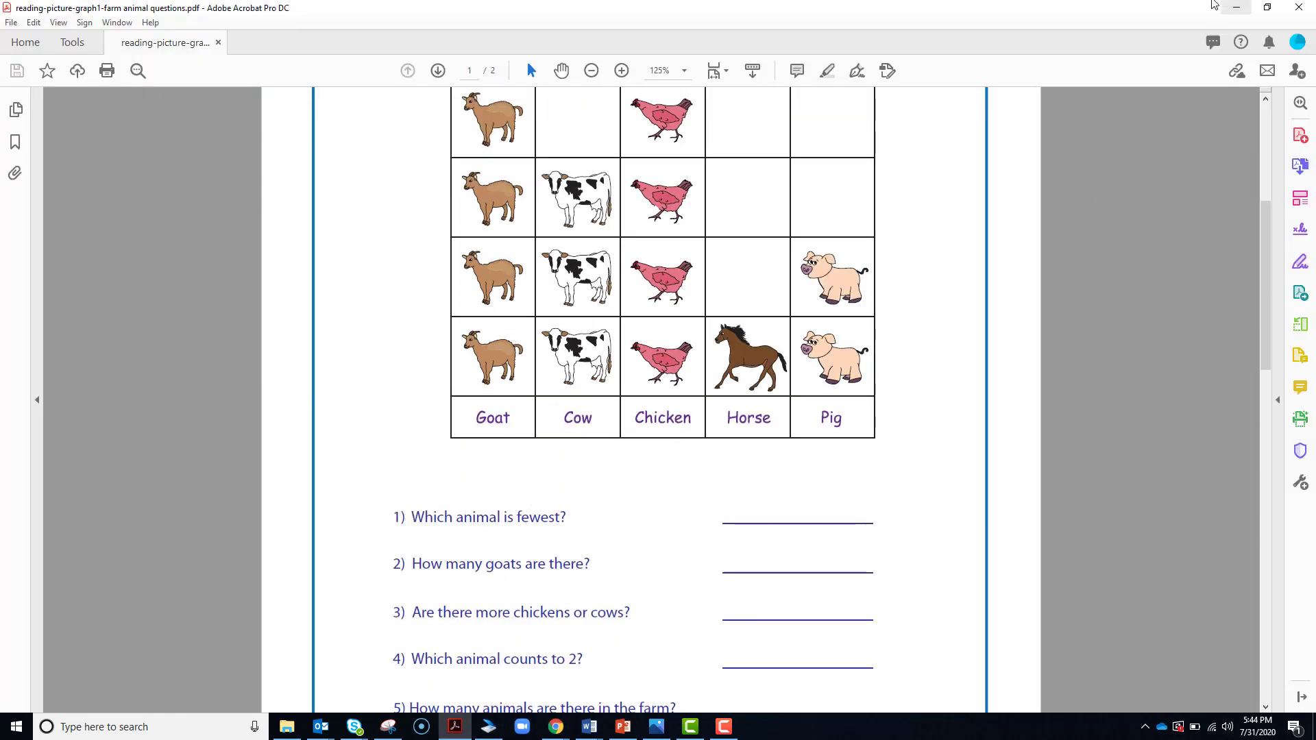
left_click(1237, 7)
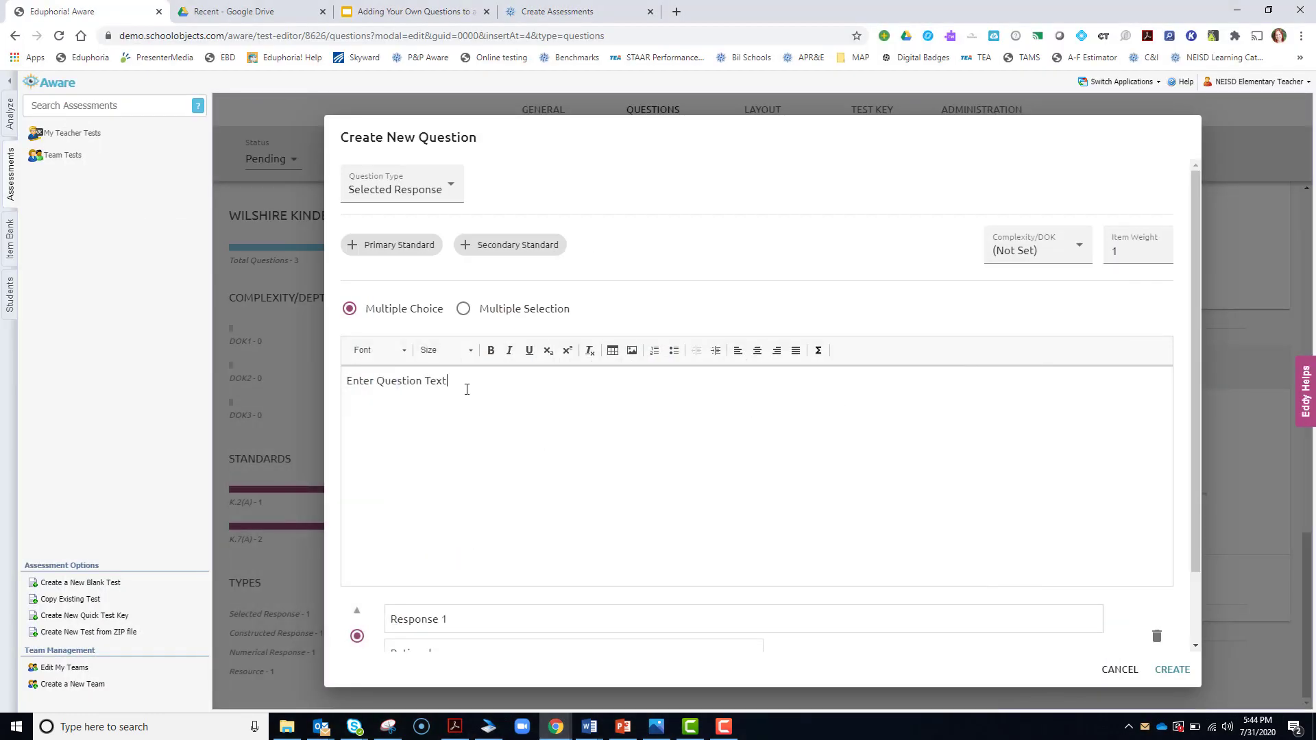
left_click_drag(476, 389, 303, 370)
type("Which animal is fewest?")
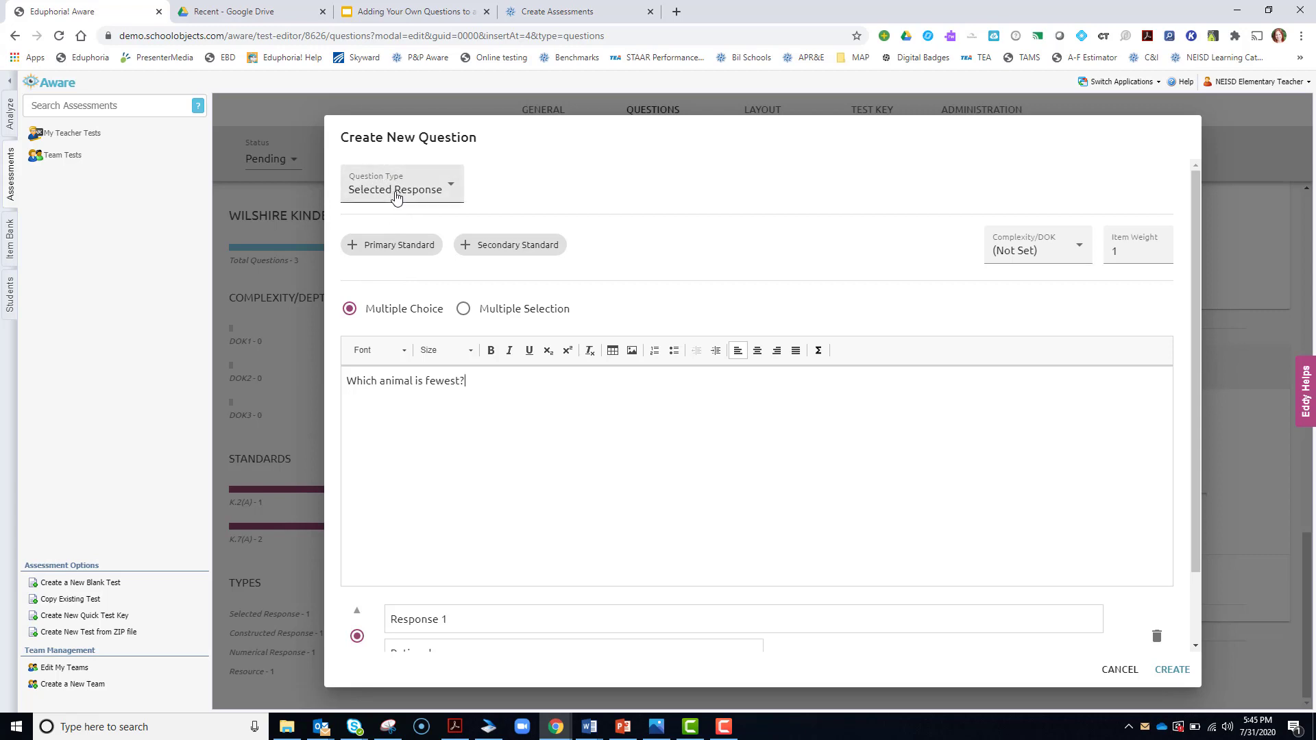
Step: Enter the three answer responses Cow, Chicken and Pig, and mark Chicken as the correct answer
scroll(484, 555, "down", 2)
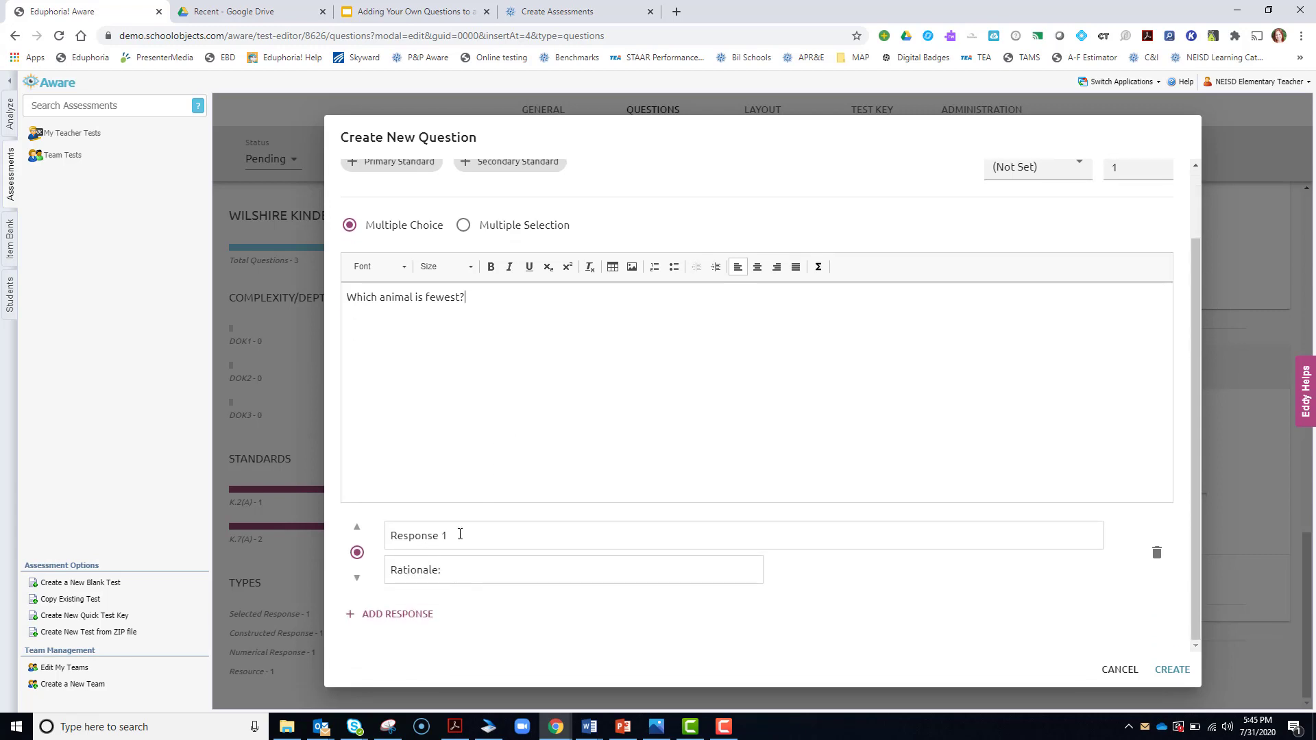
left_click_drag(464, 534, 349, 530)
type("Cow")
left_click(381, 613)
left_click_drag(457, 538, 336, 528)
type("Chicken")
left_click(398, 613)
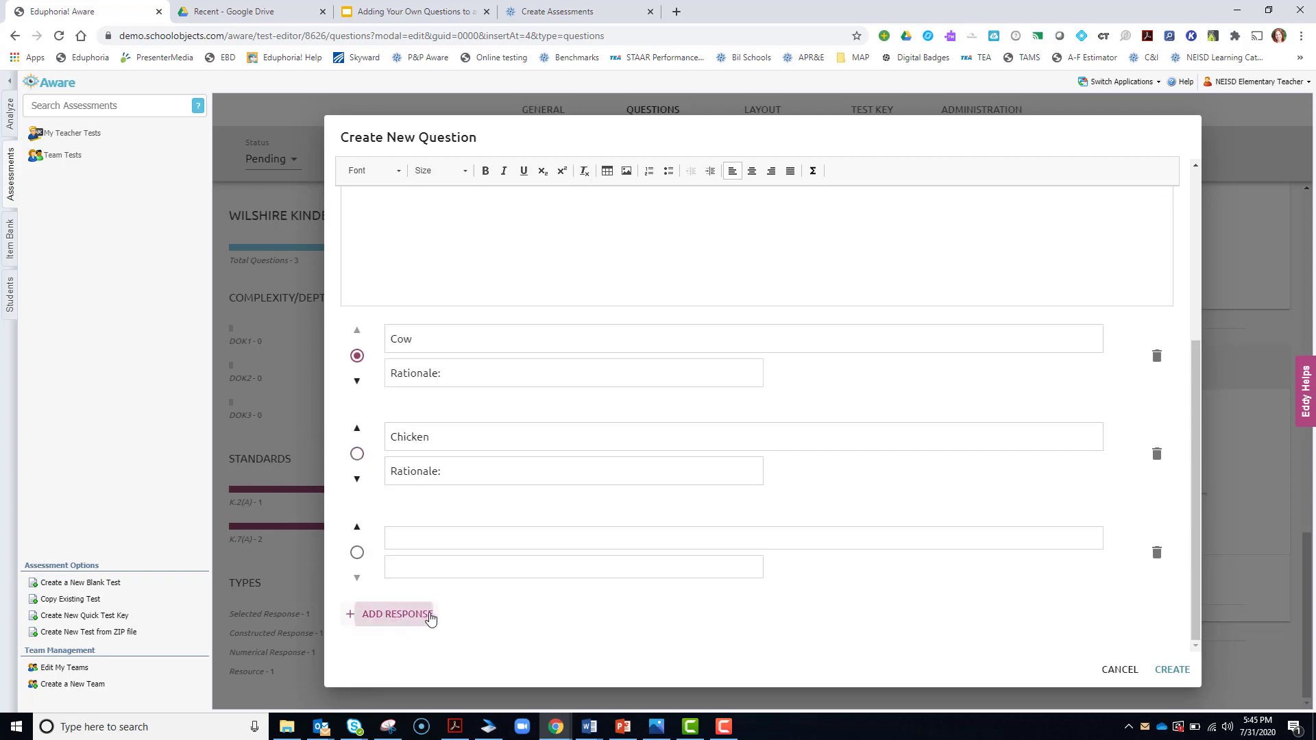
left_click_drag(441, 538, 269, 532)
type("Pig")
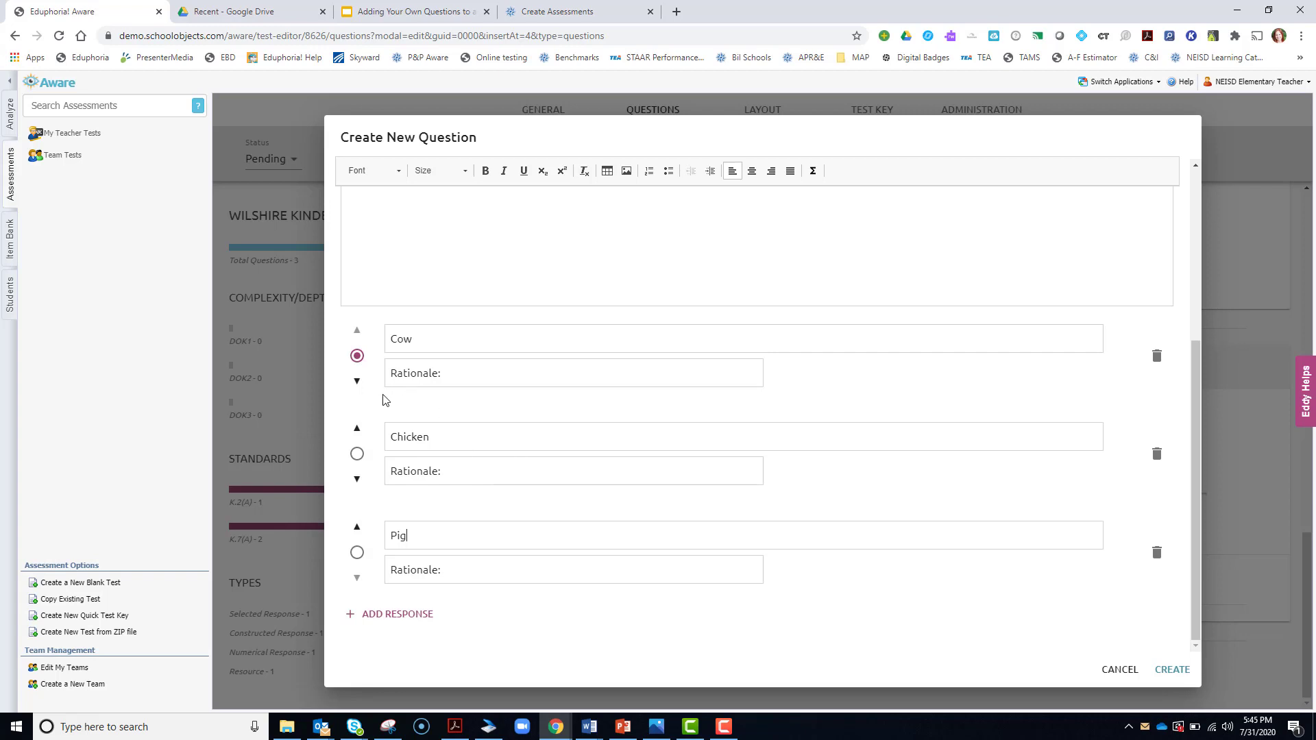
left_click(358, 455)
Step: Filter the Kindergarten mathematics standards by "graph", assign K.8(B) as the primary standard and create the question
scroll(743, 493, "up", 5)
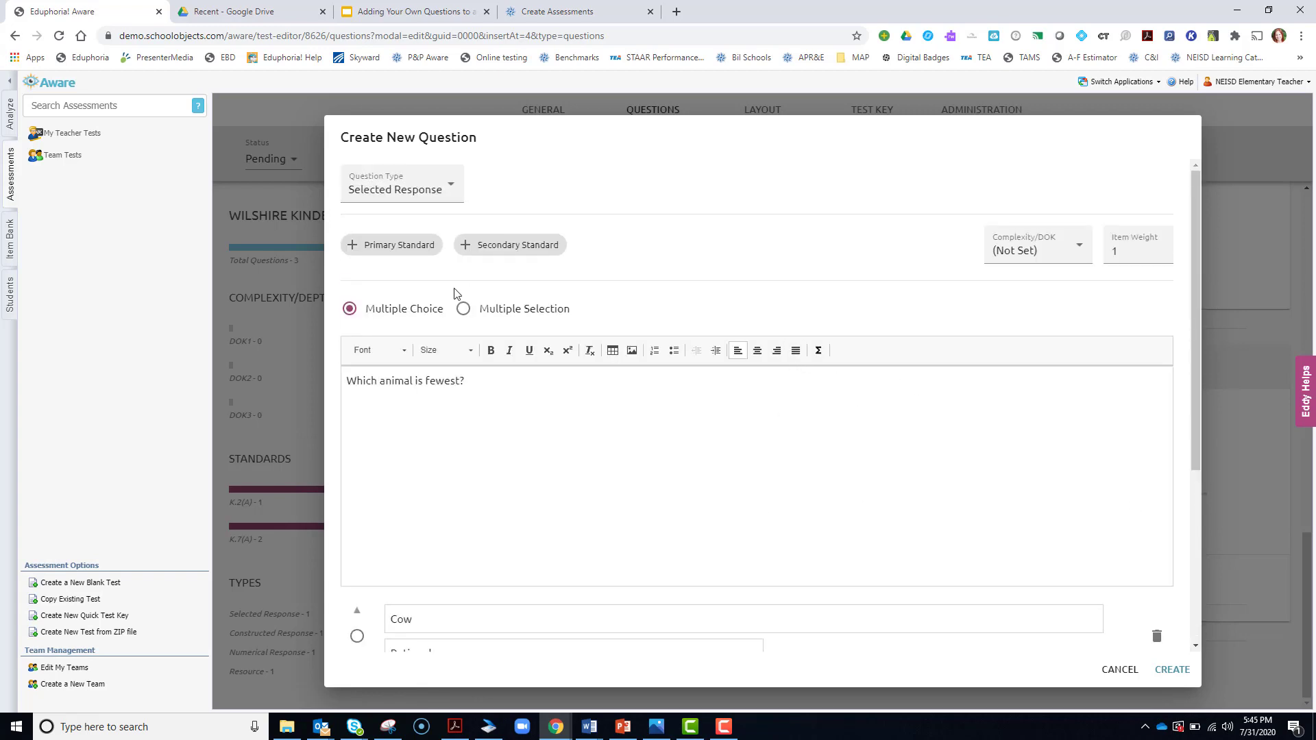
left_click(391, 244)
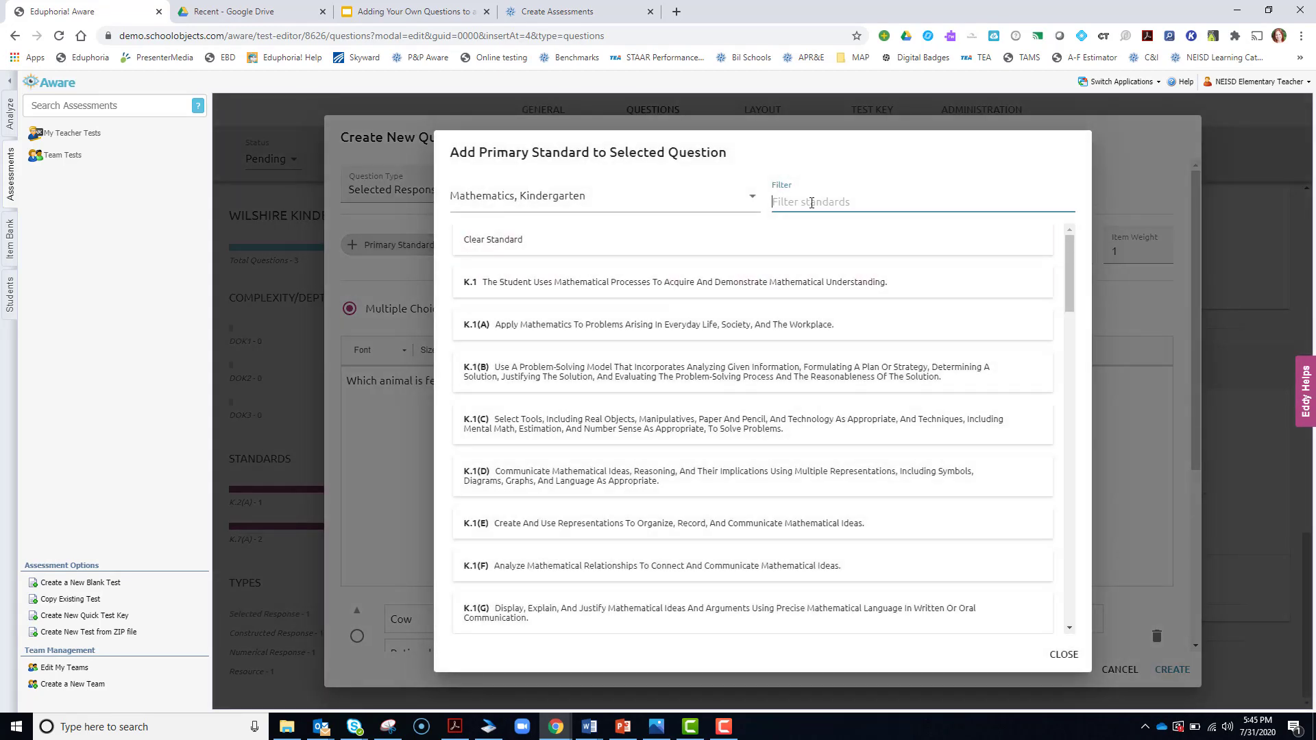
type("graph")
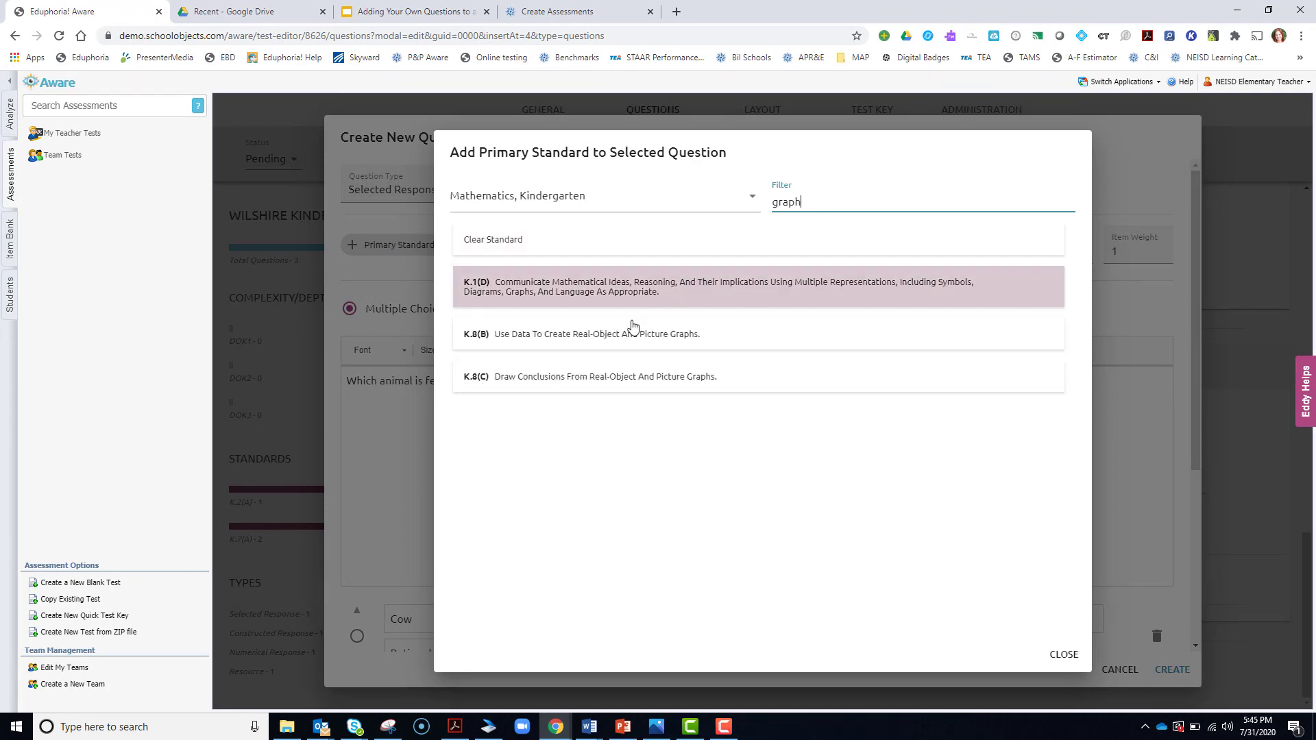
left_click(601, 346)
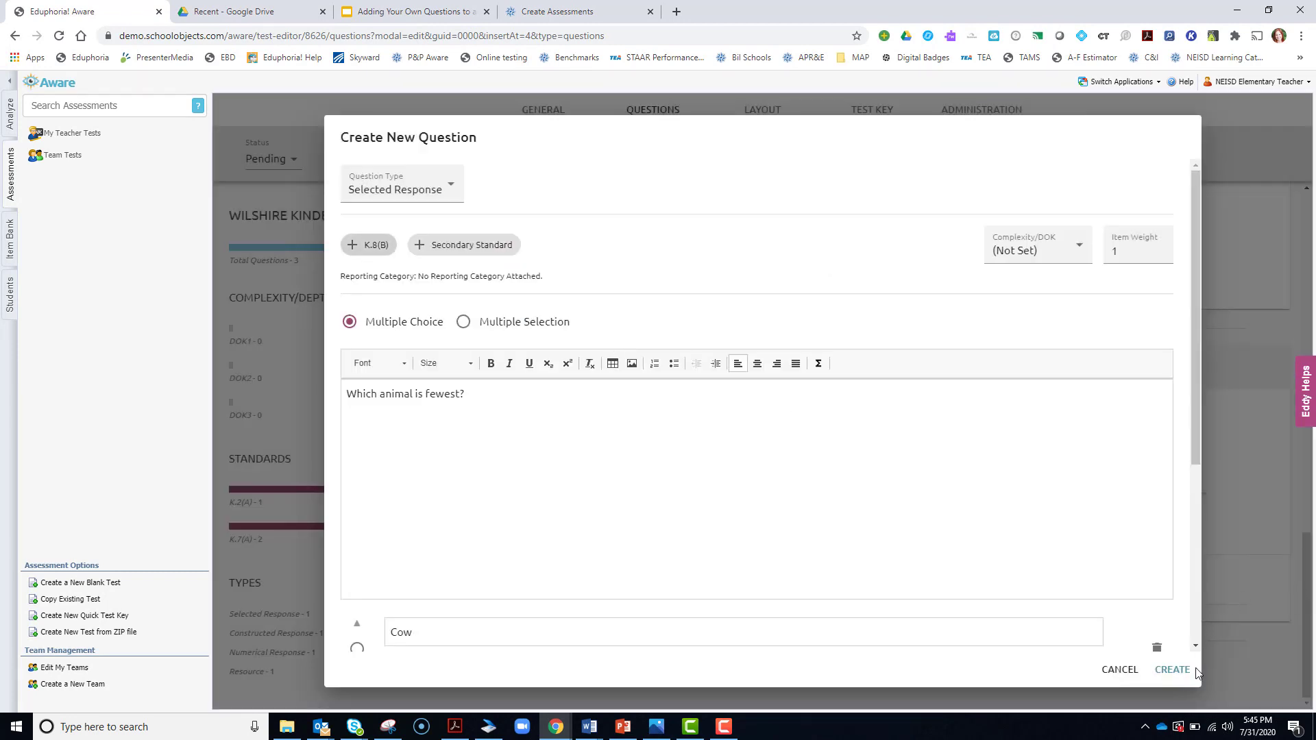
scroll(1022, 543, "down", 5)
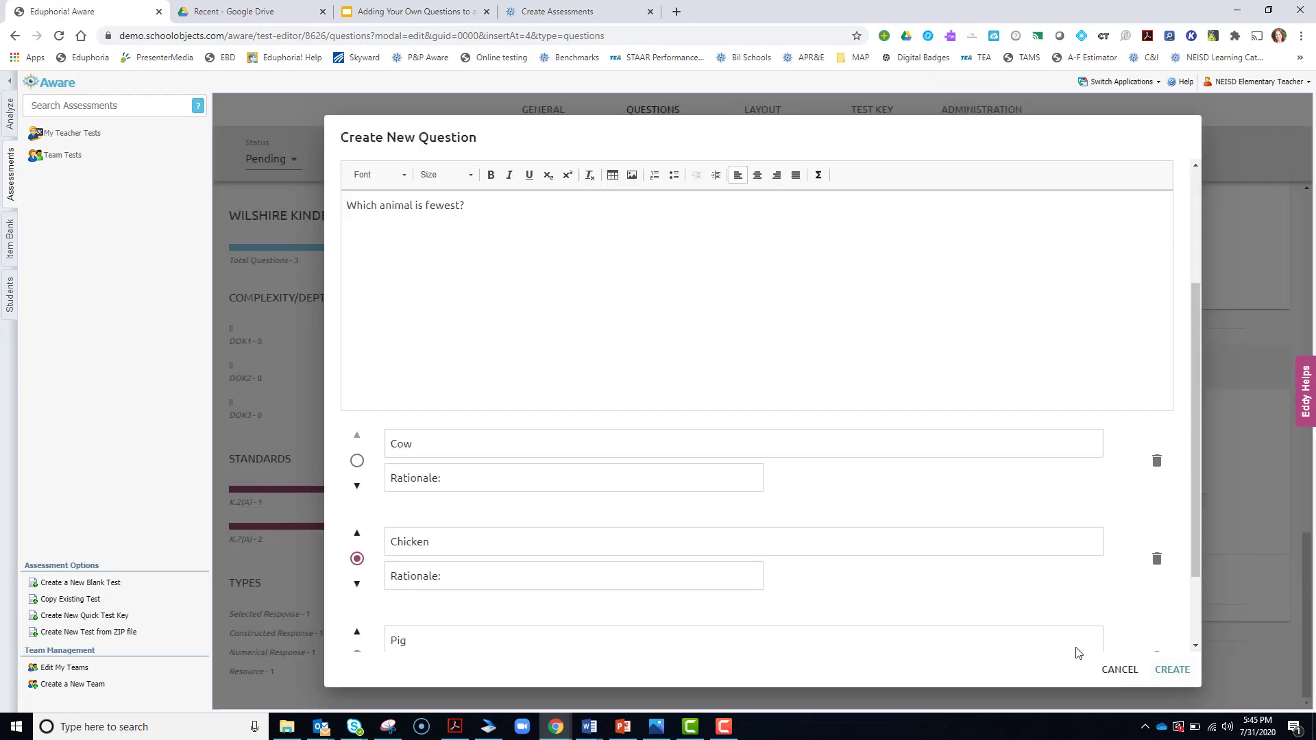
left_click(1174, 670)
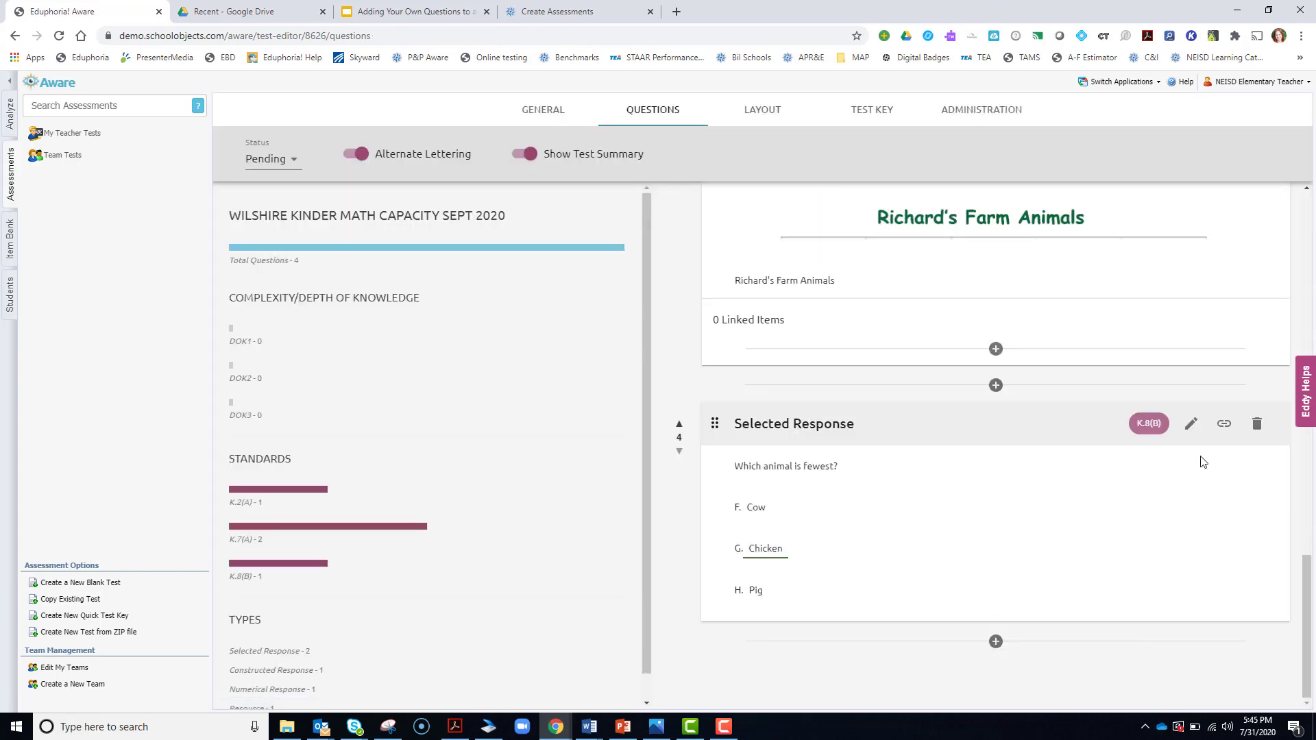
Step: Link question 4 to the Richard's Farm Animals resource and update the link
left_click(1226, 427)
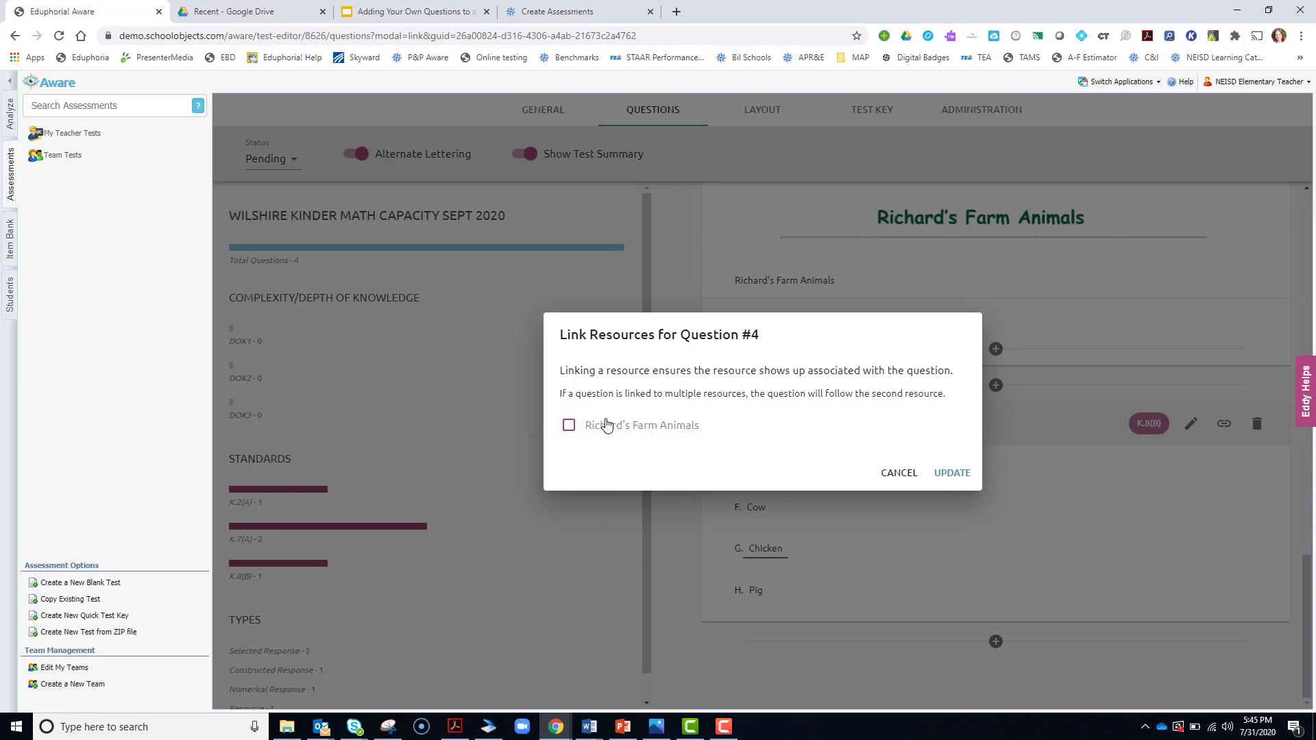
left_click(569, 428)
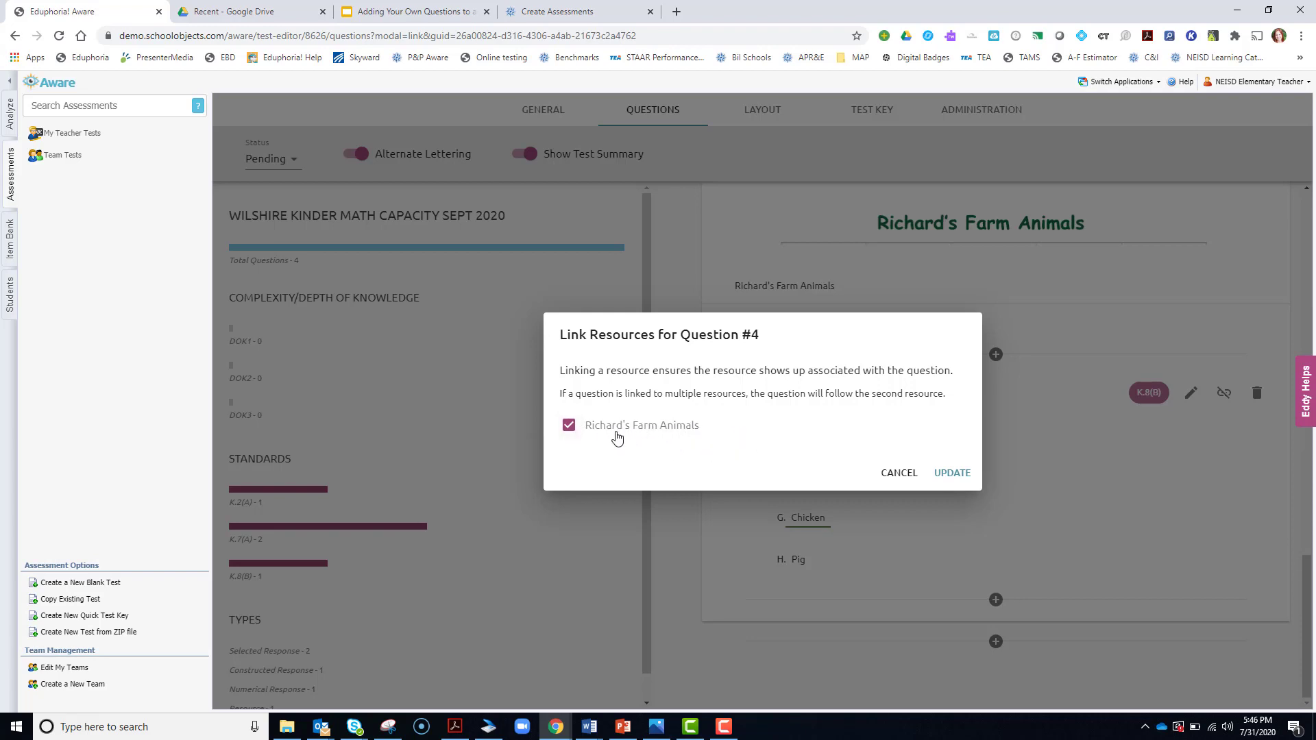
left_click(951, 476)
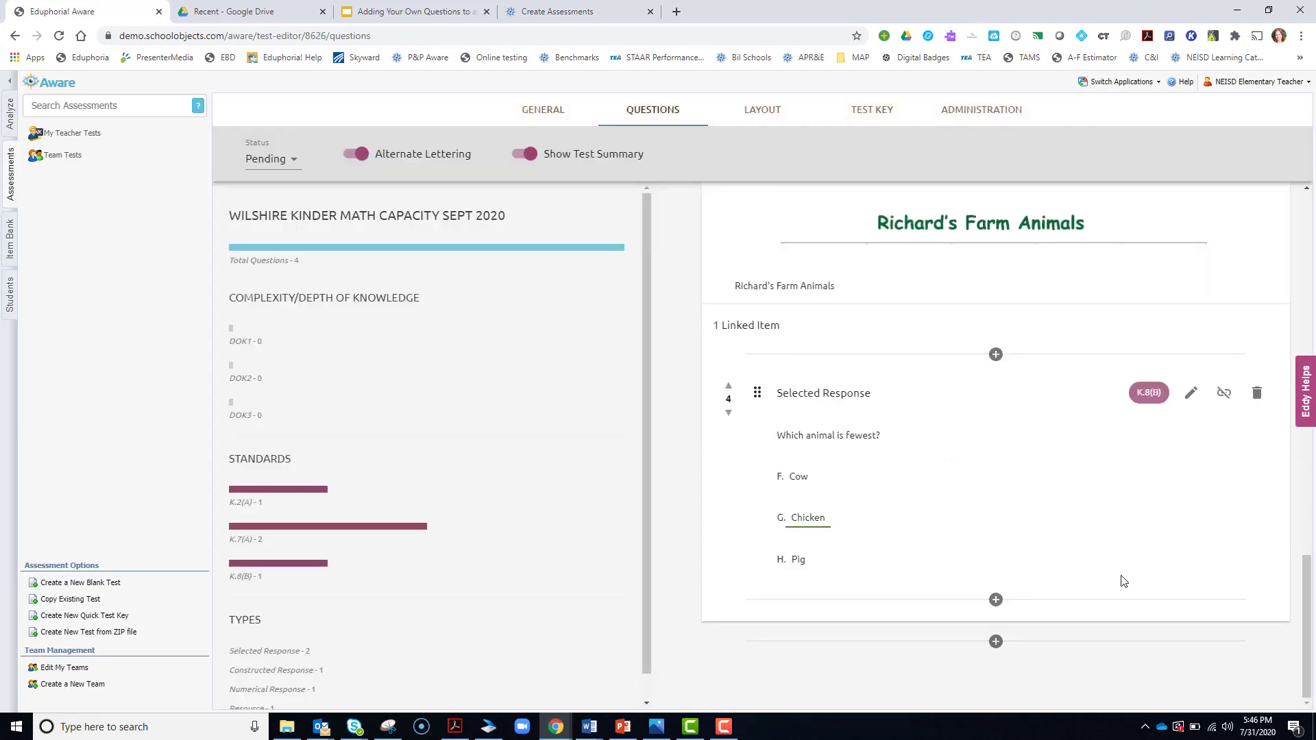
Step: Review the expanded farm animals graph and the question linked beneath it in the test's question list
scroll(1124, 565, "down", 1)
scroll(1204, 327, "up", 1)
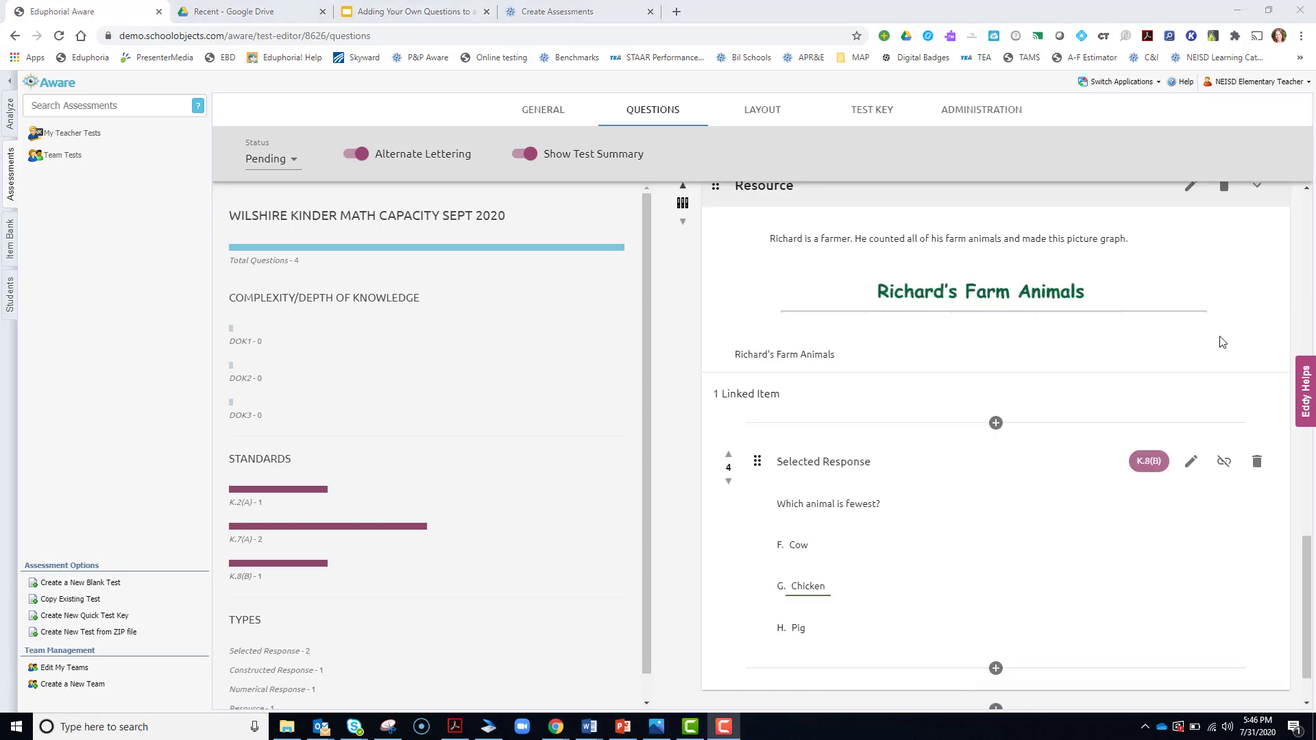
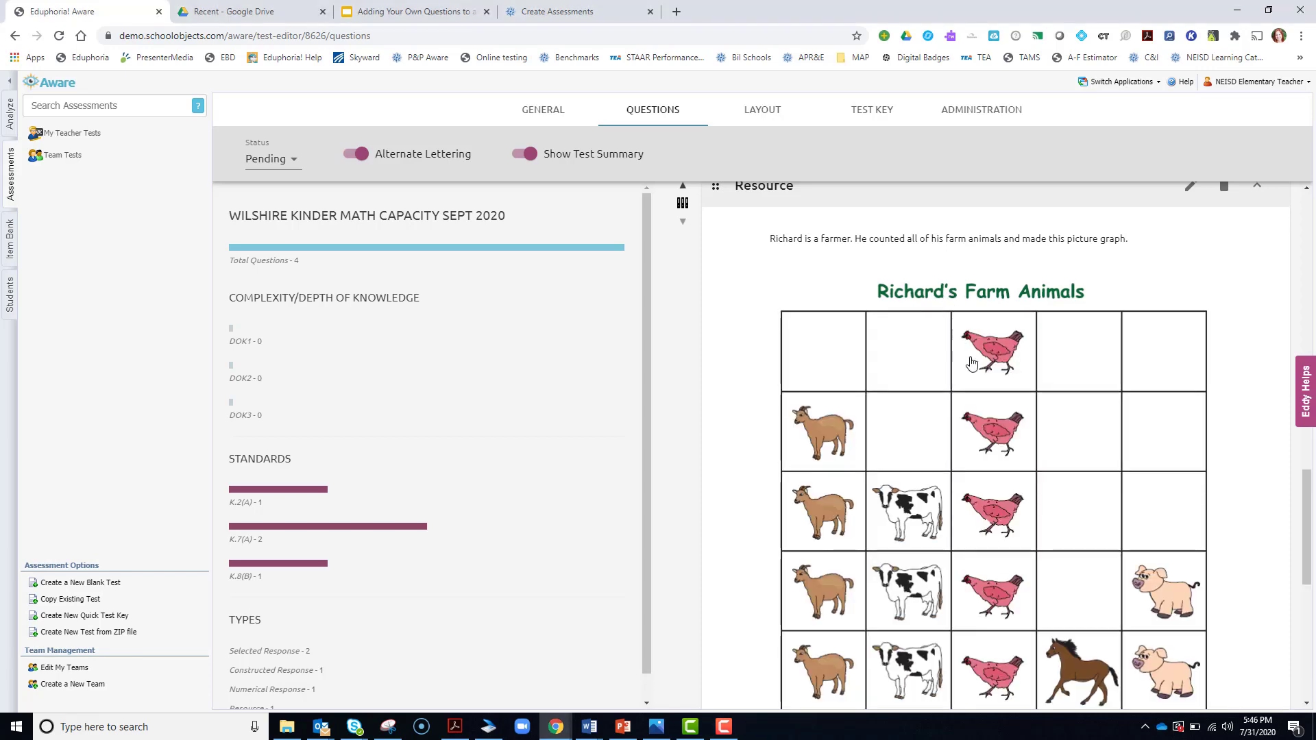
scroll(967, 351, "down", 7)
scroll(977, 411, "up", 5)
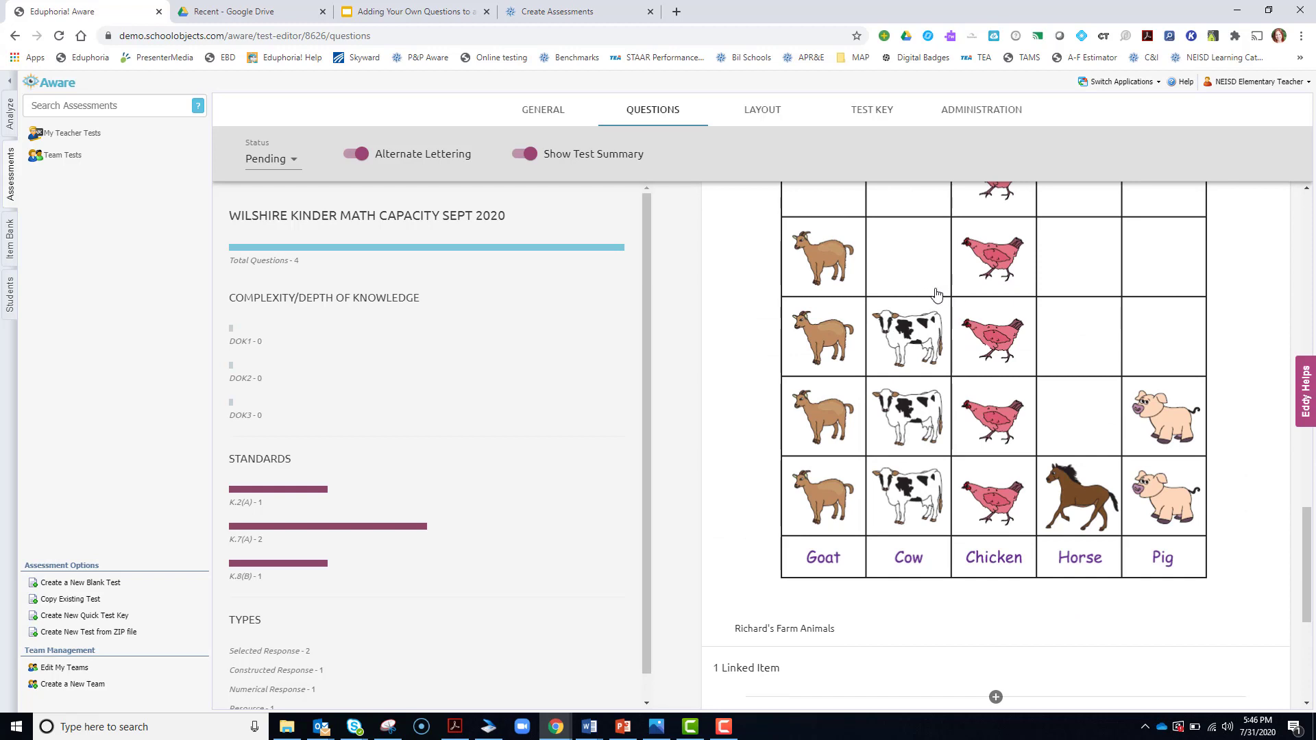
scroll(934, 294, "down", 5)
scroll(1138, 404, "up", 3)
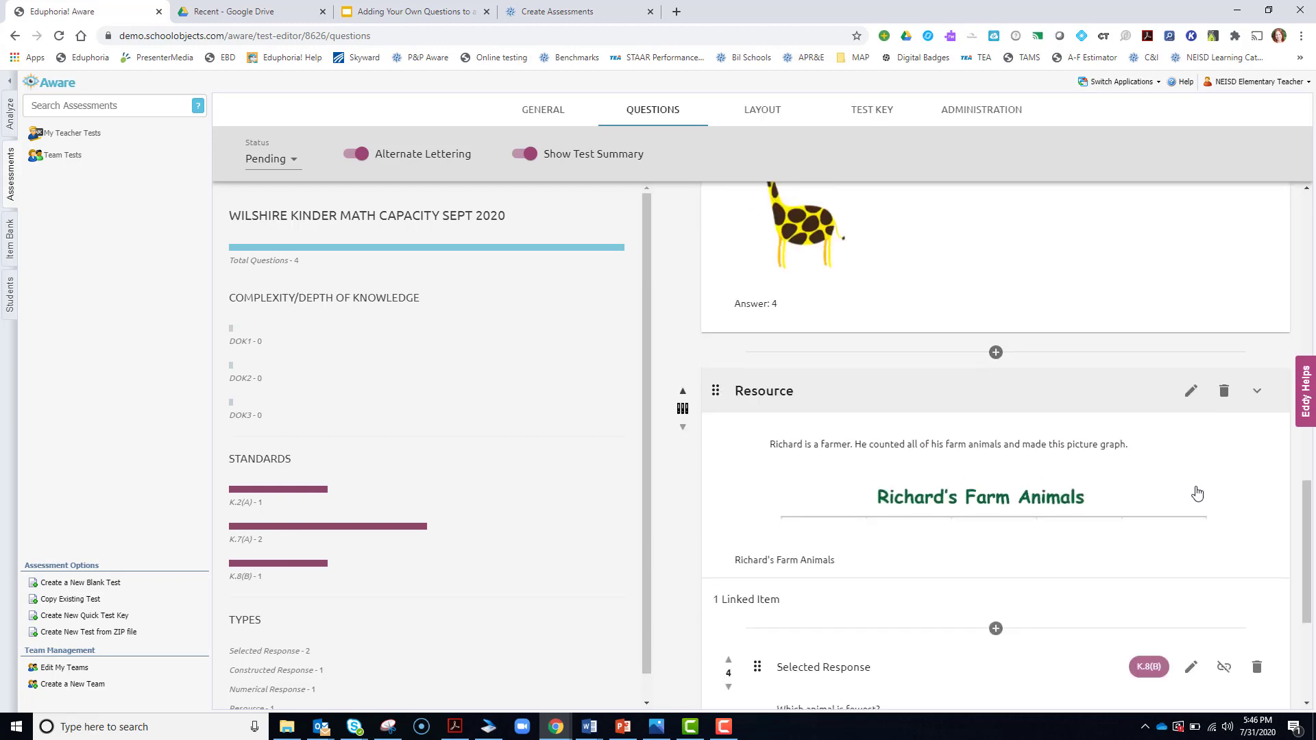
scroll(1213, 518, "down", 2)
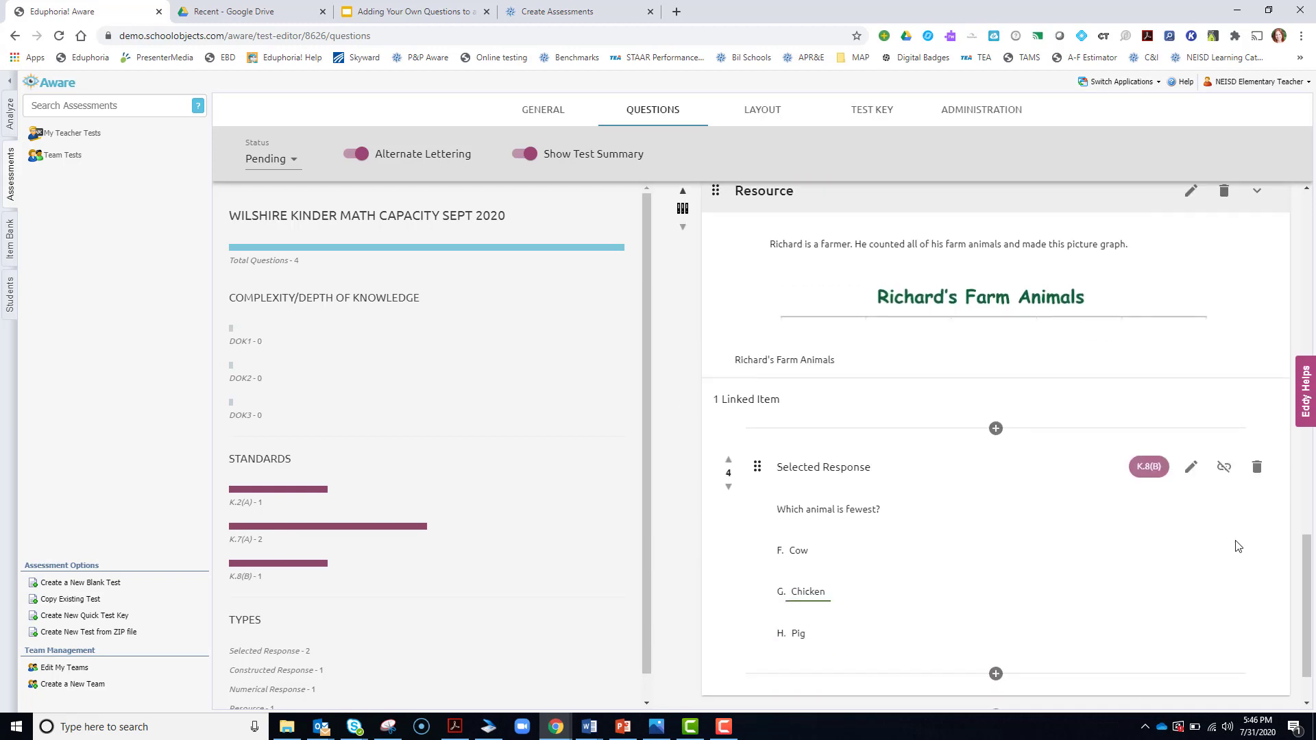
Step: Check question 4's resource link settings and the option for adding another linked question under the resource
left_click(1222, 466)
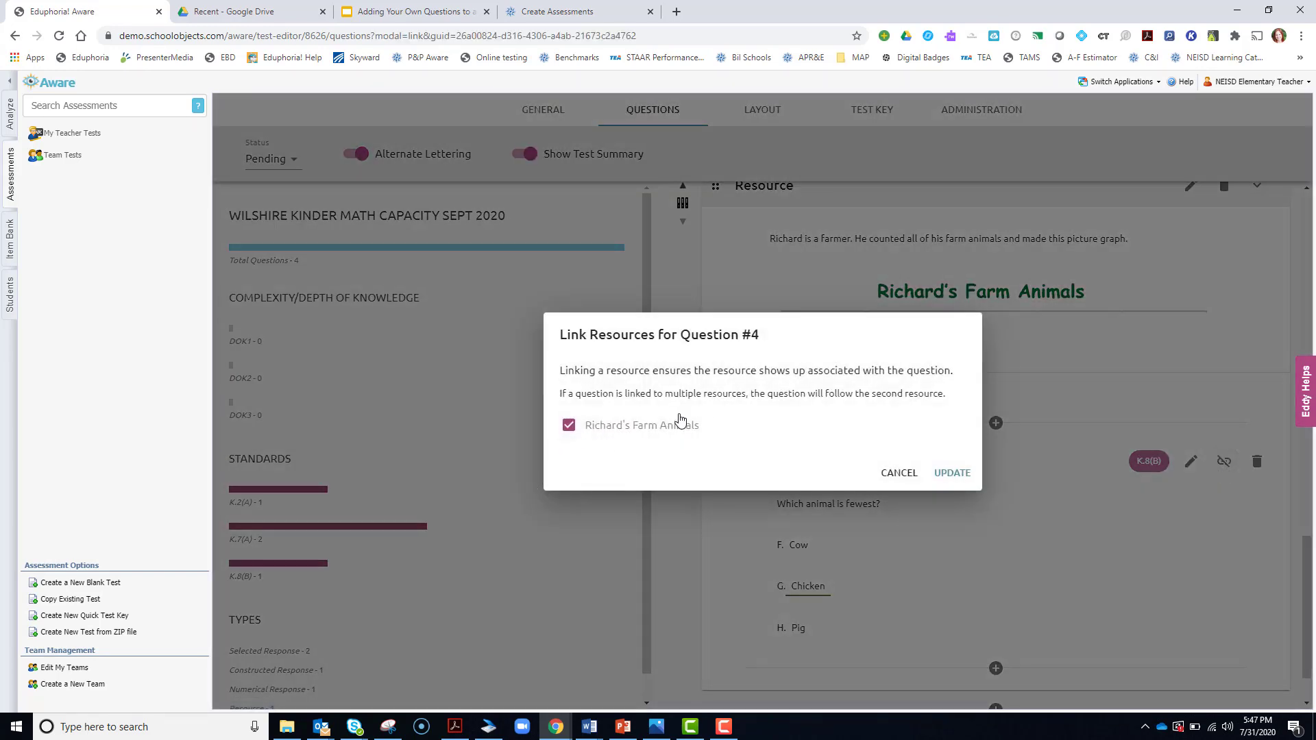
left_click(953, 473)
scroll(1214, 564, "down", 1)
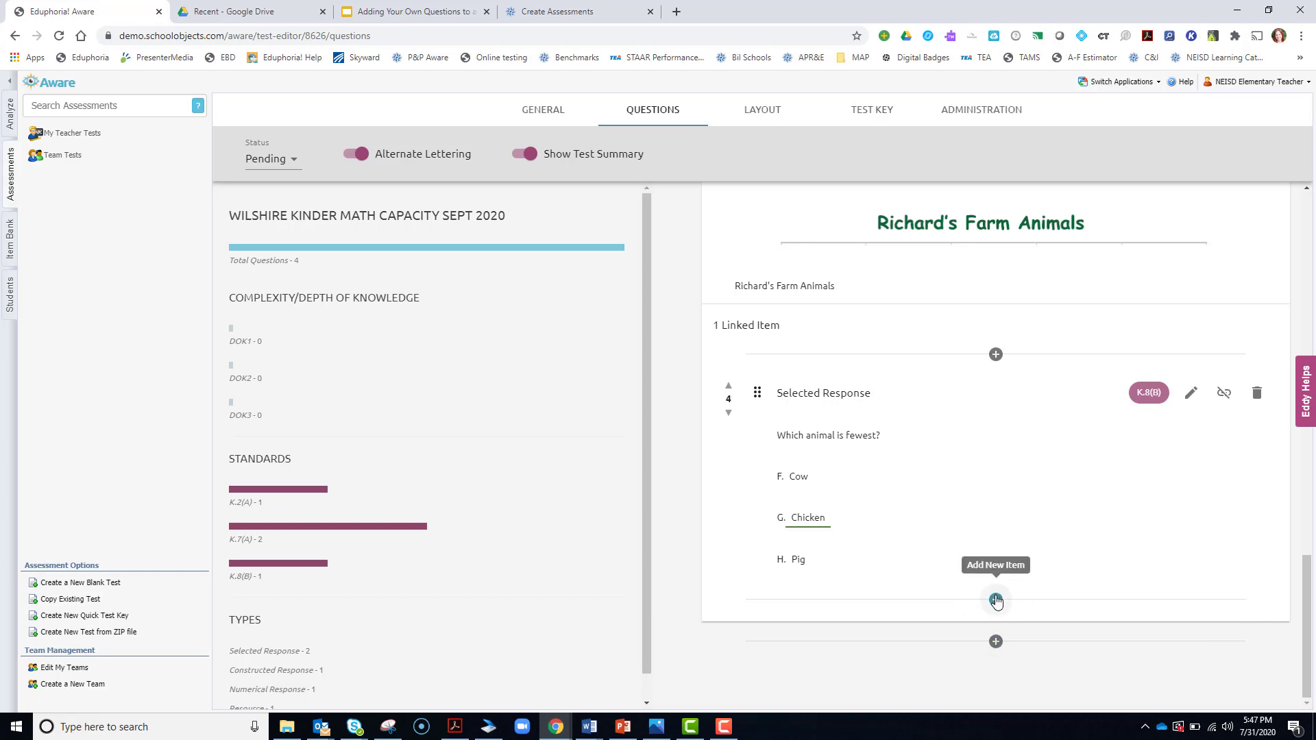
left_click(996, 601)
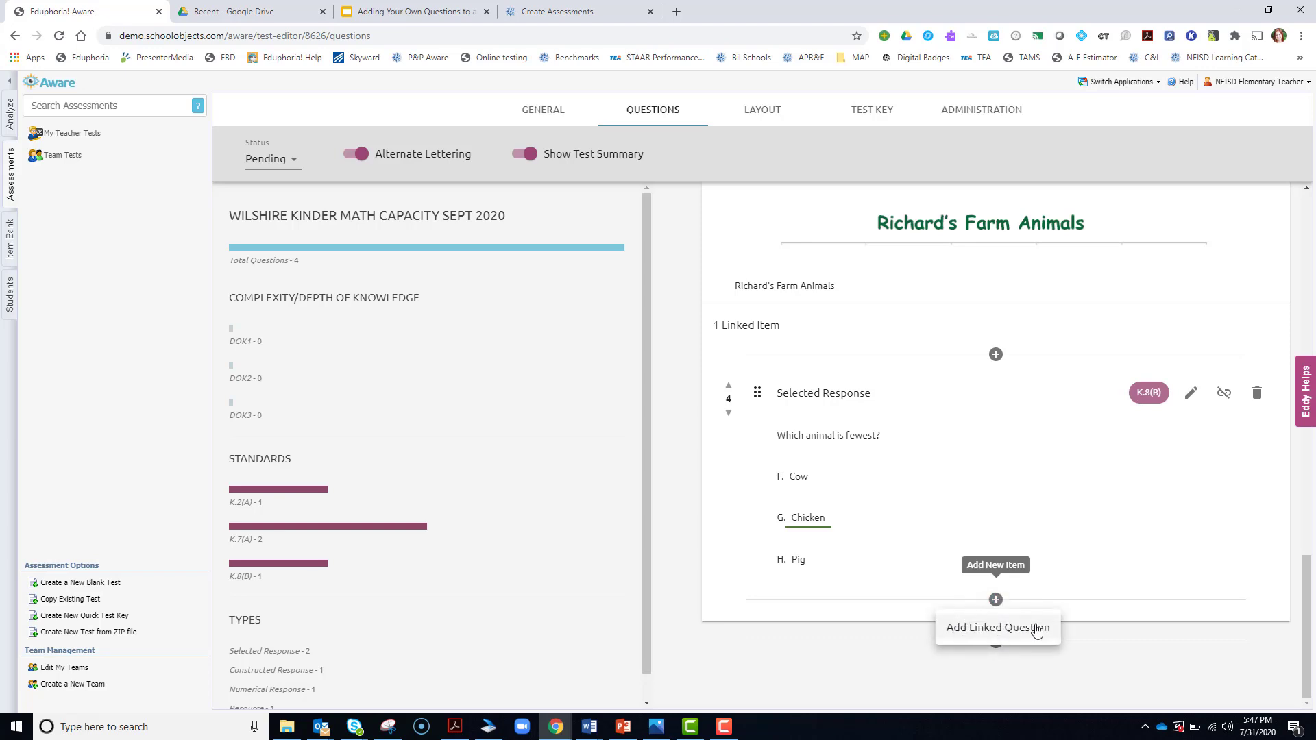
left_click(1114, 633)
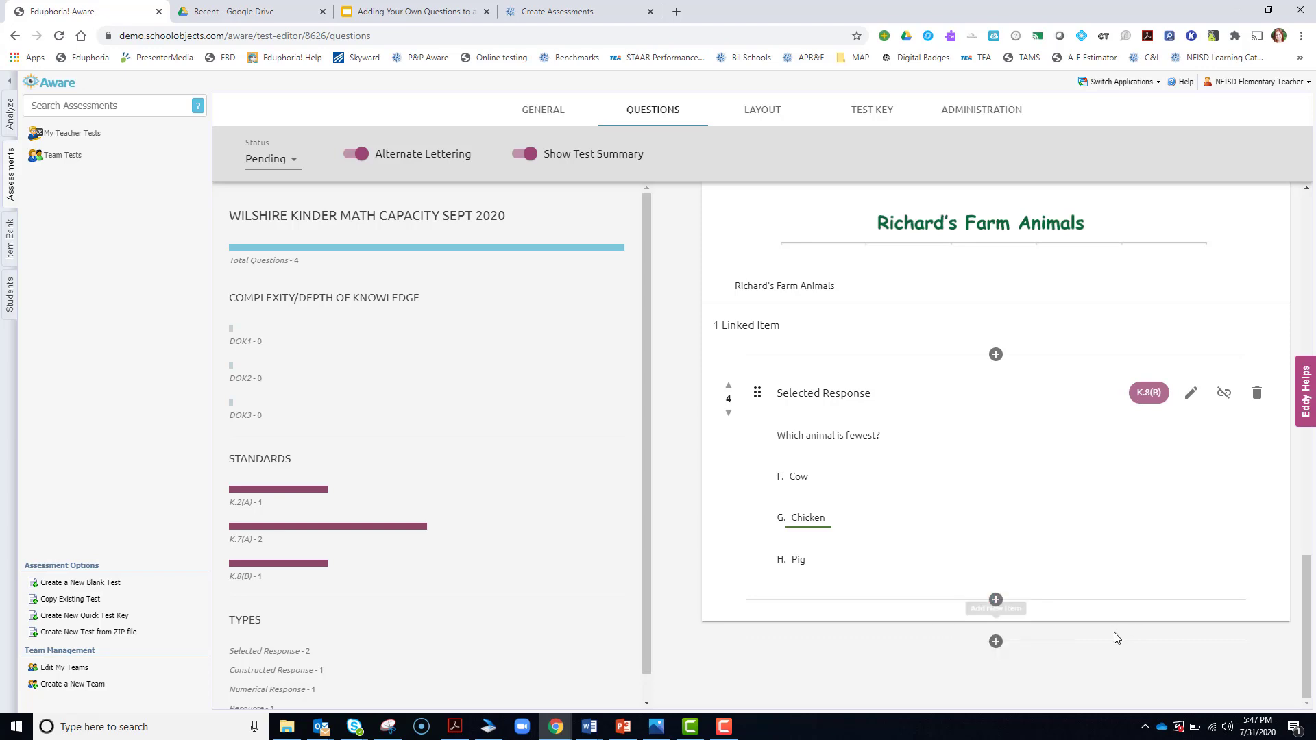
Step: Add a new linked question below question 4 under the Richard's Farm Animals resource
left_click(995, 641)
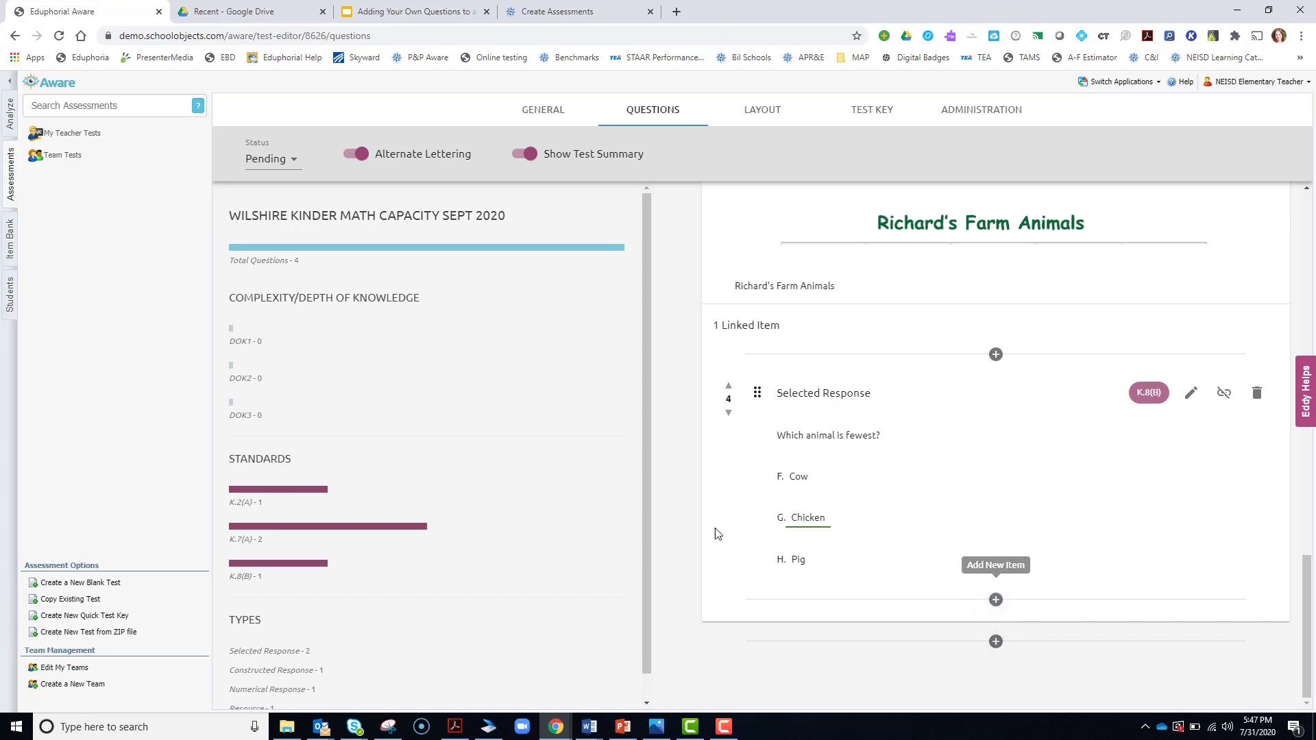
scroll(788, 452, "up", 4)
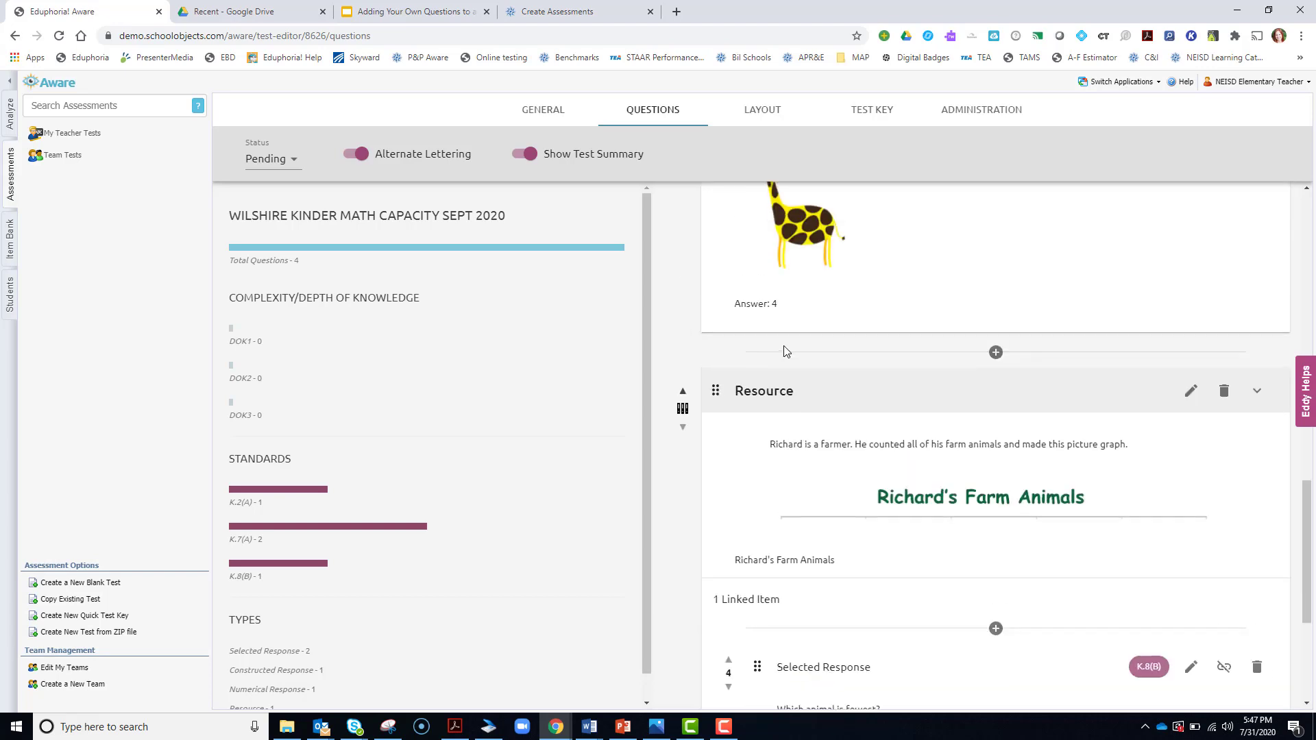
scroll(1207, 552, "down", 3)
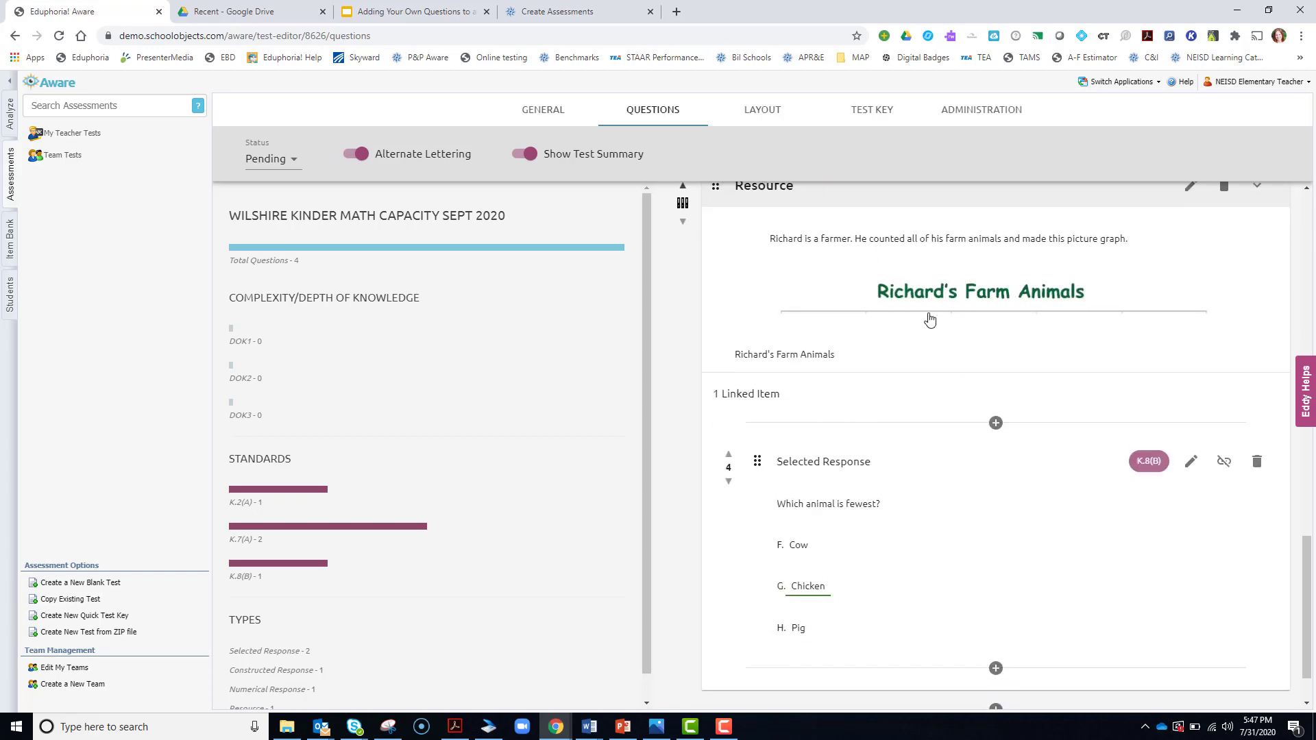
scroll(1040, 519, "down", 1)
left_click(996, 600)
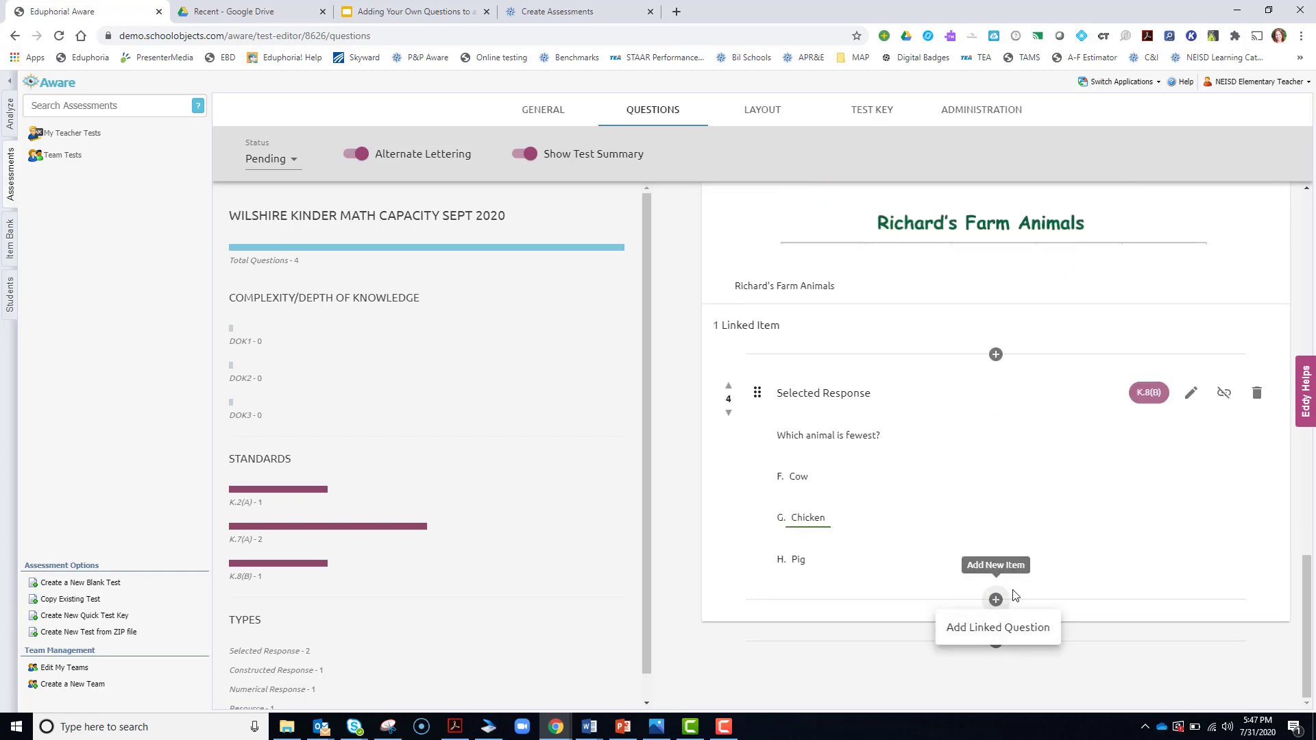
left_click(981, 628)
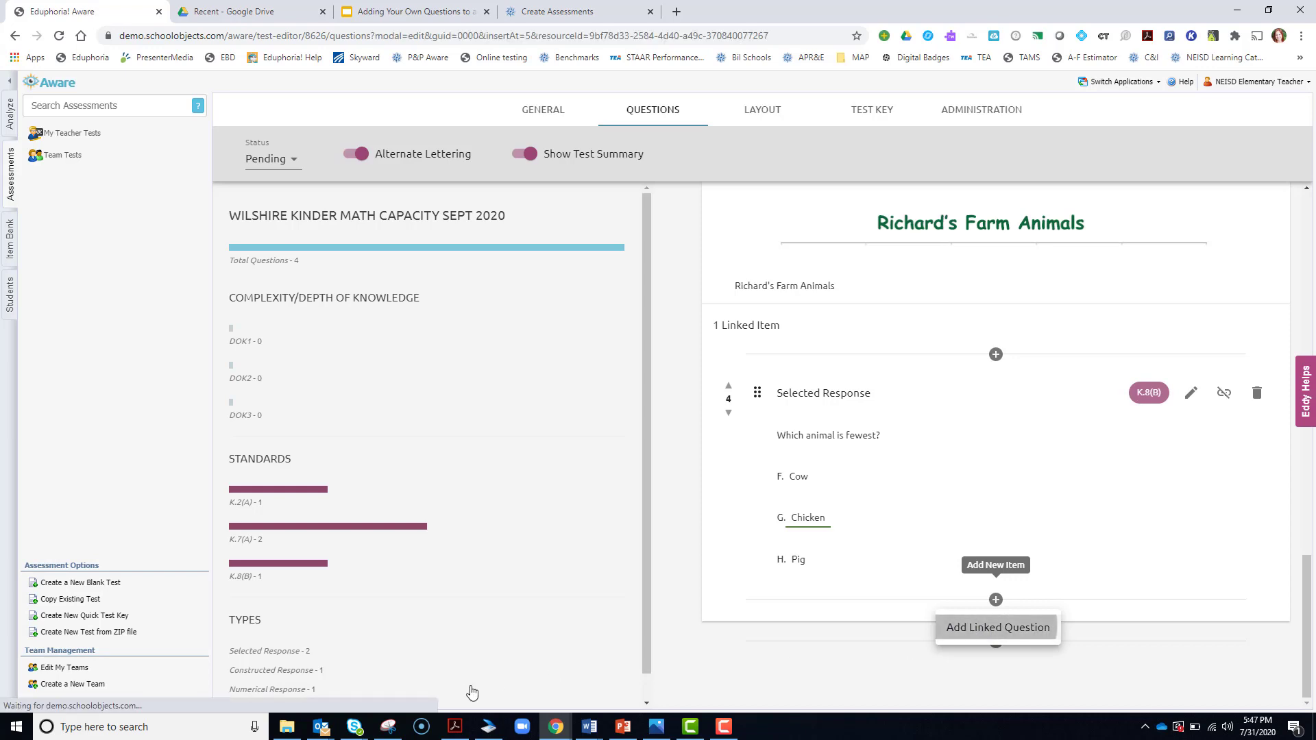
Step: Check the farm animals PDF for the next question, then make the new question a Numerical Response reading "HOw many goats are there?"
mouse_move(454, 727)
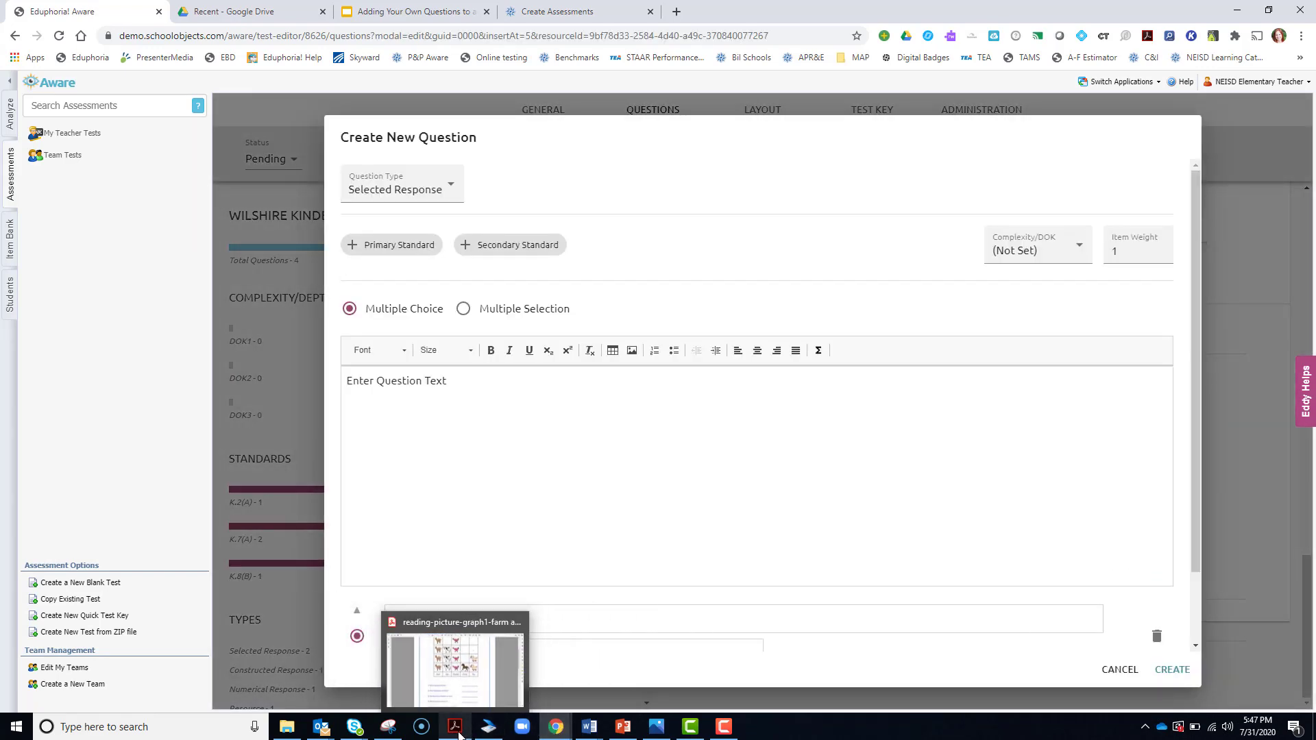
left_click(454, 659)
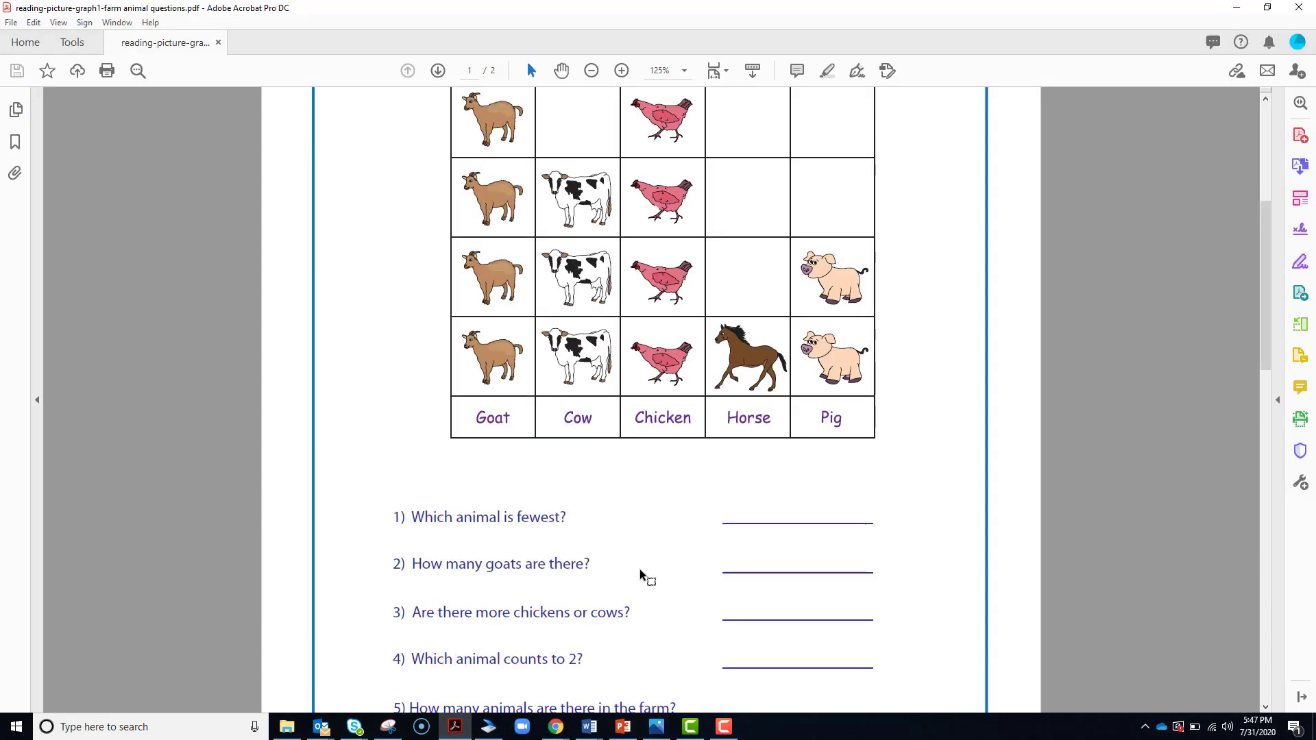
left_click(1236, 8)
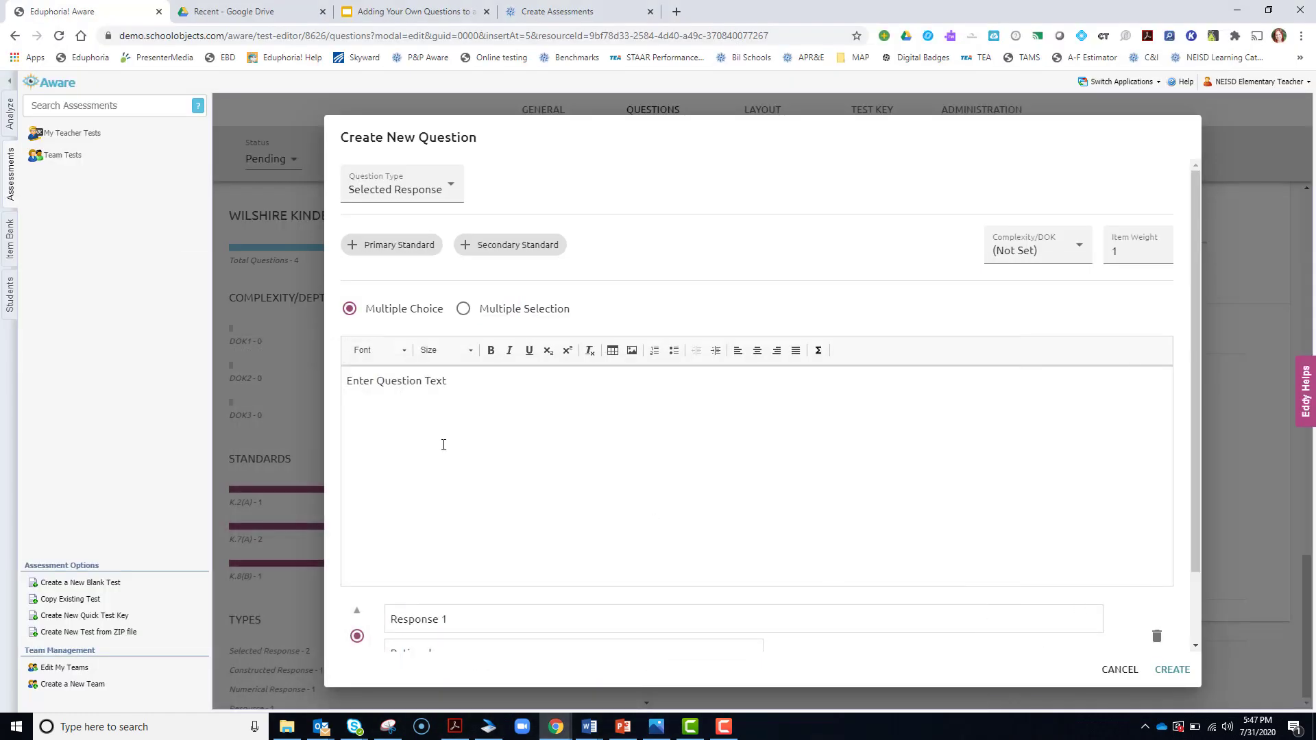
left_click(402, 191)
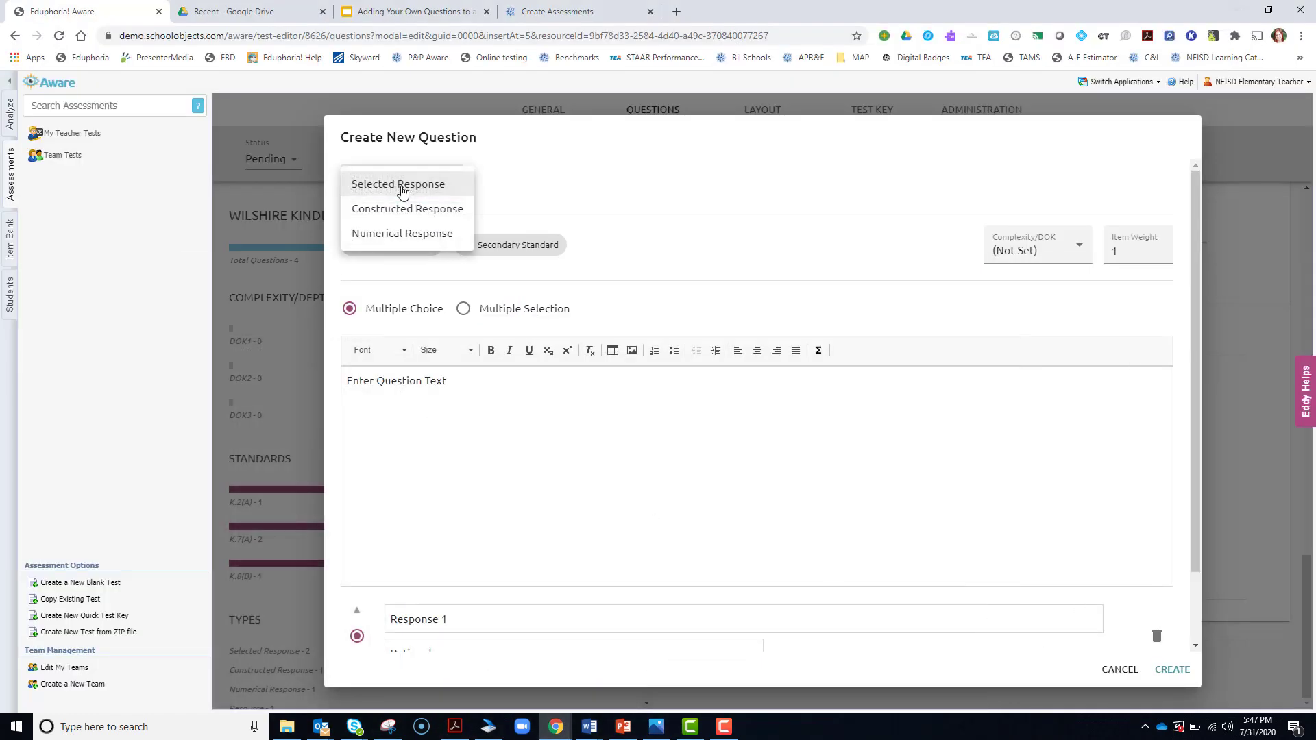
left_click(395, 236)
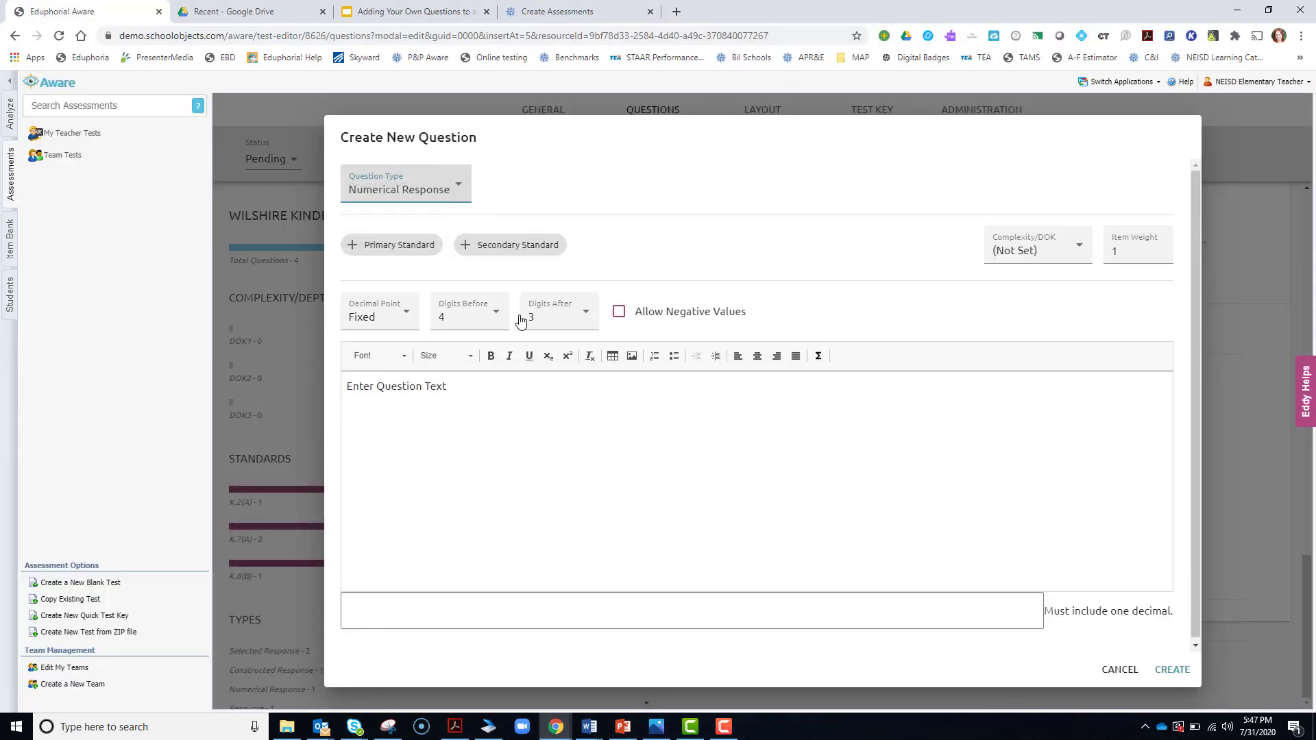
triple_click(403, 390)
type("HOw many ")
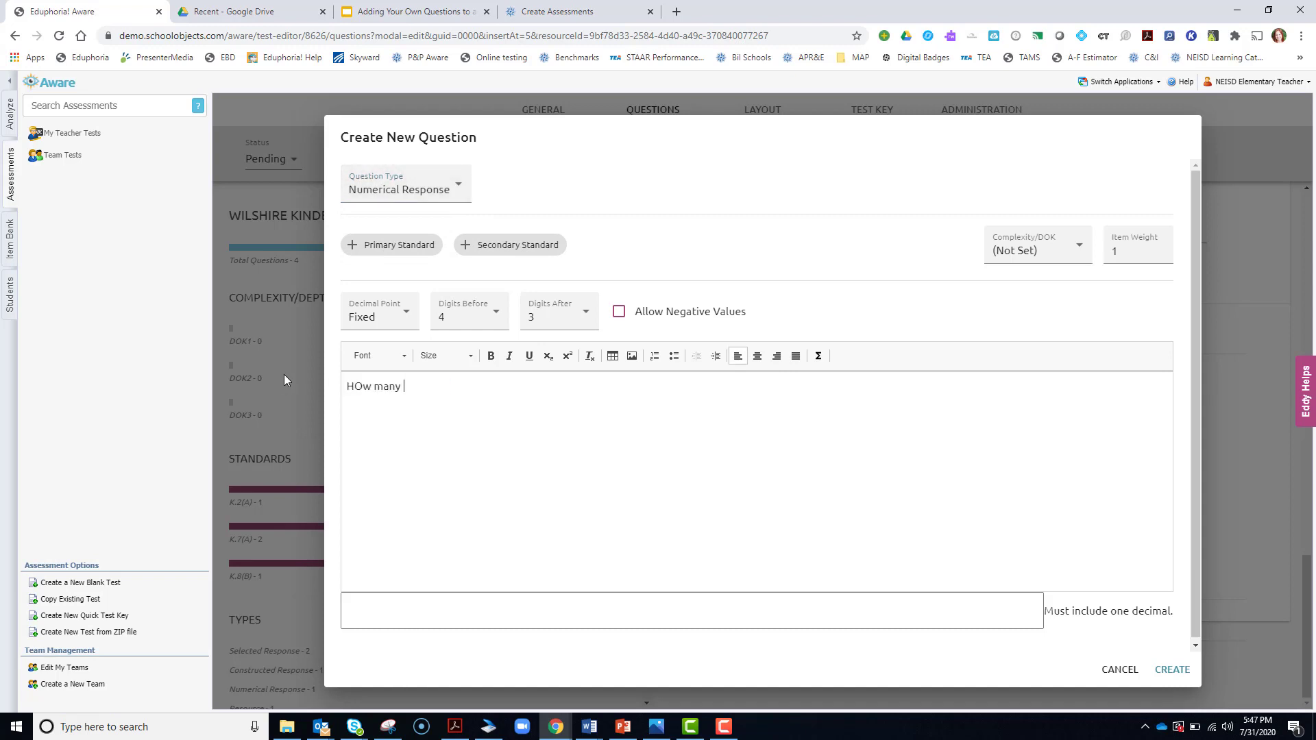
type("goats are there?")
Step: Filter the standards by "gra" and assign K.8(B) as the goat question's primary standard
left_click(396, 247)
left_click(800, 203)
type("gra")
left_click(567, 338)
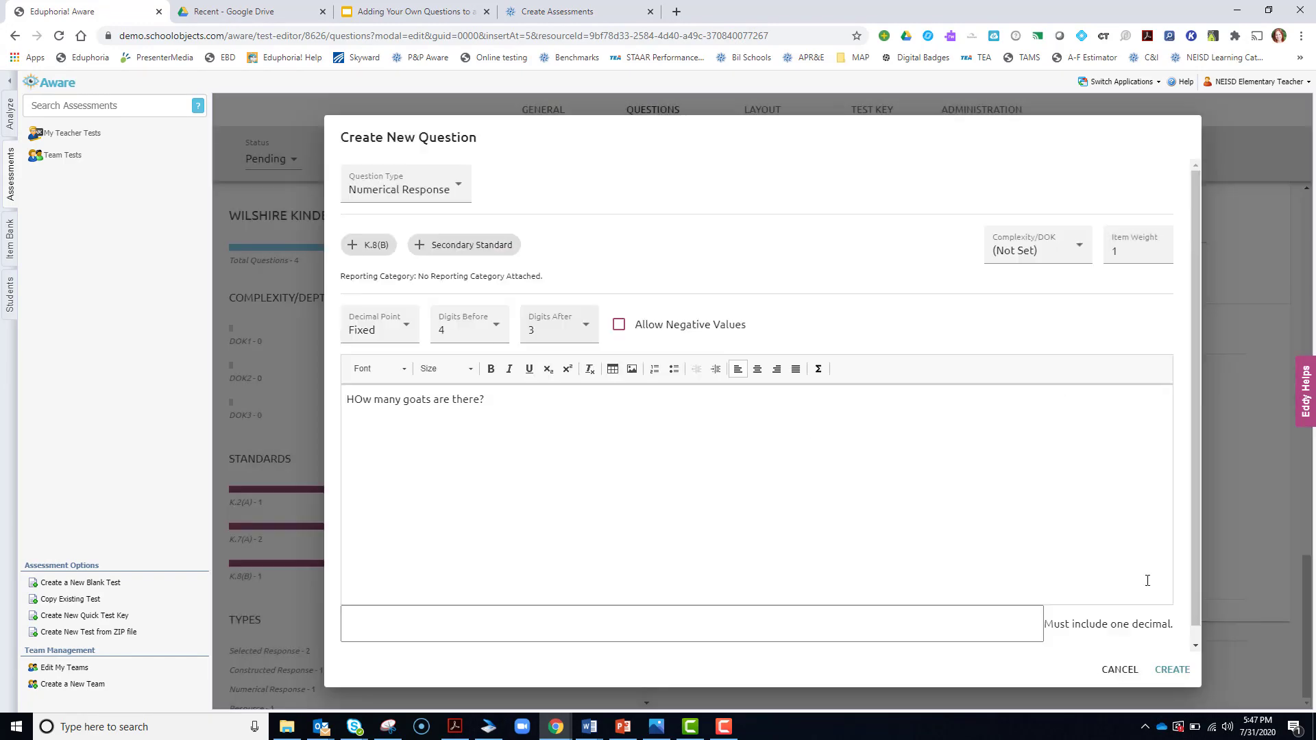
Step: Set a fixed decimal point with 2 digits before and 0 after, enter 3 as the answer, and create the question
left_click(387, 336)
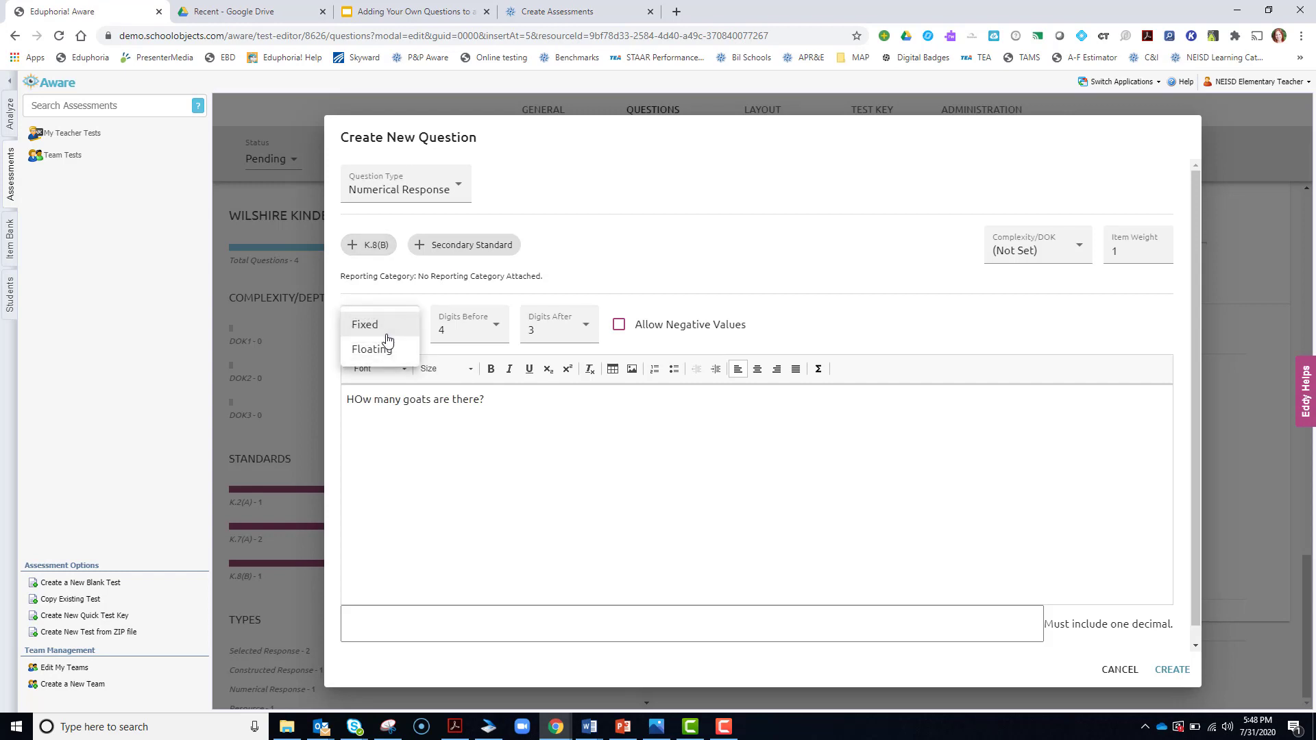
left_click(370, 327)
left_click(470, 329)
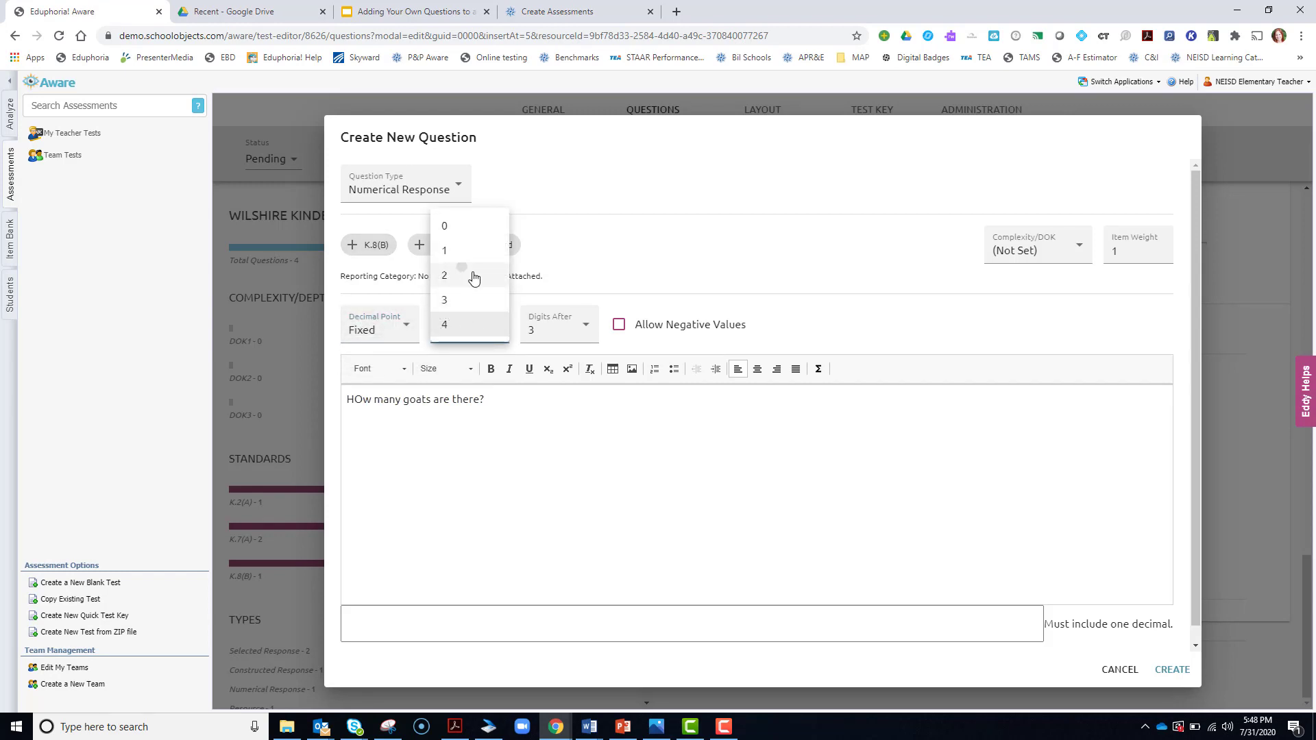
left_click(466, 274)
left_click(552, 332)
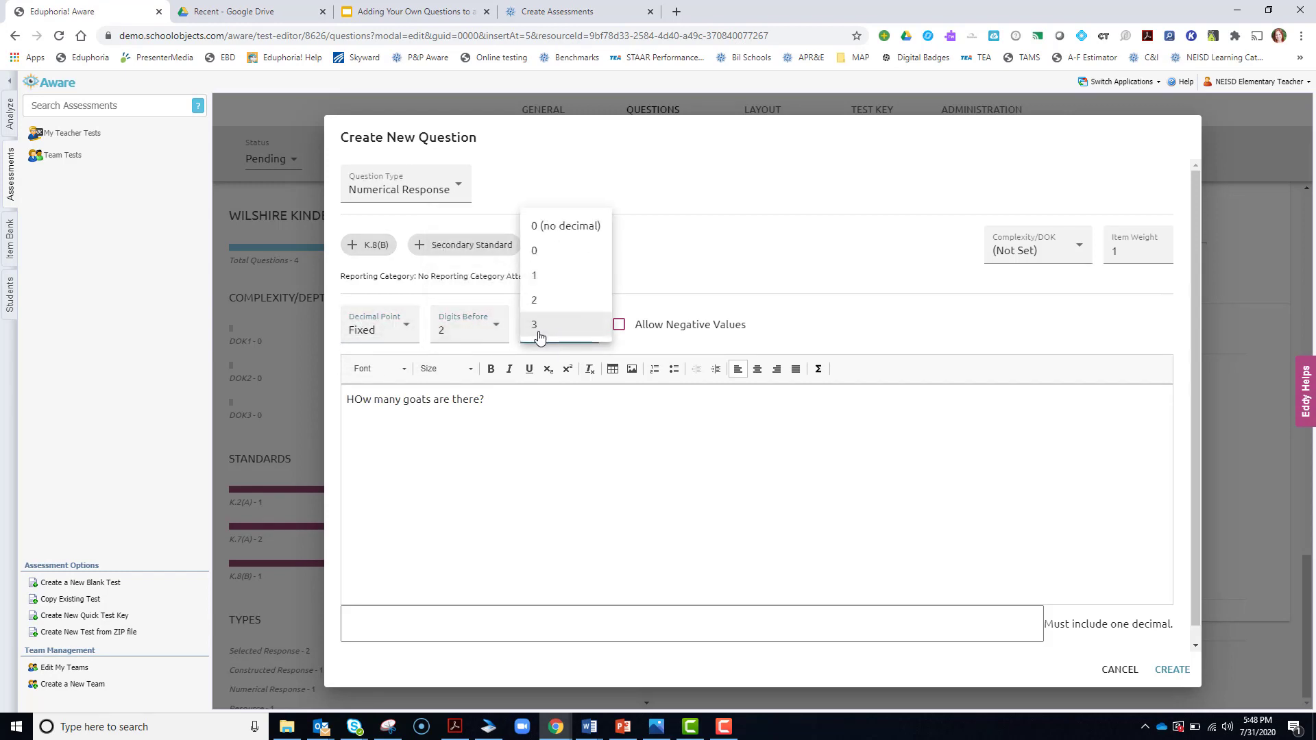
left_click(549, 252)
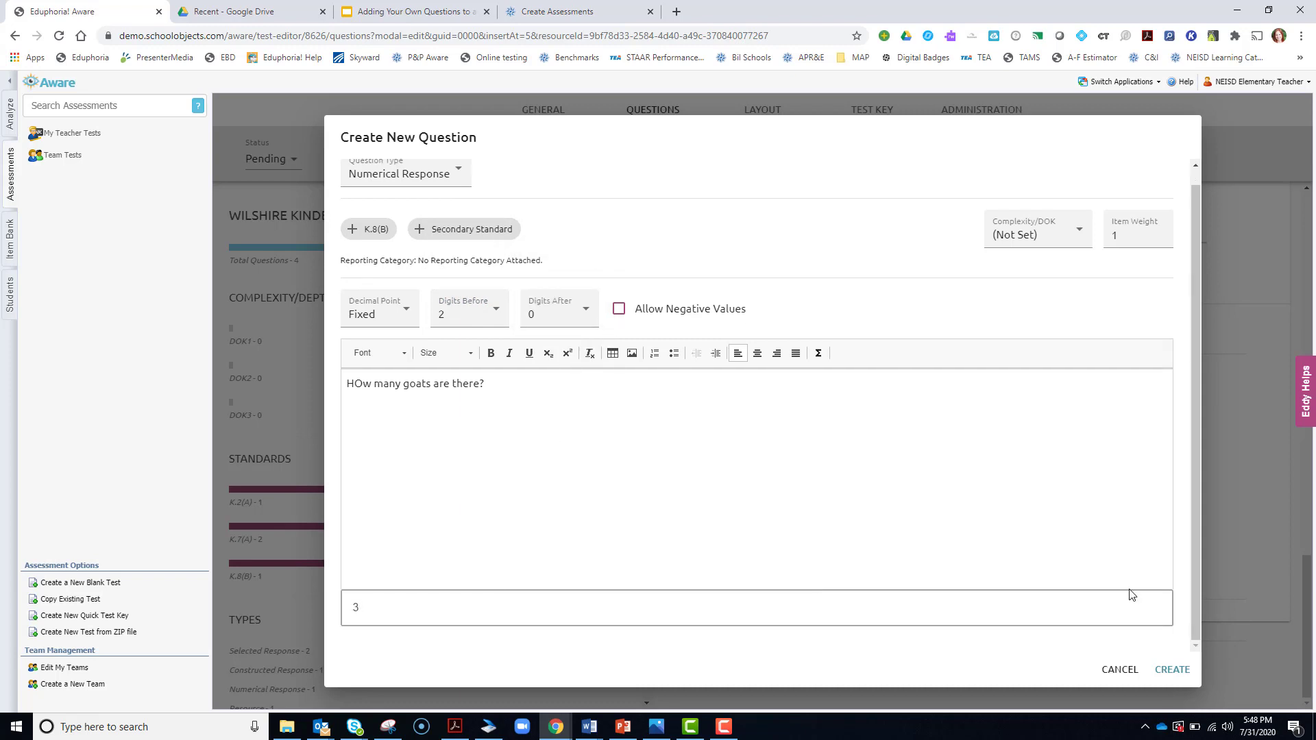
left_click(1167, 671)
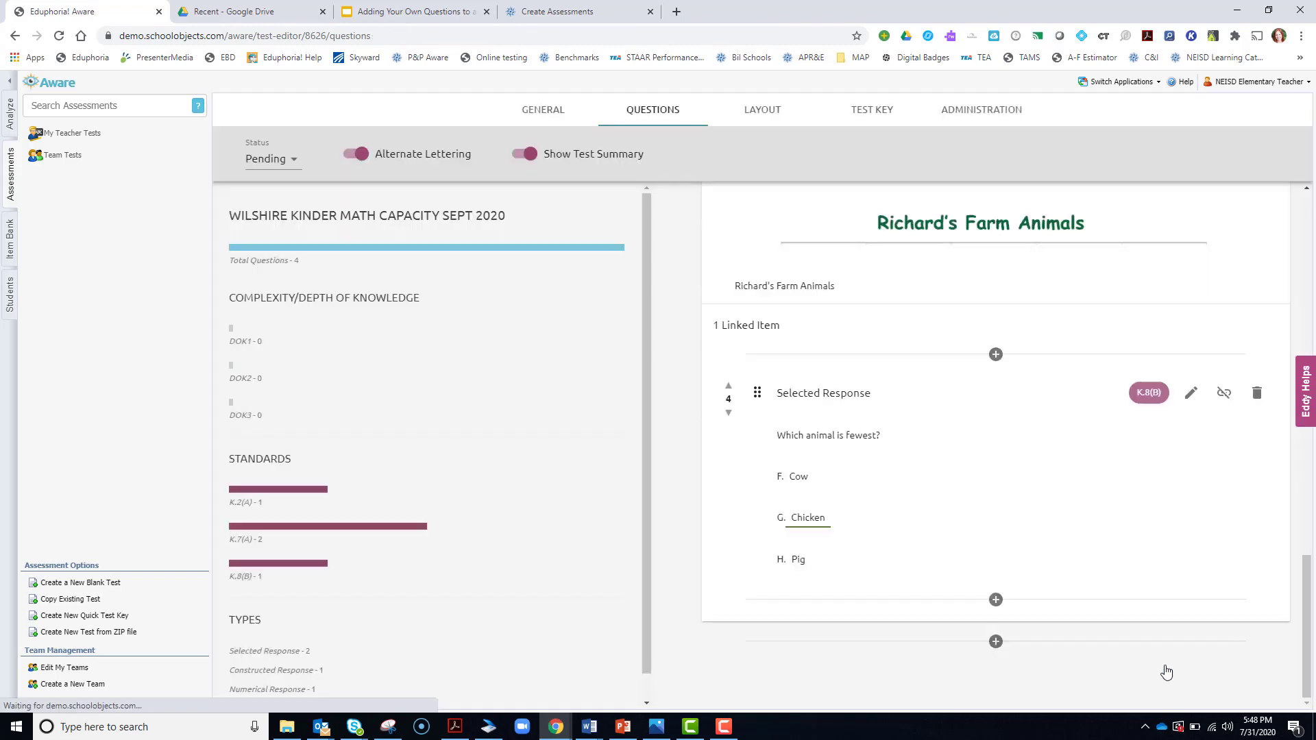
Step: Review the questions linked beneath the farm animals resource in the test's question list
scroll(799, 579, "down", 2)
scroll(765, 552, "up", 2)
scroll(766, 552, "up", 3)
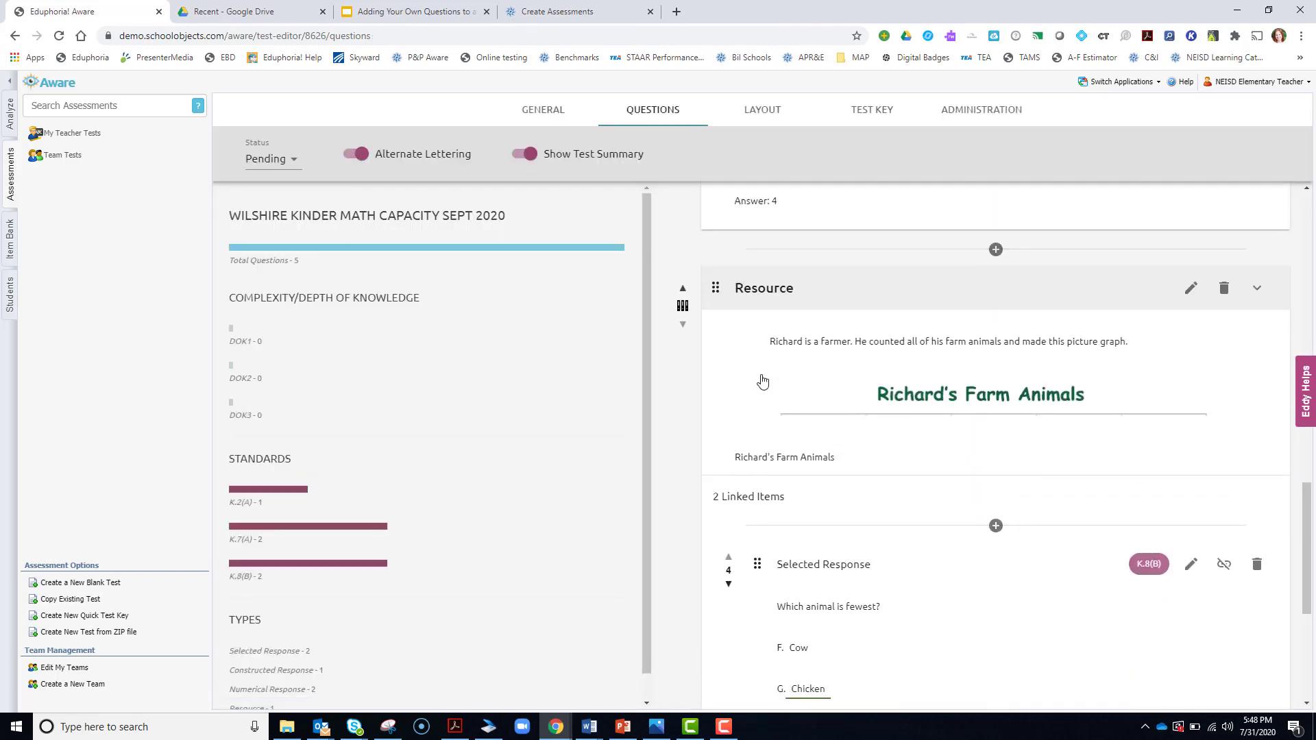
scroll(708, 574, "down", 4)
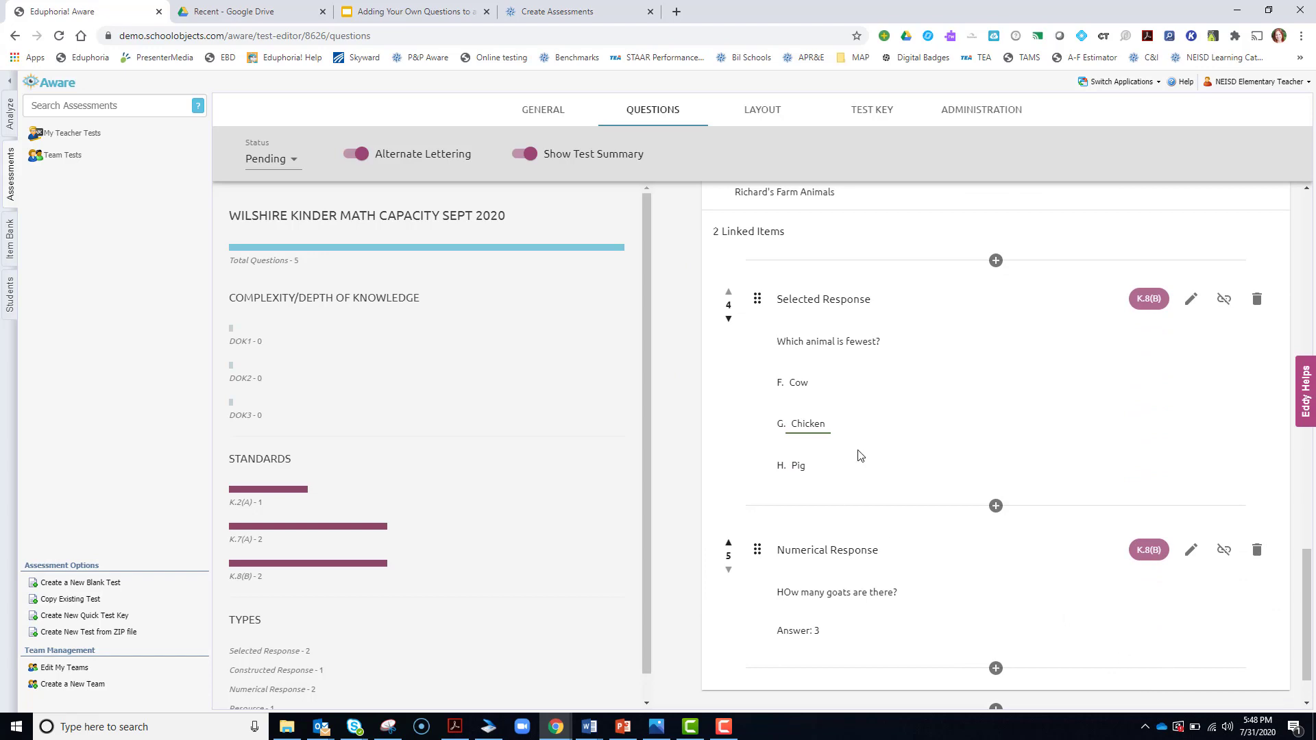
scroll(857, 455, "up", 3)
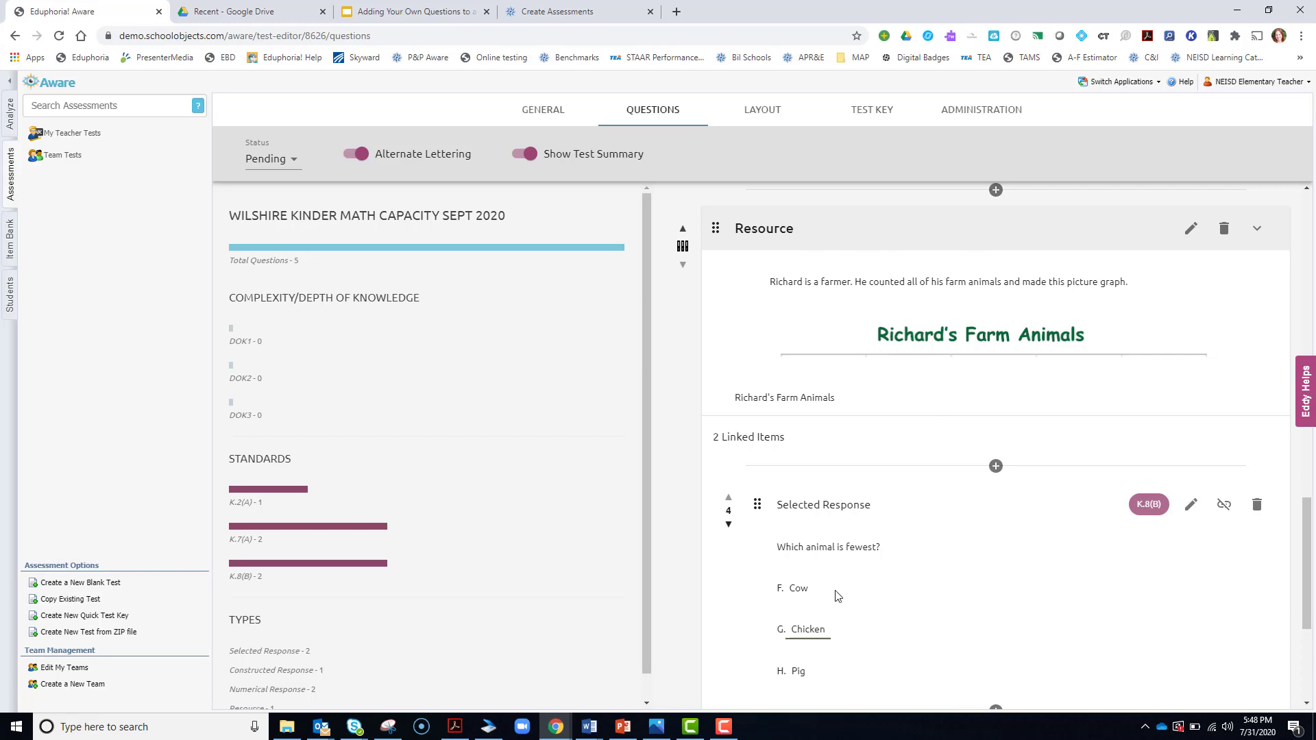
scroll(864, 593, "down", 2)
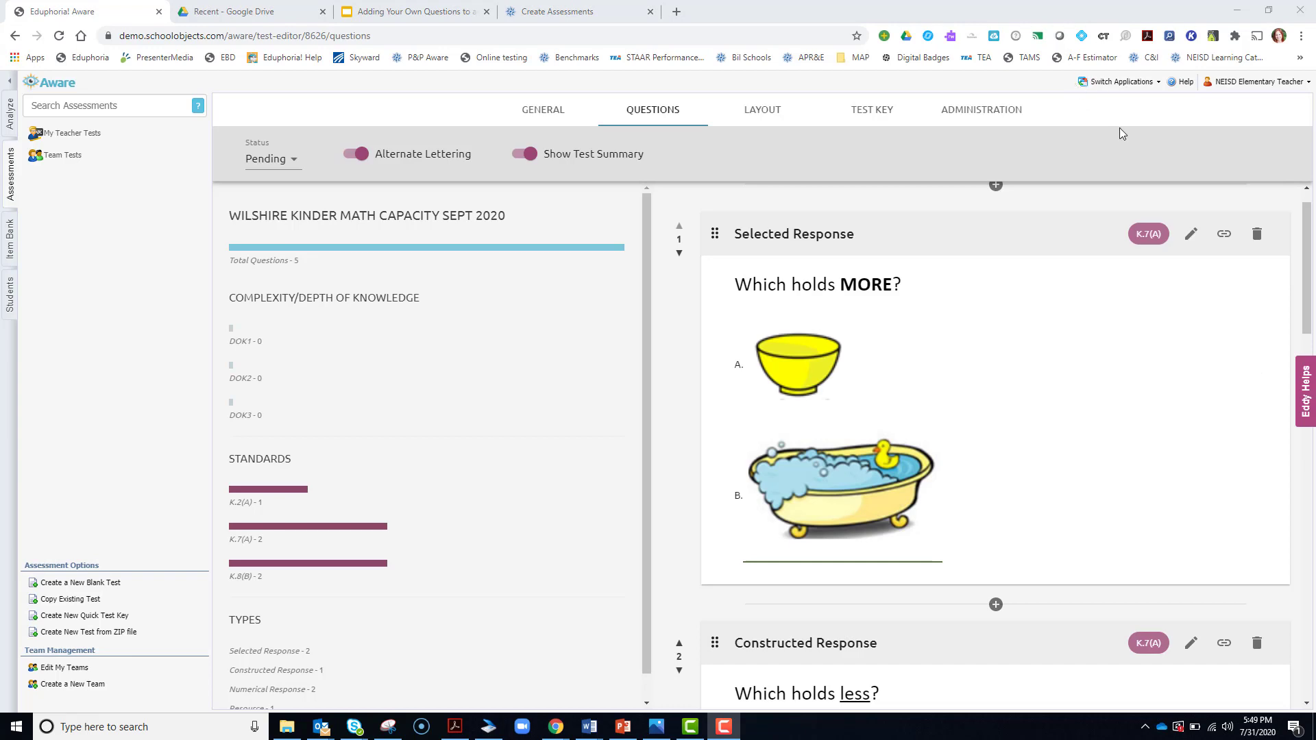
Step: Preview the online test, answering question 2 with "bag" and question 1 with the bathtub
left_click(968, 112)
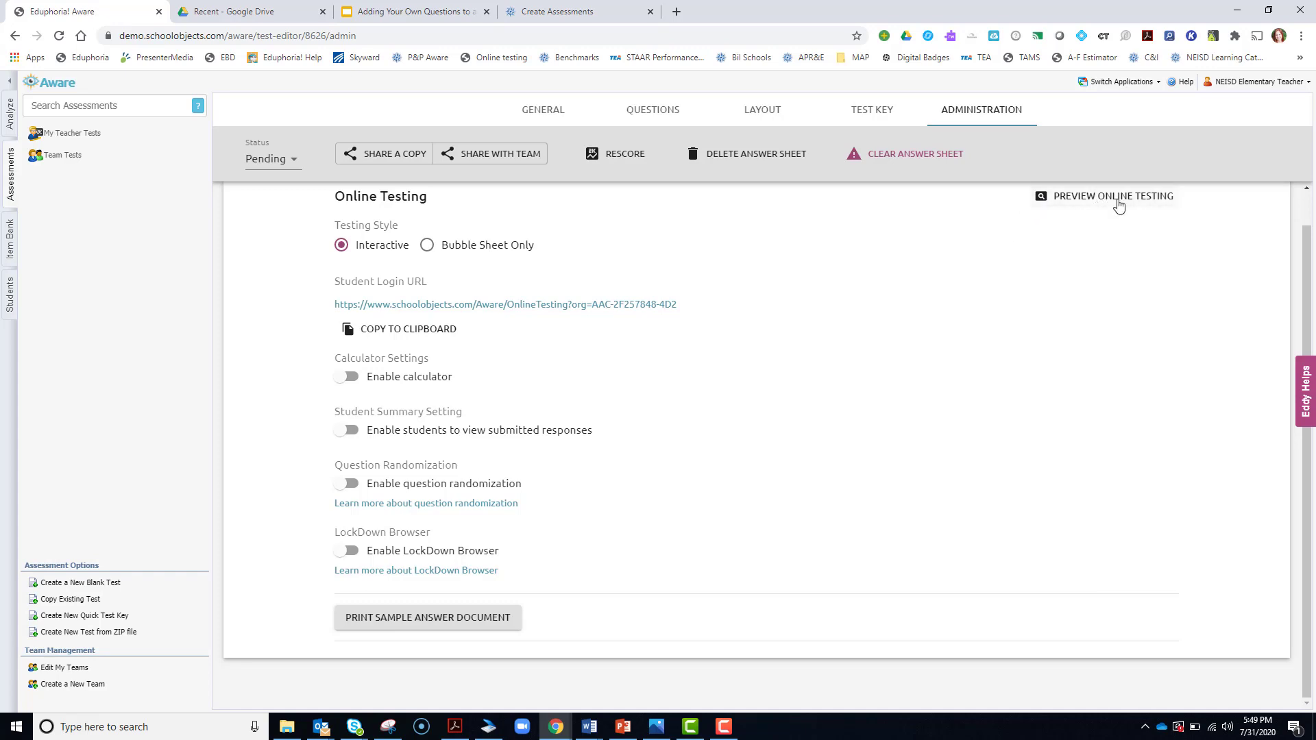
left_click(1057, 201)
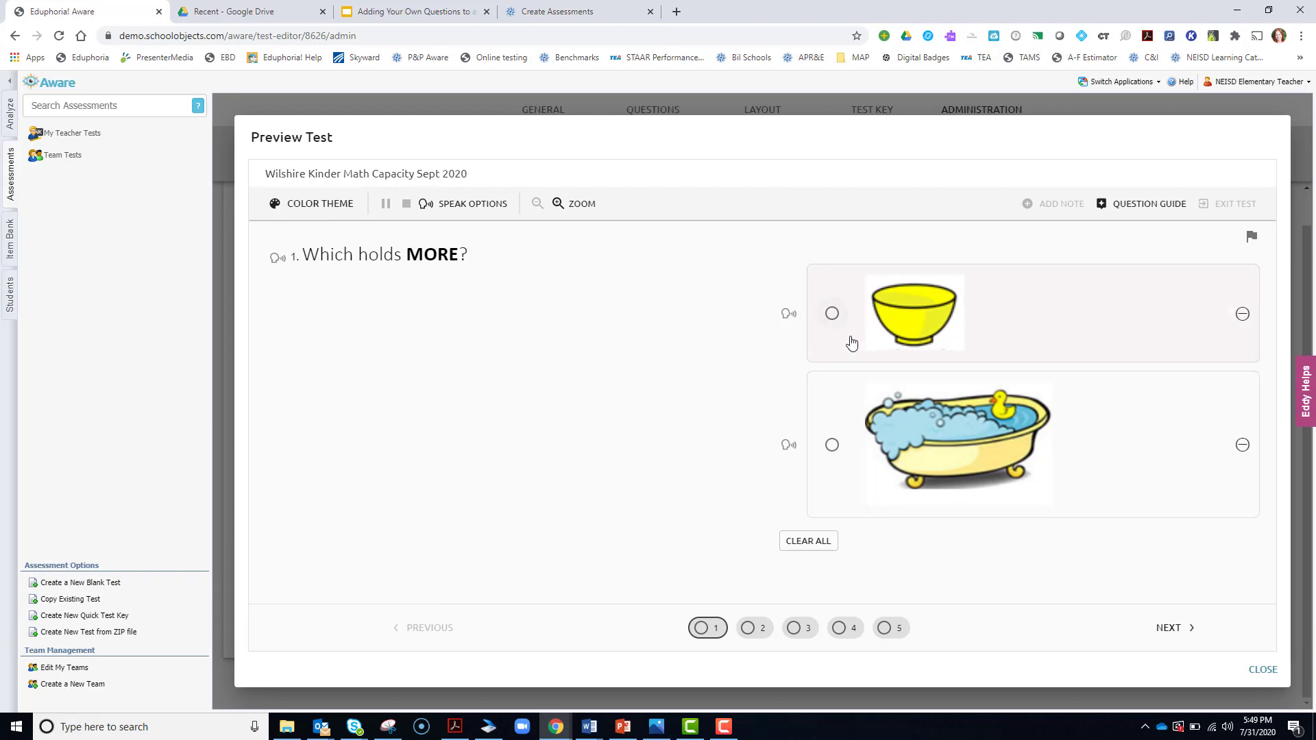
left_click(754, 627)
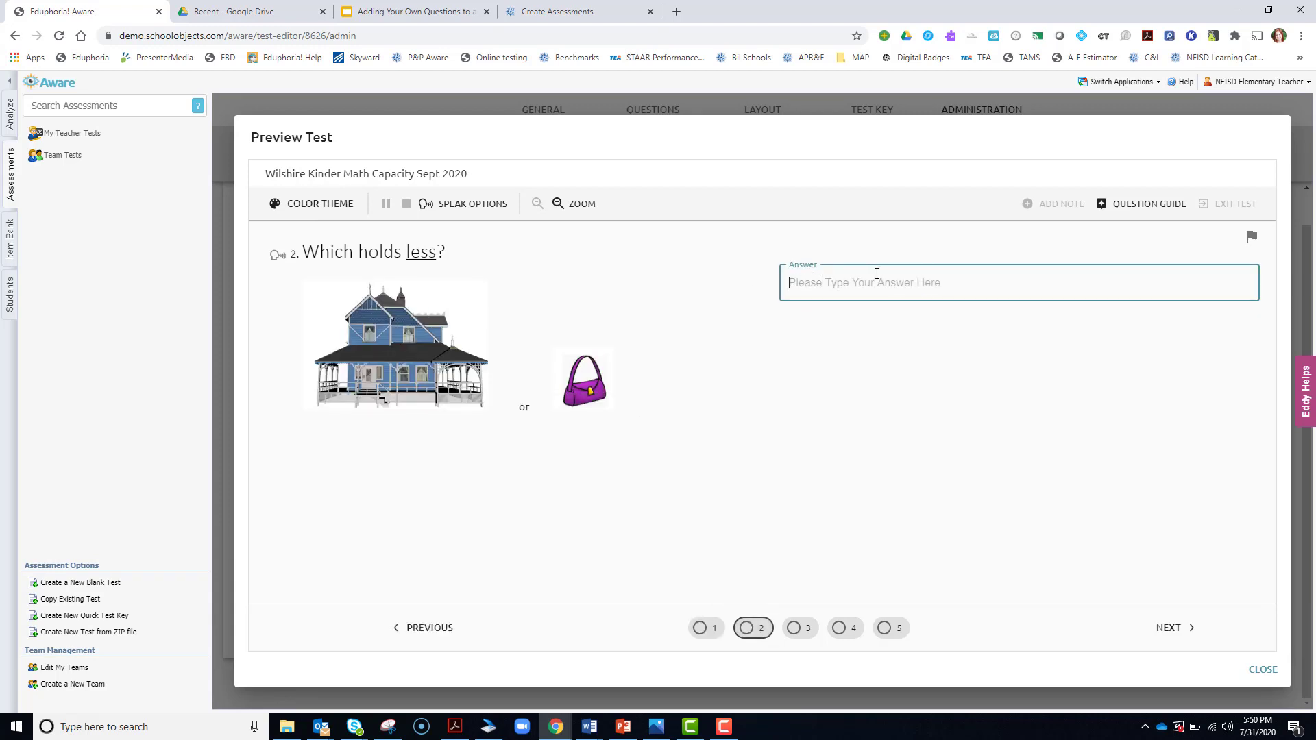
type("bag")
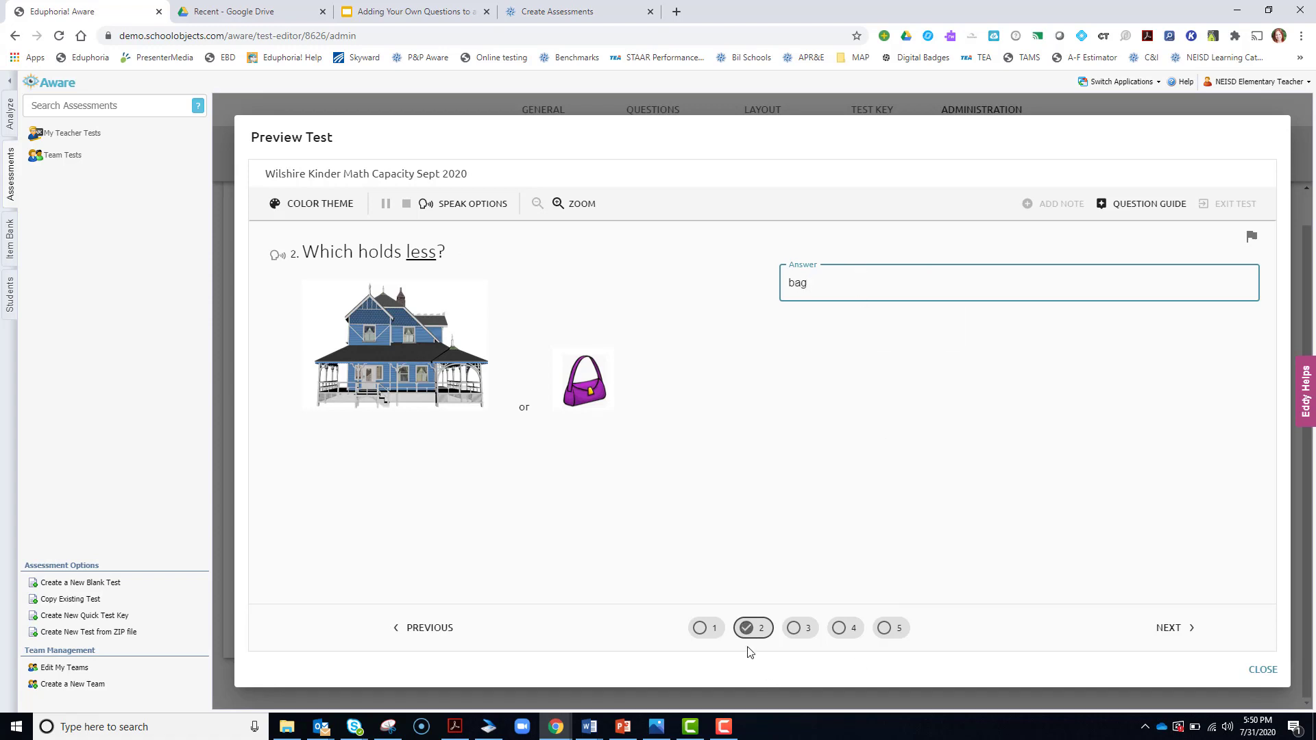
left_click(706, 628)
left_click(891, 501)
Step: Answer the giraffe legs question in the preview with 04
left_click(798, 627)
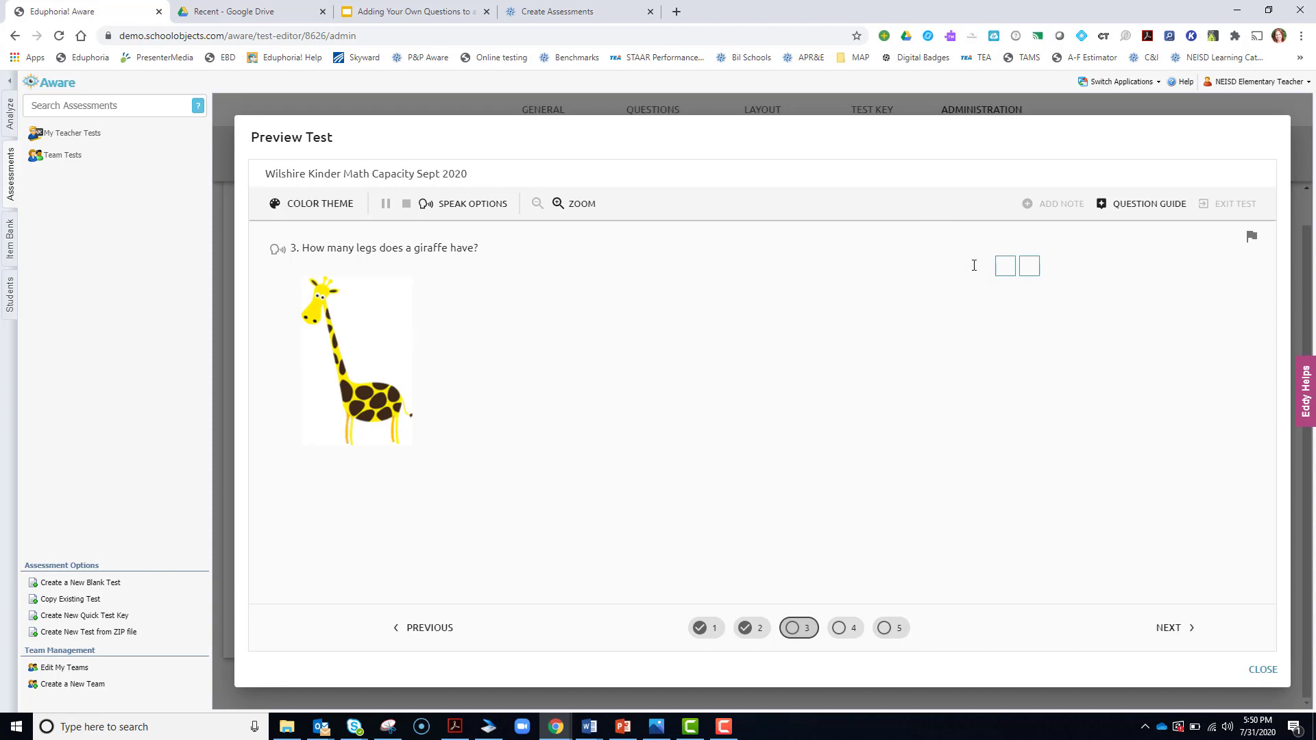
left_click(1010, 264)
type("0")
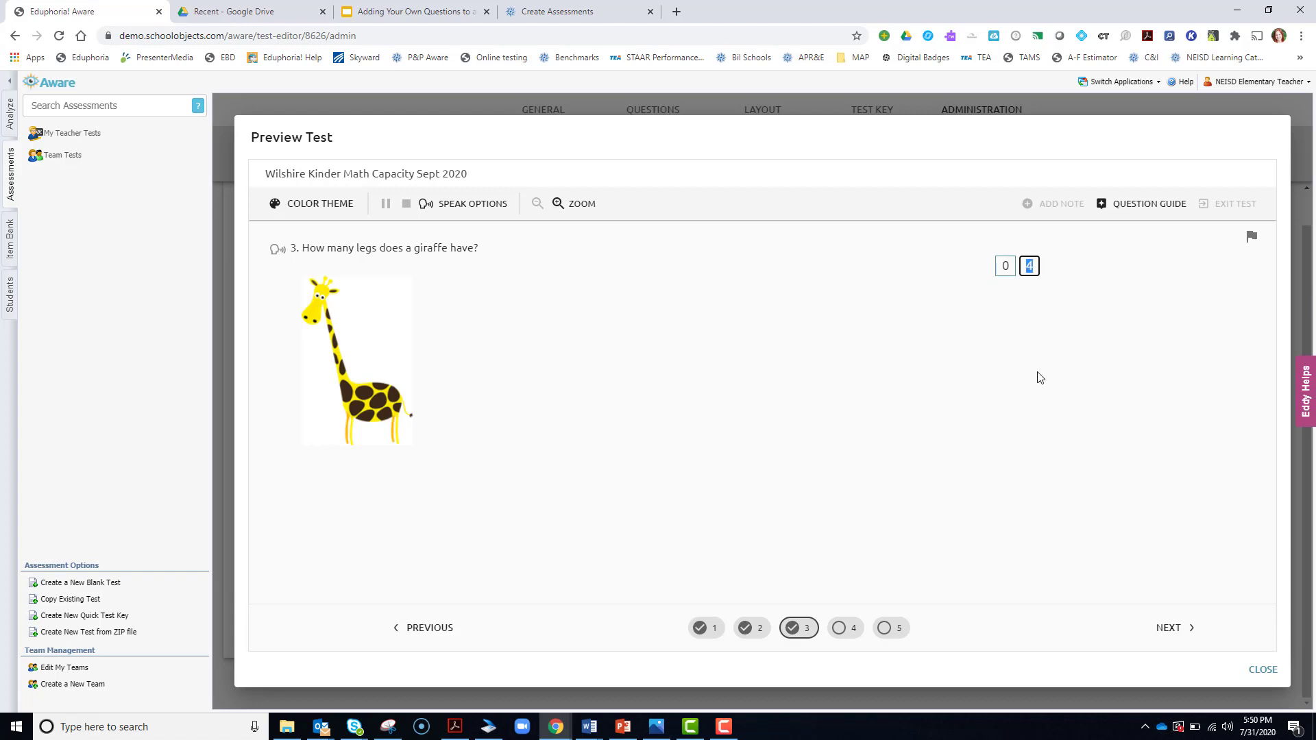
left_click(1046, 375)
Step: Examine the farm animals graph beside question 4 in the preview and choose Chicken as the answer
left_click(844, 628)
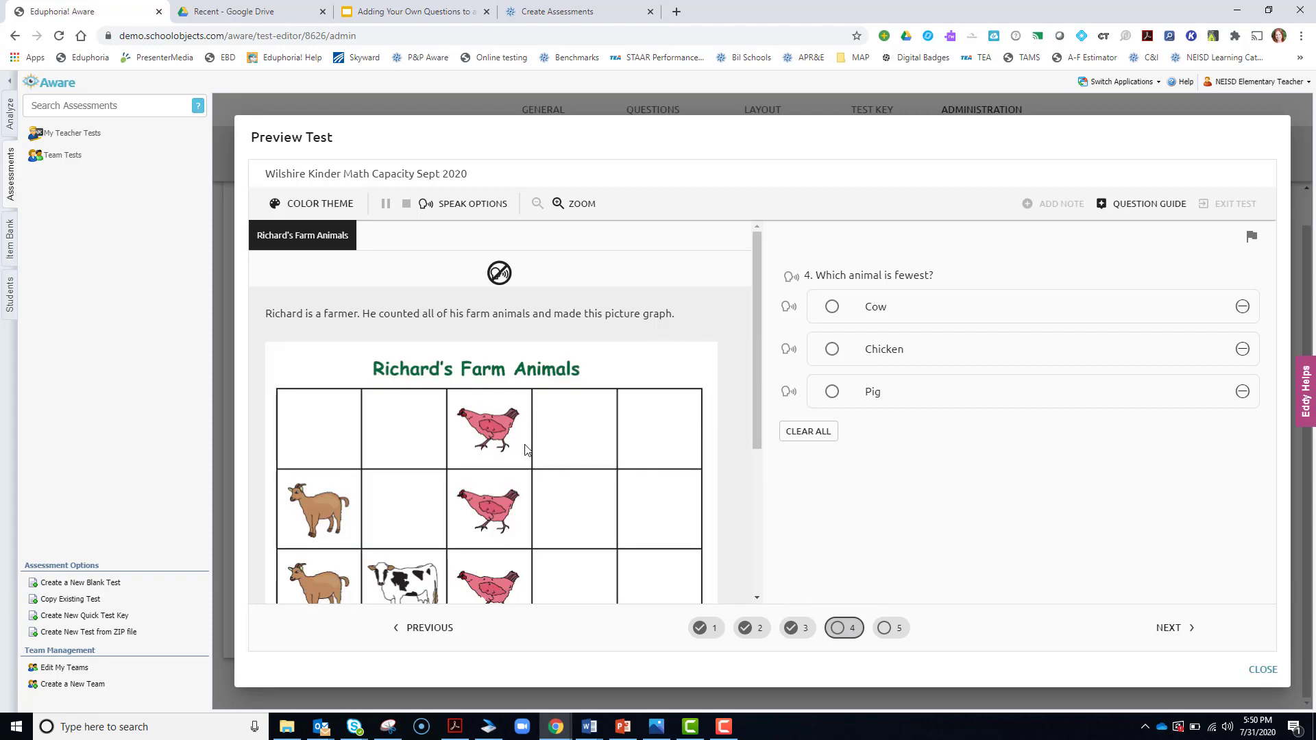
scroll(525, 449, "down", 3)
scroll(528, 534, "up", 3)
scroll(544, 439, "down", 3)
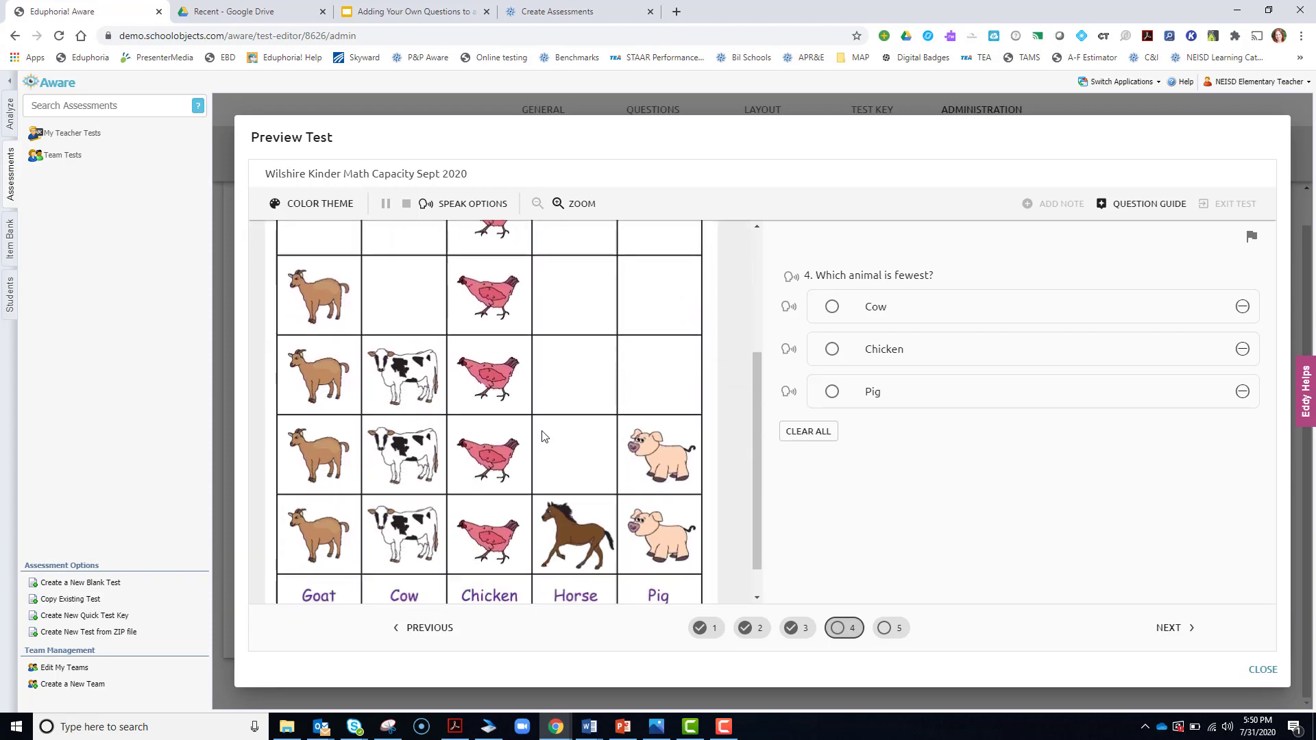
scroll(542, 436, "up", 3)
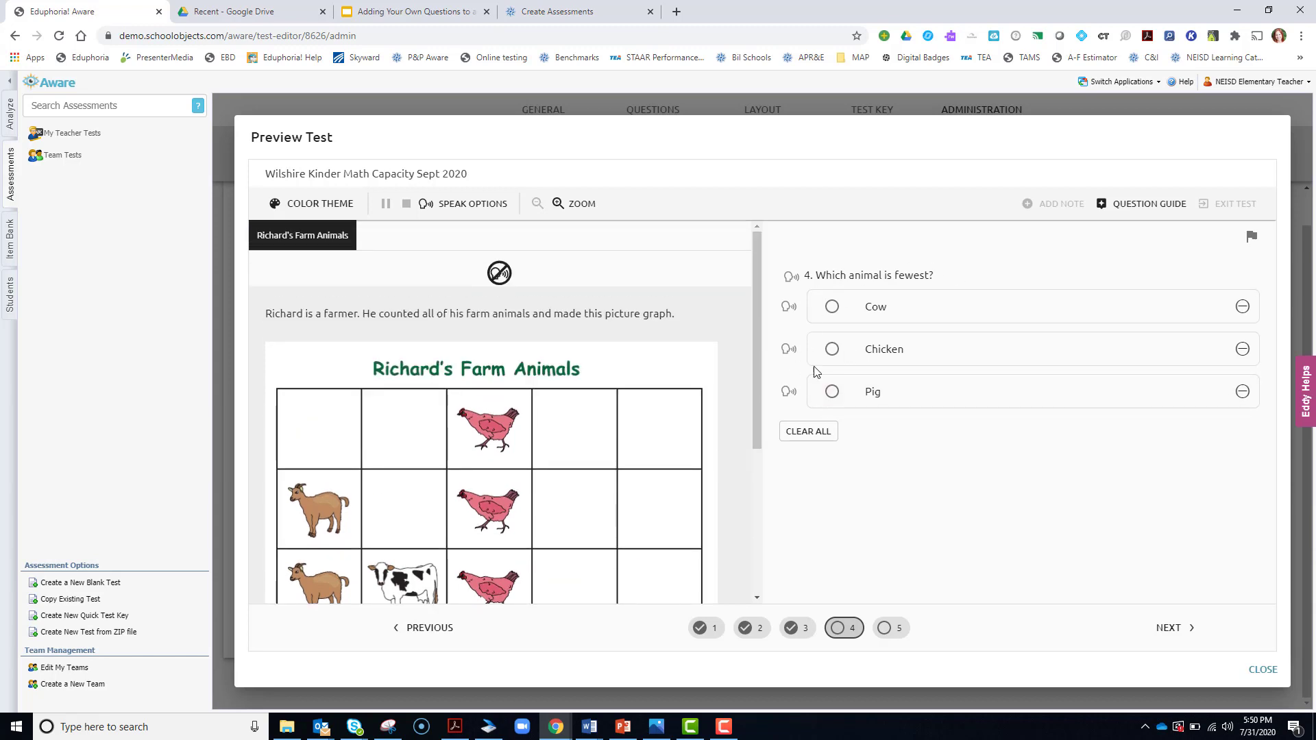
left_click(832, 349)
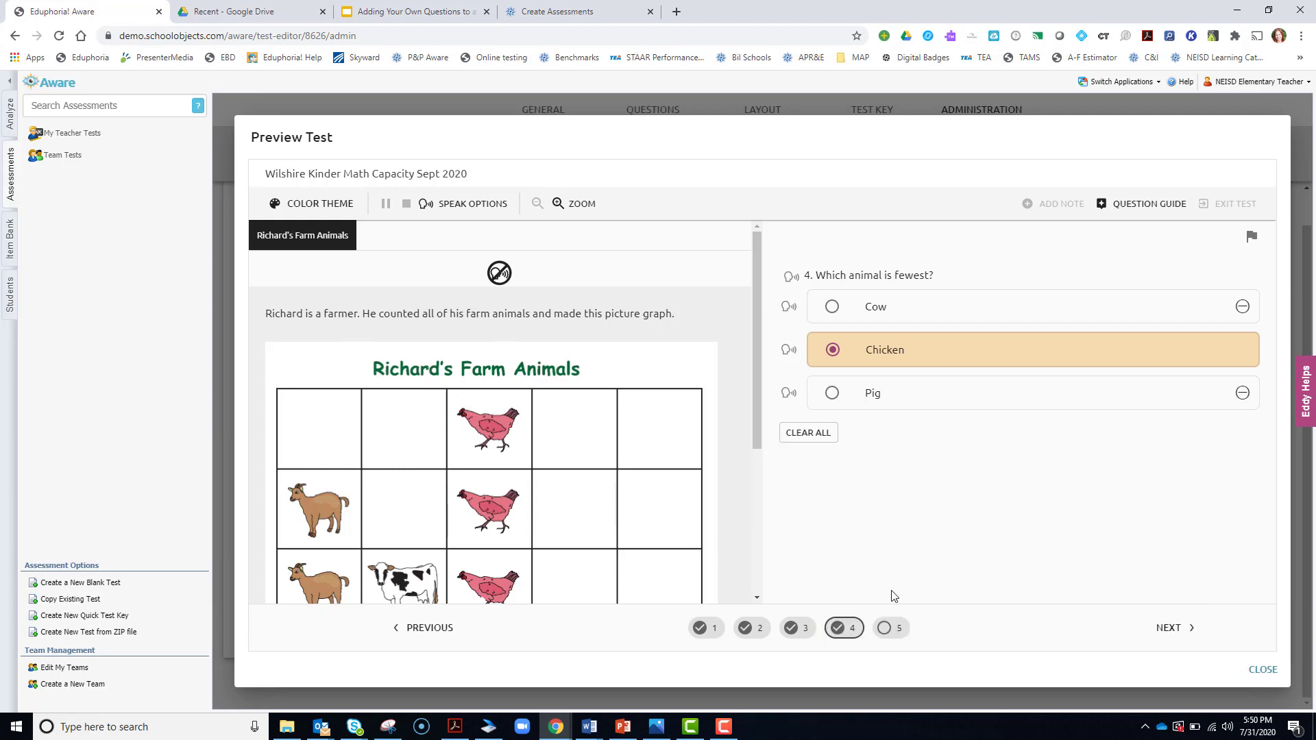
Step: Answer the goat question in the preview with 12, check its answer boxes and close the preview
left_click(891, 628)
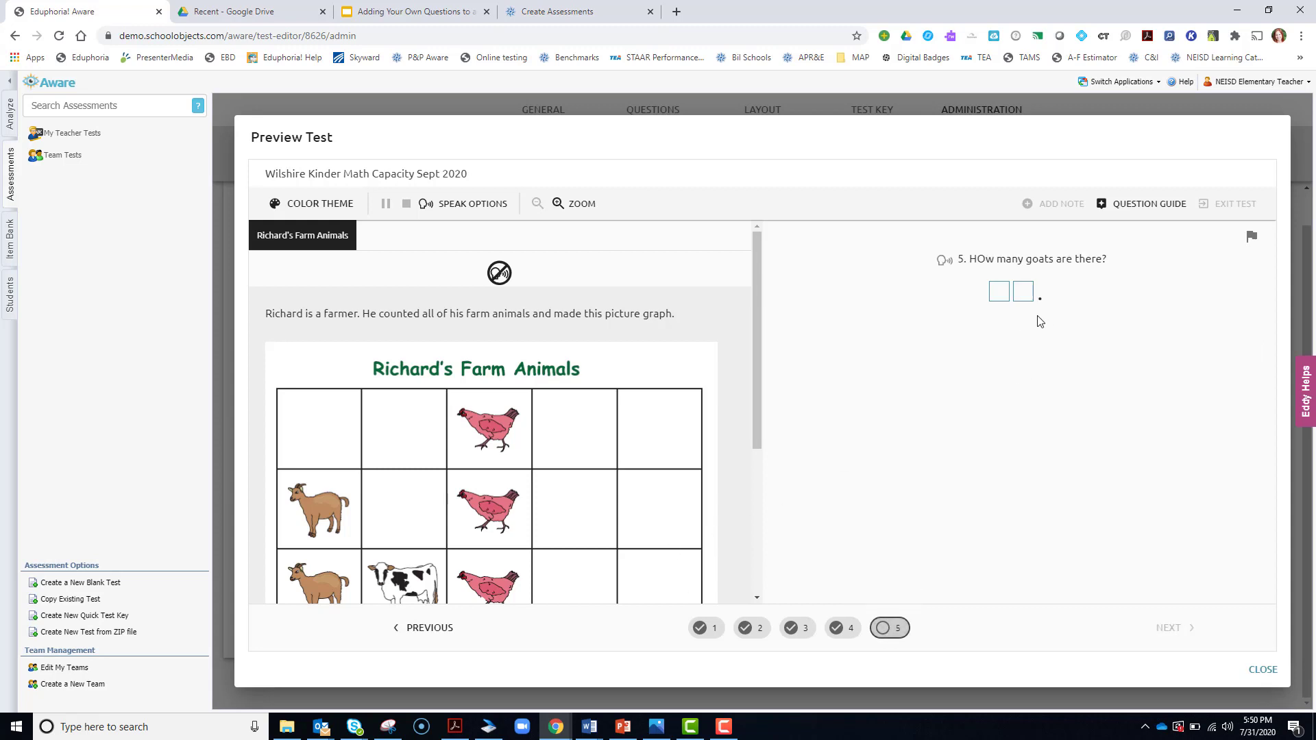
left_click(1008, 297)
type("1")
left_click(1030, 283)
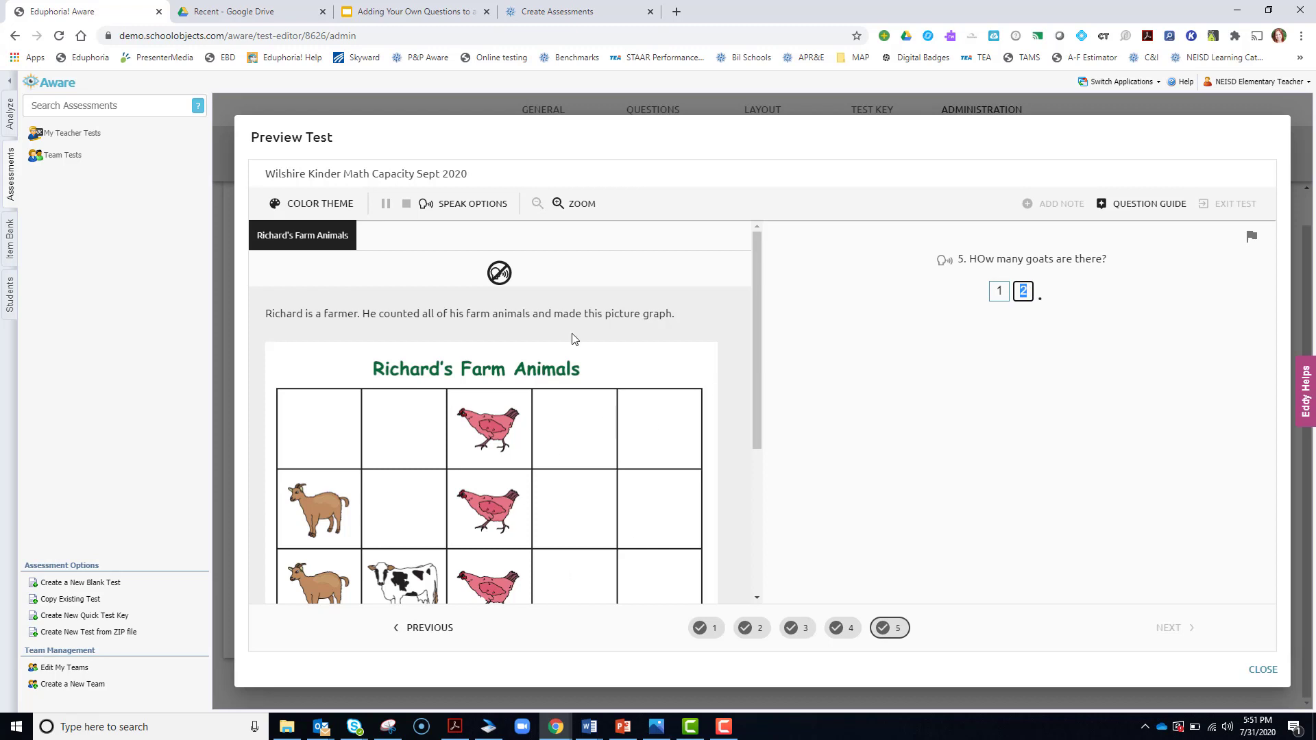
mouse_move(758, 391)
left_mouse_down()
mouse_move(758, 440)
mouse_move(759, 392)
left_mouse_up()
left_click(1061, 330)
left_click_drag(1033, 305, 1040, 303)
left_click(1060, 395)
left_click(1265, 670)
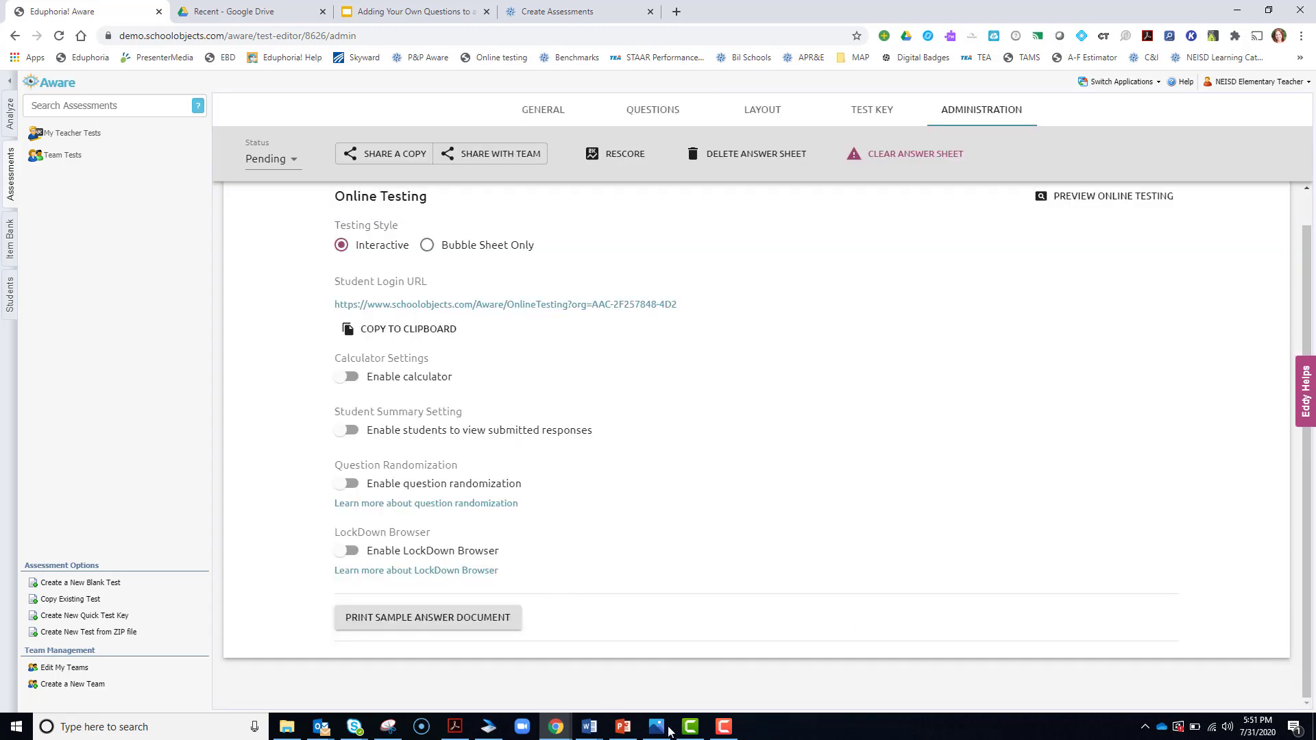